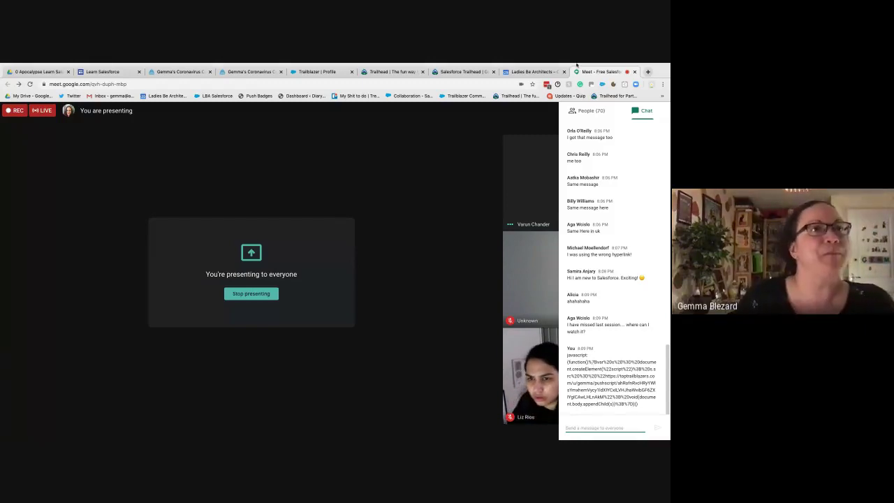
# Bring up the bookmarks bar's context menu over the Meet chat, reopening it once.
pyautogui.rightClick(646, 98)
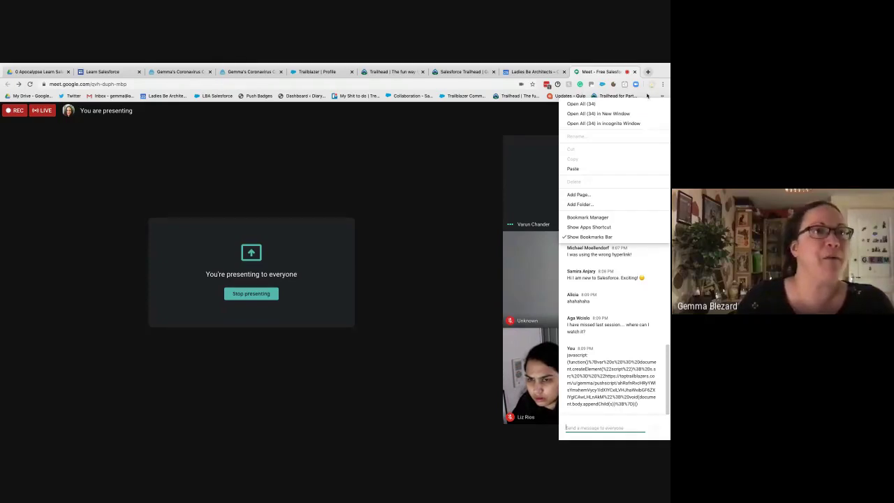
pyautogui.press('Escape')
pyautogui.rightClick(646, 98)
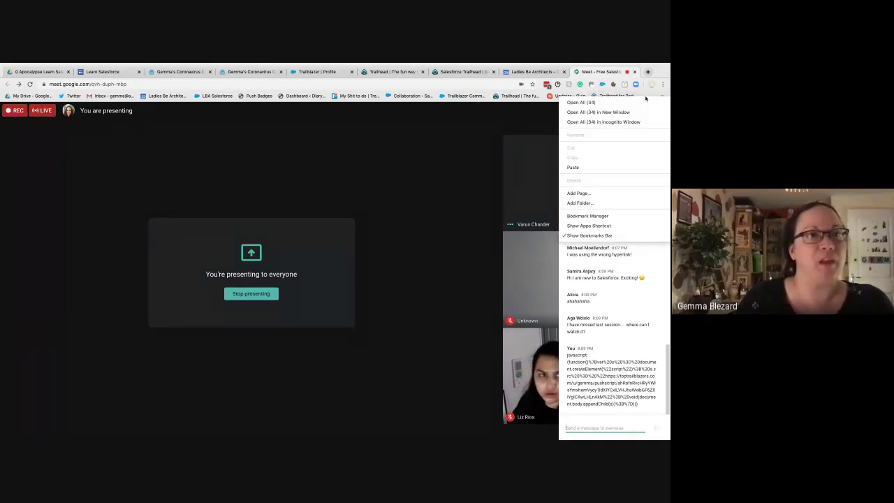
# Add the current Meet page as a bookmark and select its whole URL for replacement.
pyautogui.click(610, 196)
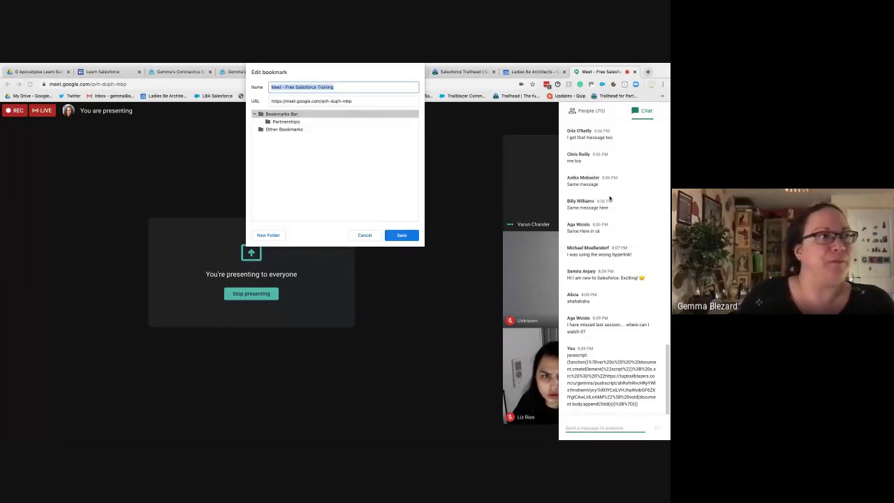
pyautogui.tripleClick(345, 101)
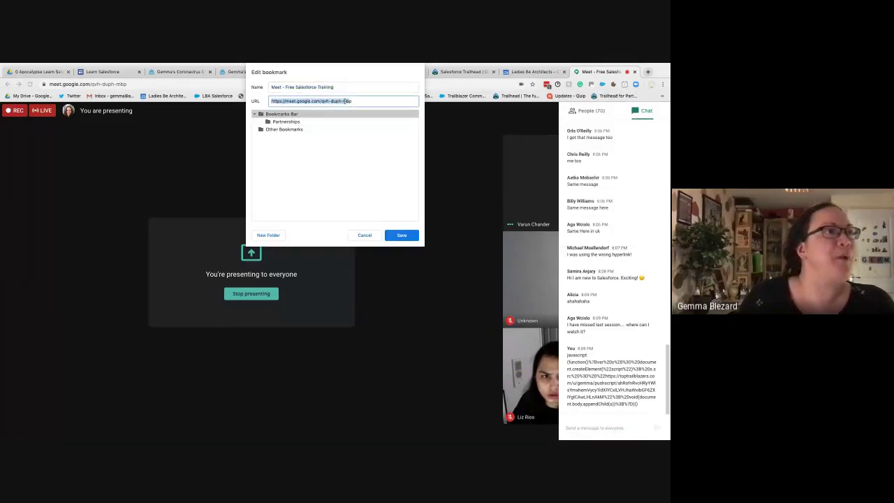
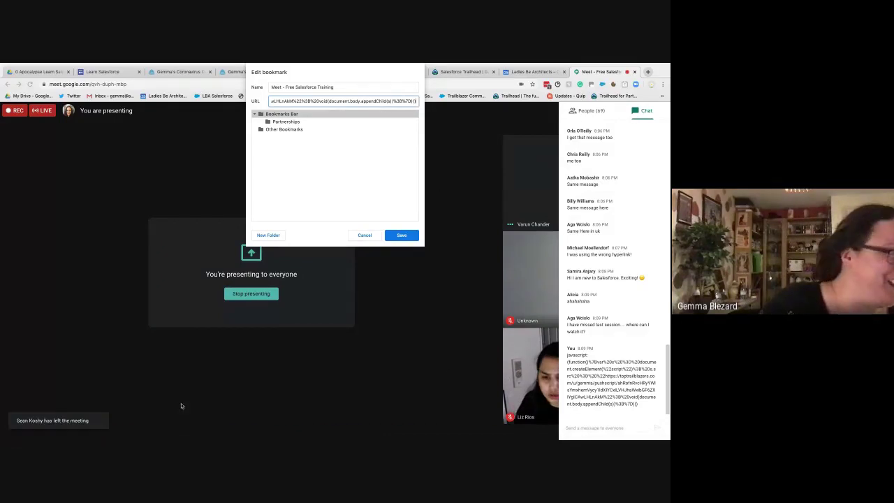
# Add a bookmarks-bar bookmark named 'Push Badges' with the pasted JavaScript bookmarklet code as its URL.
pyautogui.click(364, 234)
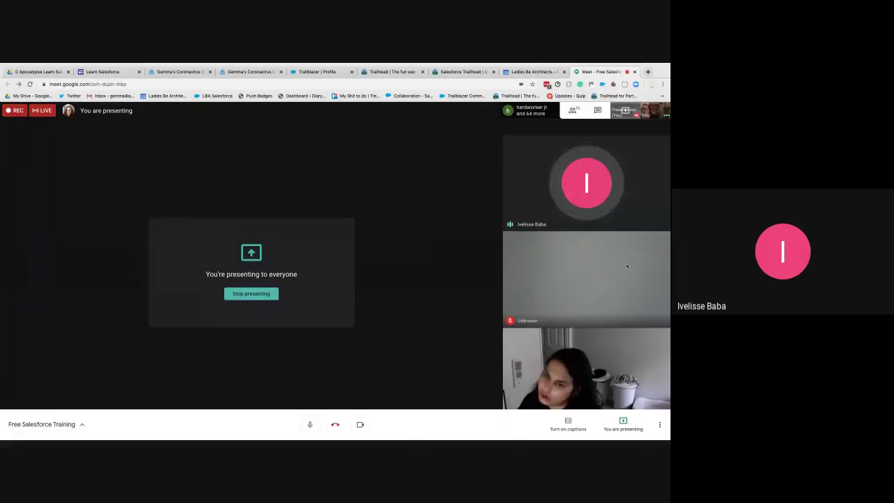
pyautogui.rightClick(660, 96)
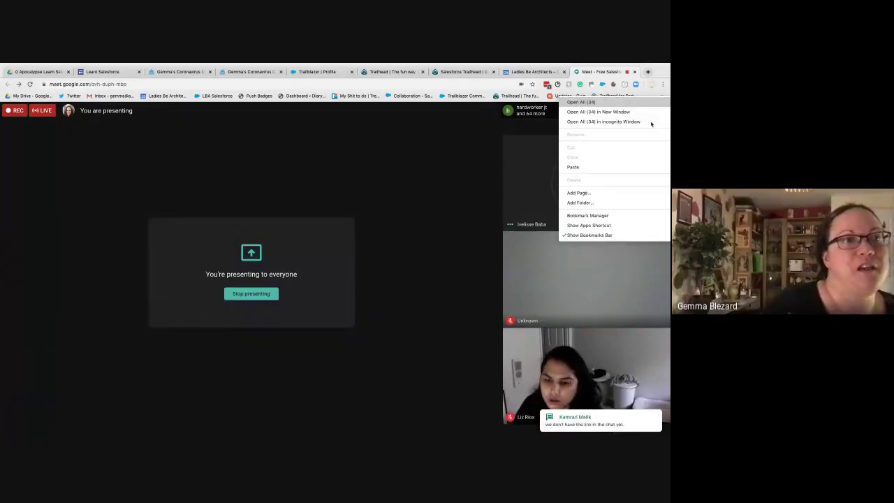
pyautogui.press('Escape')
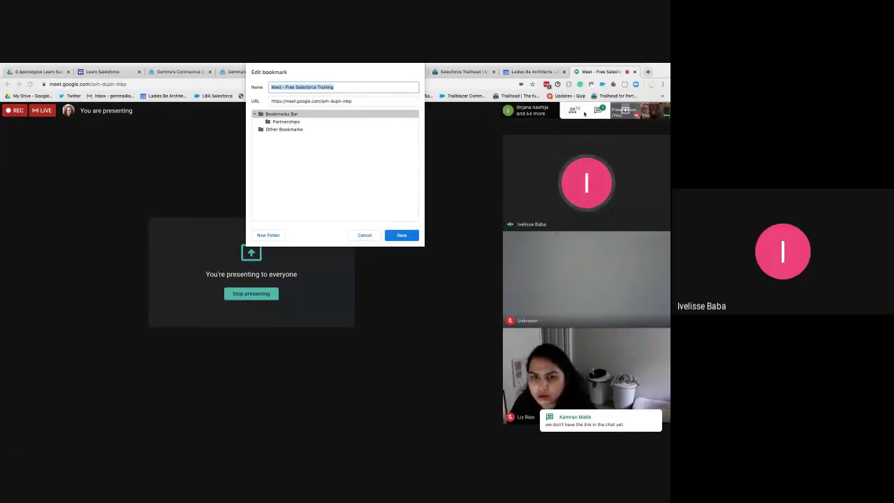
pyautogui.press('Tab')
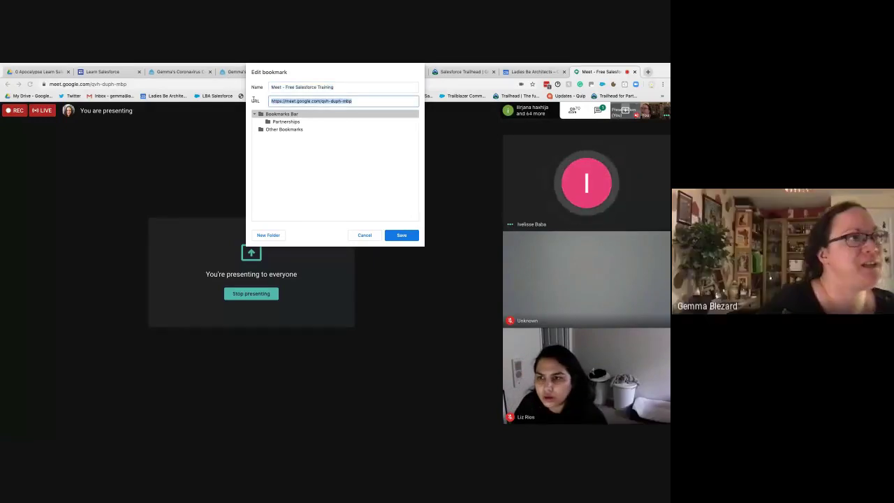
pyautogui.press('super+v')
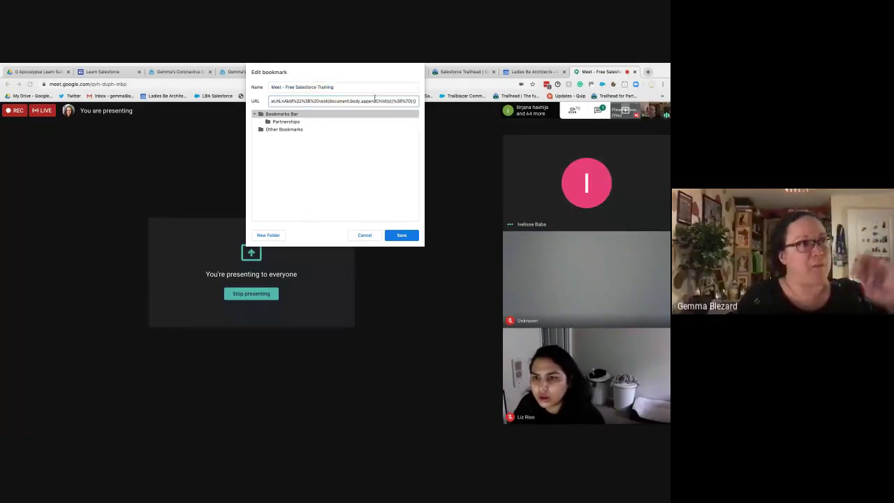
pyautogui.hotkey('shift', 'Tab')
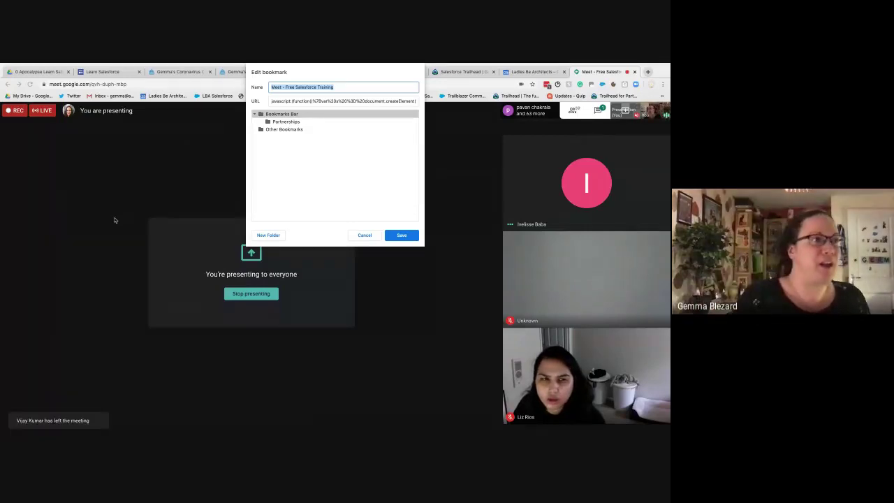
pyautogui.write('Push Badges')
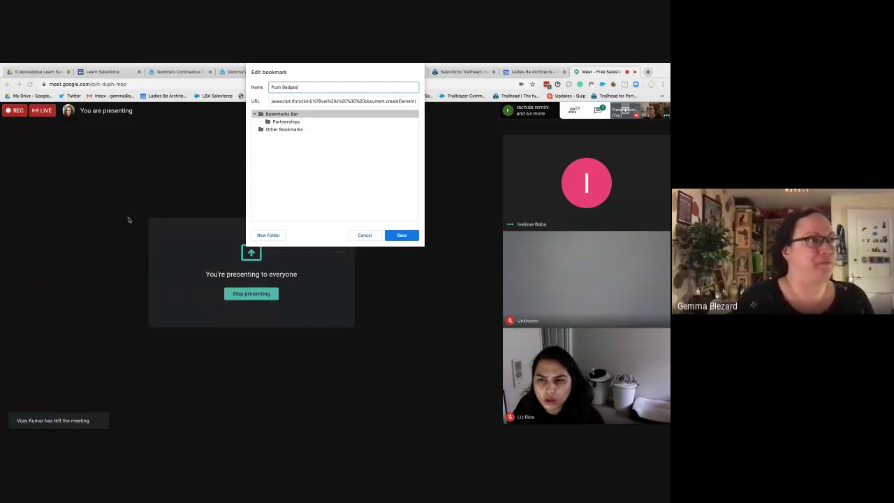
pyautogui.click(400, 236)
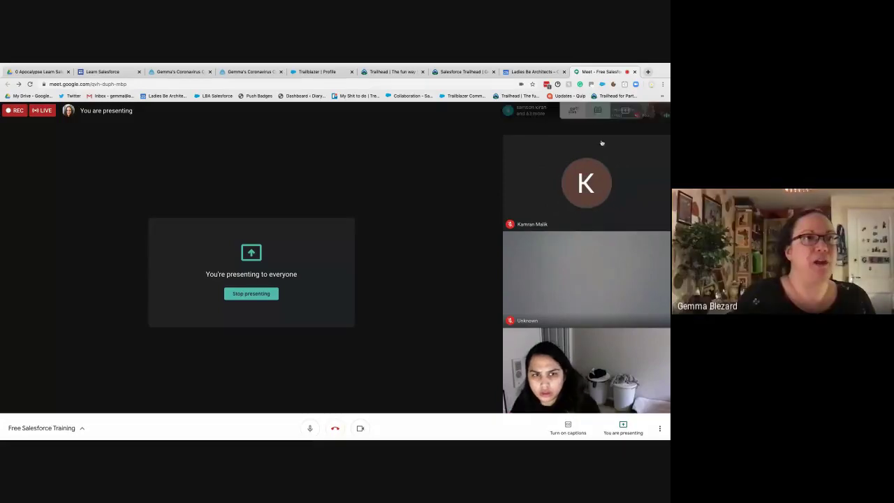
# Post the bookmarklet JavaScript code in the Meet chat again and select the sent message.
pyautogui.click(599, 111)
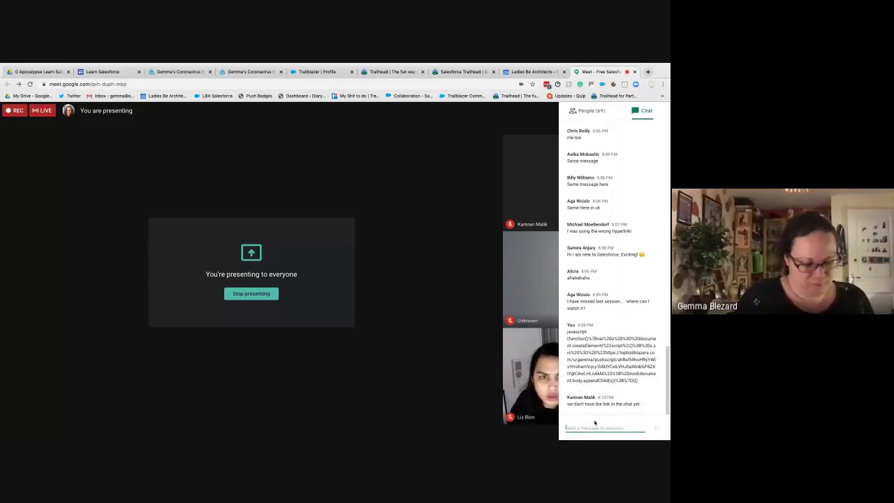
pyautogui.click(594, 422)
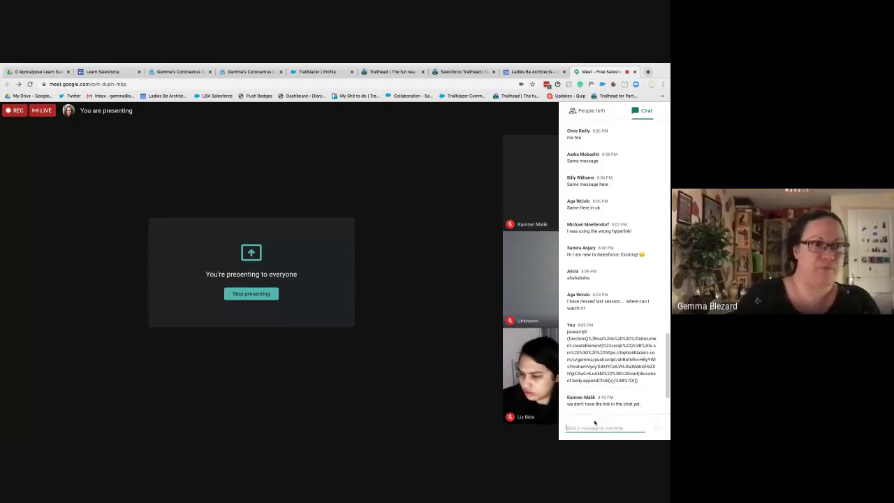
pyautogui.write('javascript:(function()%7Bvar%20s%20%3D%20document.createElement(%22script%22)%3B%20s.src%20%3D%20%22https://toptrailblazers.com/u/gemma/pushscript/ahRofnRvcHRyYWlsYmxhemVycy1idXYrCxILVHJhaWxibGF6ZXIYgICAwLHLnAkM%22%3B%20void(document.body.appendChild(s))%3B%7D)()')
pyautogui.press('Return')
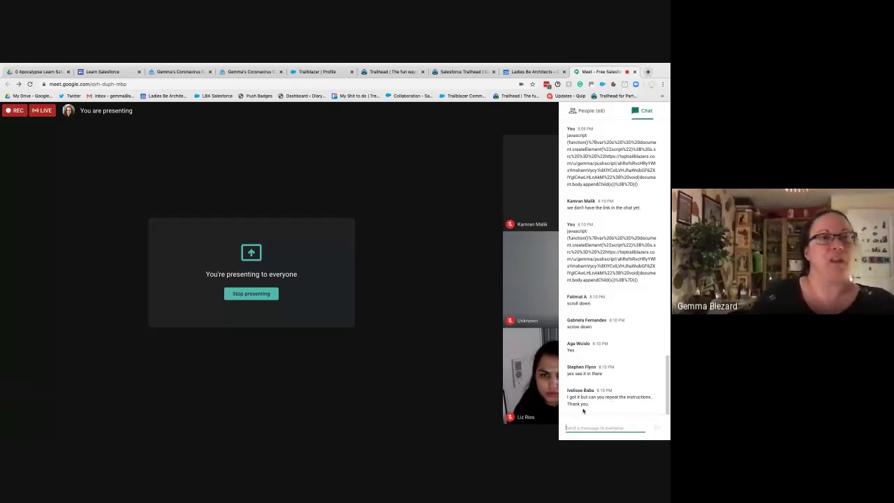
pyautogui.moveTo(635, 262); pyautogui.dragTo(582, 186)
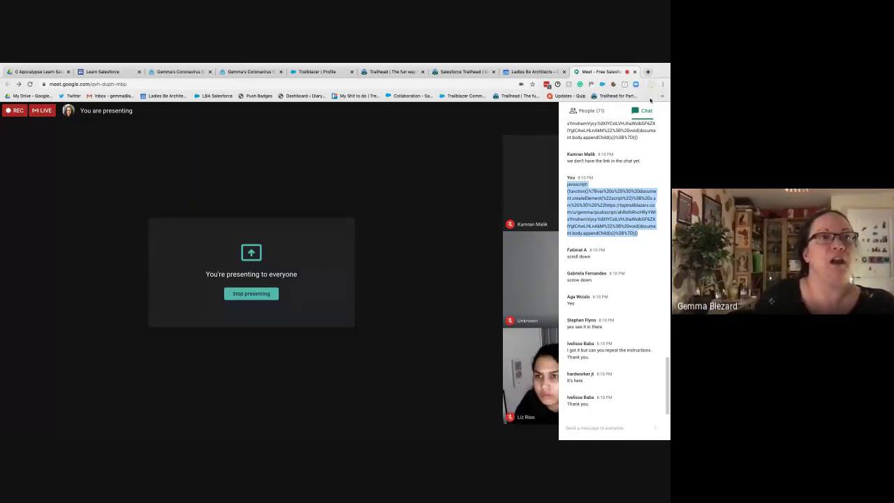
# Save another 'Push Badge' bookmark with the bookmarklet code, then check it in the » overflow list.
pyautogui.rightClick(651, 99)
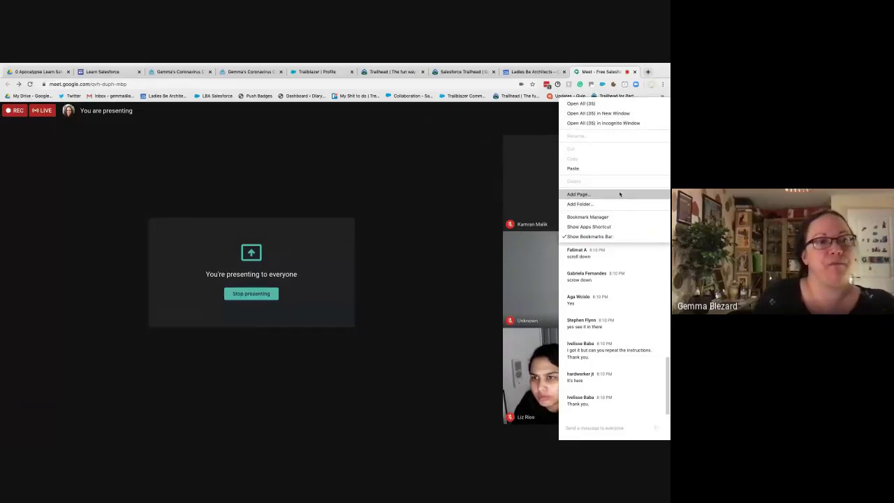
pyautogui.click(619, 194)
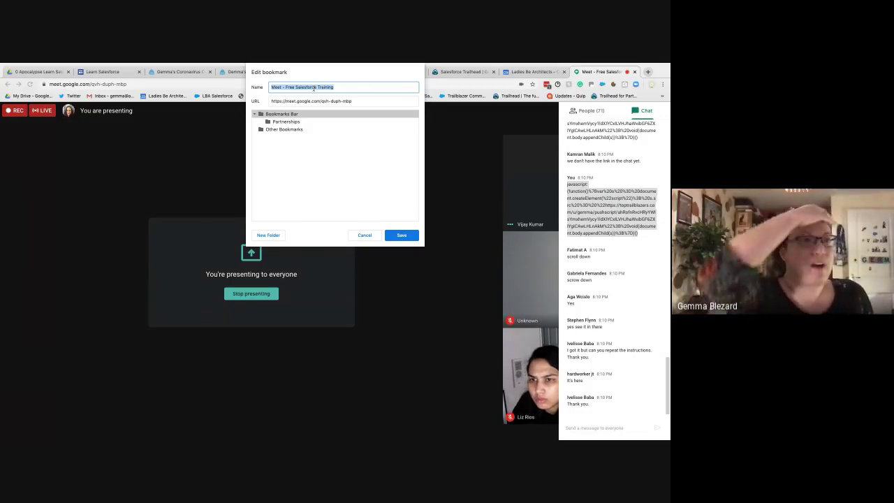
pyautogui.write('Push Badges')
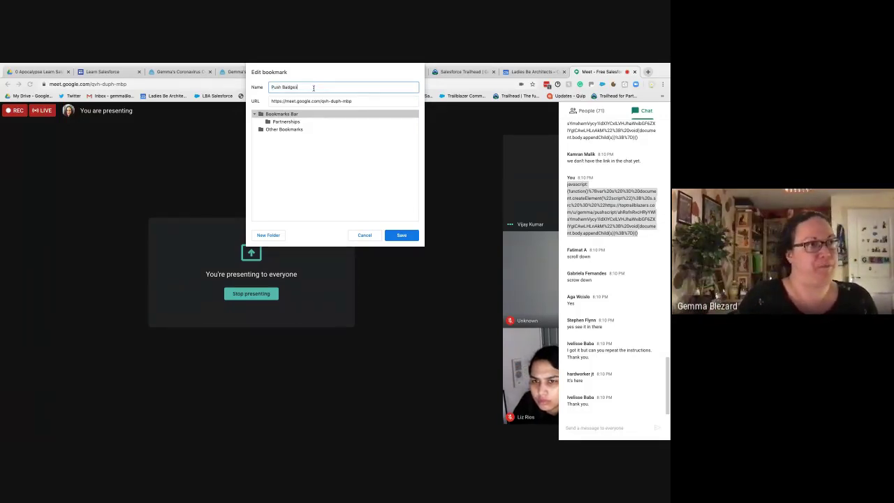
pyautogui.press('Tab')
pyautogui.press('super+v')
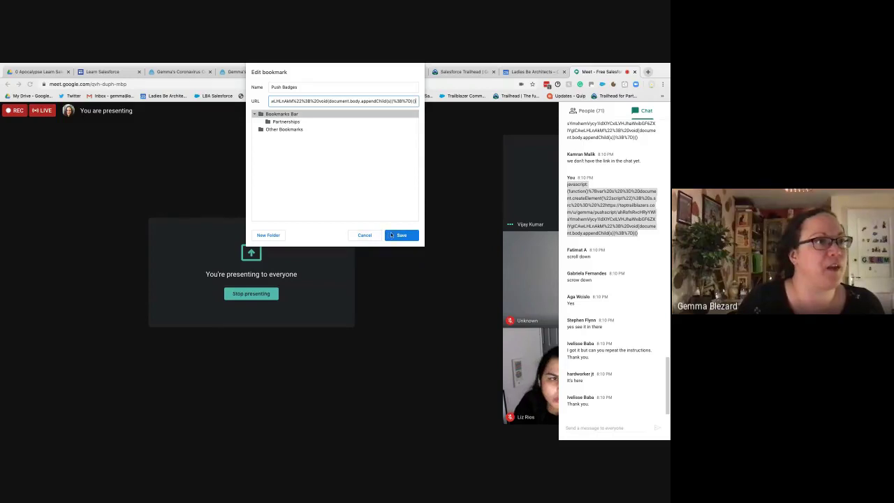
pyautogui.click(392, 236)
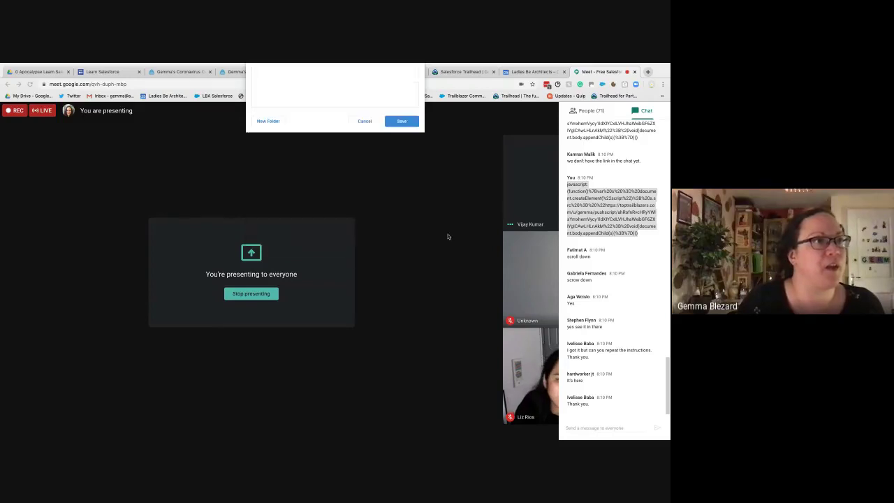
pyautogui.click(662, 97)
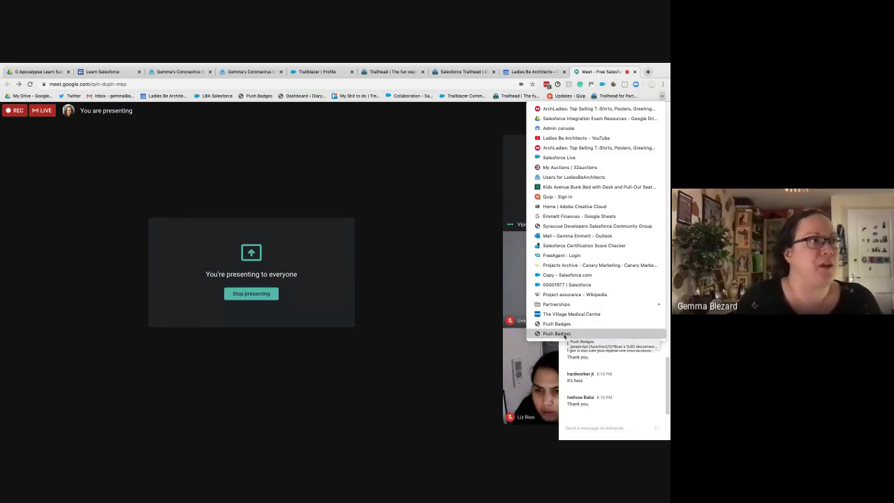
pyautogui.click(287, 127)
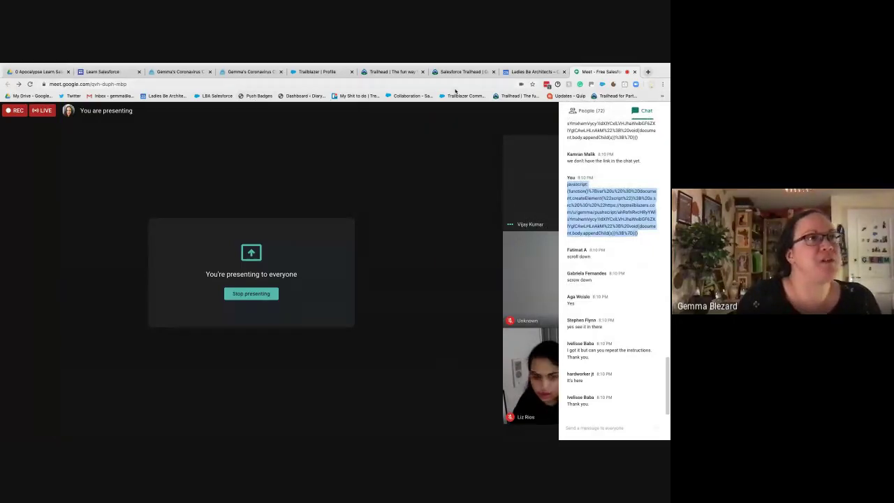
# From the Trailhead tab, open the Trailblazer.me profile via the avatar's Profile option.
pyautogui.click(393, 71)
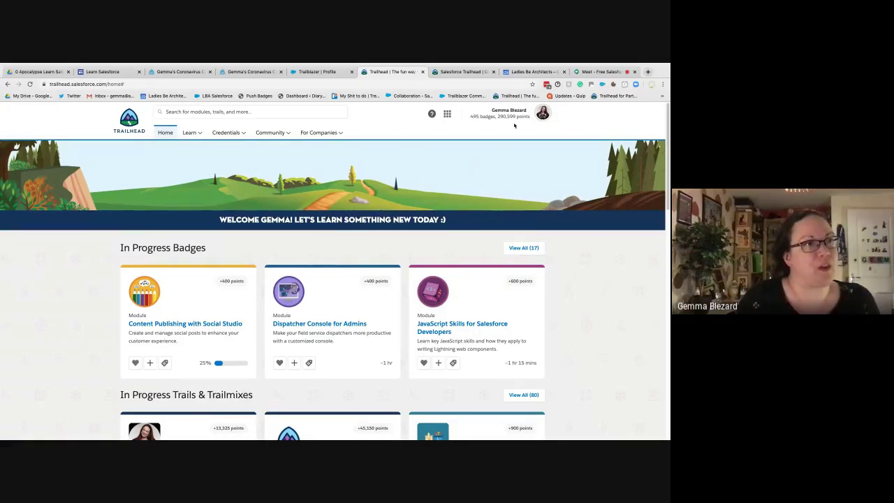
pyautogui.click(541, 115)
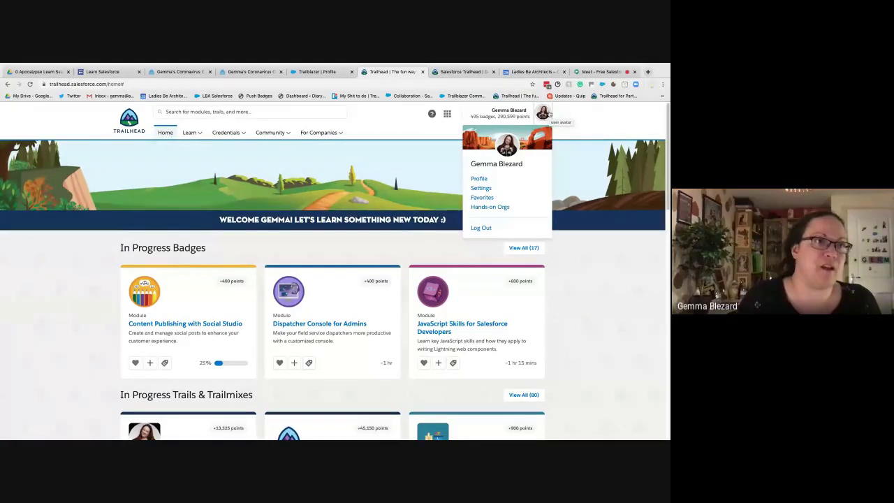
pyautogui.click(479, 179)
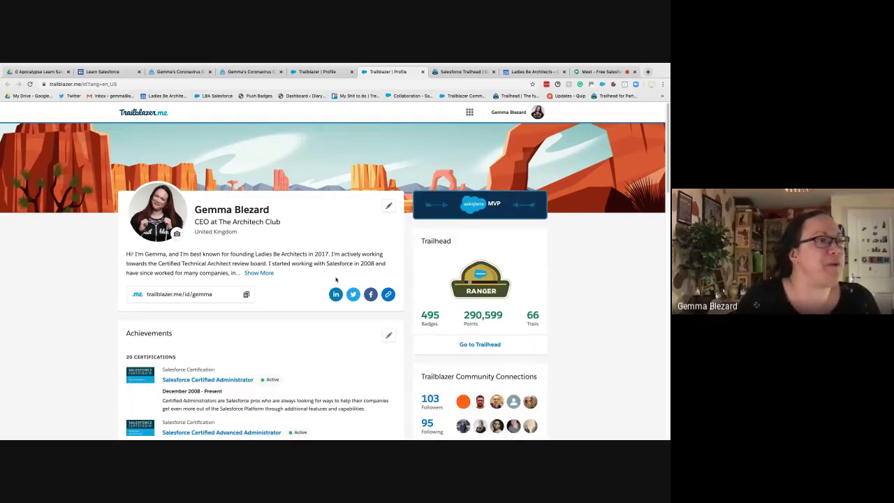
# Run Push Badges on the profile, accepting the redirect, until 'Badges successfully pushed!' appears.
pyautogui.click(270, 97)
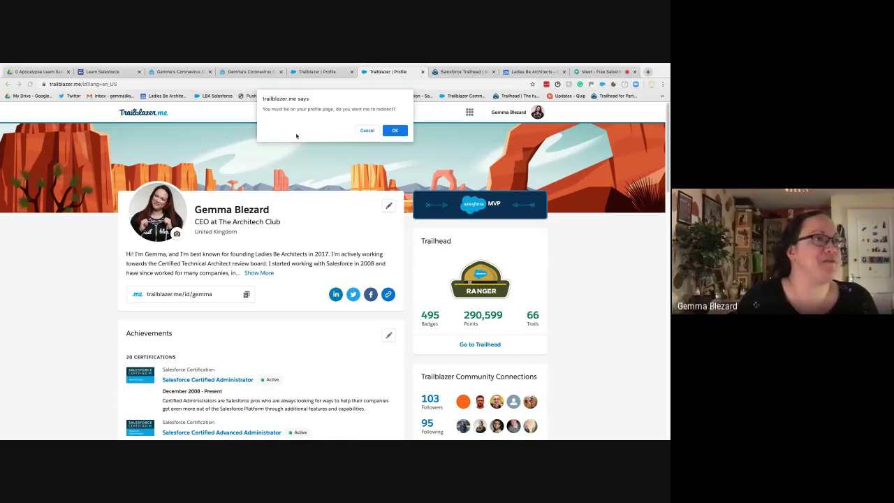
pyautogui.click(395, 131)
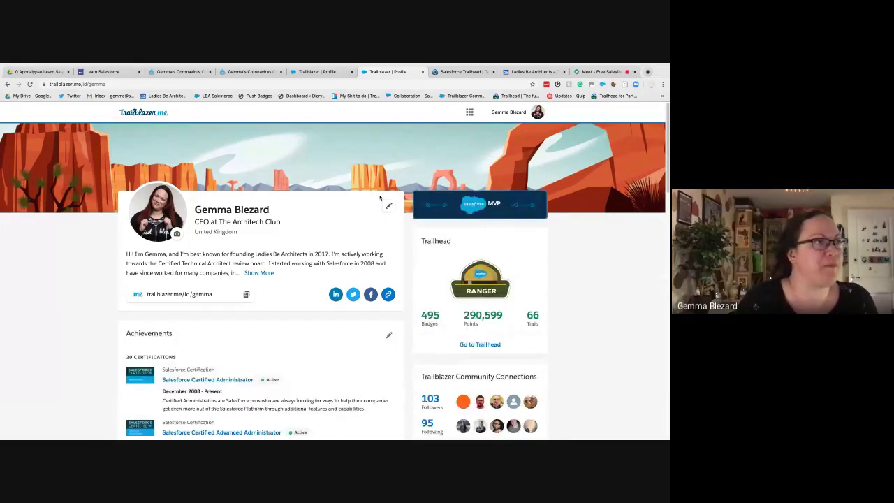
pyautogui.click(258, 97)
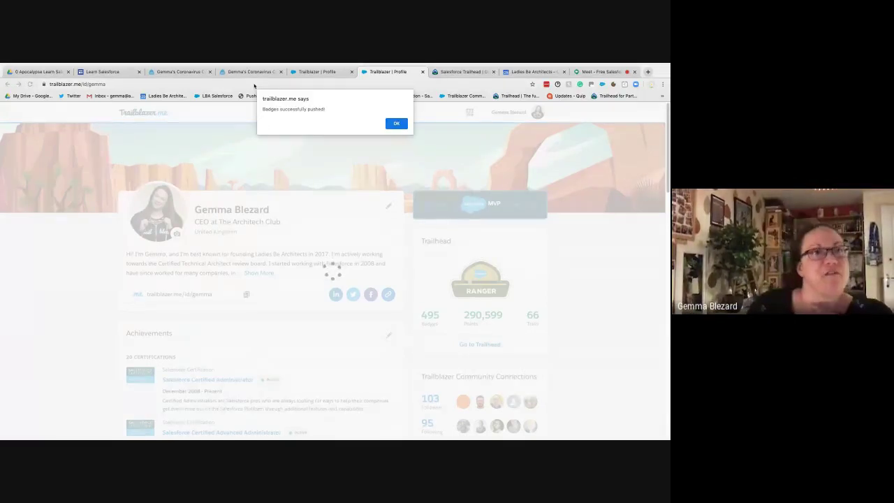
pyautogui.click(395, 124)
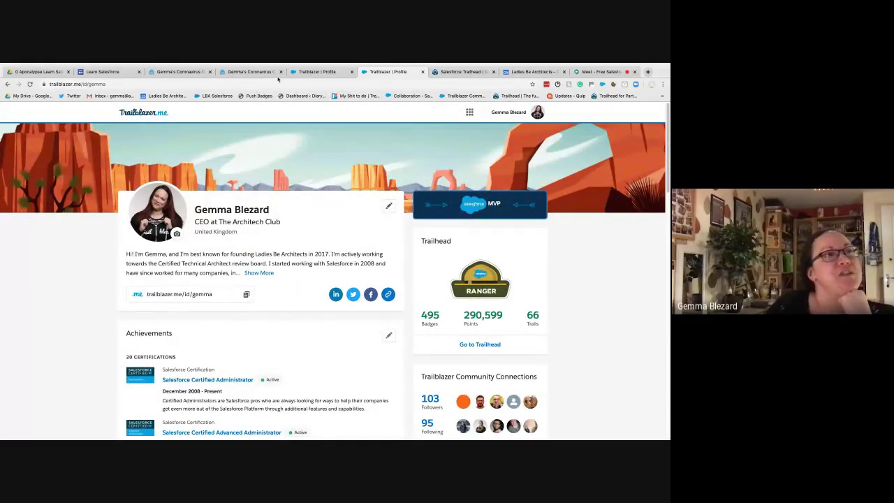
# Reload the Coronavirus Course community leaderboard to show the updated badge totals.
pyautogui.click(198, 72)
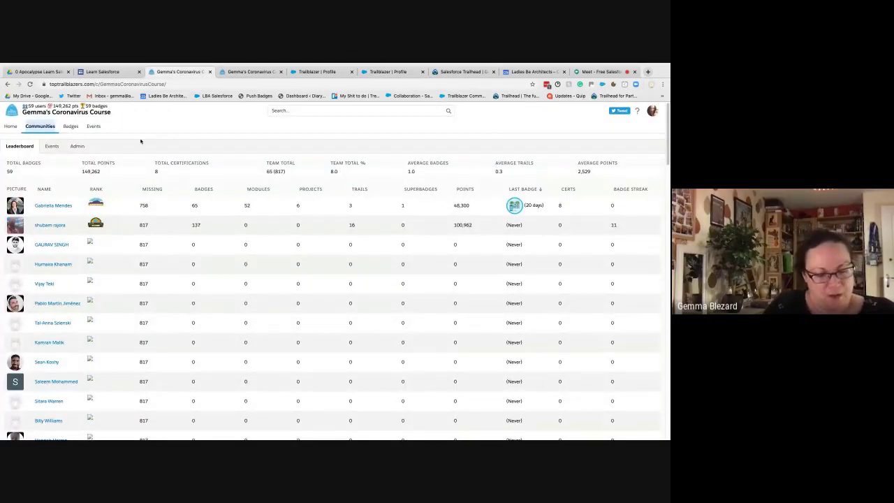
pyautogui.press('super+r')
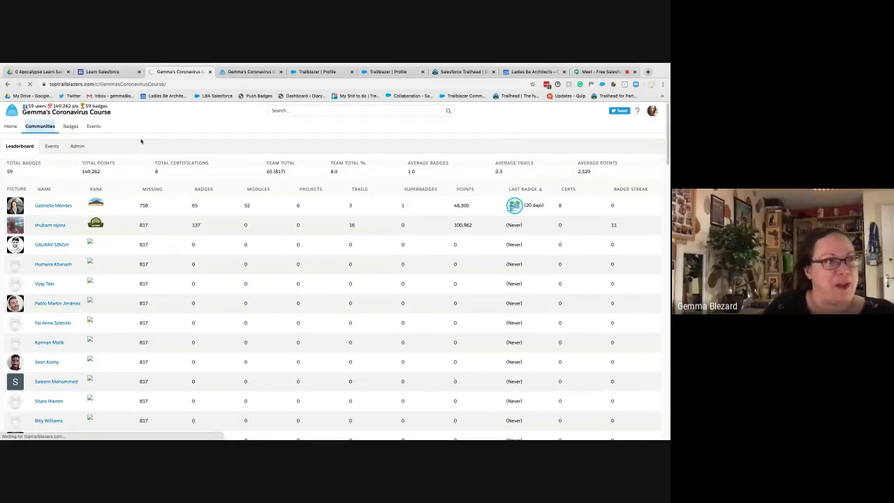
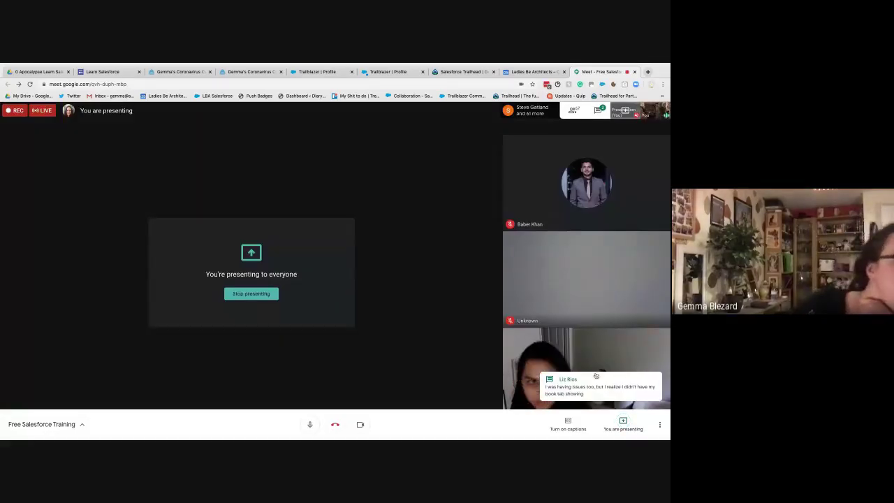
# Open the Google Meet chat panel to read the attendees' messages.
pyautogui.click(600, 387)
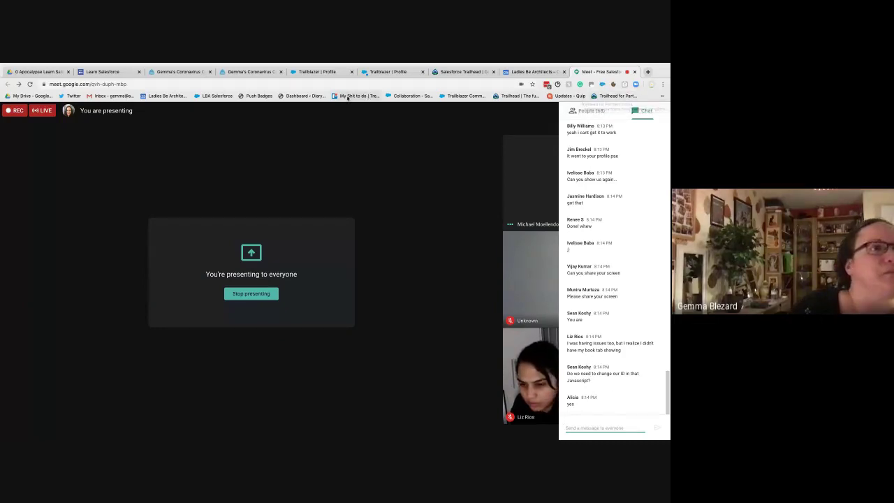
# Switch to the 'Trailblazer | Profile' tab and open its avatar account menu.
pyautogui.click(325, 72)
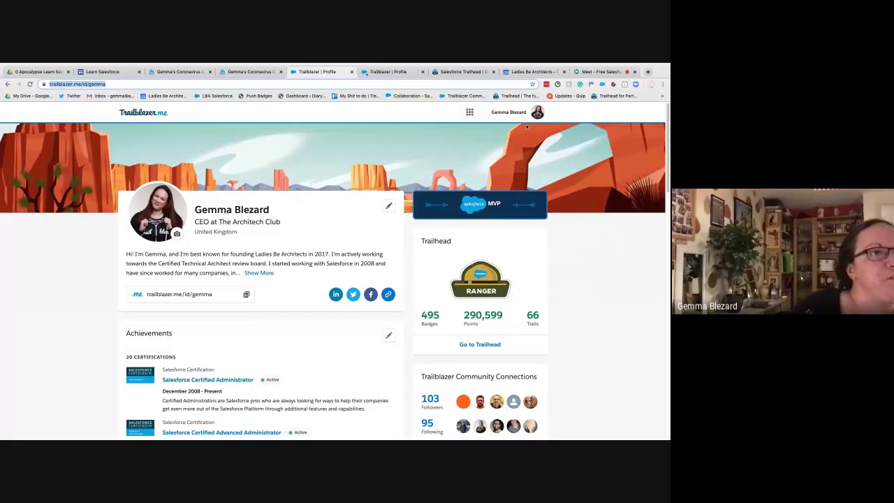
pyautogui.click(537, 112)
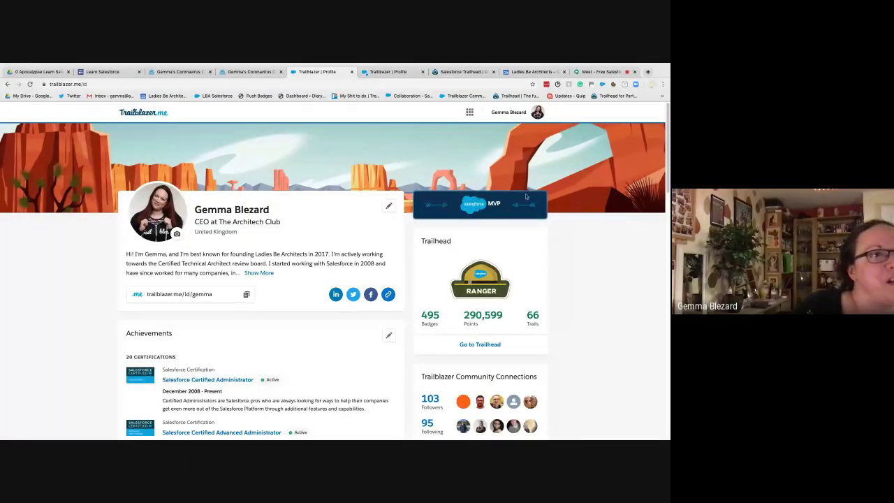
# Add a 'Trailblazer | Profile' page bookmark to the Bookmarks Bar and select its URL for replacement.
pyautogui.rightClick(650, 98)
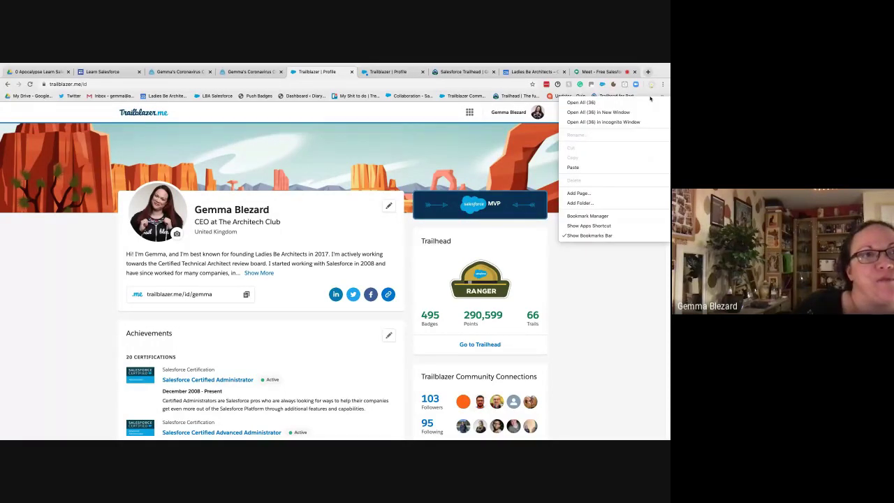
pyautogui.click(587, 194)
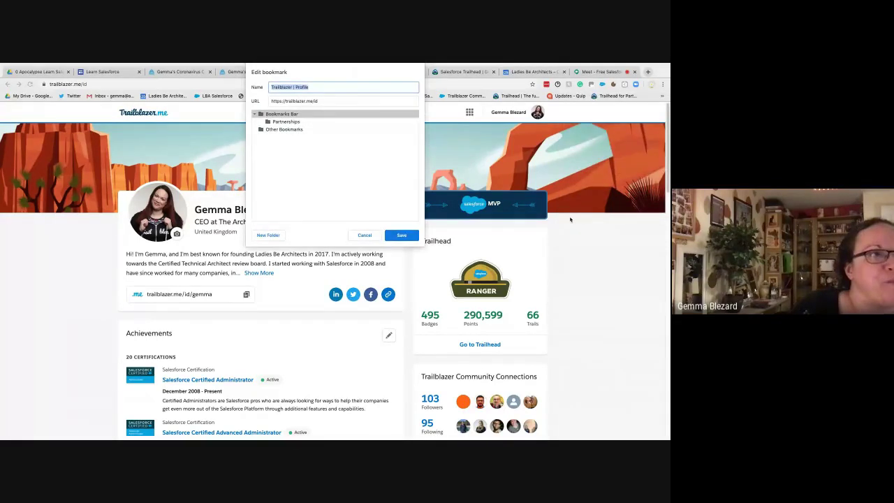
pyautogui.tripleClick(285, 102)
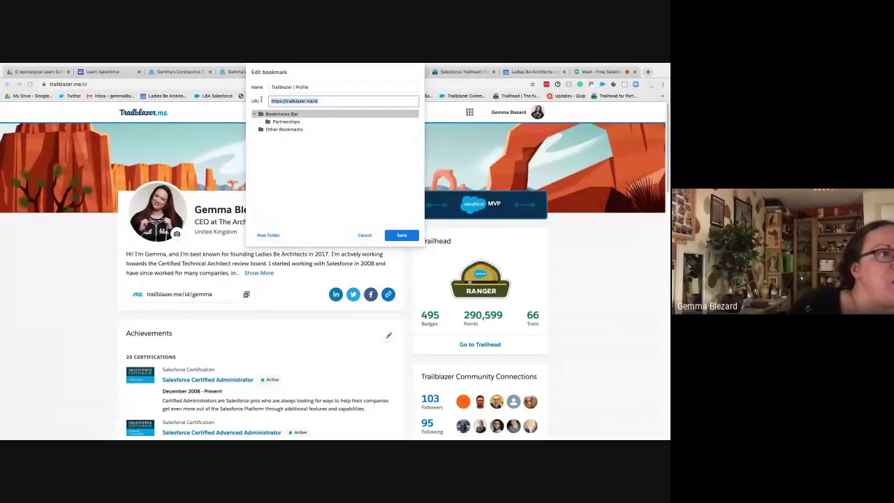
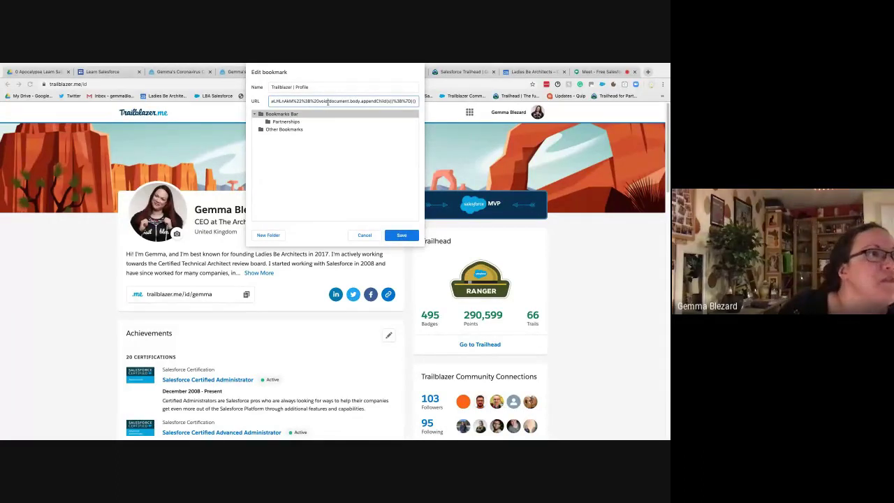
# Inspect the Push Badges bookmarklet code, highlight its profile id, and cancel the edit unsaved.
pyautogui.moveTo(350, 101); pyautogui.dragTo(472, 104)
pyautogui.press('Home')
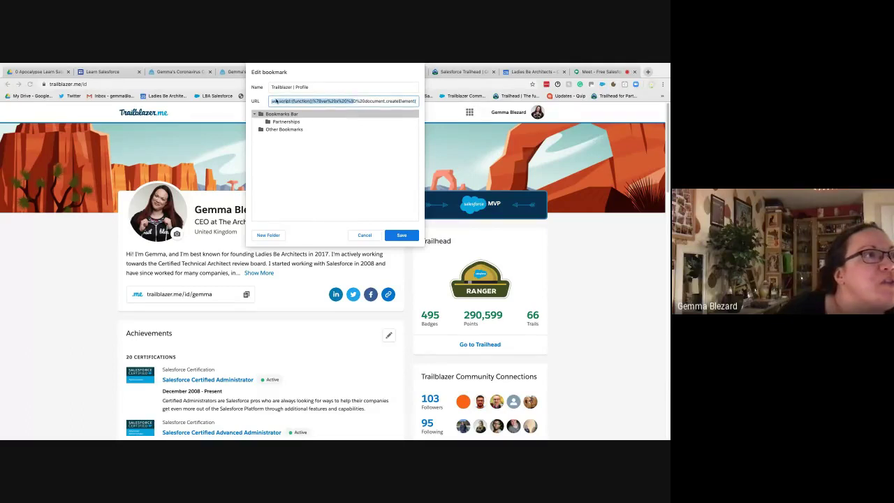
pyautogui.moveTo(389, 101); pyautogui.dragTo(418, 101)
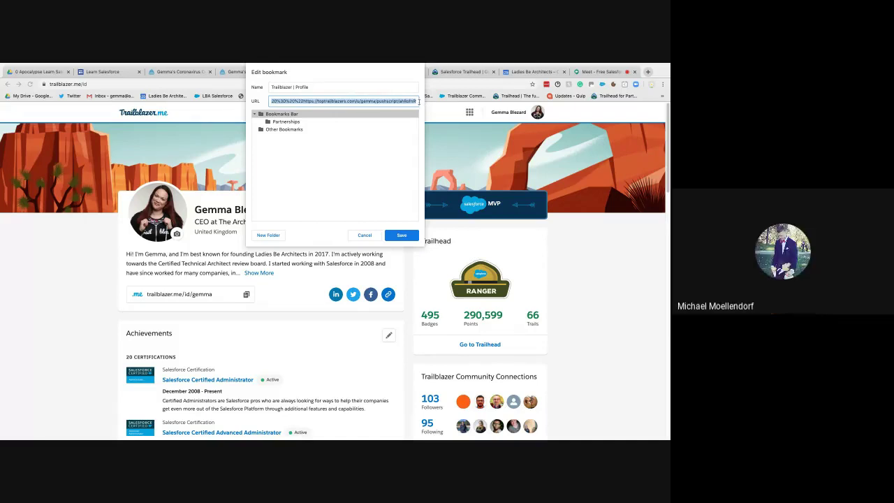
pyautogui.click(372, 100)
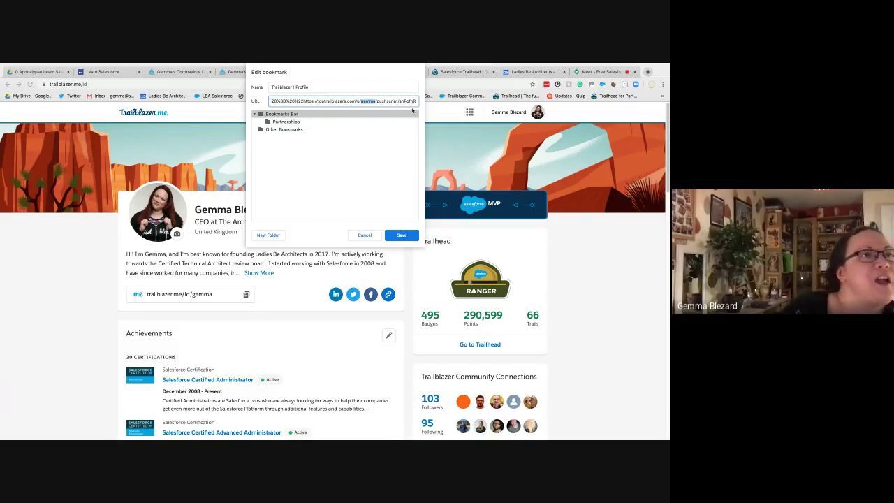
pyautogui.moveTo(375, 101); pyautogui.dragTo(419, 101)
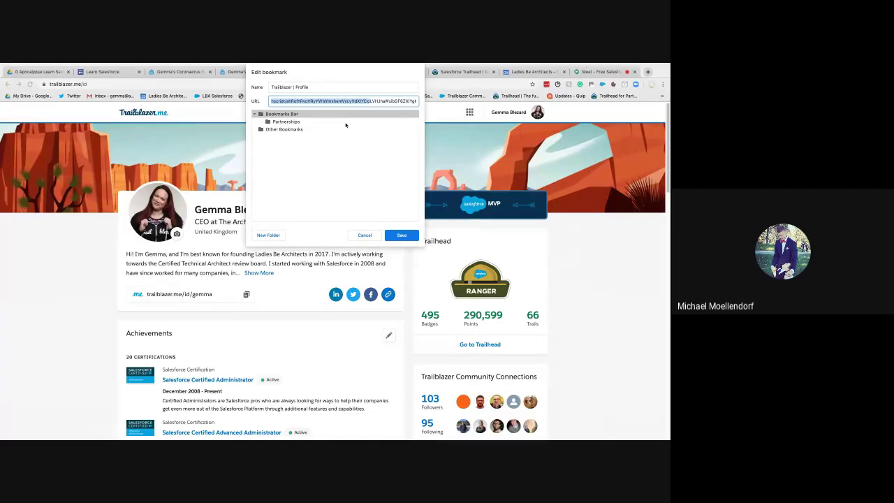
pyautogui.moveTo(415, 101); pyautogui.dragTo(255, 100)
pyautogui.doubleClick(340, 100)
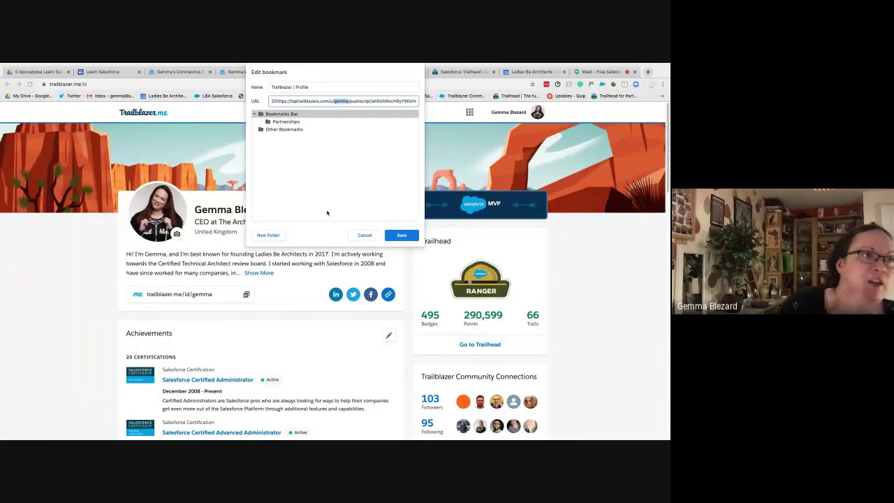
pyautogui.click(364, 234)
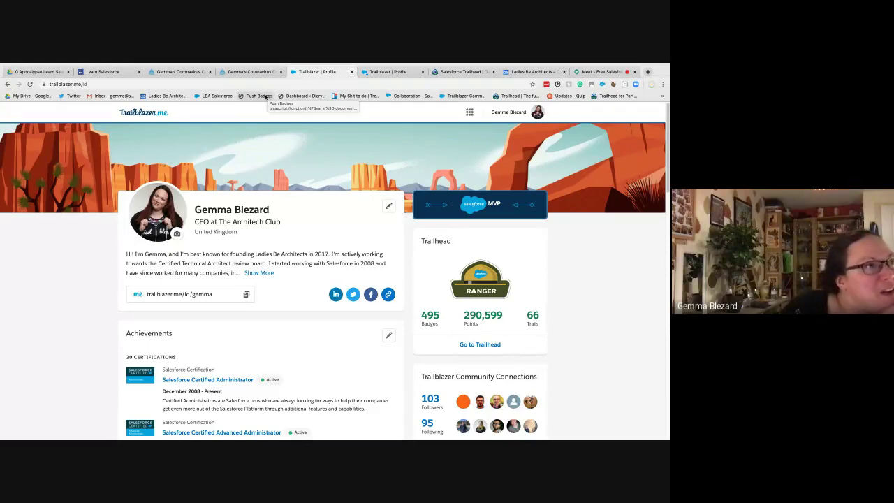
# Run the Push Badges bookmarklet and confirm the redirect to the user's own profile page.
pyautogui.click(266, 96)
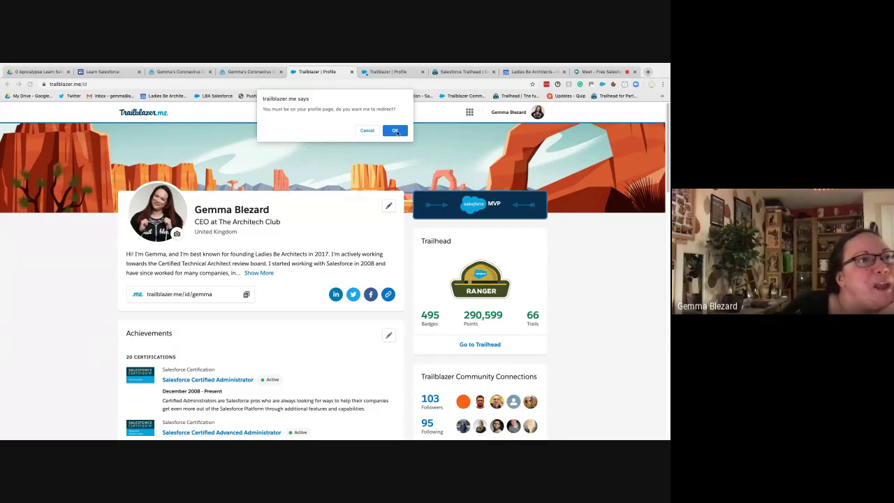
pyautogui.click(396, 131)
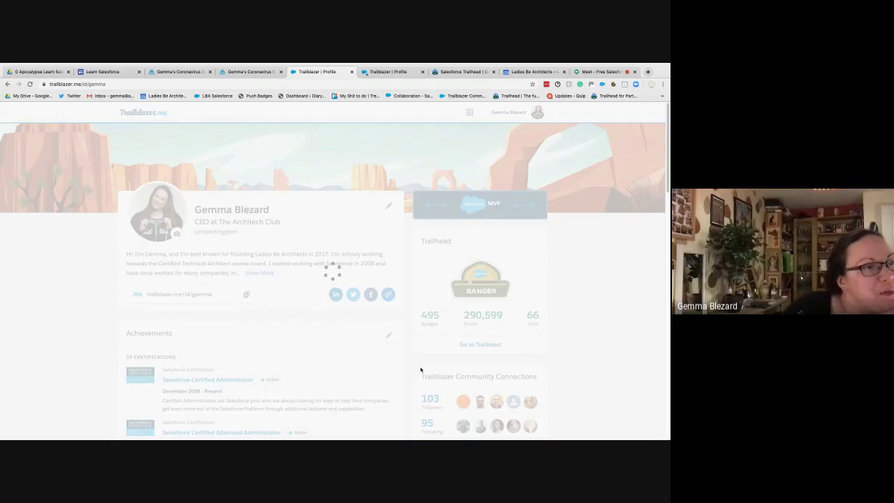
# Reload the Coronavirus Course leaderboard, scan its rows, and return to the Google Meet call.
pyautogui.click(250, 71)
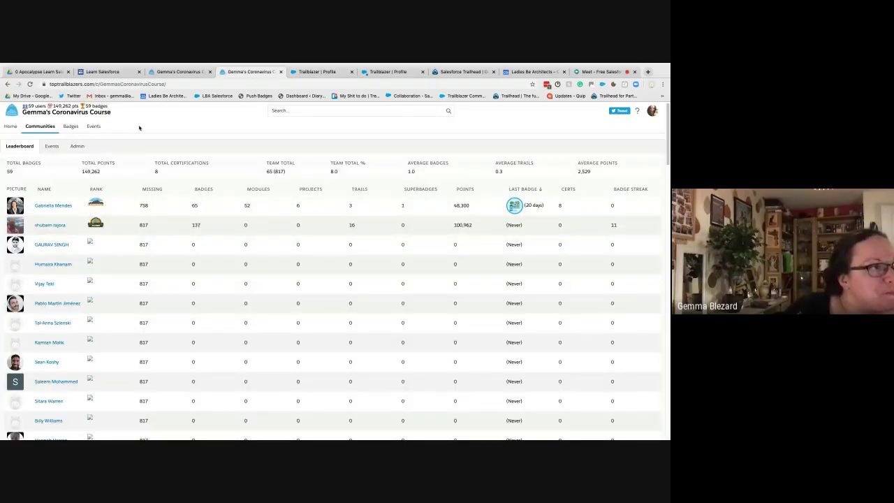
pyautogui.rightClick(135, 126)
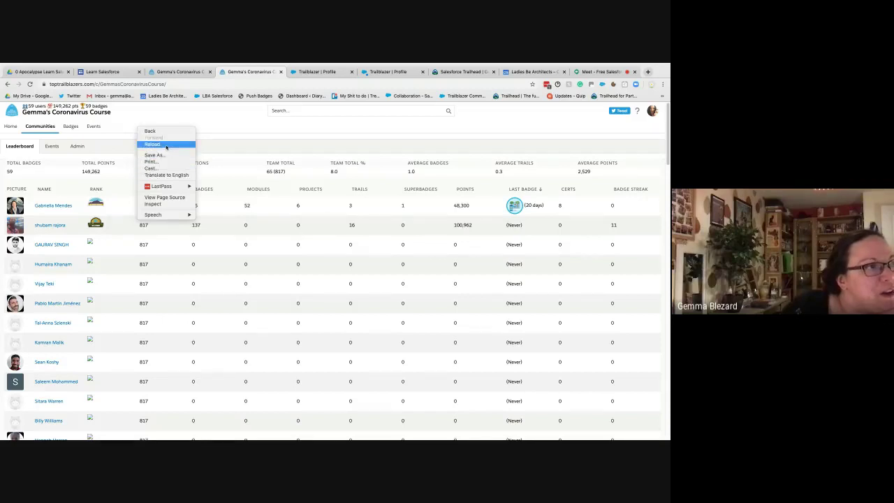
pyautogui.click(165, 144)
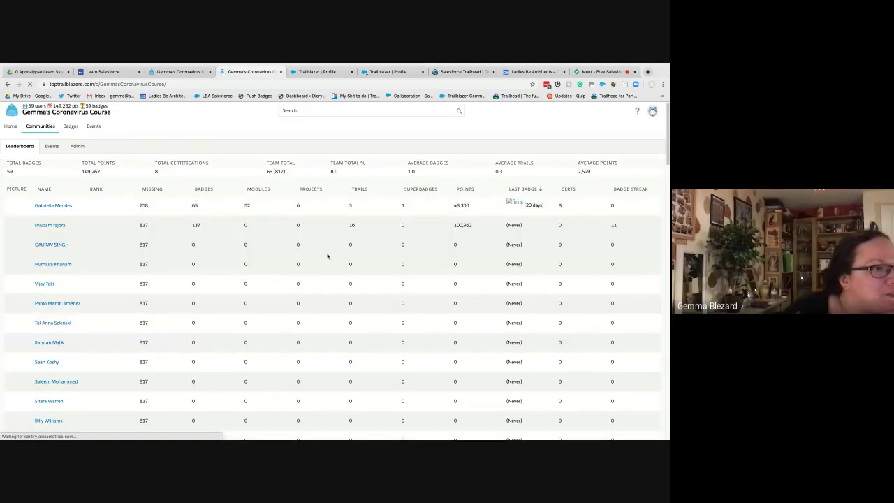
pyautogui.scroll(-5, 342, 261)
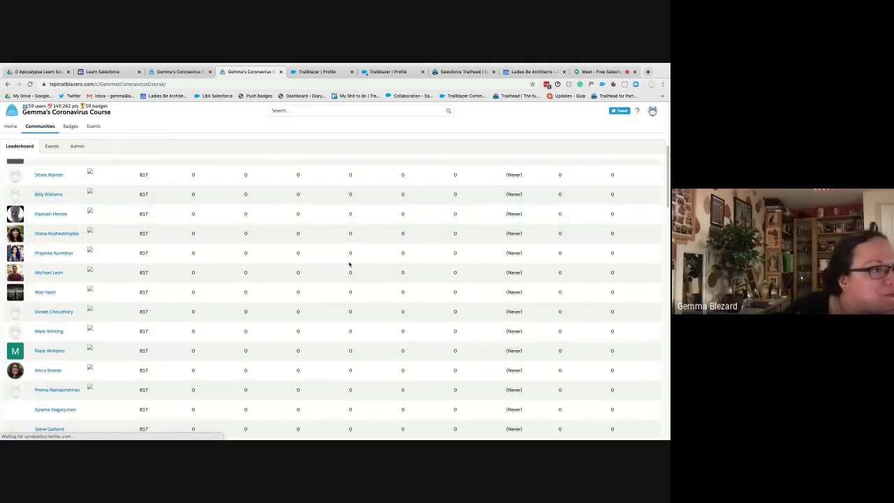
pyautogui.scroll(4, 349, 264)
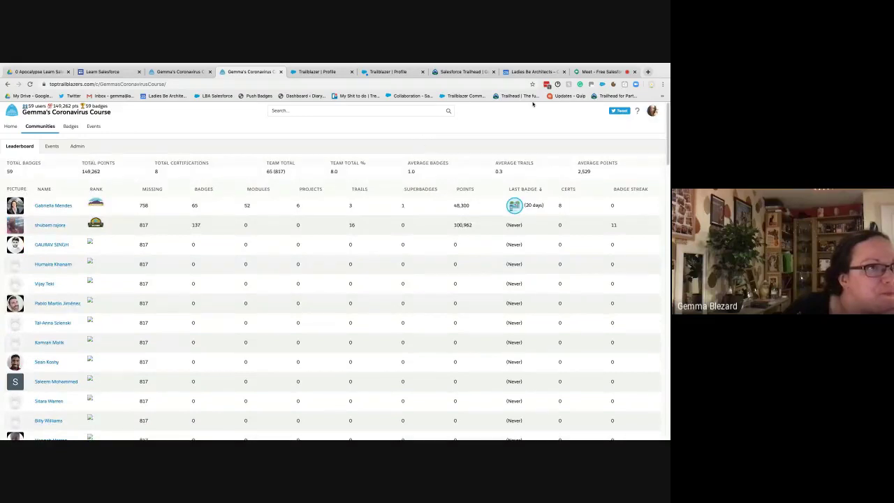
pyautogui.click(595, 72)
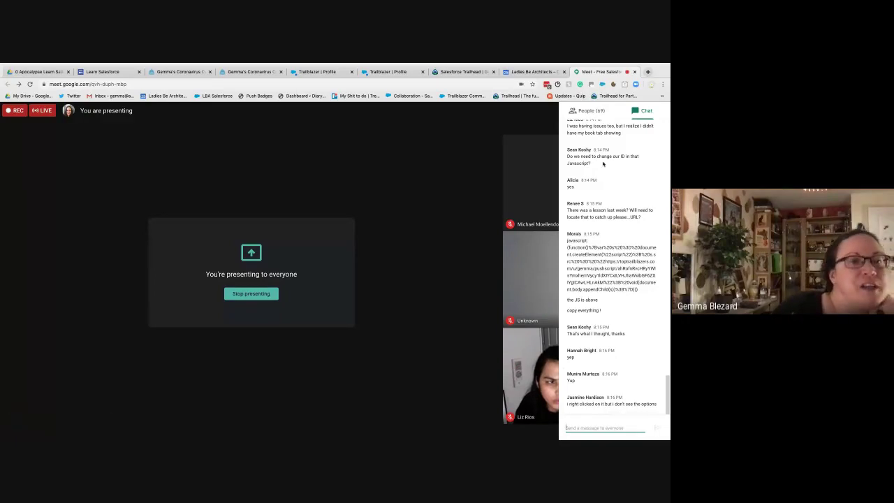
pyautogui.rightClick(648, 99)
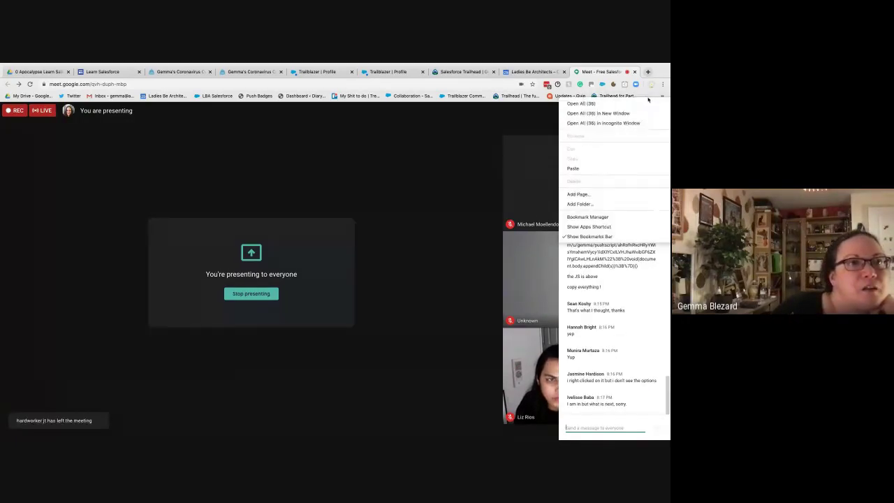
pyautogui.press('Escape')
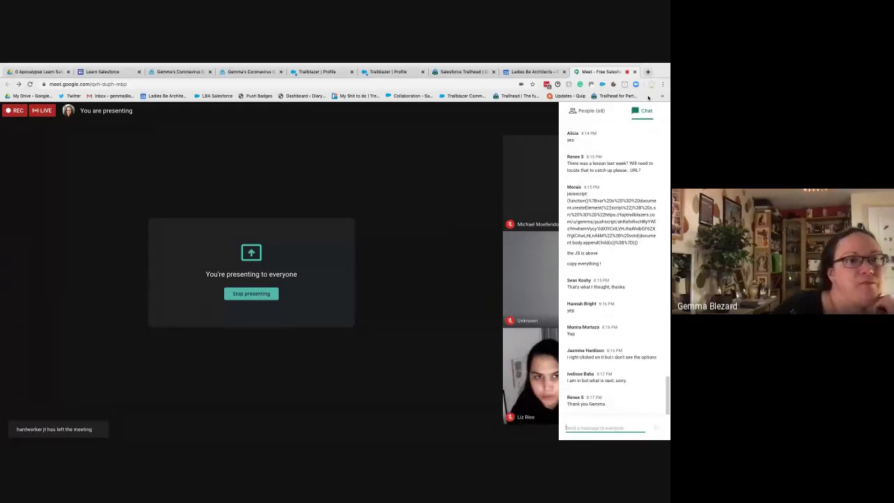
pyautogui.rightClick(647, 98)
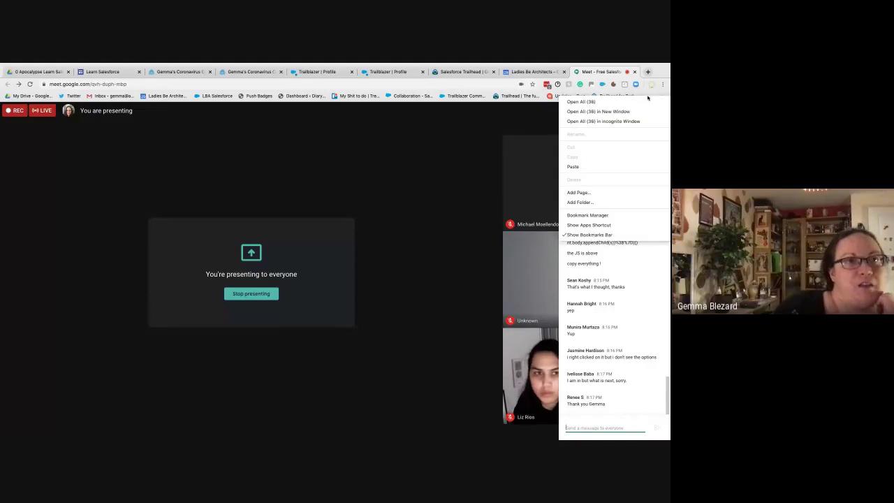
pyautogui.click(593, 192)
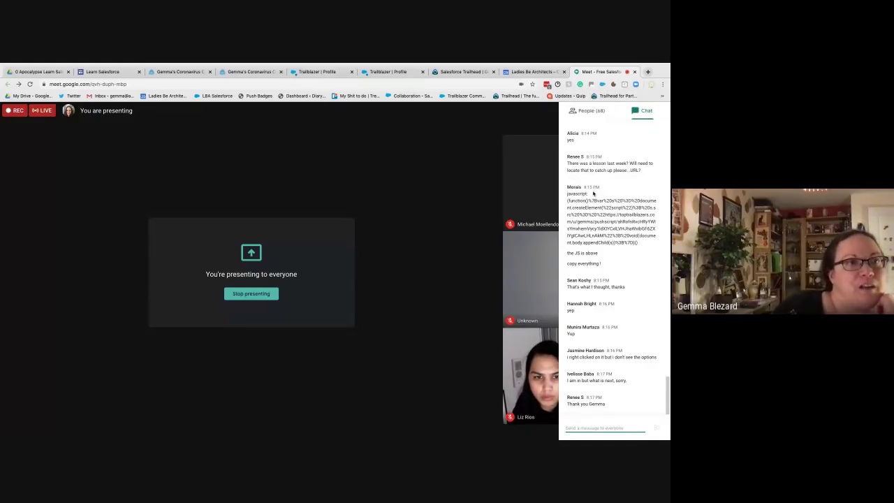
pyautogui.click(305, 101)
pyautogui.moveTo(359, 100); pyautogui.dragTo(270, 101)
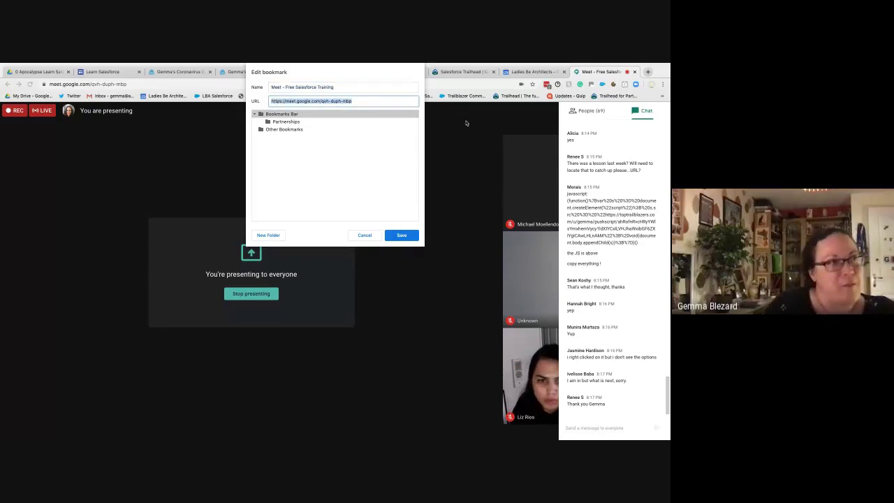
pyautogui.press('super+v')
pyautogui.moveTo(413, 101); pyautogui.dragTo(382, 102)
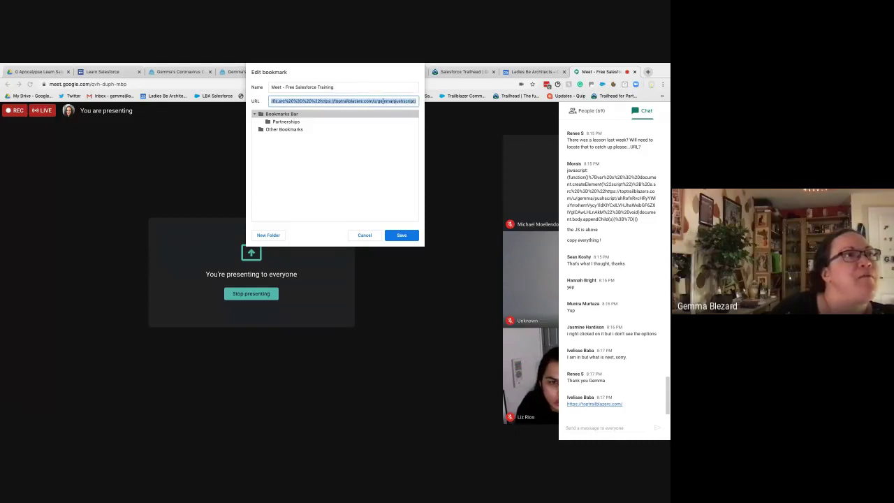
pyautogui.doubleClick(384, 101)
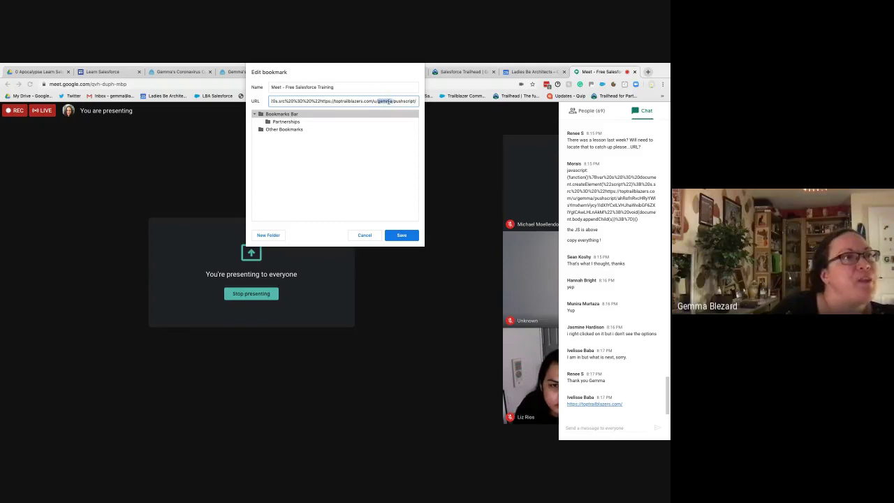
pyautogui.click(364, 234)
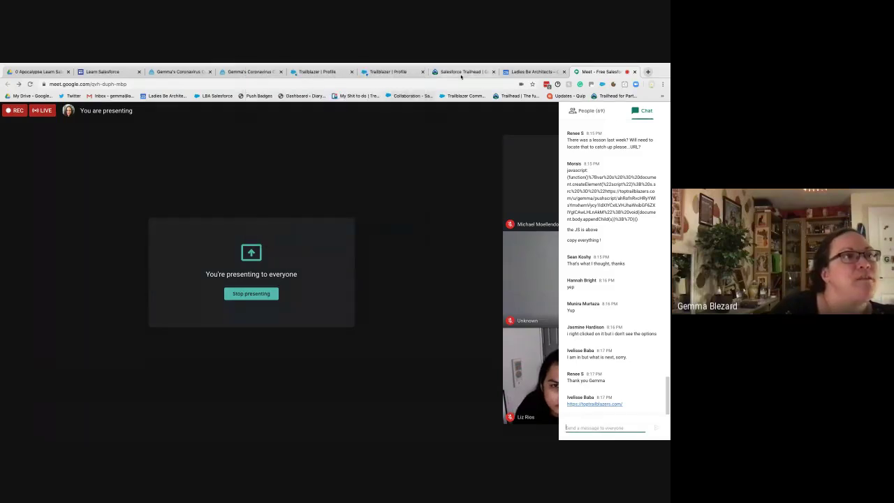
# Dismiss the 'Badges successfully pushed' alert on the profile and run Push Badges again.
pyautogui.click(323, 73)
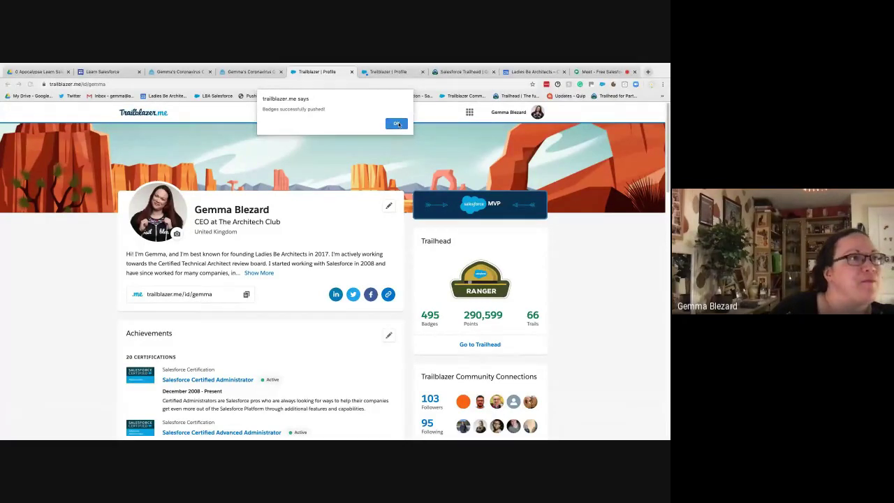
pyautogui.click(399, 129)
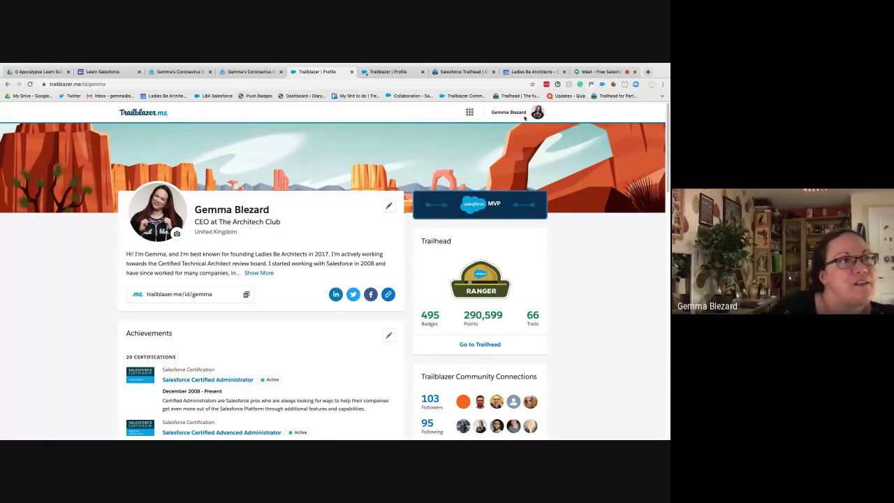
pyautogui.click(263, 97)
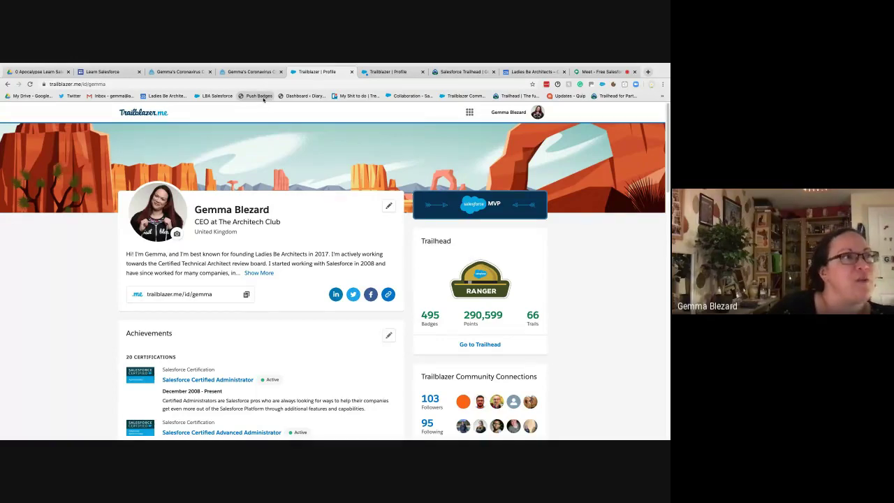
# Dismiss a tab's context menu unused and bring the Google Meet call forward.
pyautogui.rightClick(187, 75)
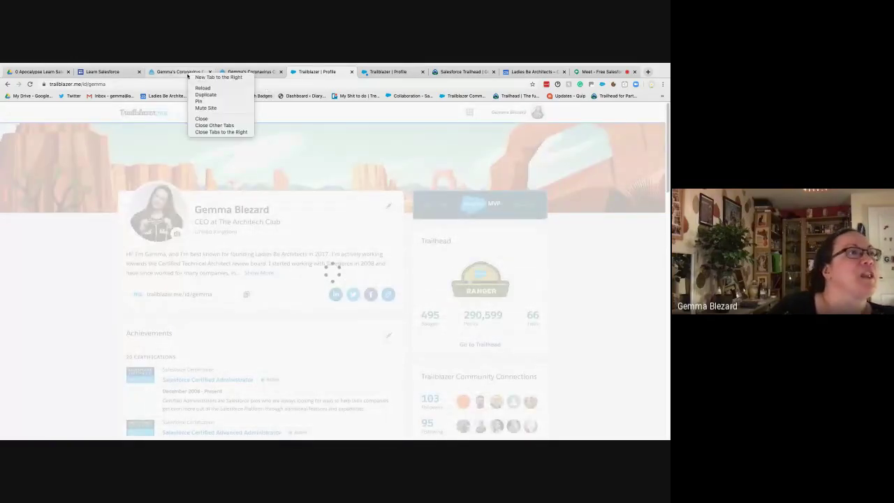
pyautogui.press('Escape')
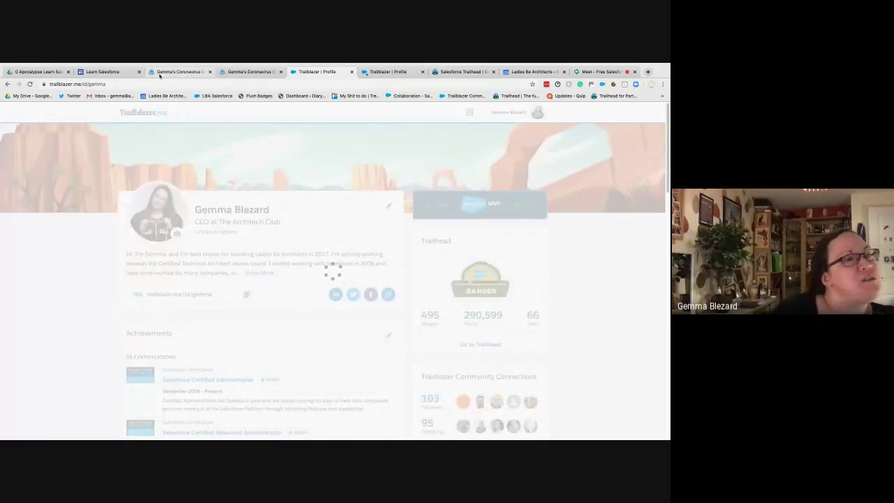
pyautogui.click(601, 72)
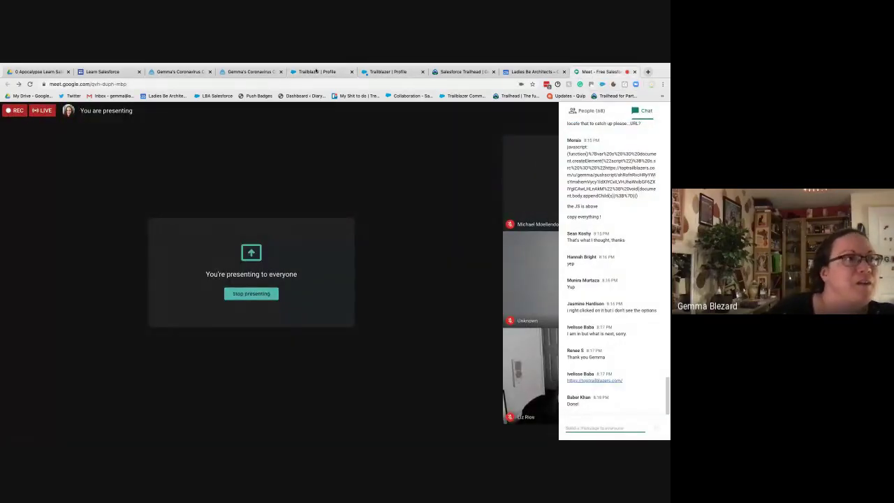
# Reload the Coronavirus Course leaderboard with Cmd+R and scroll through its member rows.
pyautogui.click(250, 72)
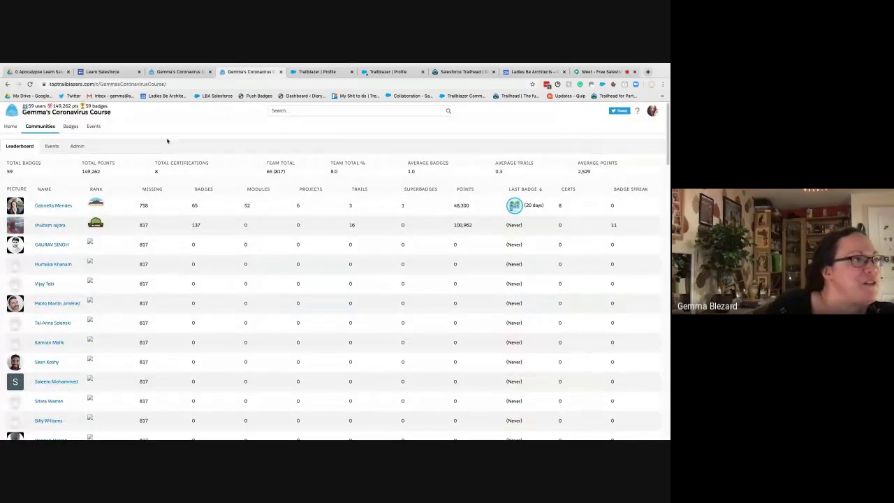
pyautogui.press('super+r')
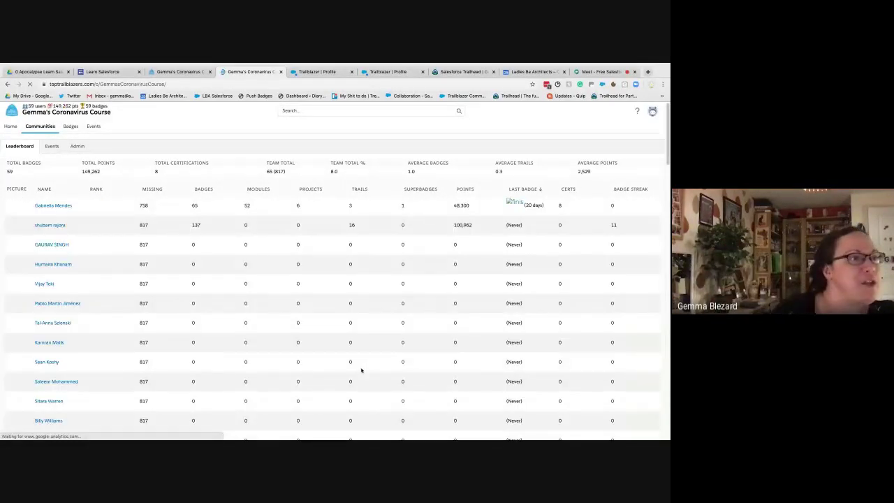
pyautogui.scroll(-5, 373, 375)
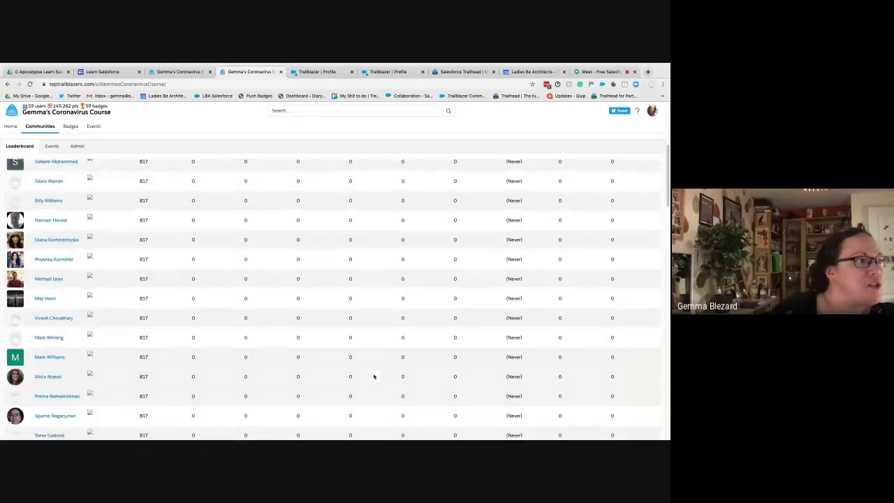
pyautogui.scroll(-15, 374, 376)
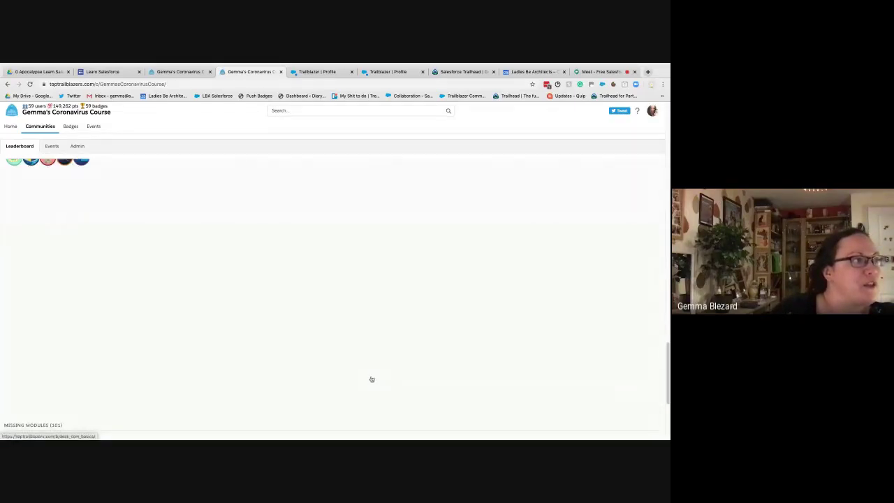
pyautogui.scroll(-2, 371, 382)
pyautogui.scroll(20, 371, 381)
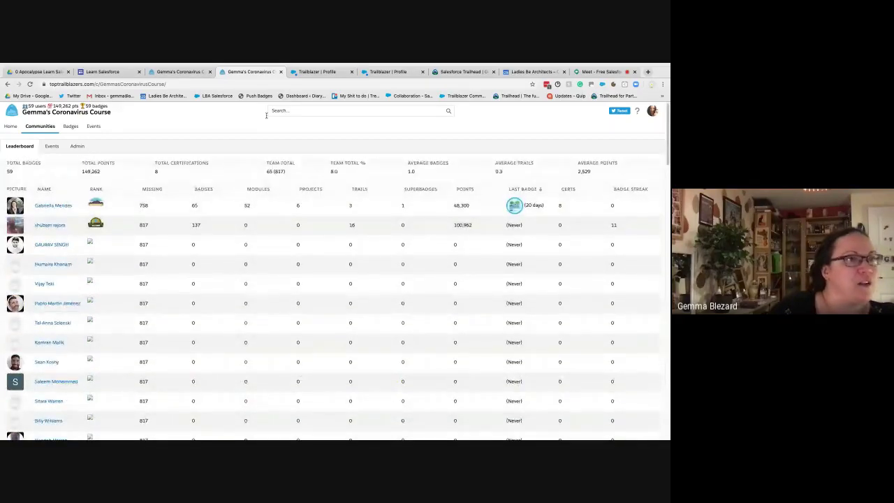
# Dismiss the 'Badges successfully pushed!' alert on the profile tab and return to the leaderboard.
pyautogui.click(314, 72)
pyautogui.click(249, 72)
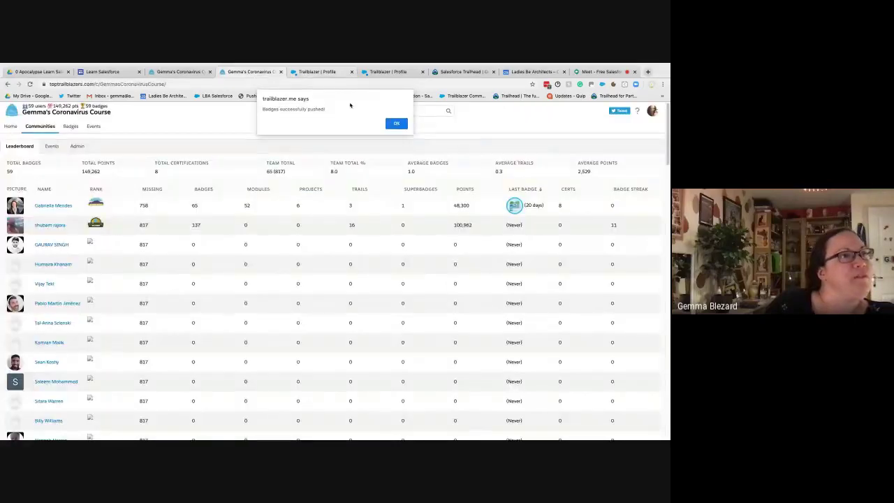
pyautogui.click(314, 72)
pyautogui.click(405, 126)
pyautogui.click(241, 72)
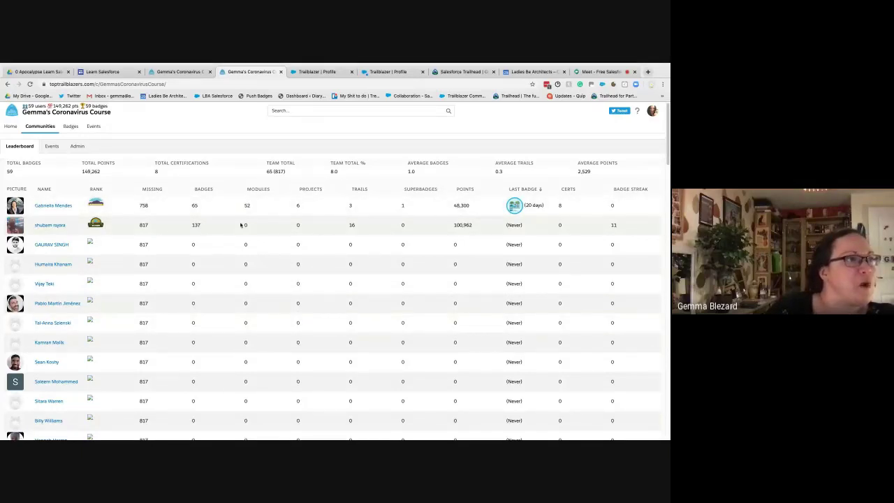
# Open the course's Events list and the Week 1 Swag event, then return to Meet.
pyautogui.click(54, 146)
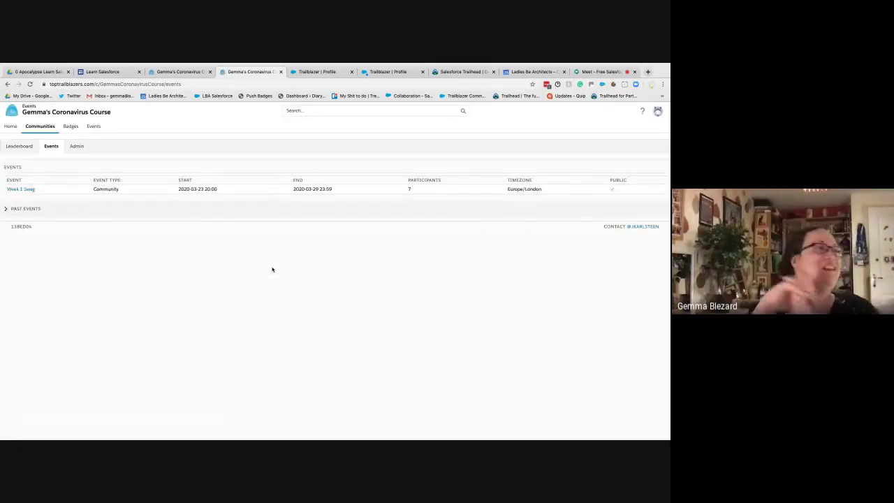
pyautogui.click(21, 189)
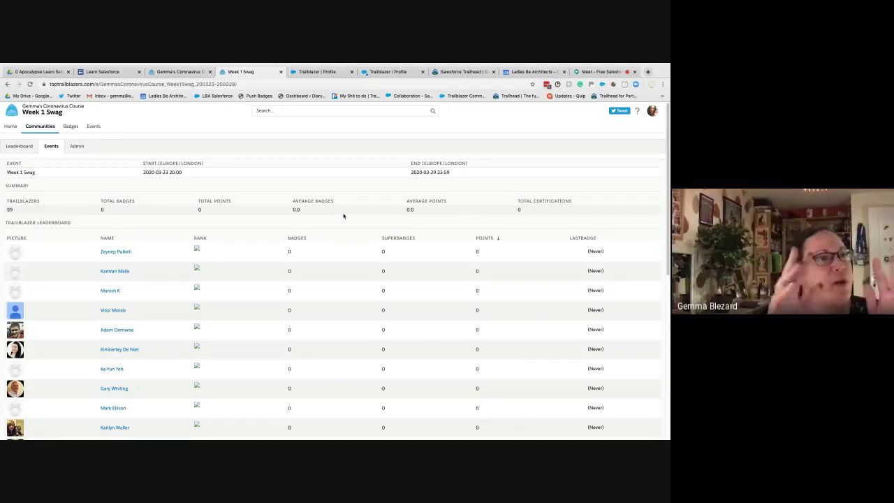
pyautogui.click(174, 72)
pyautogui.click(605, 73)
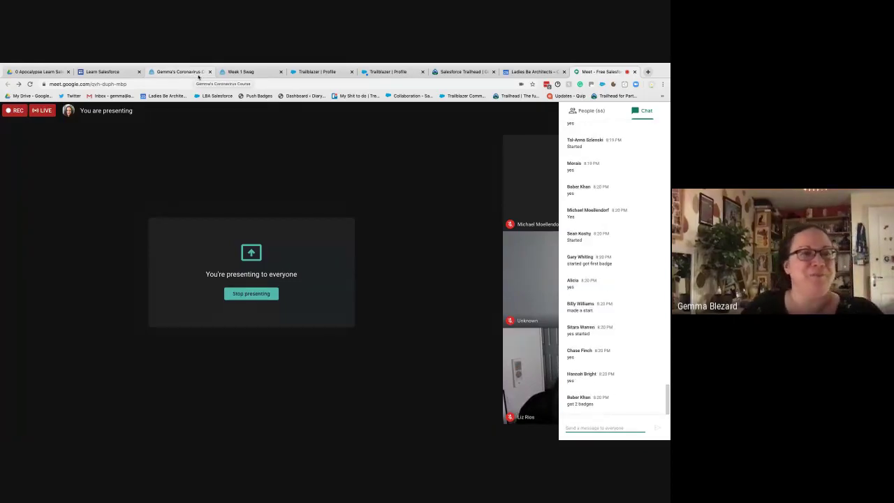
# Dismiss the profile tab's 'Badges successfully pushed!' alert and open Trailhead from the app menu.
pyautogui.click(241, 72)
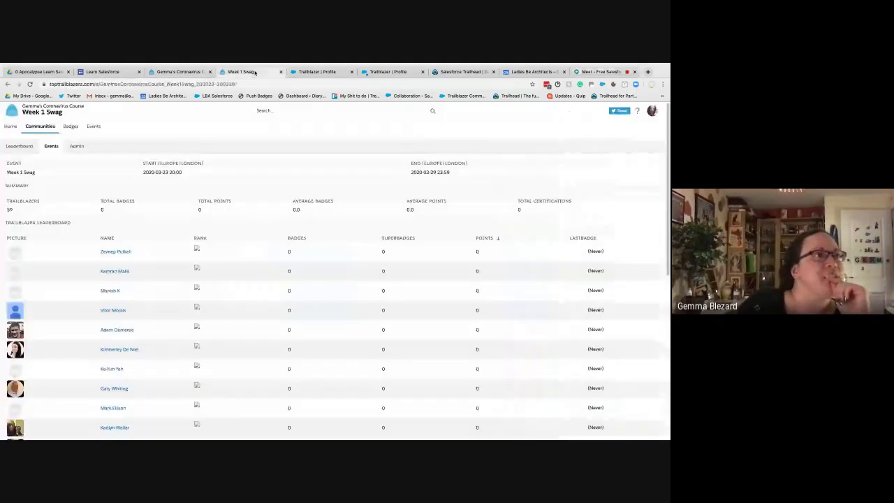
pyautogui.click(318, 72)
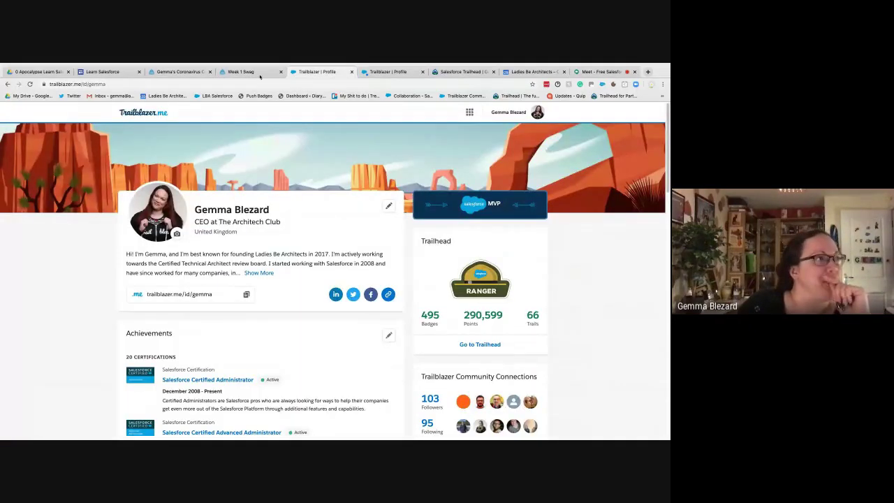
pyautogui.click(387, 72)
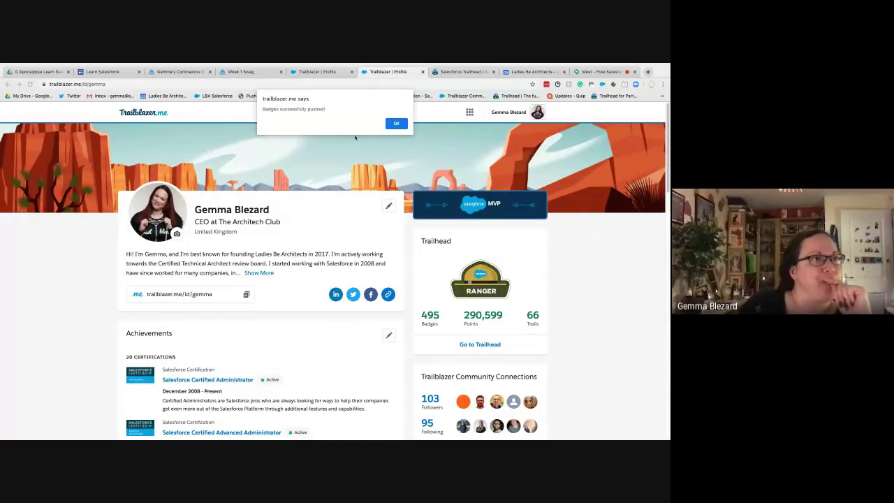
pyautogui.click(395, 123)
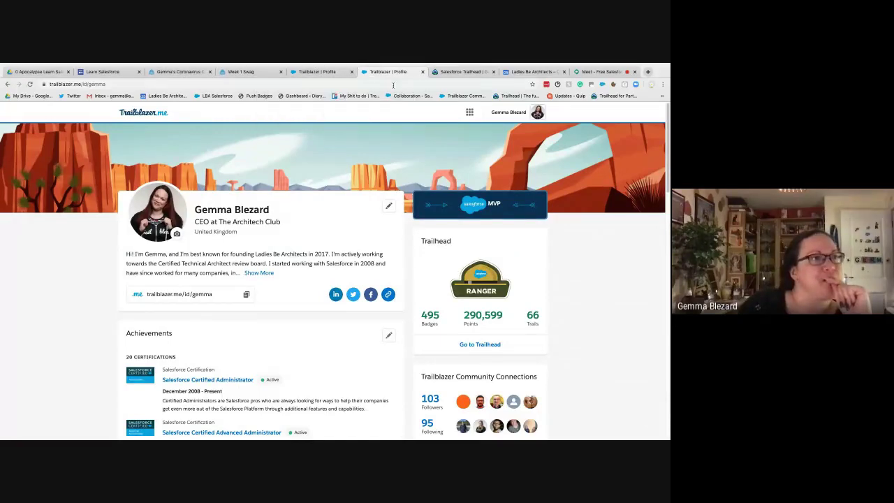
pyautogui.click(472, 116)
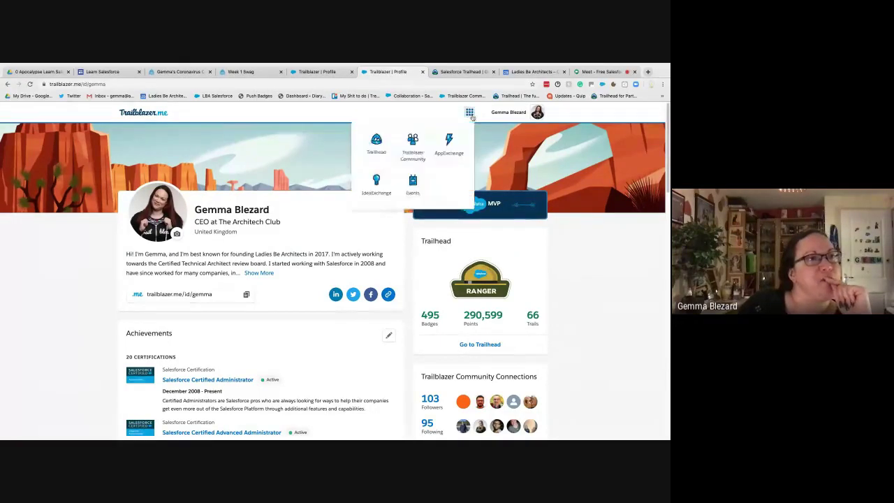
pyautogui.click(378, 142)
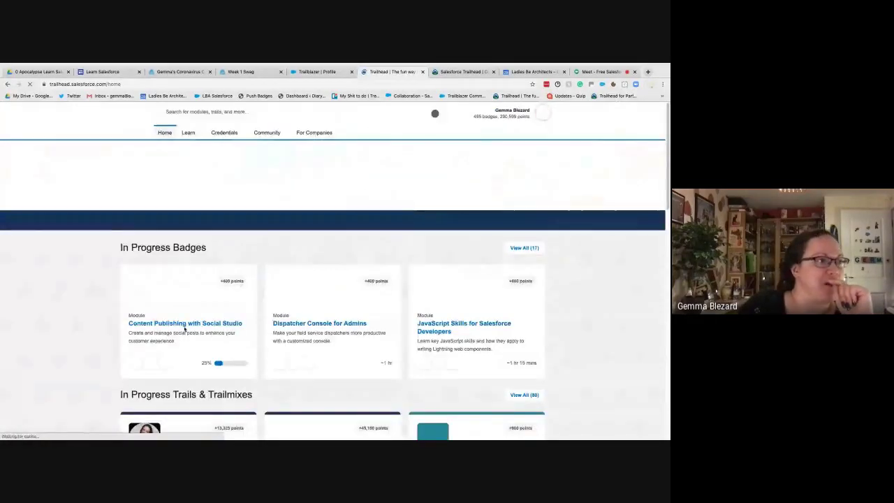
# Browse My Trailmixes (27 in progress) under Learn, then show the 56 featured Discover Trailmixes.
pyautogui.click(189, 133)
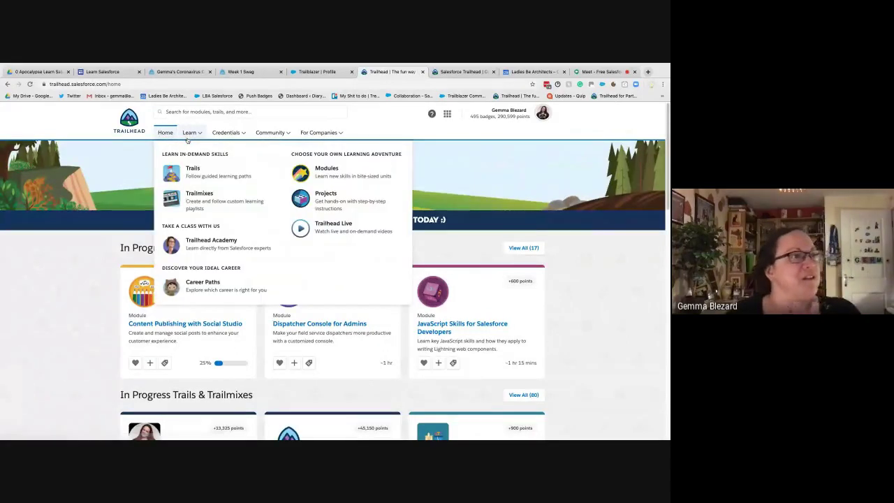
pyautogui.click(199, 198)
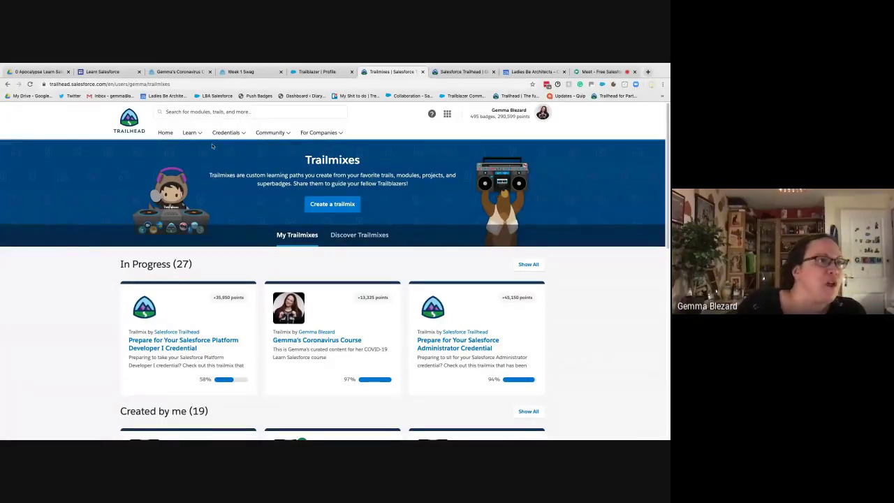
pyautogui.click(188, 133)
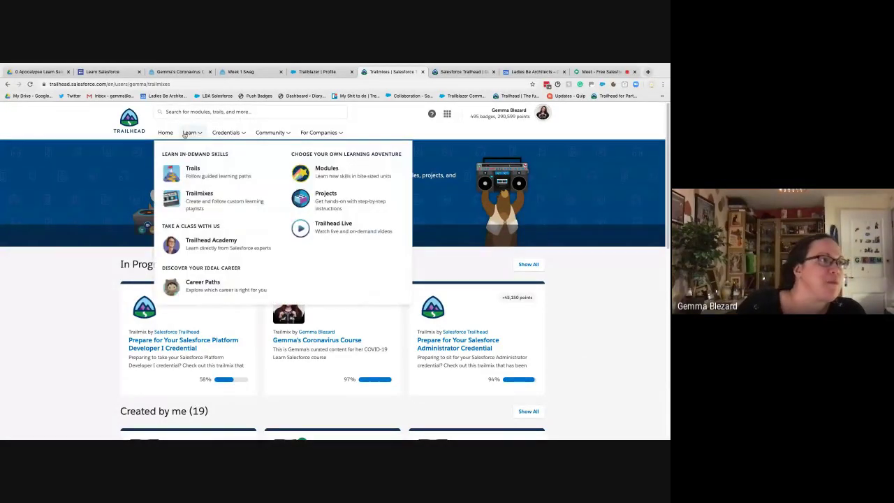
pyautogui.click(197, 202)
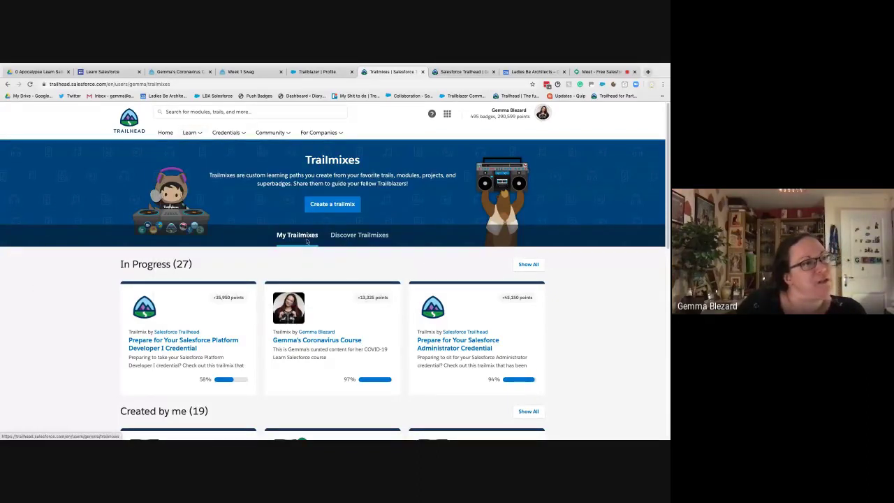
pyautogui.scroll(-5, 294, 243)
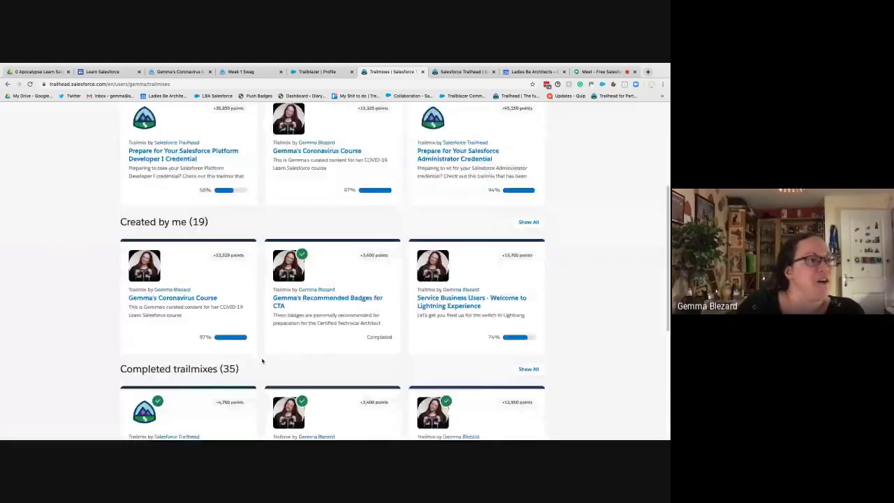
pyautogui.scroll(4, 342, 329)
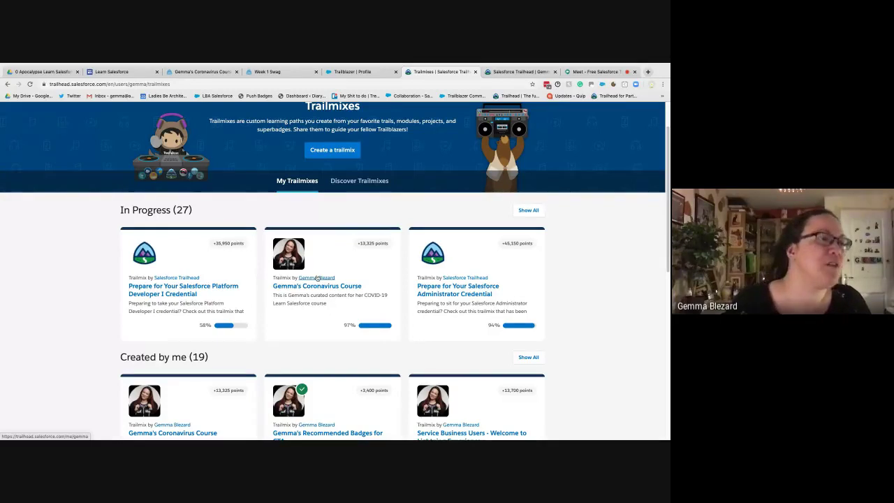
pyautogui.click(373, 183)
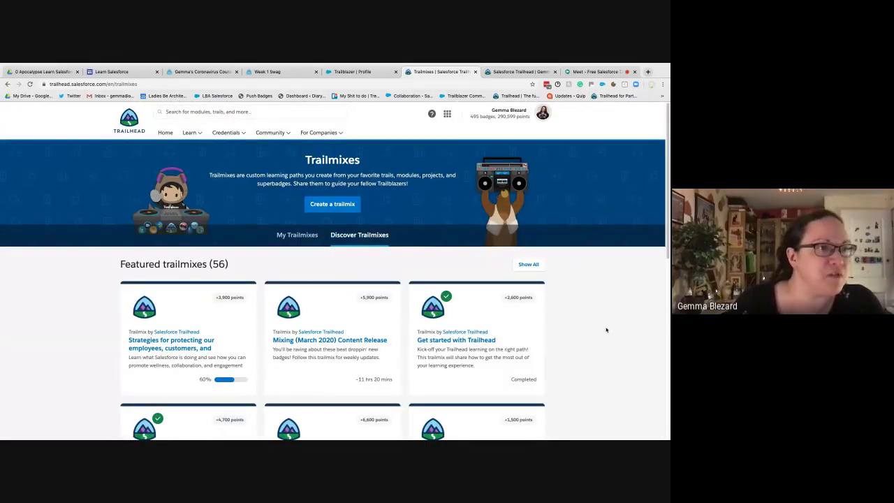
pyautogui.scroll(-2, 606, 330)
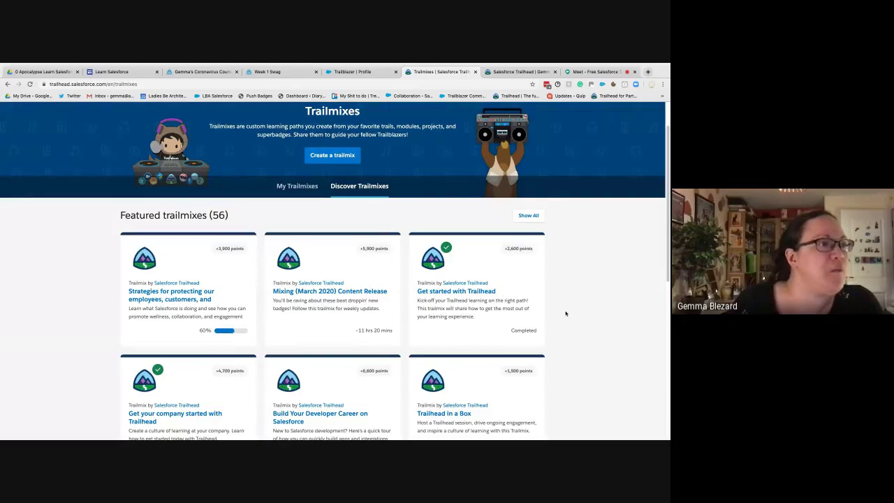
pyautogui.scroll(-1, 294, 214)
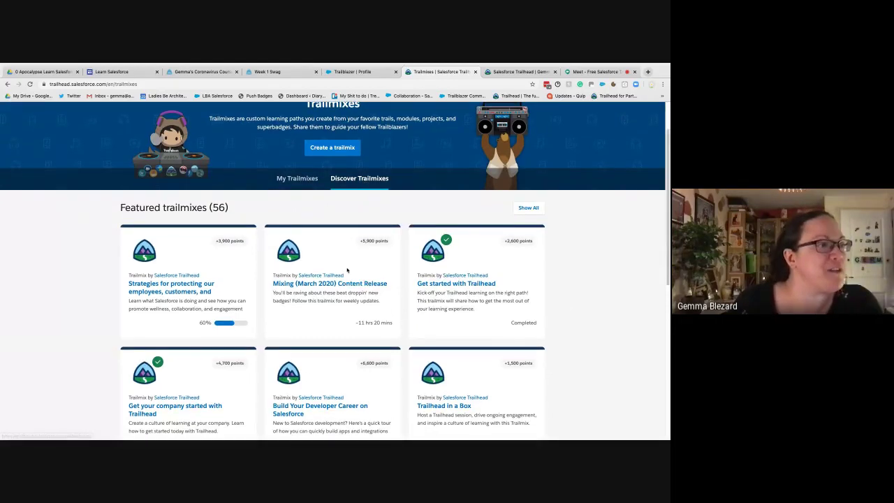
pyautogui.scroll(-1, 347, 237)
pyautogui.scroll(-5, 347, 269)
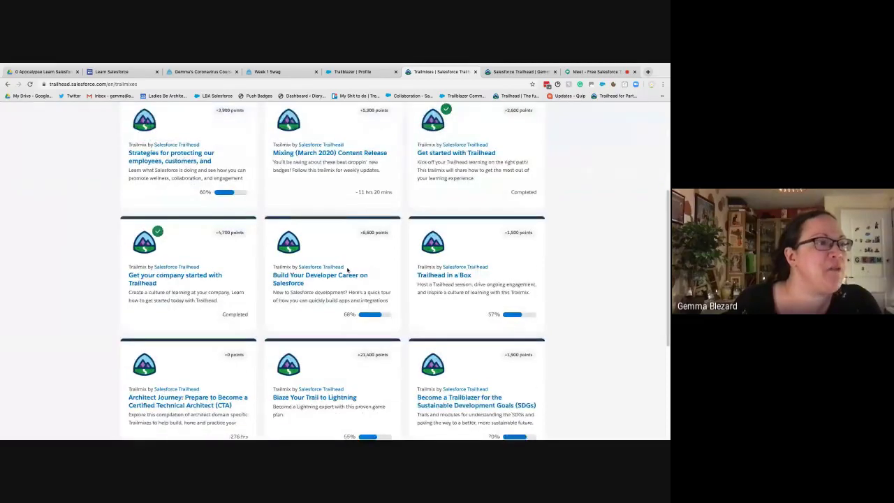
pyautogui.scroll(-2, 347, 269)
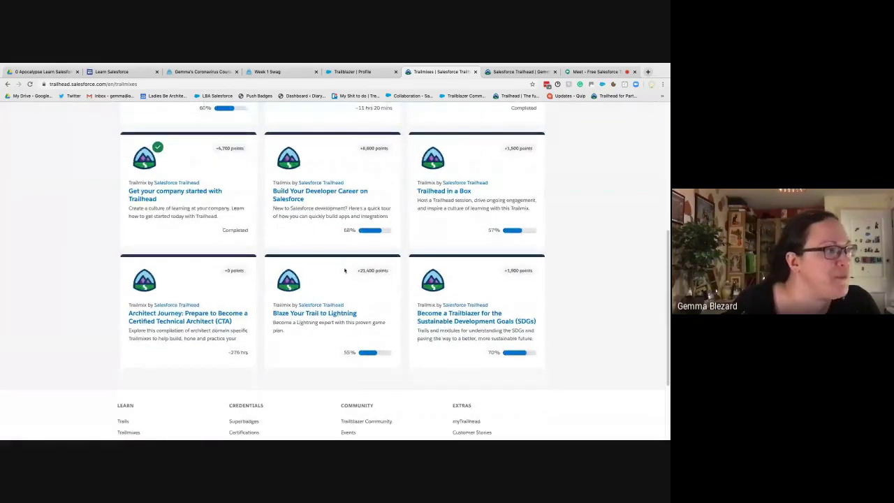
pyautogui.scroll(4, 315, 293)
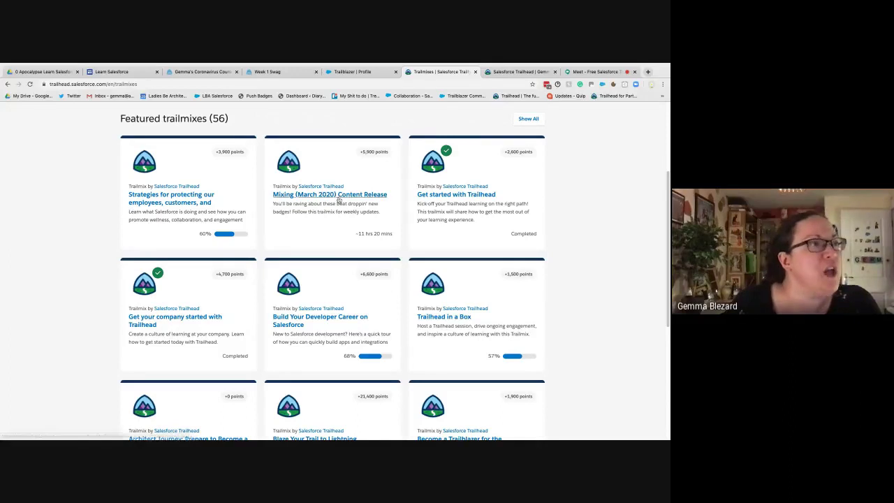
# Open the Mixing (March 2020) Content Release trailmix, browse its modules, and follow it.
pyautogui.click(340, 198)
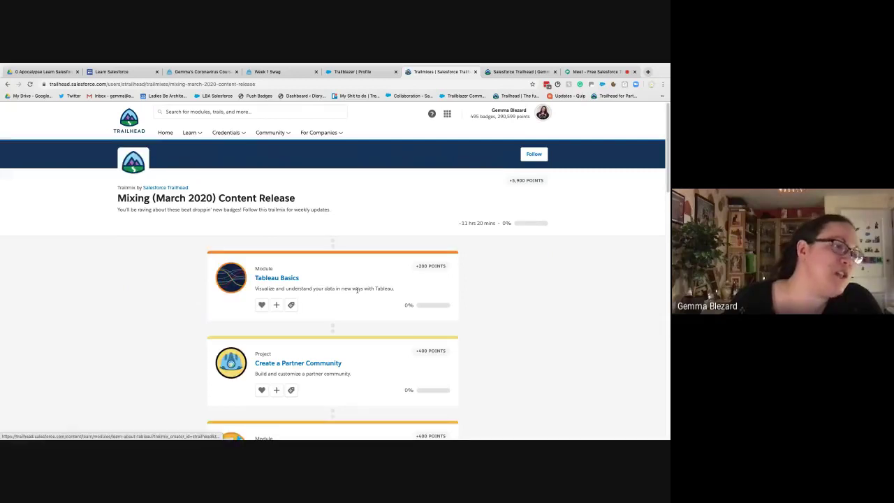
pyautogui.scroll(-2, 357, 290)
pyautogui.scroll(-8, 357, 290)
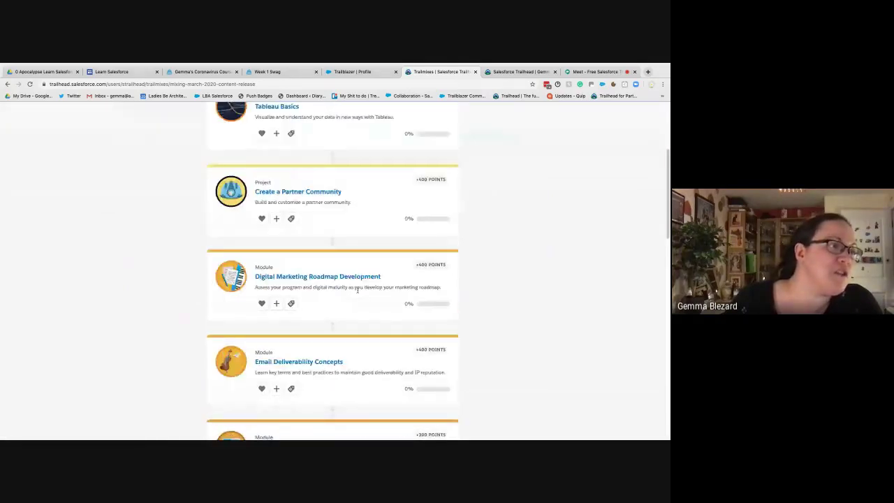
pyautogui.scroll(-4, 357, 292)
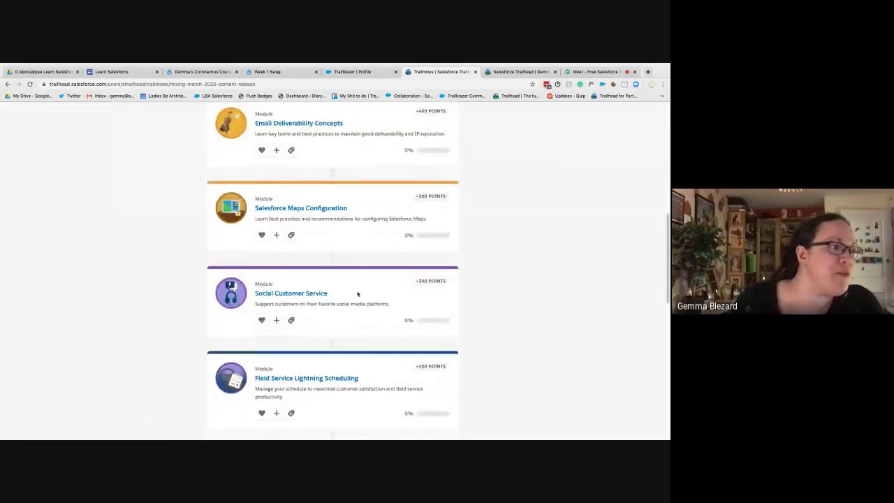
pyautogui.scroll(-5, 358, 293)
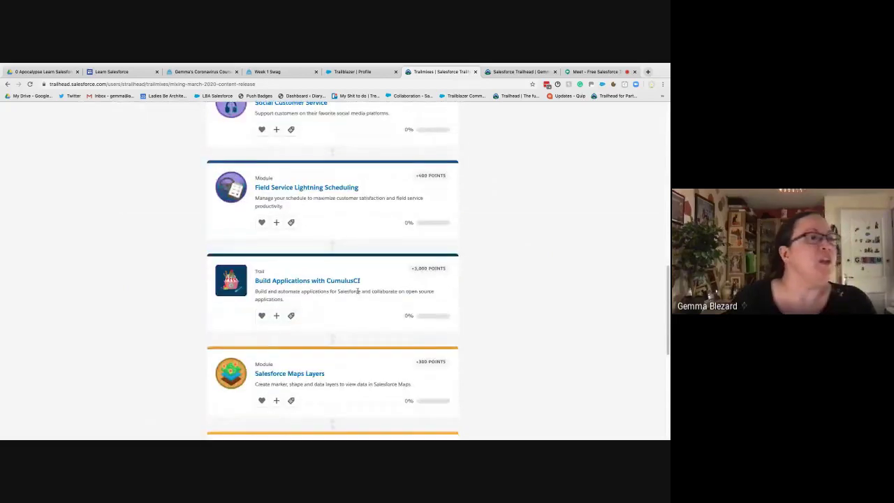
pyautogui.scroll(2, 358, 295)
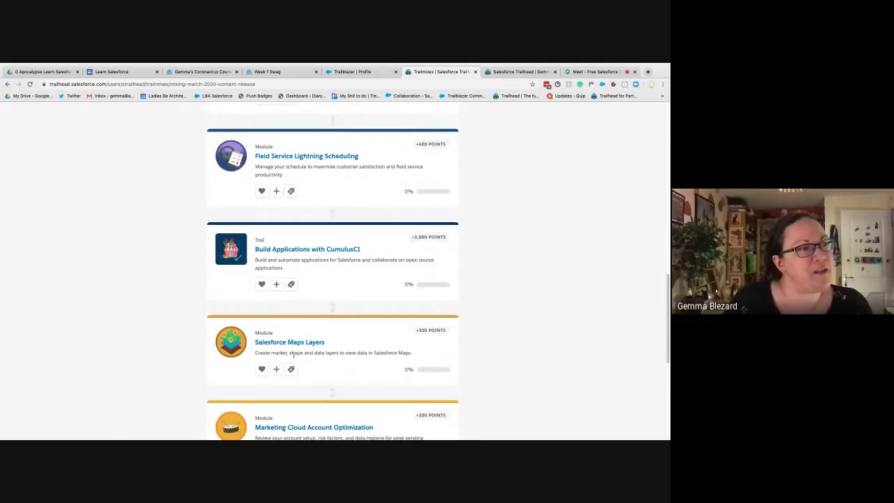
pyautogui.scroll(3, 304, 350)
pyautogui.scroll(10, 304, 350)
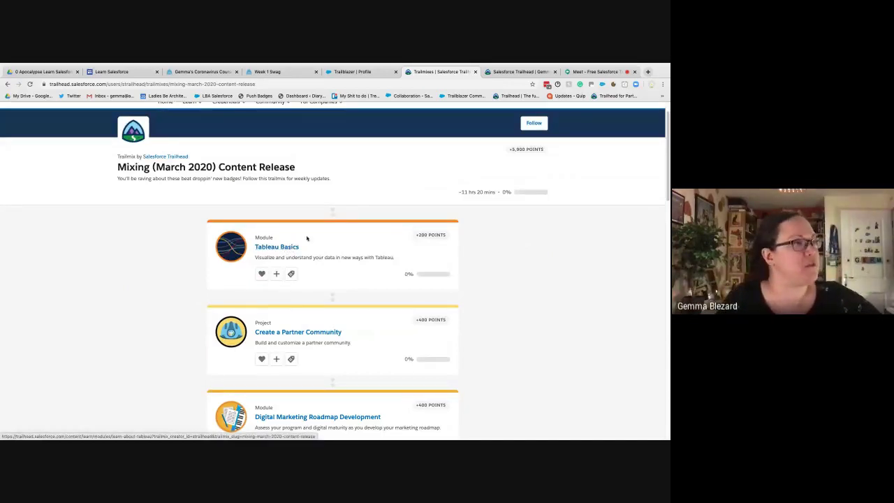
pyautogui.scroll(1, 391, 240)
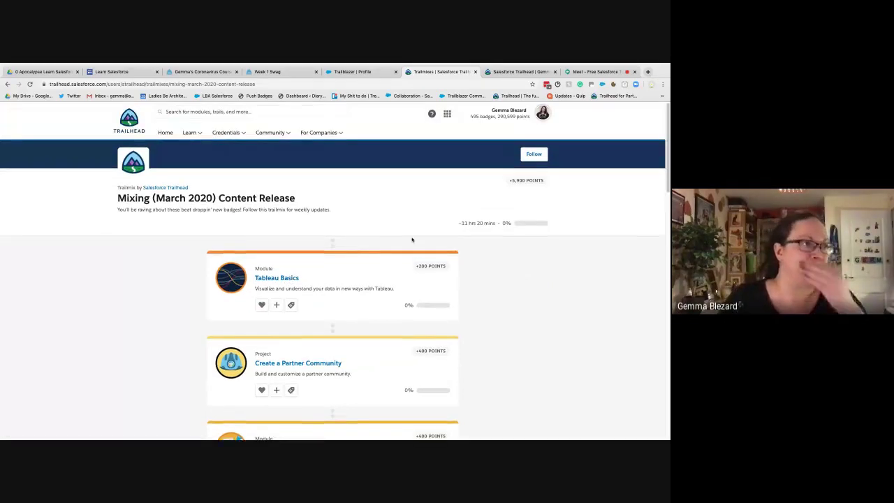
pyautogui.click(534, 153)
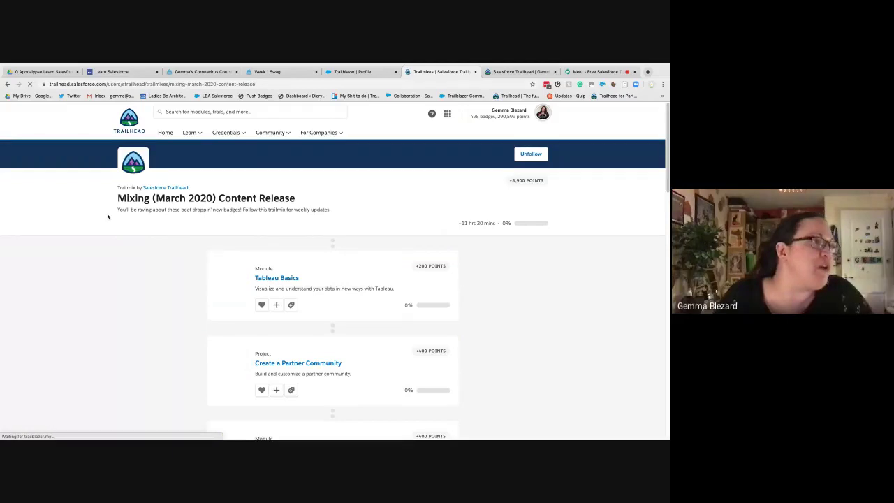
# Show all completed trailmixes under Learn > Trailmixes and open the Coronavirus Course trailmix.
pyautogui.click(191, 133)
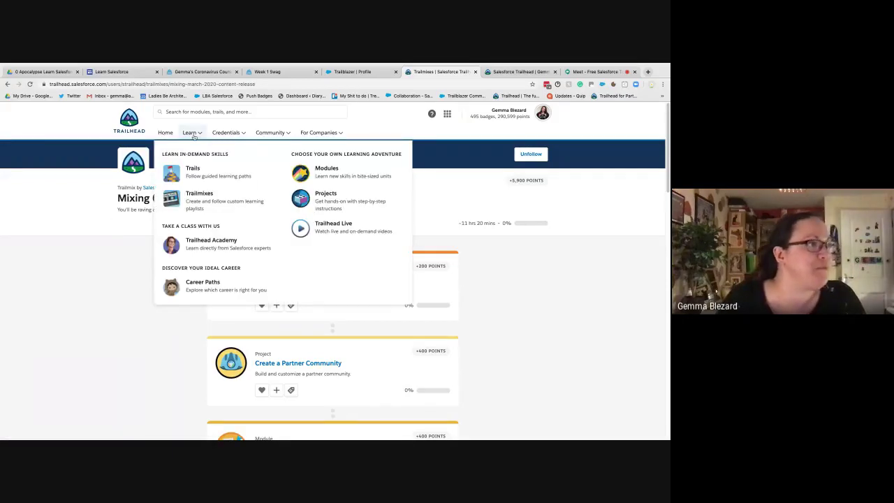
pyautogui.click(201, 196)
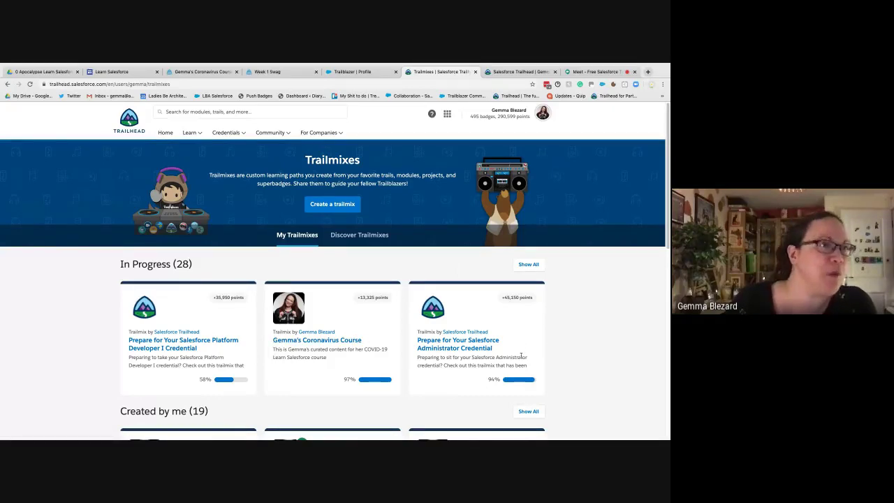
pyautogui.scroll(-2, 475, 345)
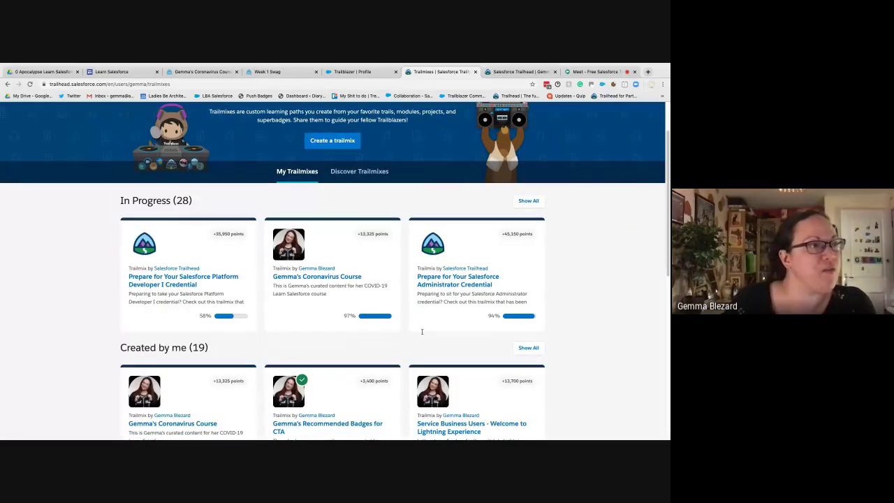
pyautogui.scroll(-3, 422, 331)
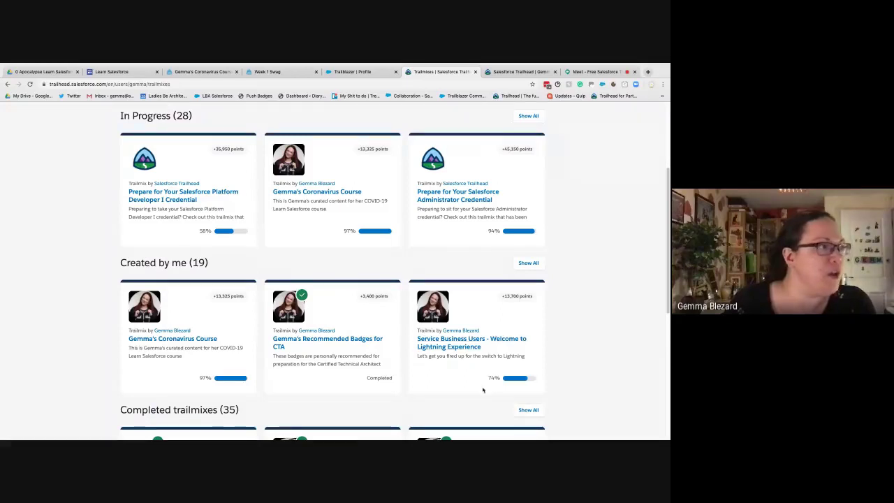
pyautogui.click(529, 410)
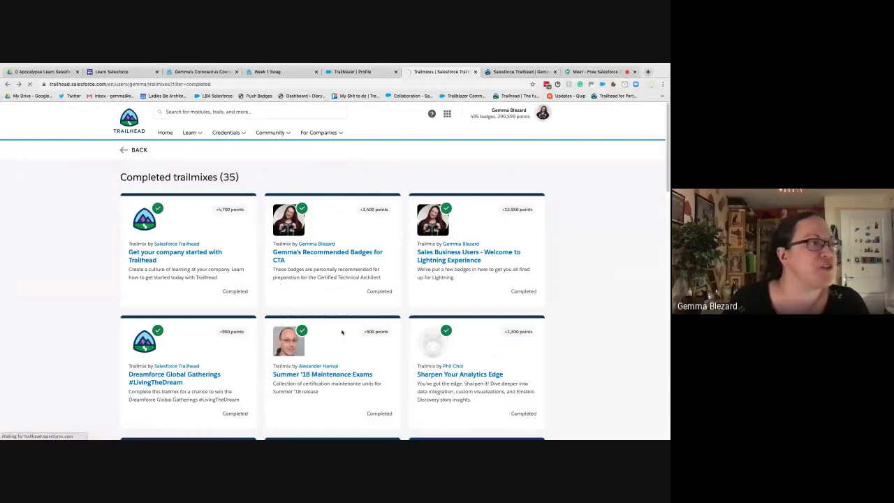
pyautogui.click(148, 314)
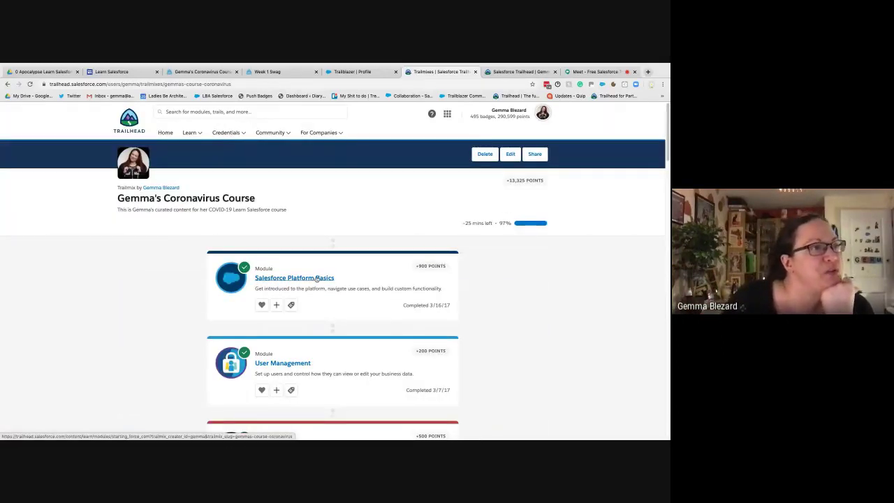
# Copy the Coronavirus Course trailmix page address and post it in the Google Meet chat.
pyautogui.click(199, 83)
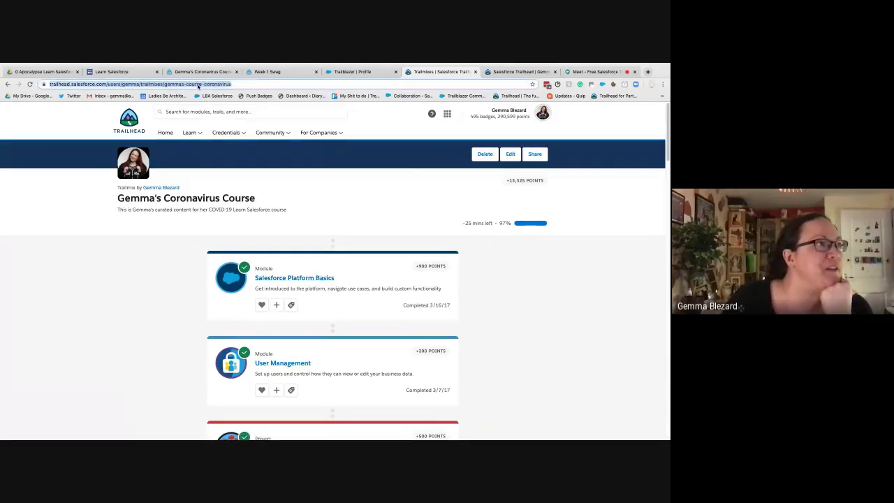
pyautogui.rightClick(199, 84)
pyautogui.click(211, 127)
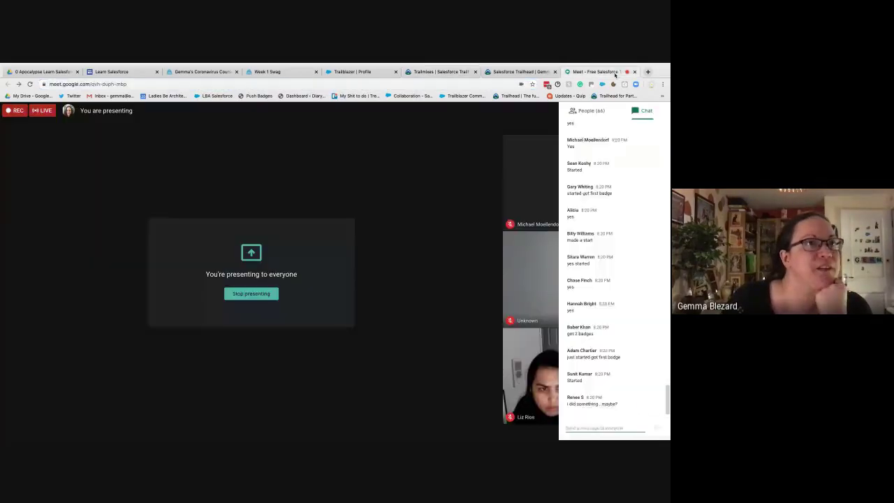
pyautogui.click(594, 72)
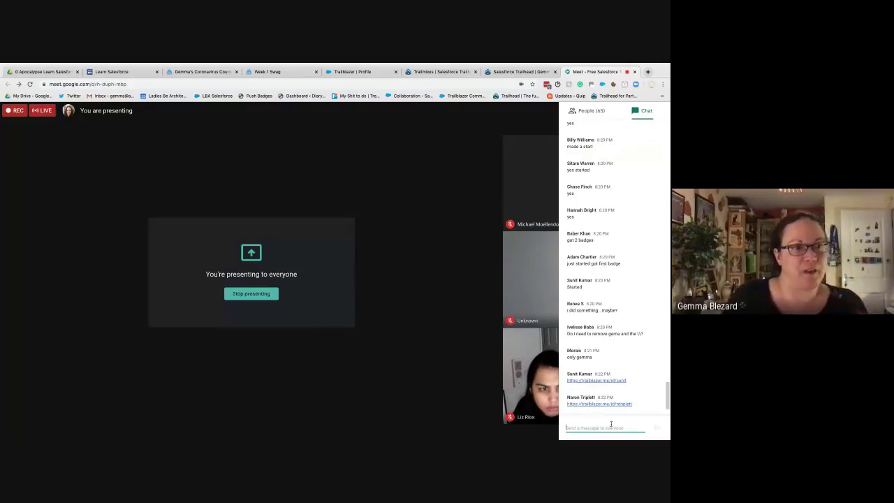
pyautogui.click(611, 426)
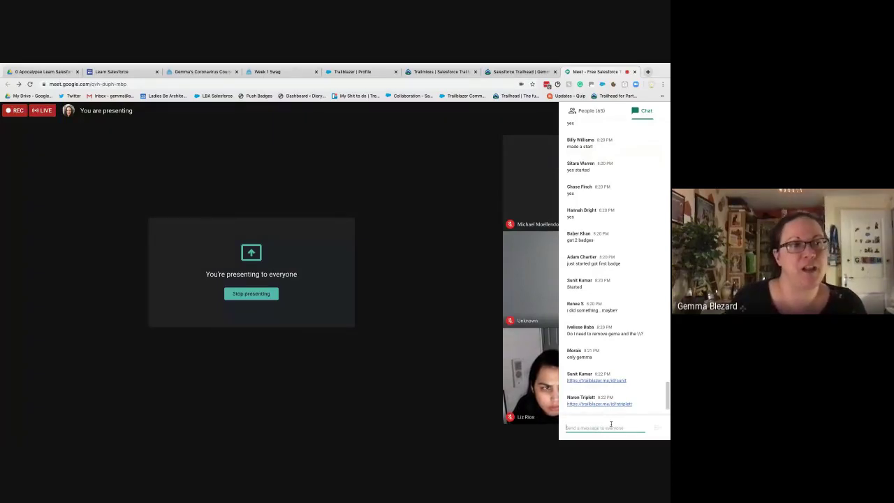
pyautogui.hotkey('ctrl', 'v')
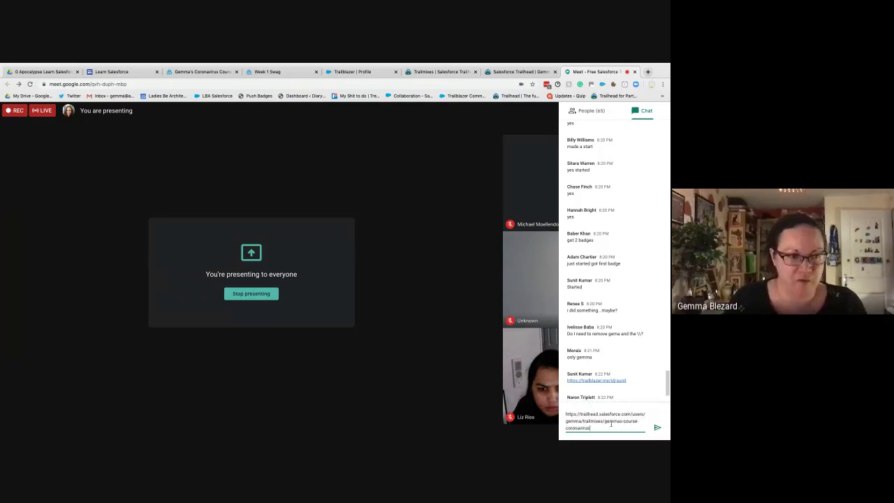
pyautogui.hotkey('ctrl', 'z')
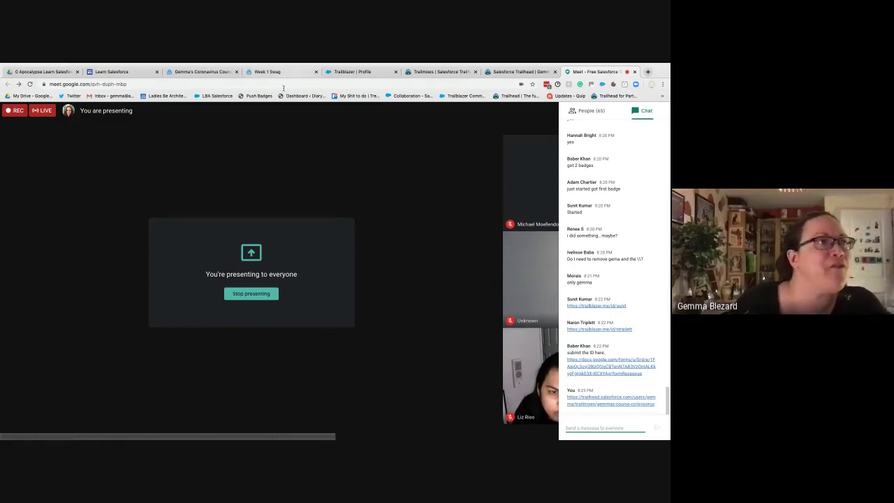
# Open the 'Get Started with the Salesforce Platform' unit from the Salesforce Platform Basics module page.
pyautogui.click(264, 72)
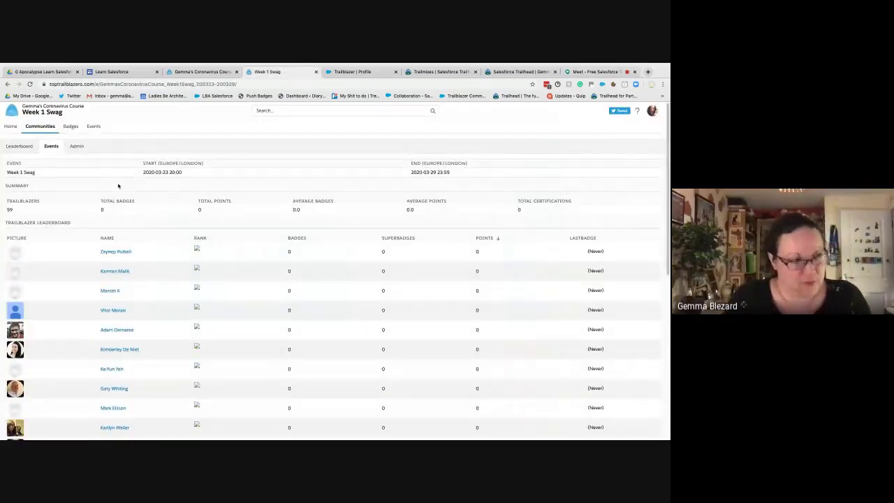
pyautogui.click(345, 72)
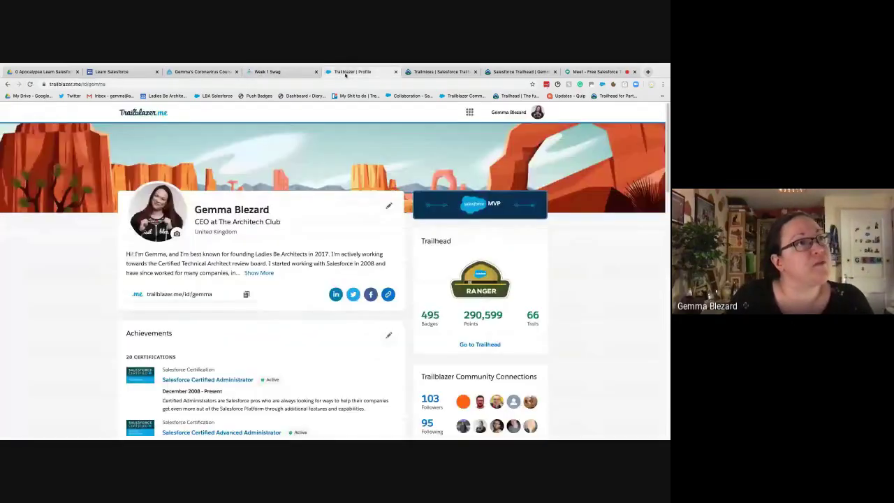
pyautogui.hotkey('ctrl', 'Tab')
pyautogui.hotkey('ctrl', 'Tab')
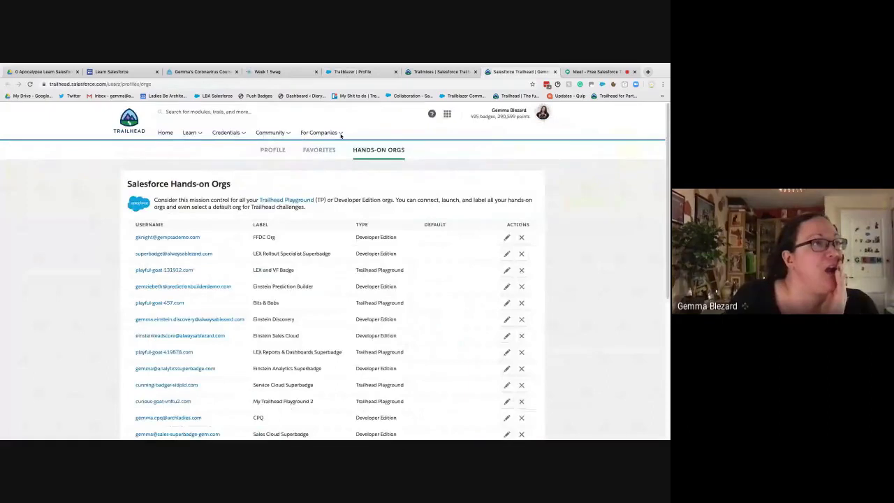
pyautogui.hotkey('ctrl', 'shift', 'Tab')
pyautogui.press('Return')
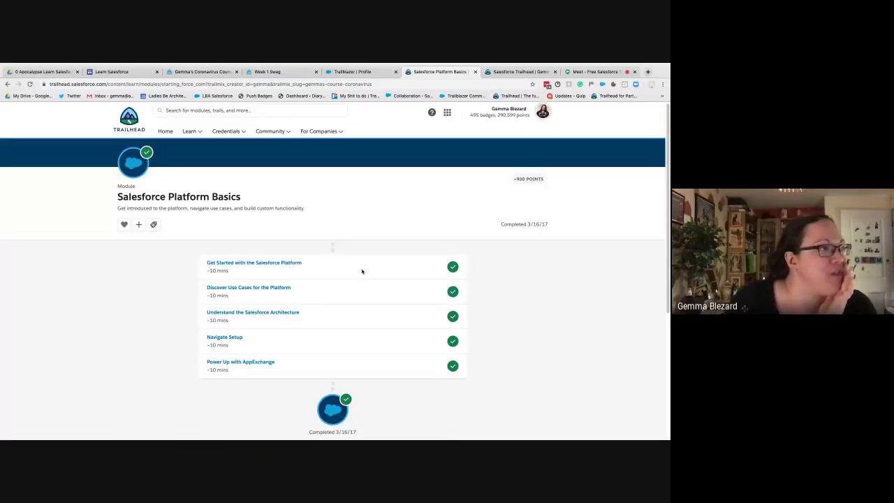
pyautogui.scroll(-2, 360, 291)
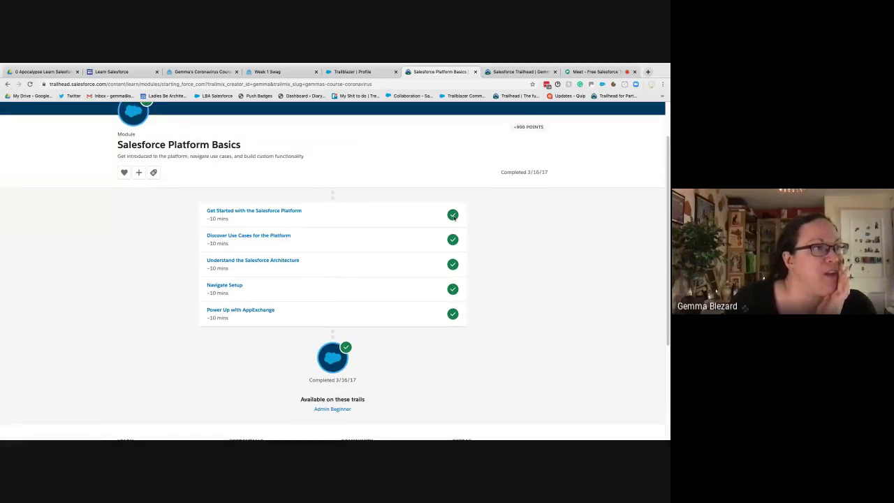
pyautogui.click(270, 211)
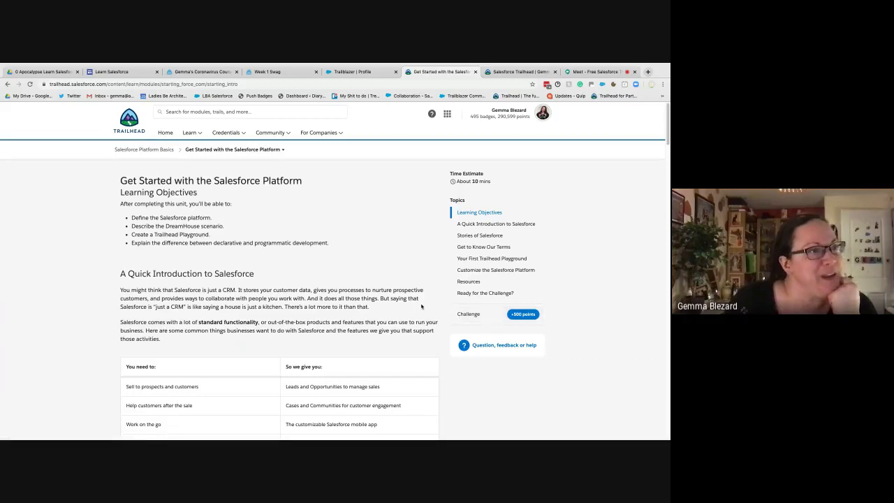
# Detach the Google Meet tab into its own window, keeping the Get Started unit open.
pyautogui.scroll(-1, 421, 305)
pyautogui.scroll(-1, 421, 306)
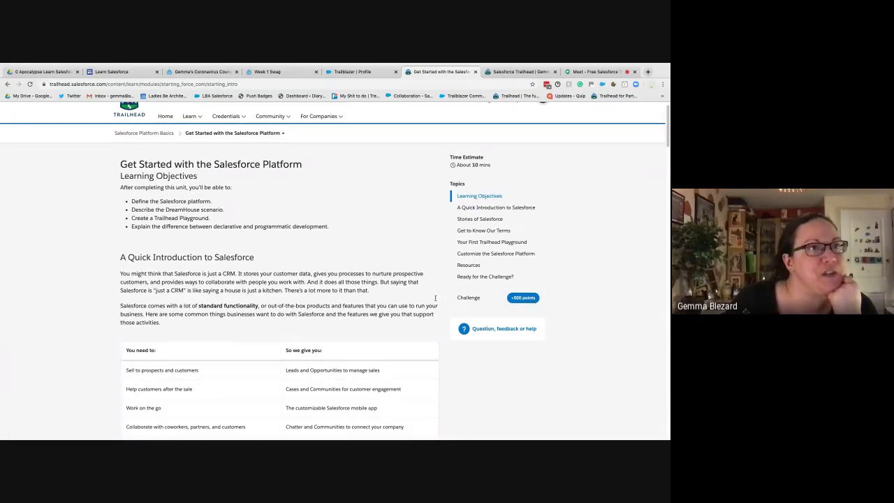
pyautogui.moveTo(588, 80); pyautogui.dragTo(669, 81)
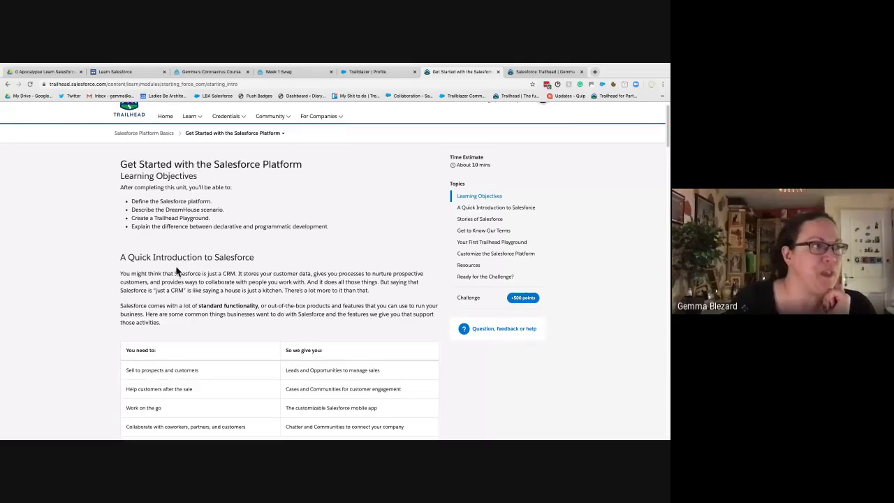
pyautogui.scroll(-2, 211, 282)
pyautogui.scroll(2, 212, 282)
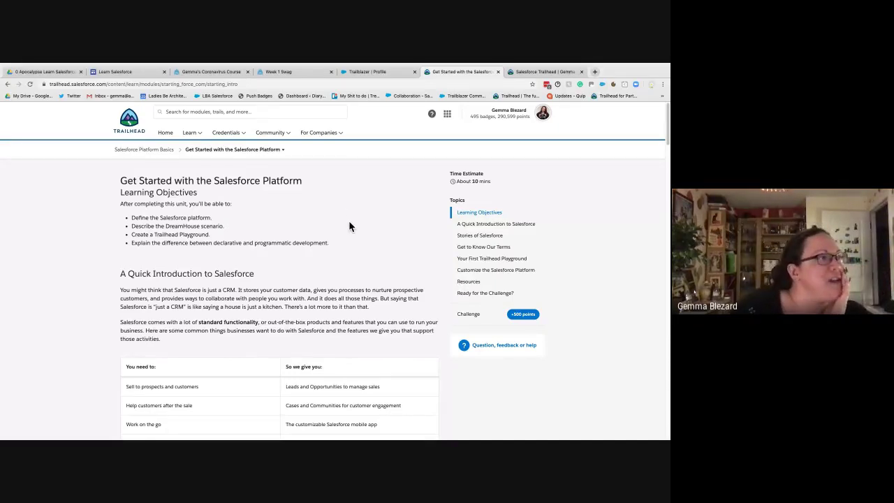
pyautogui.scroll(-2, 349, 225)
pyautogui.scroll(-1, 351, 226)
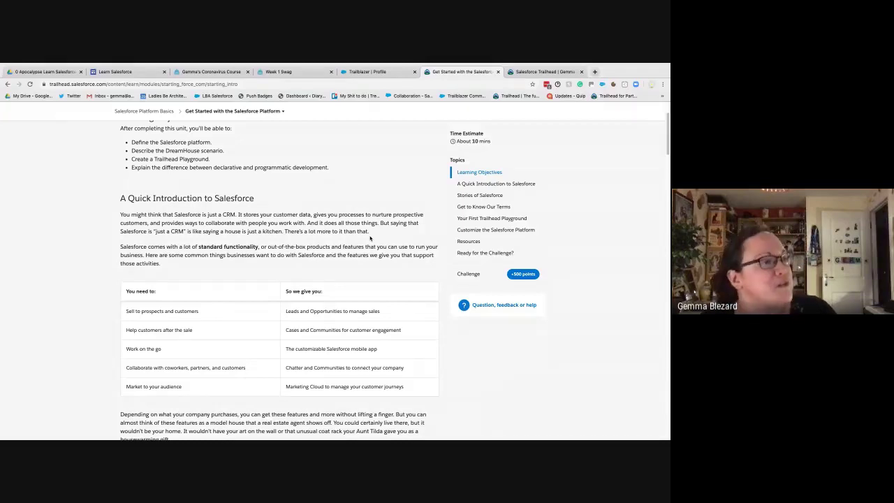
pyautogui.scroll(-1, 370, 238)
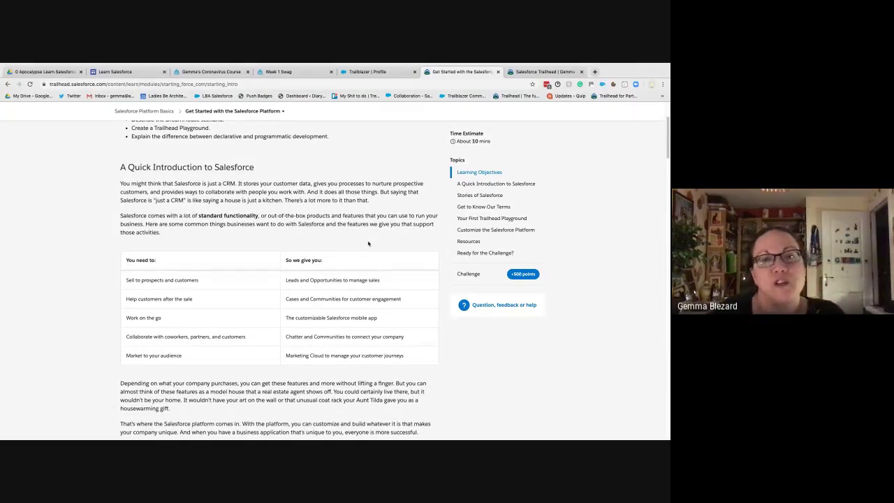
pyautogui.scroll(-1, 368, 243)
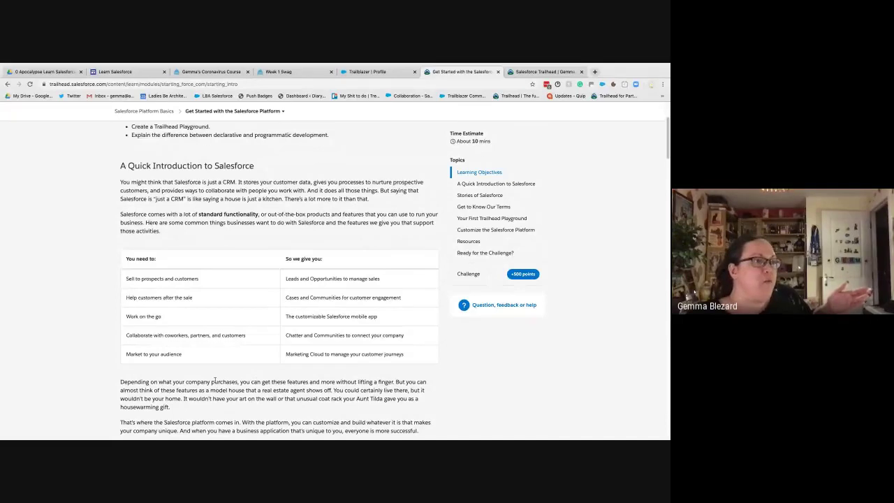
pyautogui.scroll(-1, 217, 390)
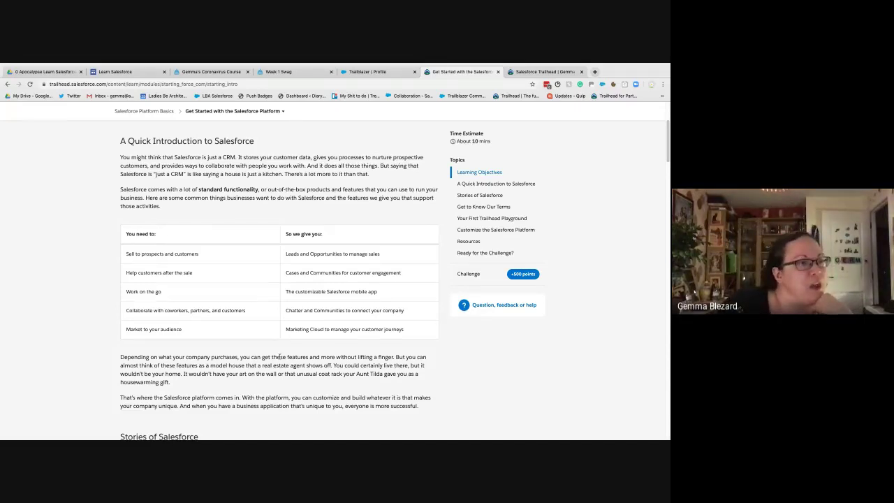
# Scroll through the unit introduction and highlight the needs-and-features table rows.
pyautogui.scroll(-1, 279, 357)
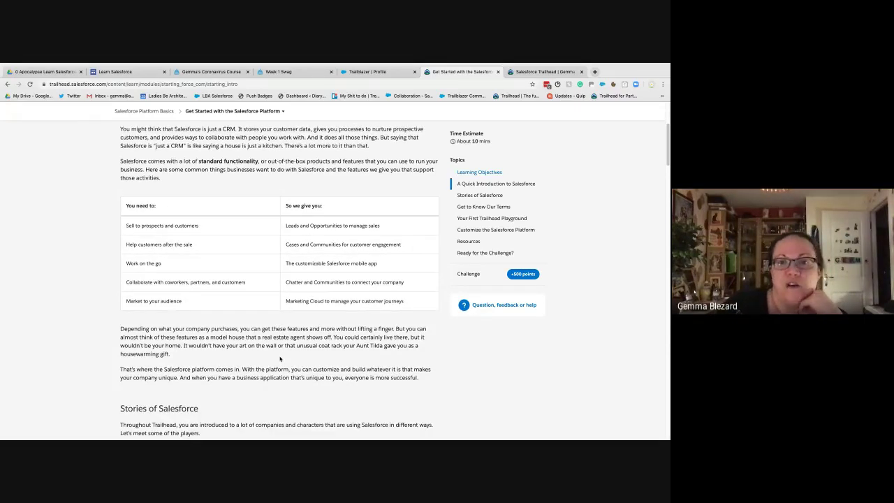
pyautogui.scroll(-1, 280, 358)
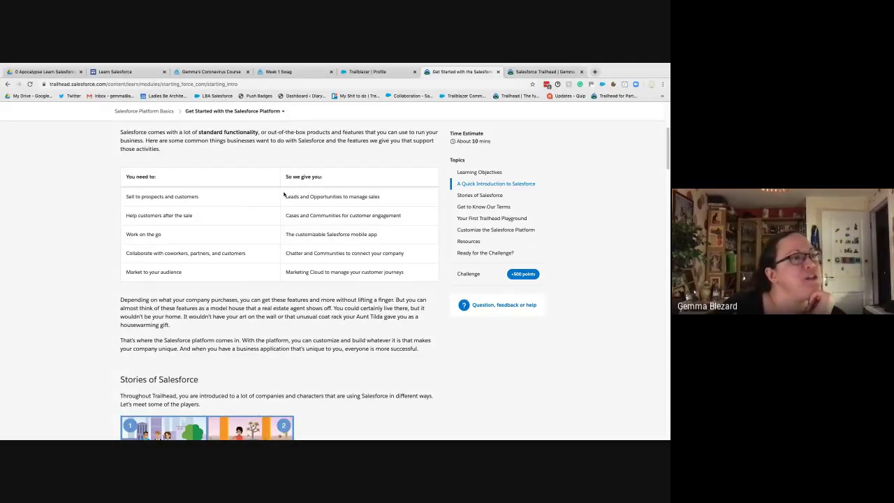
pyautogui.moveTo(284, 195); pyautogui.dragTo(355, 301)
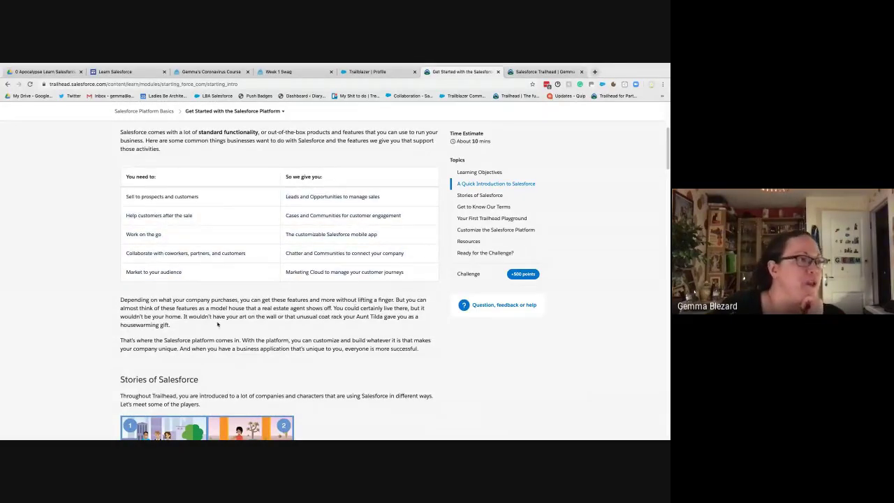
# Scroll down to Stories of Salesforce and highlight the Cloud Kicks description.
pyautogui.scroll(-1, 263, 324)
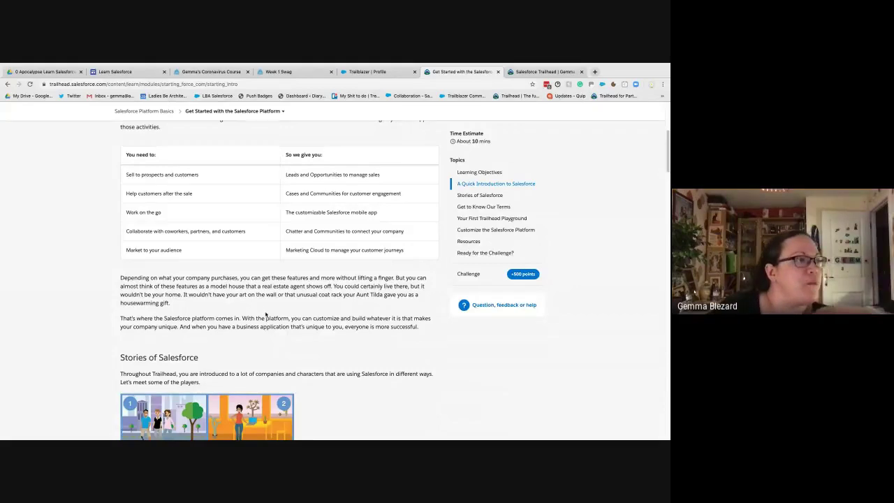
pyautogui.scroll(-2, 265, 315)
pyautogui.scroll(-1, 266, 315)
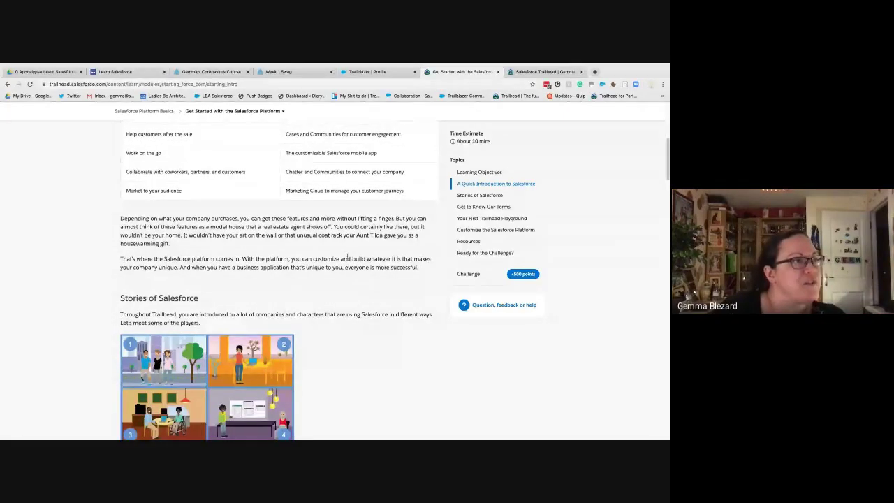
pyautogui.scroll(-8, 347, 257)
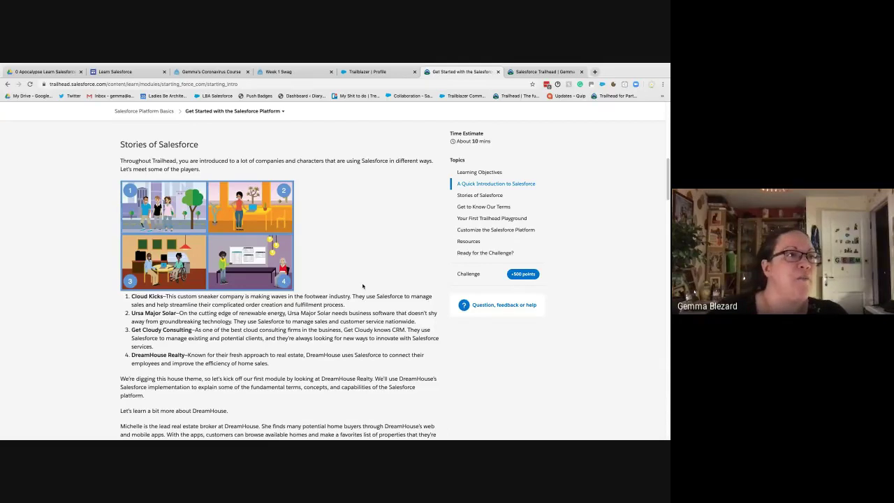
pyautogui.scroll(-1, 362, 285)
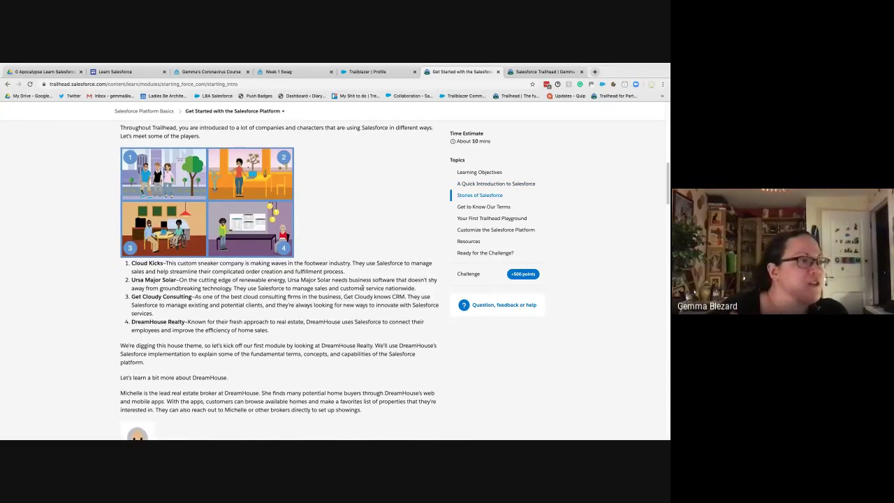
pyautogui.moveTo(131, 256); pyautogui.dragTo(381, 268)
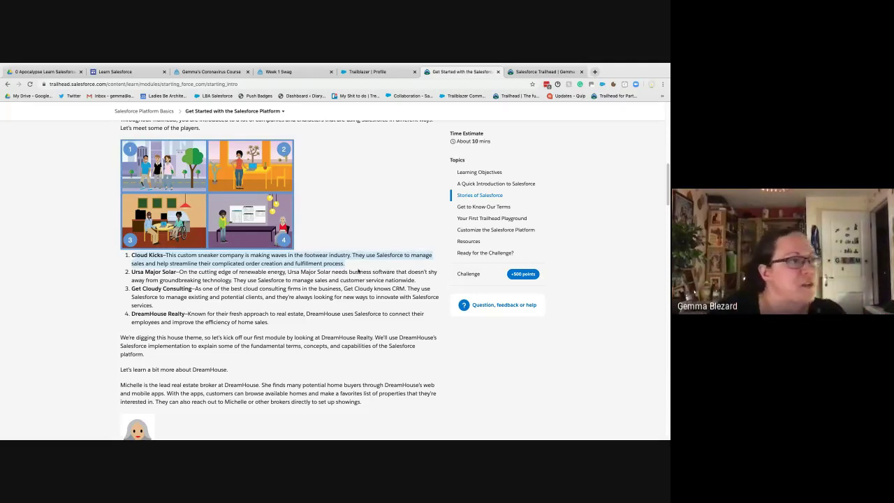
# Read the DreamHouse story, briefly highlighting Michelle's lead broker role, down to Get to Know Our Terms.
pyautogui.scroll(-2, 353, 283)
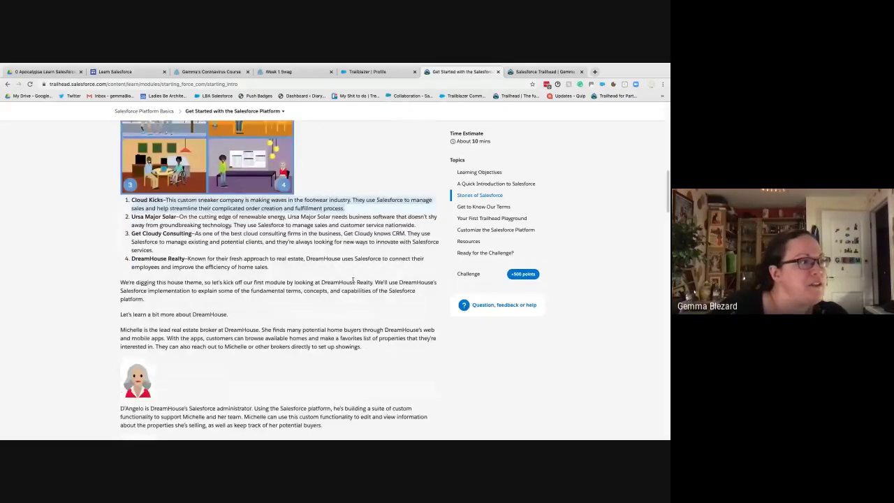
pyautogui.scroll(-4, 353, 281)
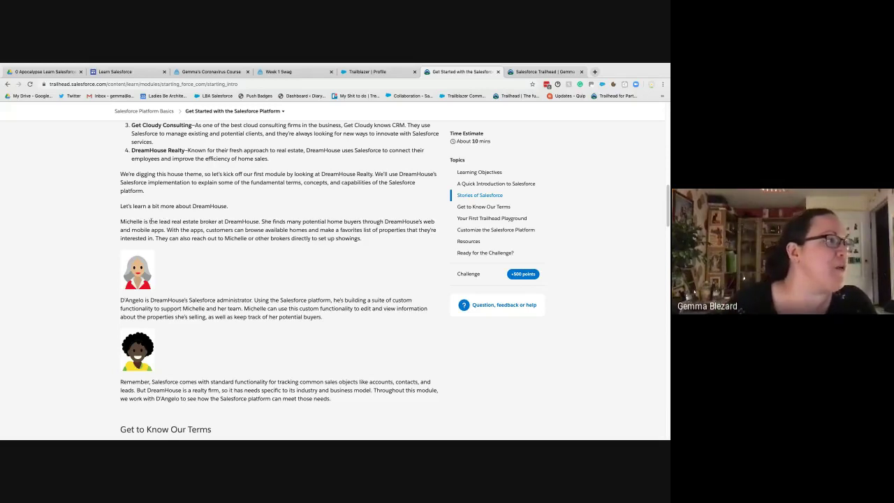
pyautogui.moveTo(160, 221); pyautogui.dragTo(223, 221)
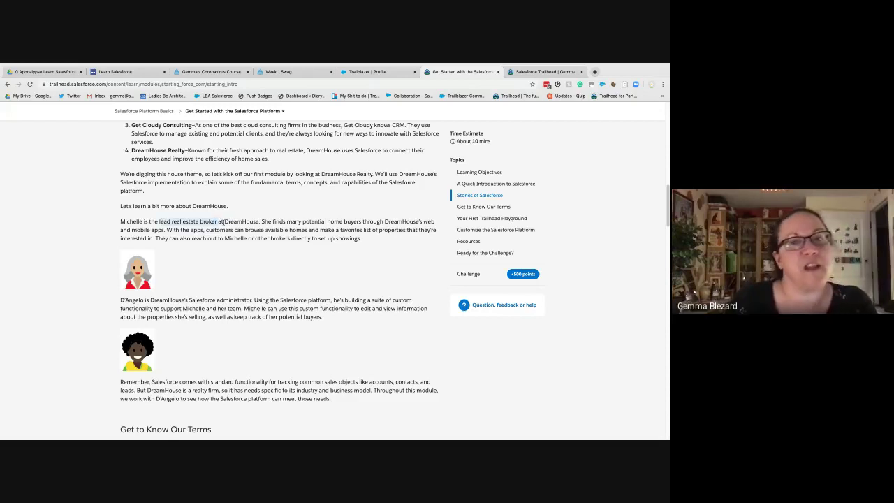
pyautogui.click(196, 229)
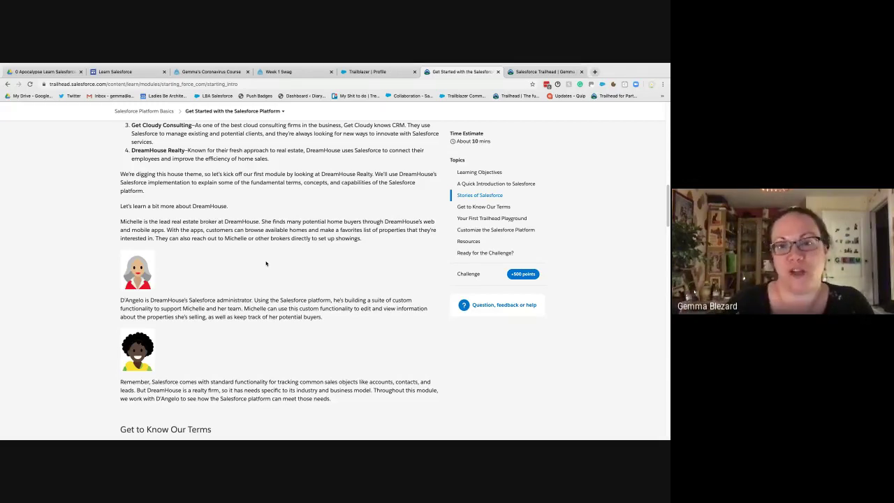
pyautogui.scroll(-1, 273, 254)
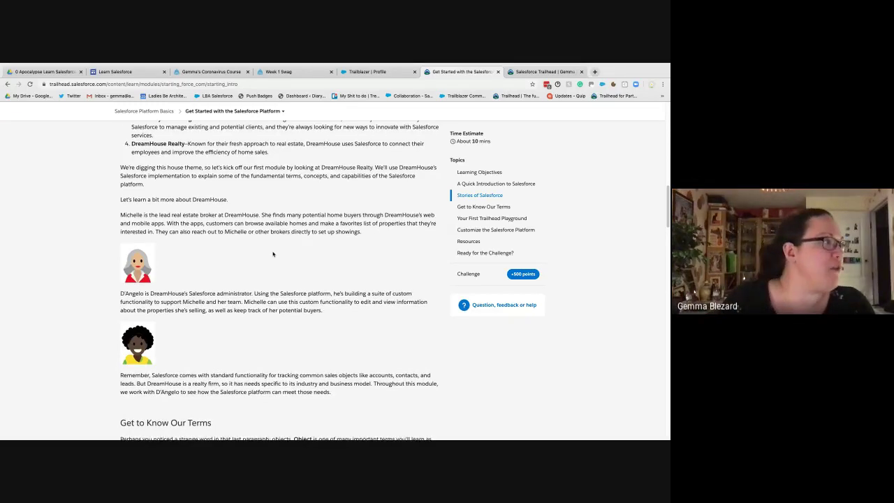
pyautogui.scroll(-3, 273, 255)
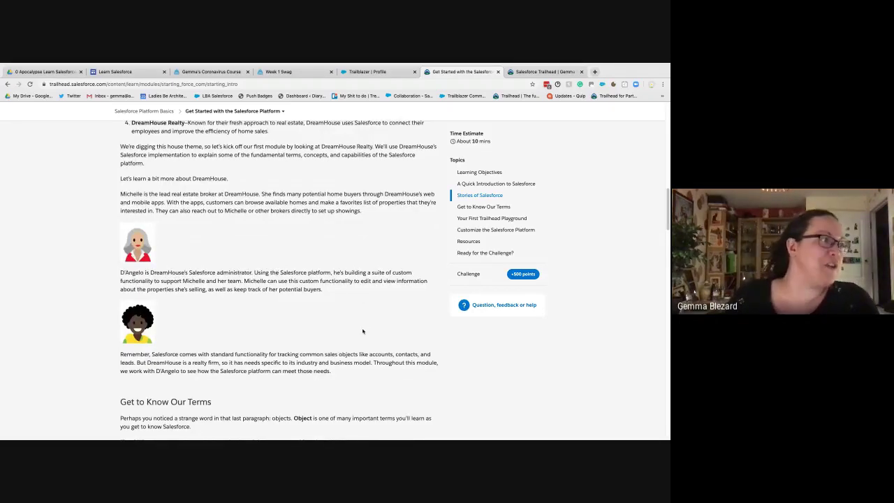
pyautogui.scroll(-5, 354, 332)
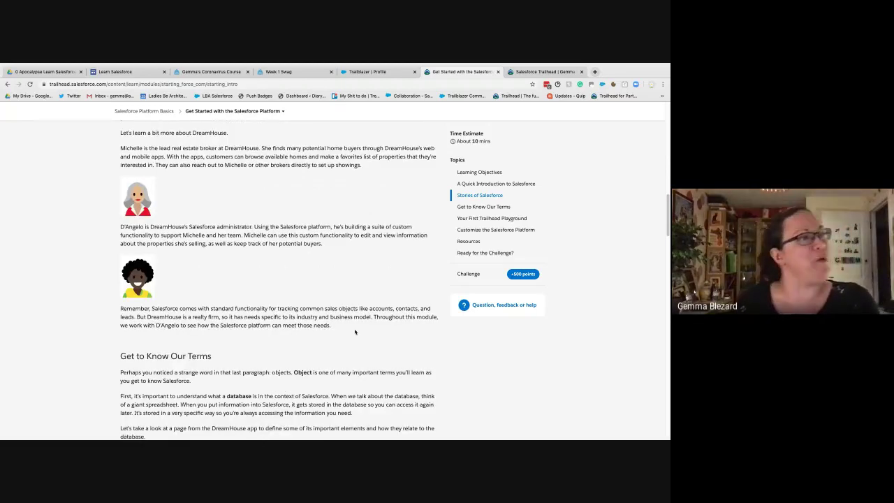
# Scroll down to the DreamHouse app screenshot with its numbered callouts for app, record, fields and tabs.
pyautogui.scroll(-3, 355, 328)
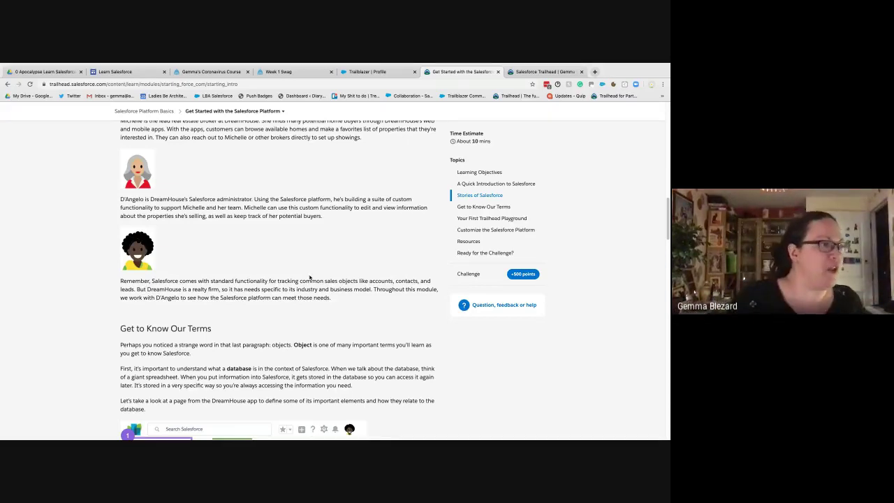
pyautogui.scroll(-2, 310, 277)
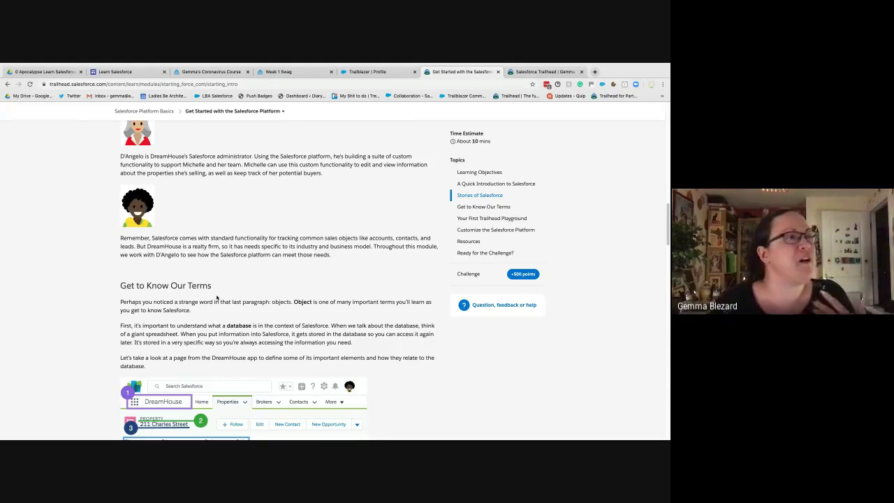
pyautogui.scroll(-1, 212, 298)
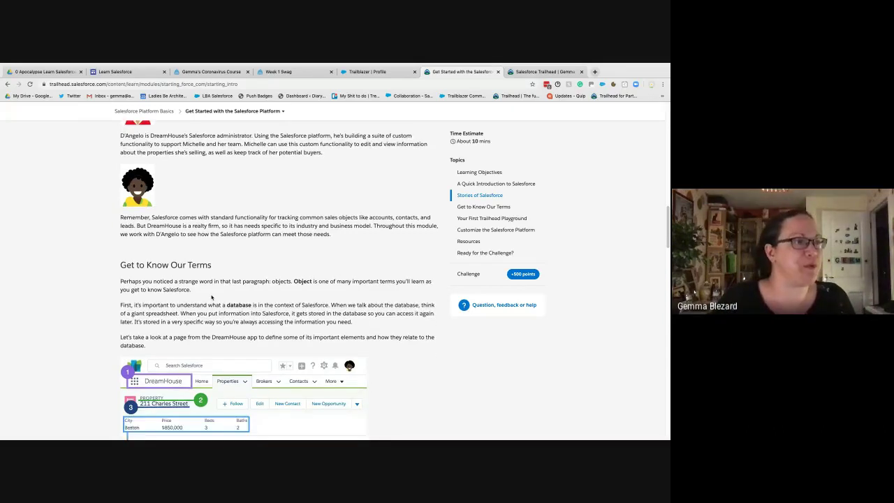
pyautogui.scroll(-1, 210, 296)
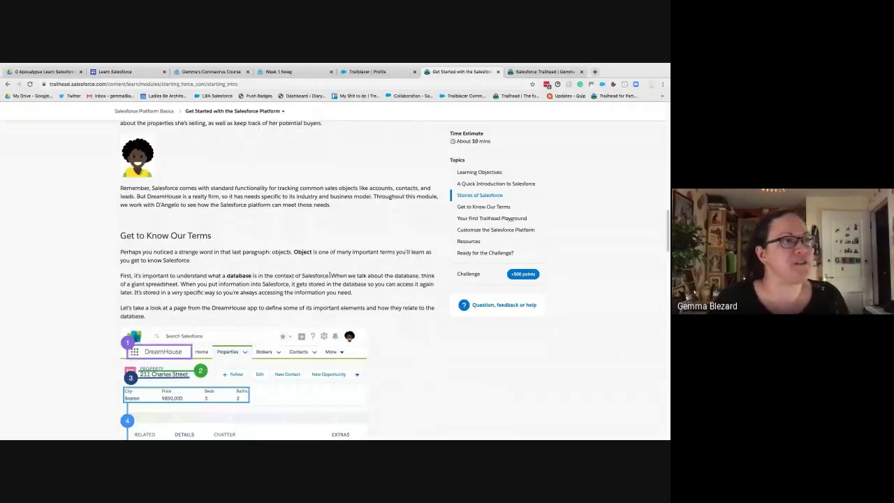
pyautogui.scroll(-2, 330, 275)
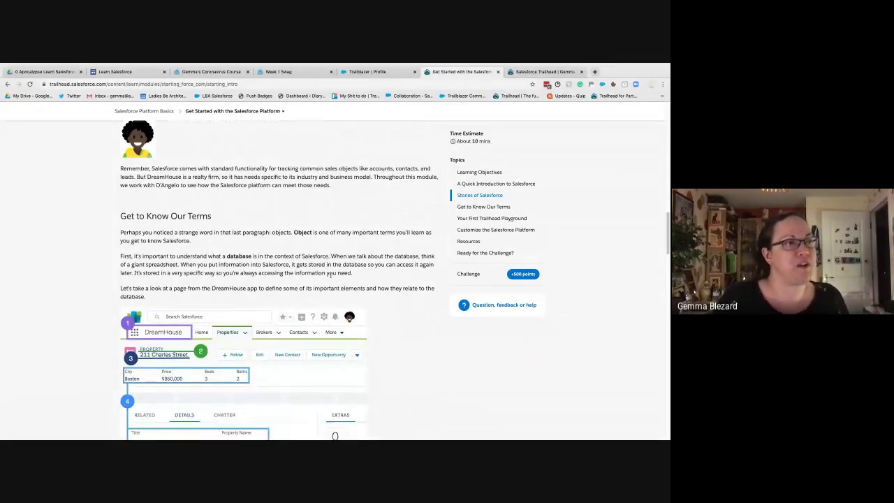
# Scroll past the DreamHouse screenshot to the app, object, record and field definitions and org explanation.
pyautogui.scroll(-1, 285, 254)
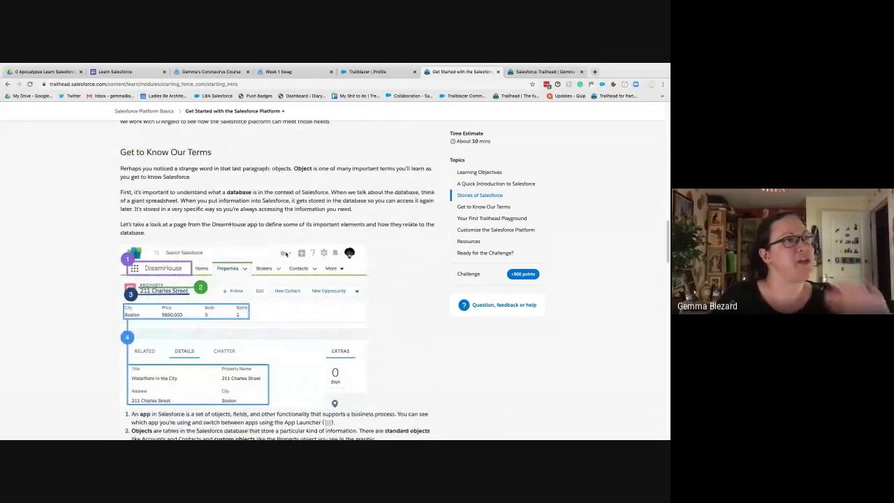
pyautogui.scroll(-2, 285, 254)
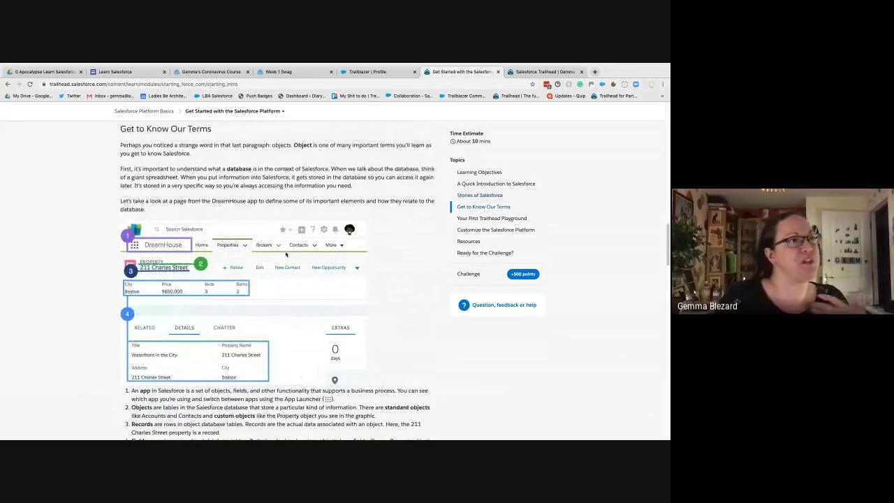
pyautogui.scroll(-1, 286, 254)
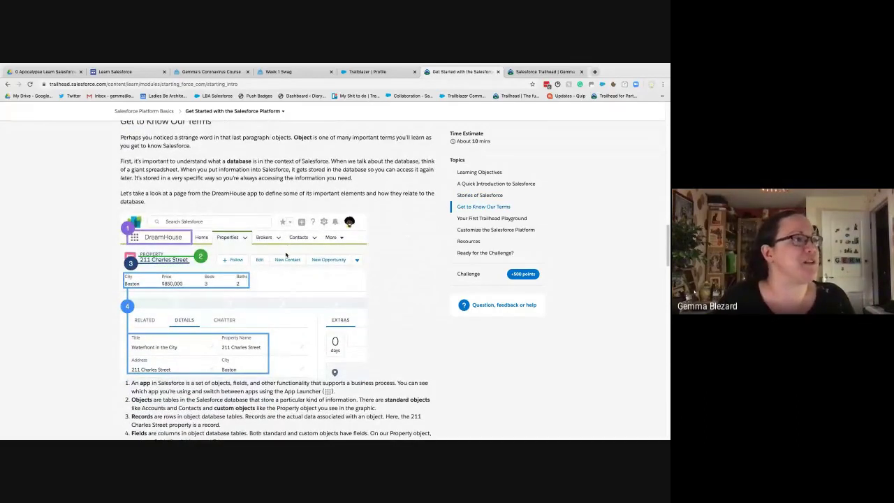
pyautogui.scroll(-1, 286, 254)
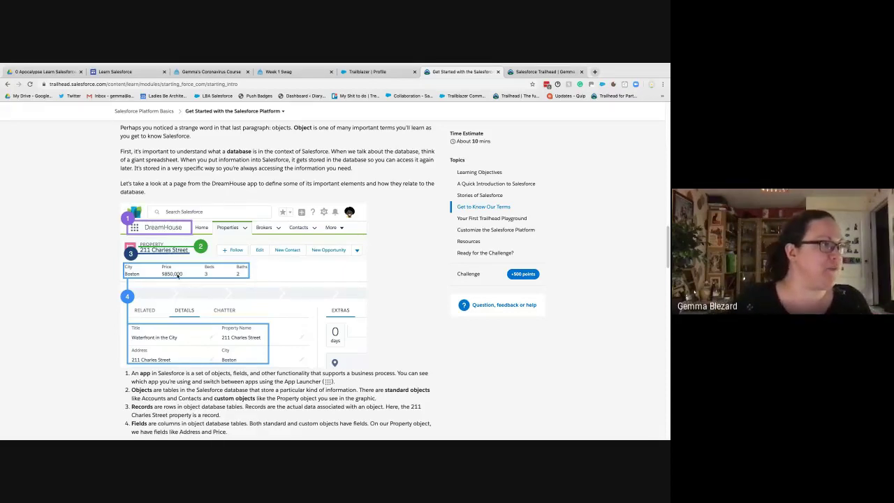
pyautogui.scroll(-1, 179, 275)
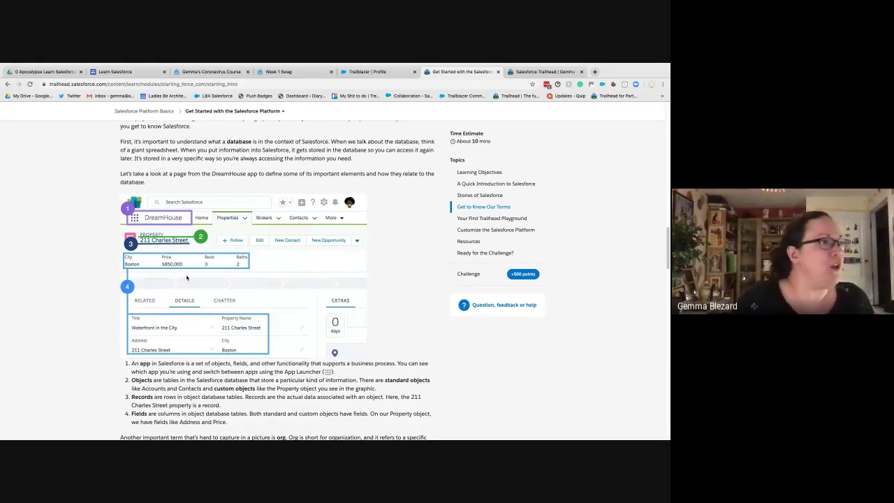
pyautogui.scroll(-1, 182, 277)
pyautogui.scroll(-2, 187, 277)
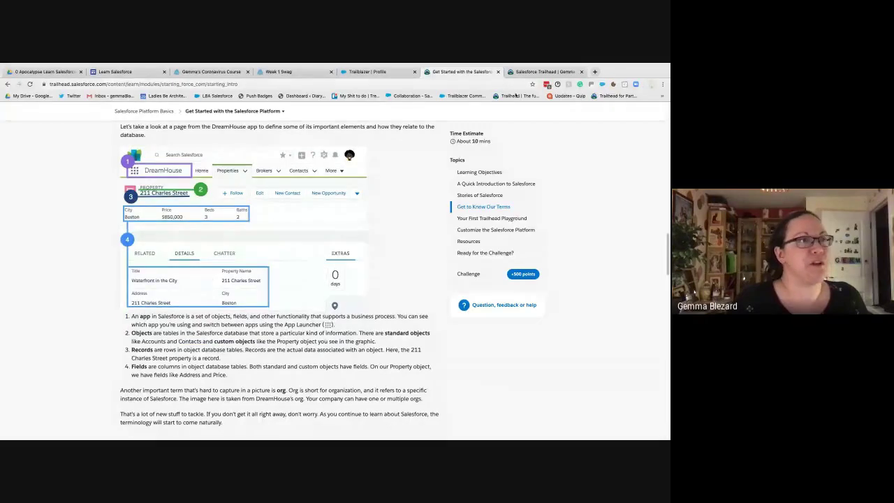
# Launch the FSL Trailhead Playground from the Hands-on Orgs list.
pyautogui.click(569, 72)
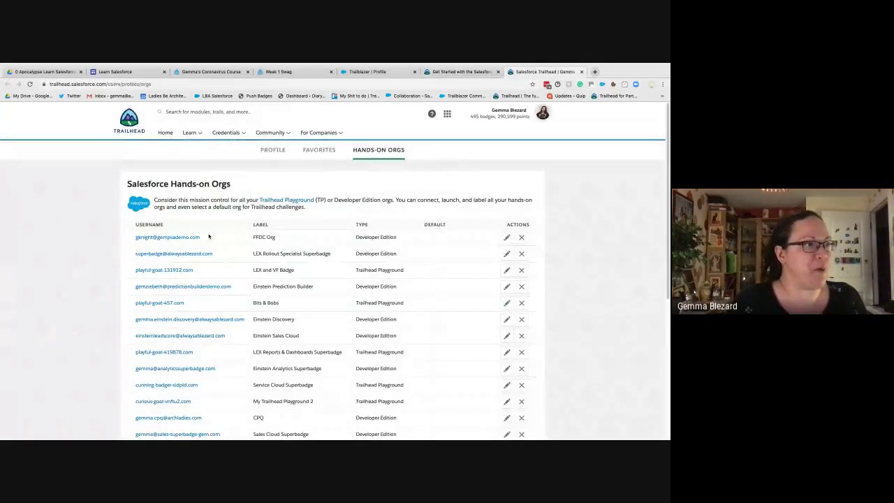
pyautogui.scroll(-3, 236, 310)
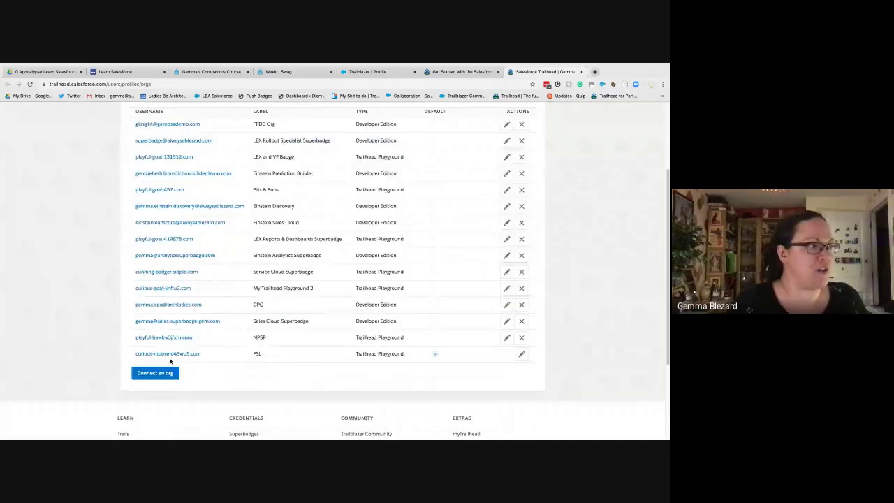
pyautogui.click(168, 354)
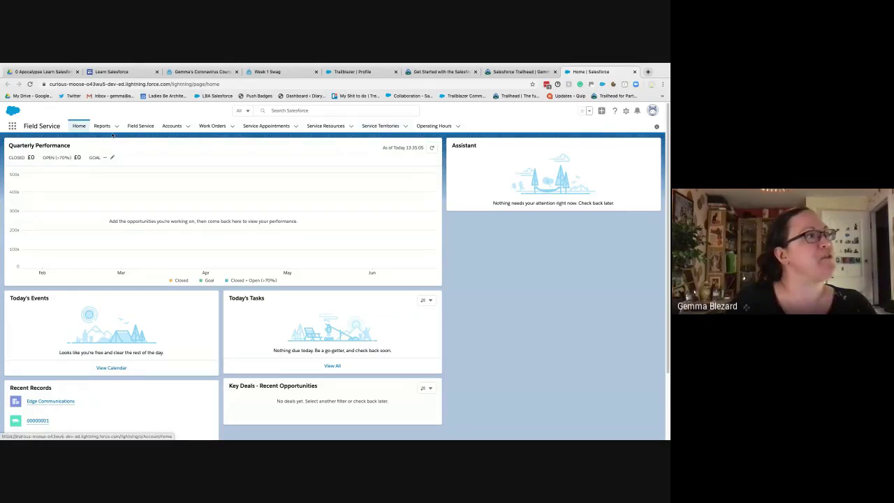
# Peek at recent Reports and Accounts, switch the org to the Sales app, then return to the lesson.
pyautogui.click(117, 128)
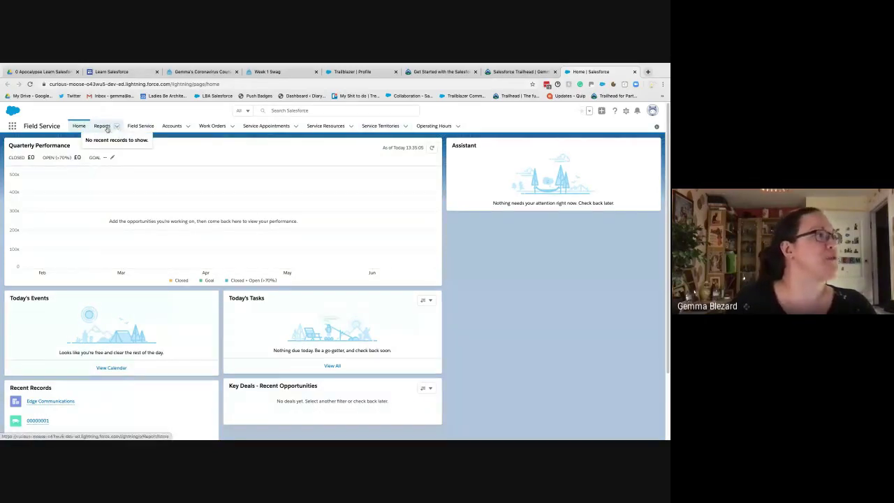
pyautogui.click(187, 126)
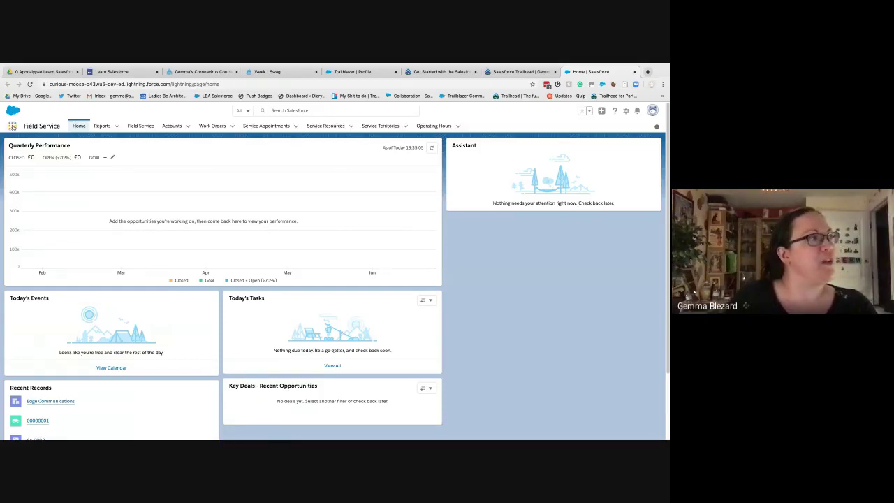
pyautogui.click(13, 126)
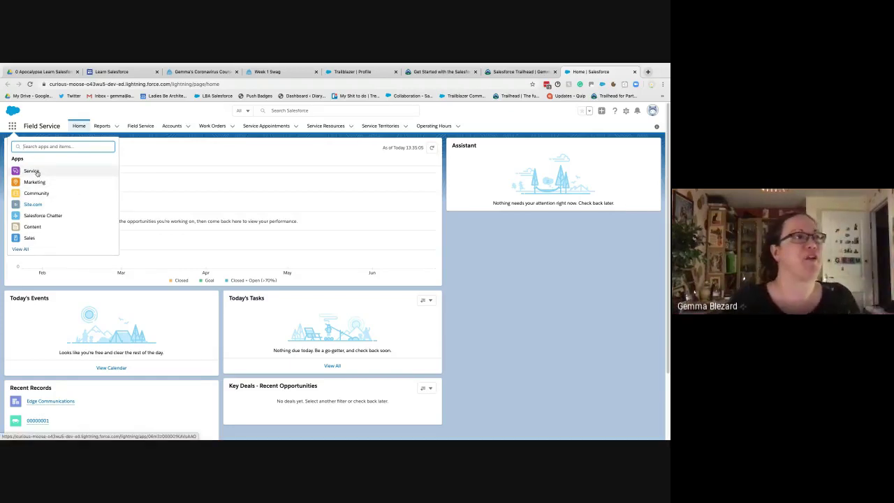
pyautogui.click(44, 238)
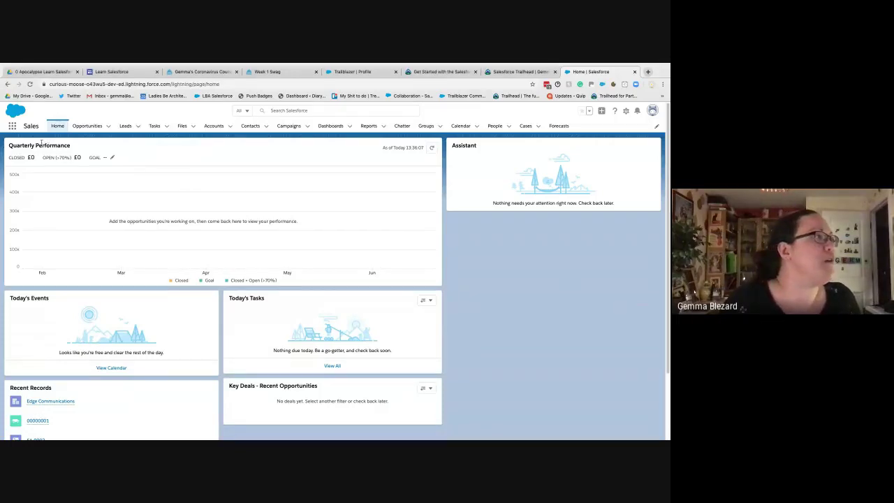
pyautogui.click(440, 71)
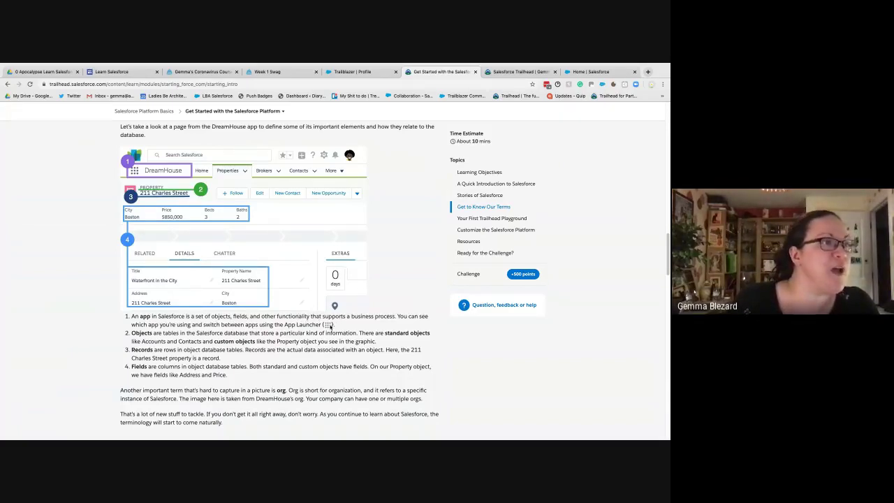
# Return to the practice org's Sales app Home page.
pyautogui.click(590, 71)
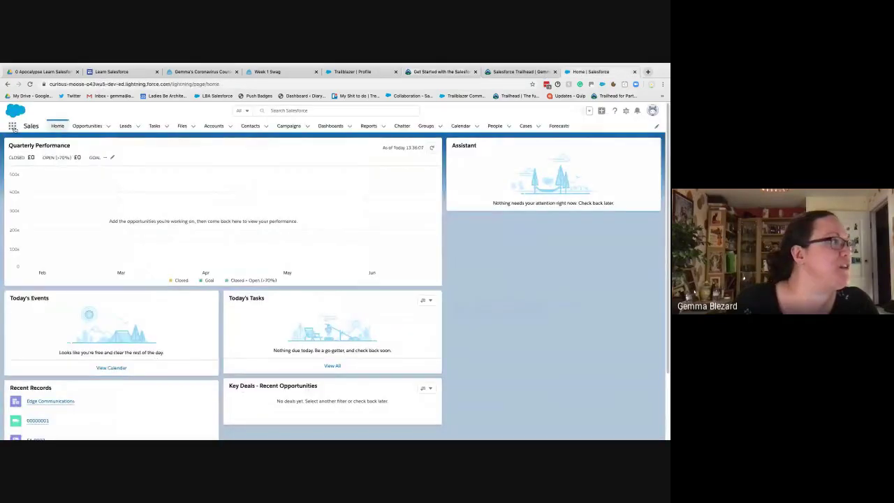
# Open and dismiss the App Launcher, then open global search to show recent items like Edge Communications.
pyautogui.click(11, 126)
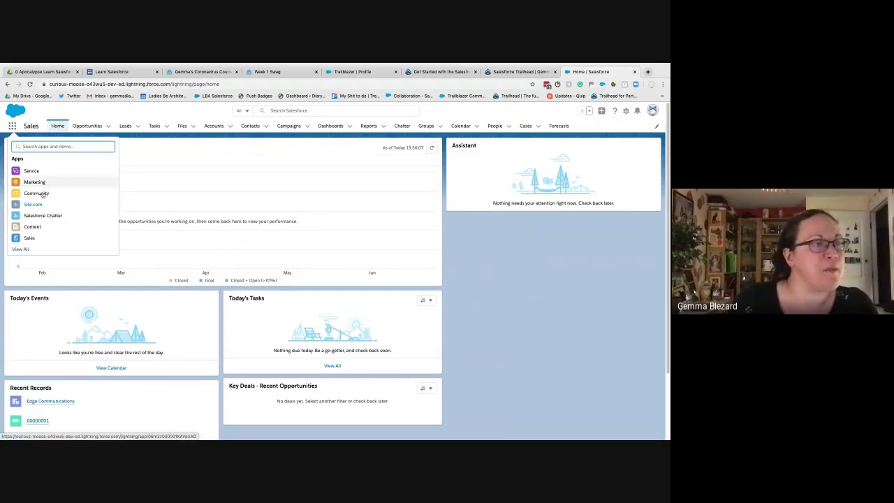
pyautogui.click(527, 280)
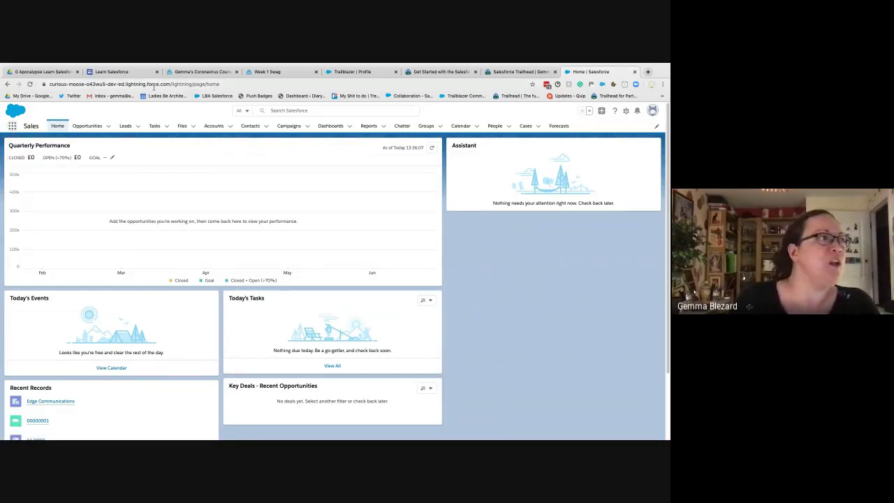
pyautogui.click(326, 109)
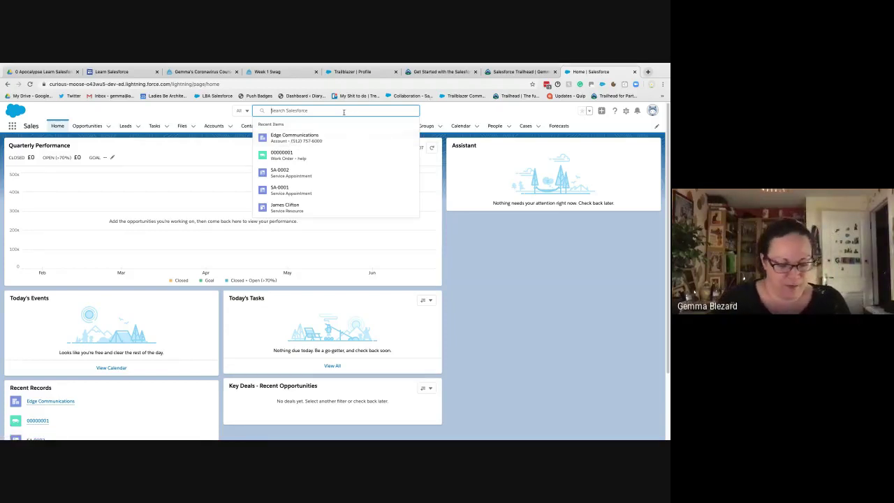
# Search for 'sa', preview 'edge' suggestions for Edge Communications, then open the profile menu.
pyautogui.write('sal')
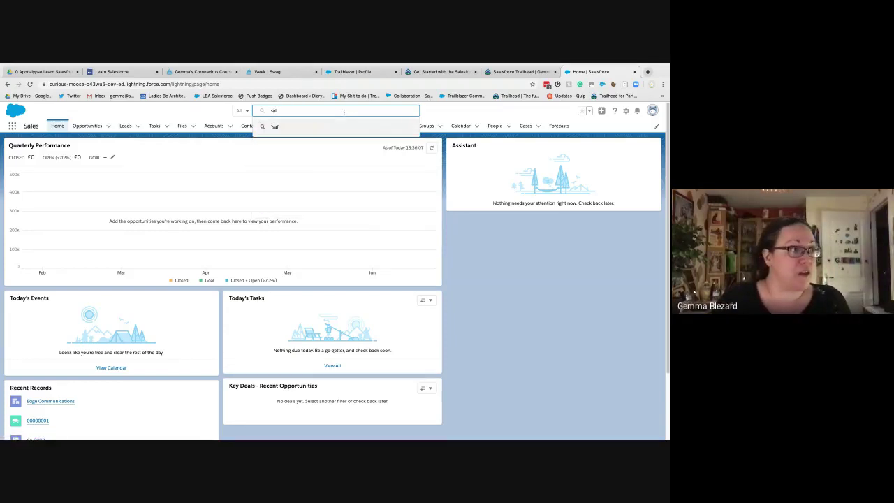
pyautogui.click(296, 128)
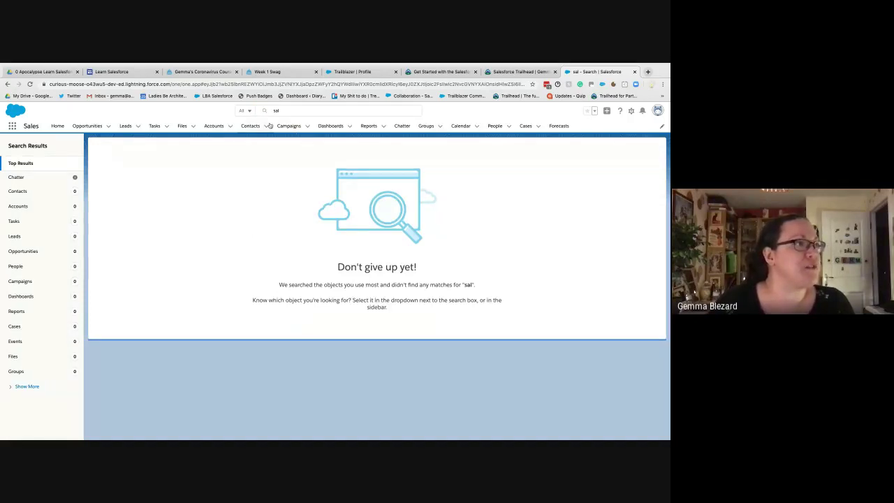
pyautogui.click(284, 110)
pyautogui.write('ed')
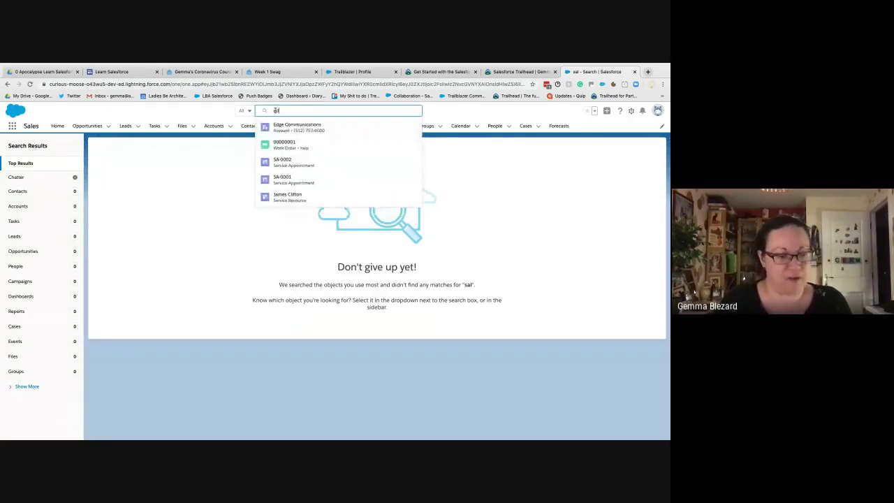
pyautogui.write('ge')
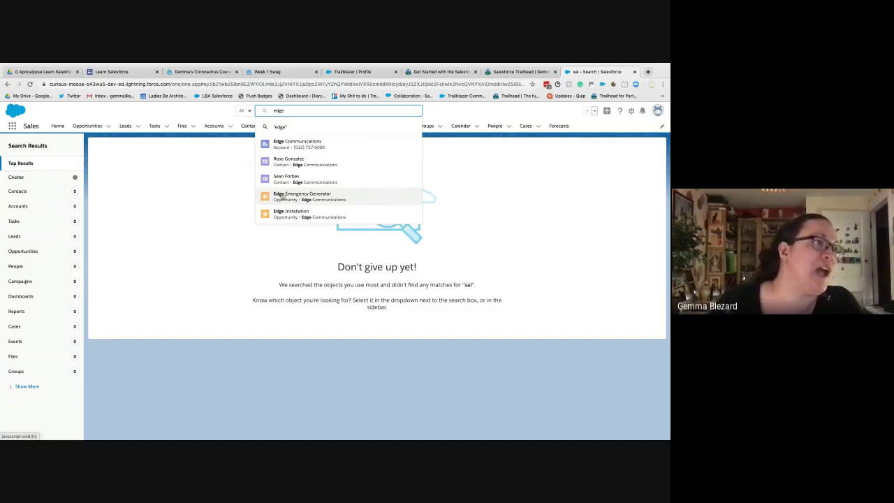
pyautogui.click(449, 110)
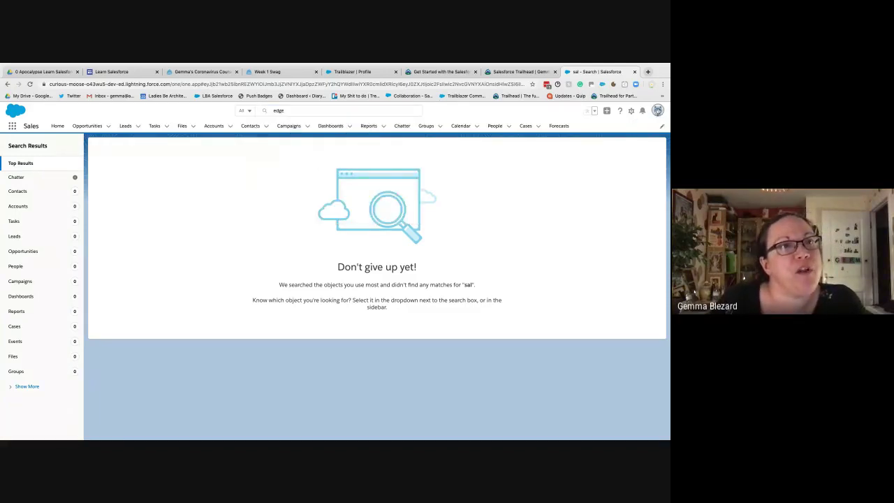
pyautogui.click(657, 110)
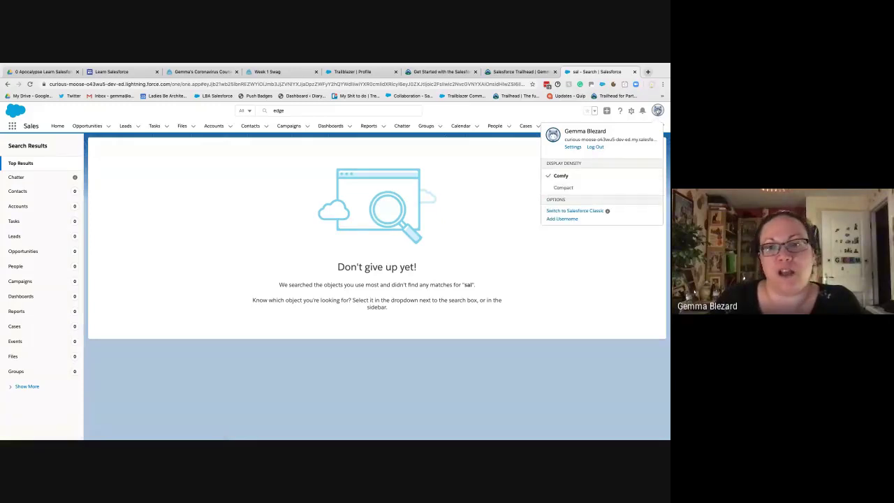
# Visit Personal Information settings, cancel without editing Phone or Employee Number, then check the empty notifications.
pyautogui.click(572, 148)
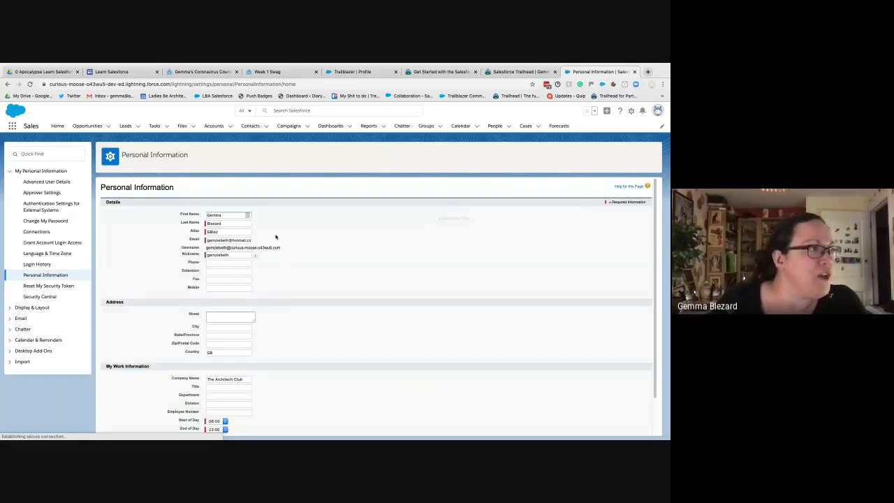
pyautogui.click(227, 264)
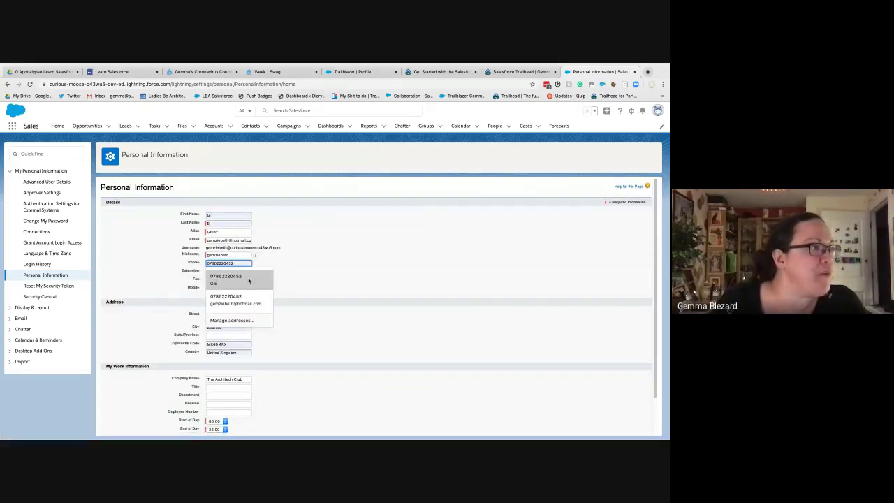
pyautogui.click(272, 261)
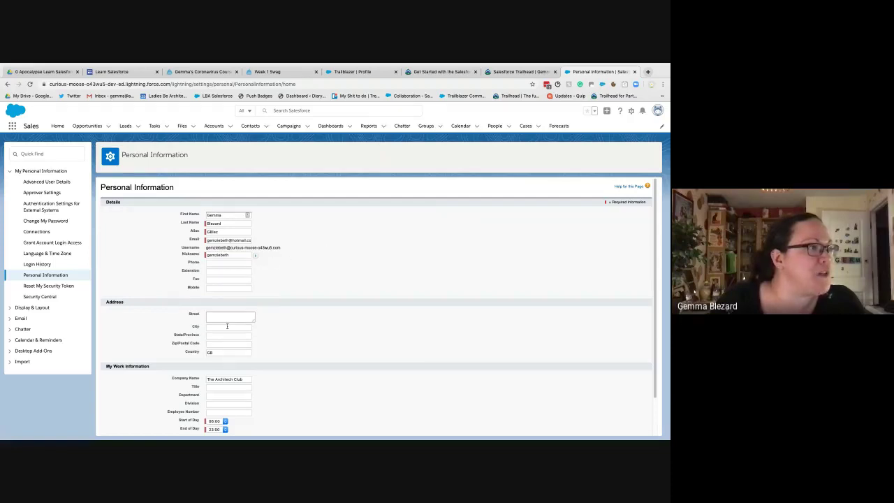
pyautogui.scroll(-2, 227, 326)
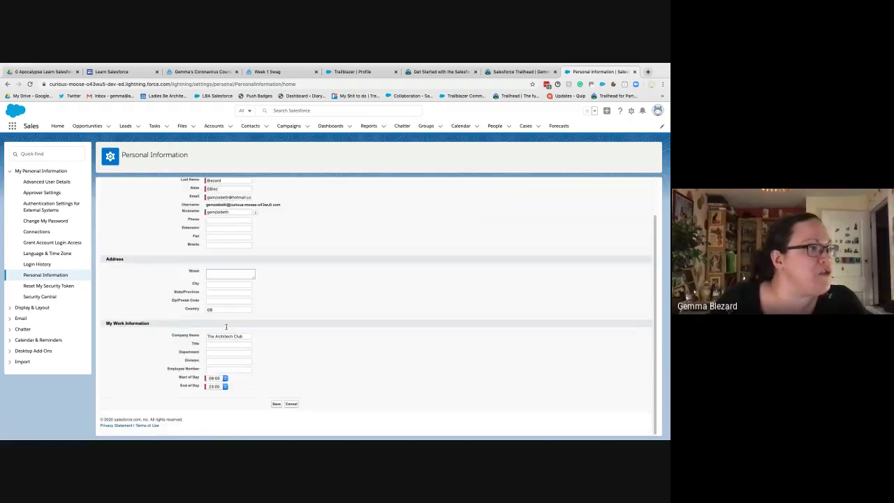
pyautogui.click(221, 370)
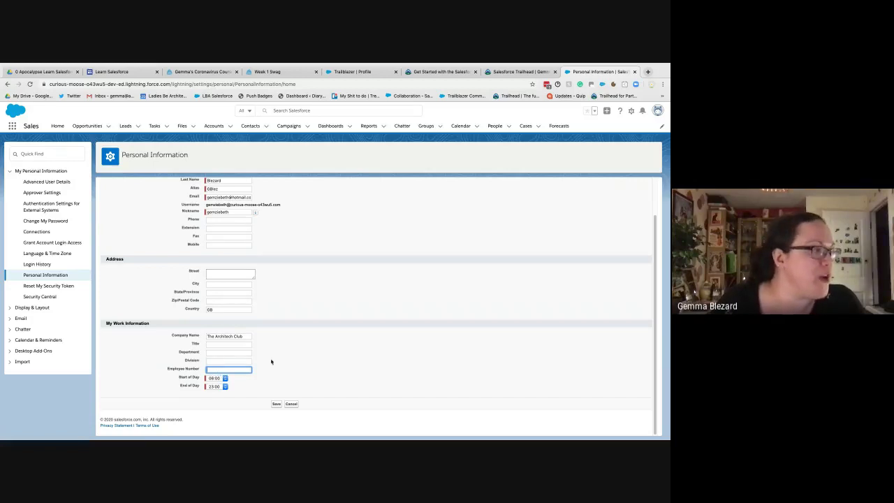
pyautogui.click(301, 359)
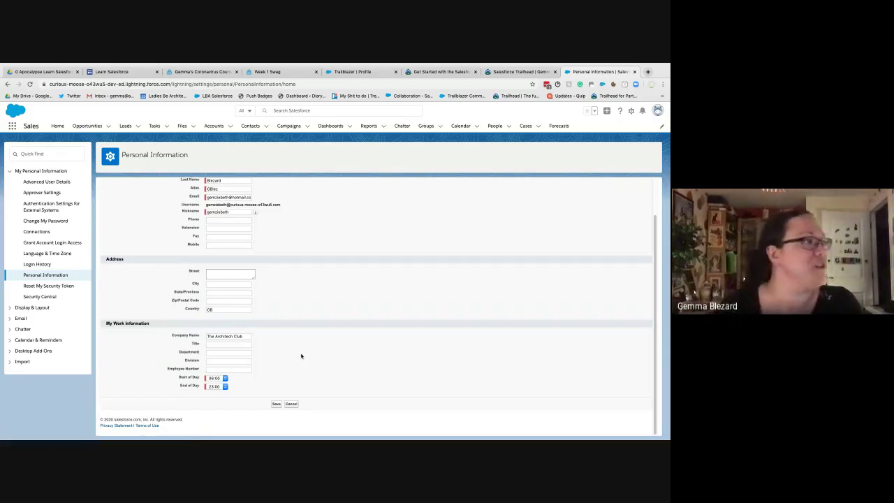
pyautogui.click(289, 403)
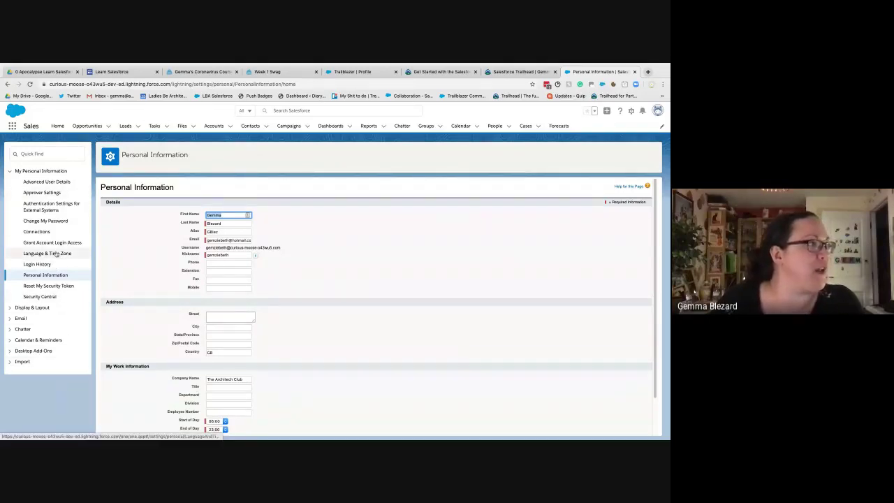
pyautogui.click(642, 112)
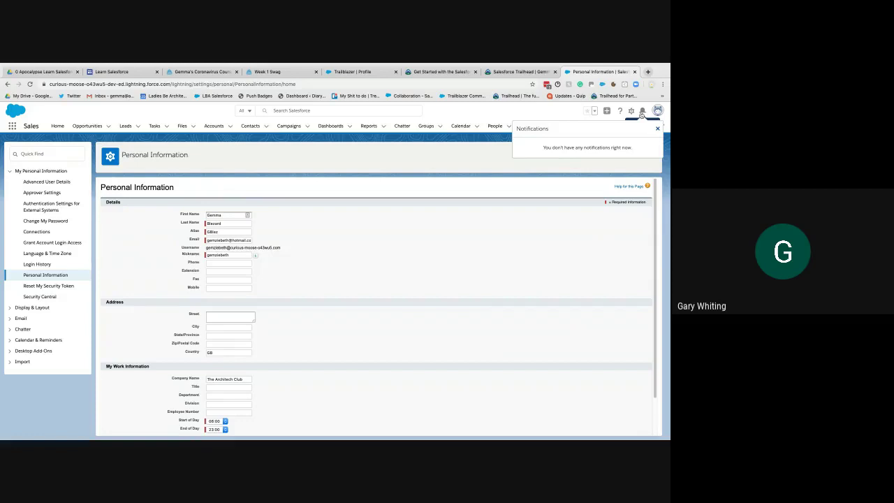
# Close the empty notifications list and show the profile menu's Display Density options (Comfy, Compact).
pyautogui.click(657, 110)
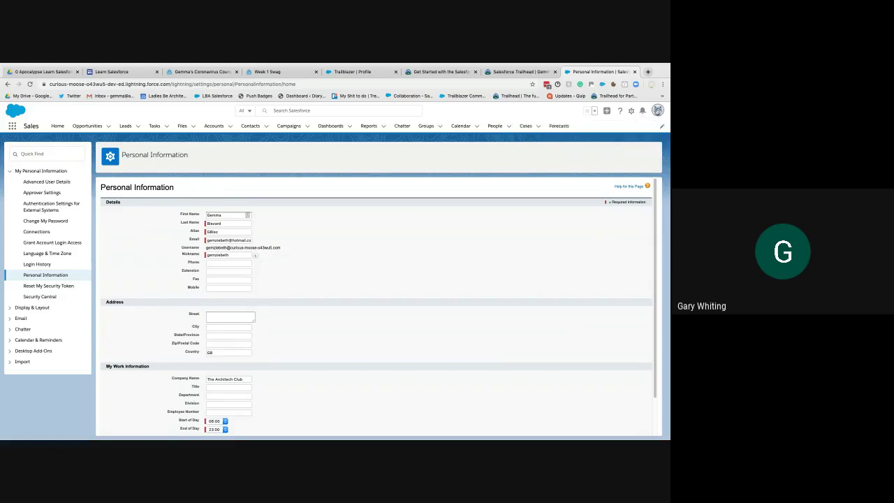
pyautogui.click(658, 110)
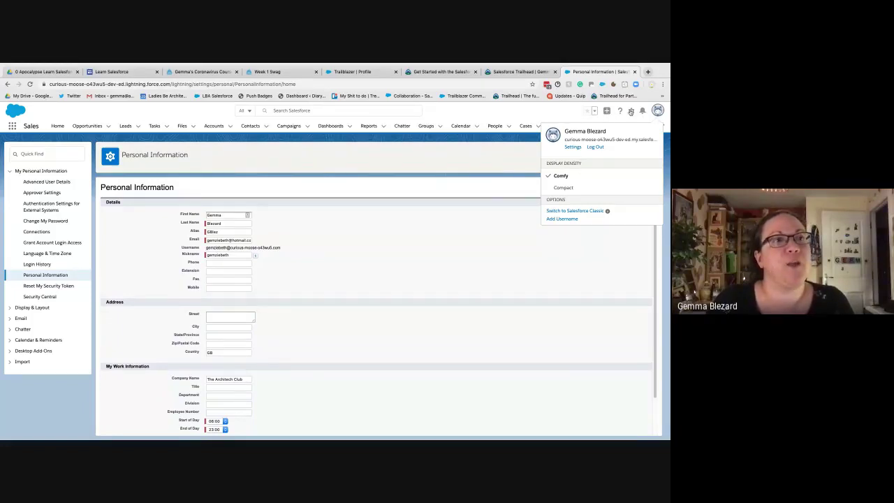
# Switch display density to Compact and refresh, then revert to Comfy and reload.
pyautogui.click(561, 190)
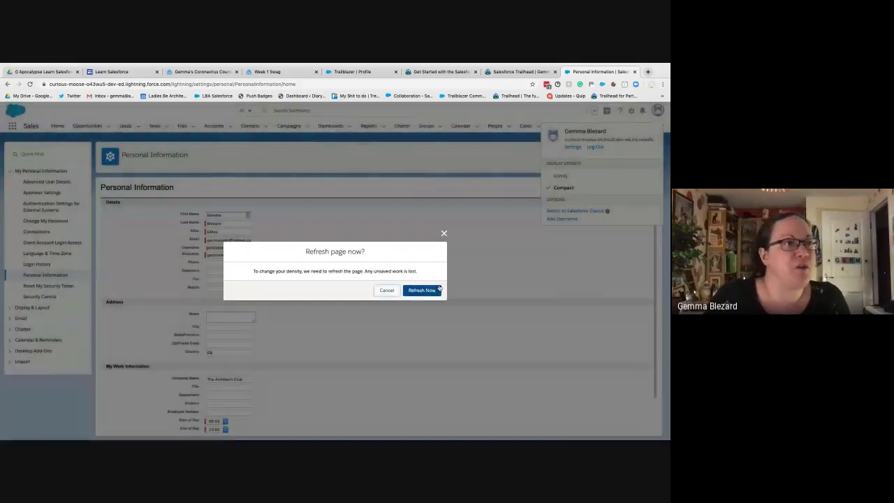
pyautogui.click(434, 290)
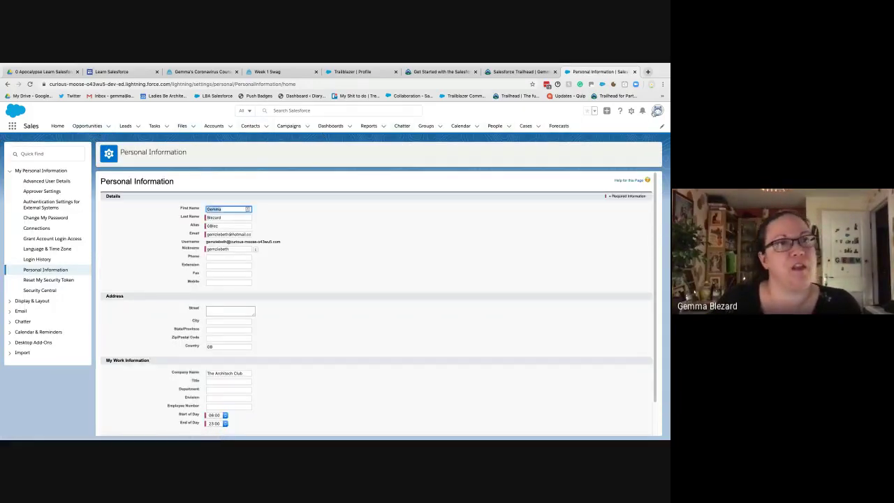
pyautogui.click(658, 111)
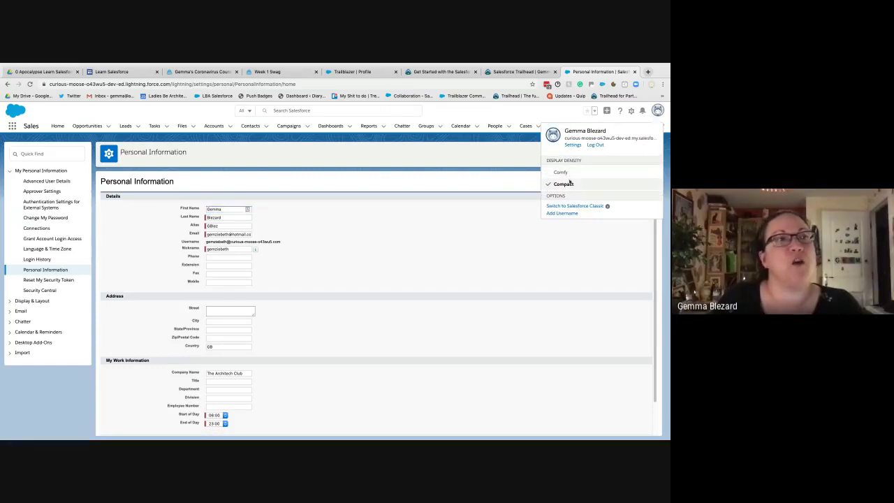
pyautogui.click(563, 172)
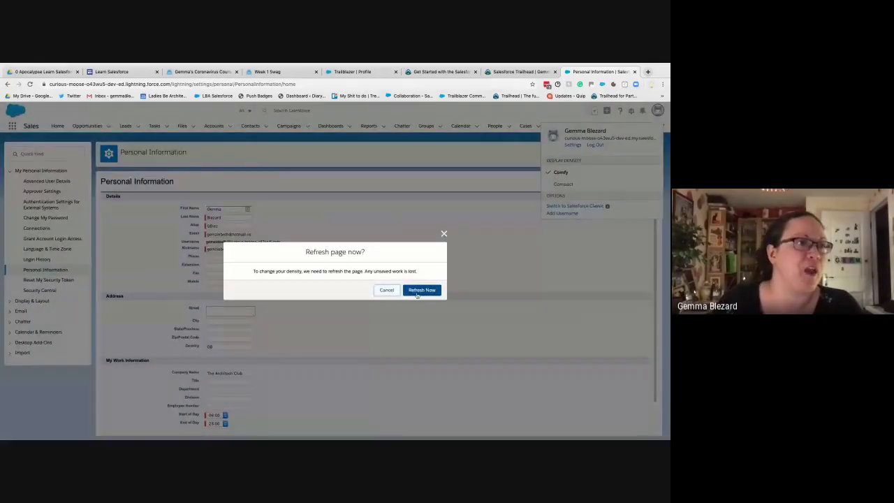
pyautogui.click(417, 292)
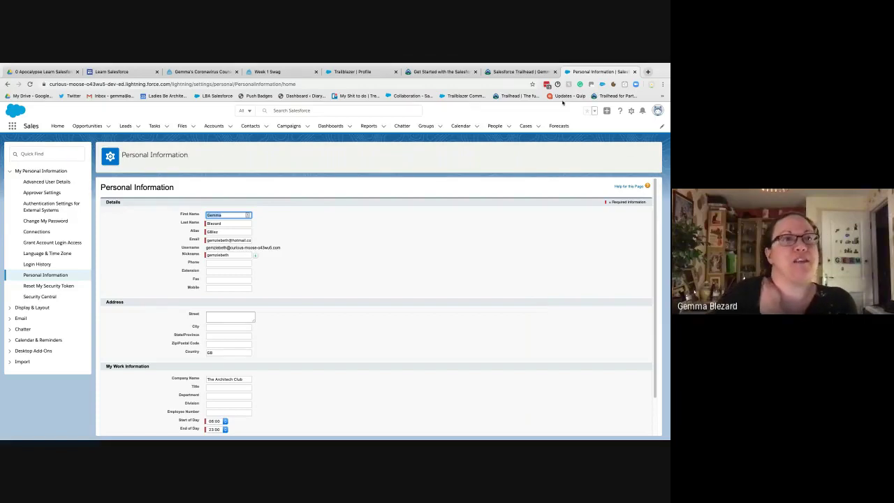
# Show the gear menu offering Setup, Service Setup and Developer Console.
pyautogui.click(631, 113)
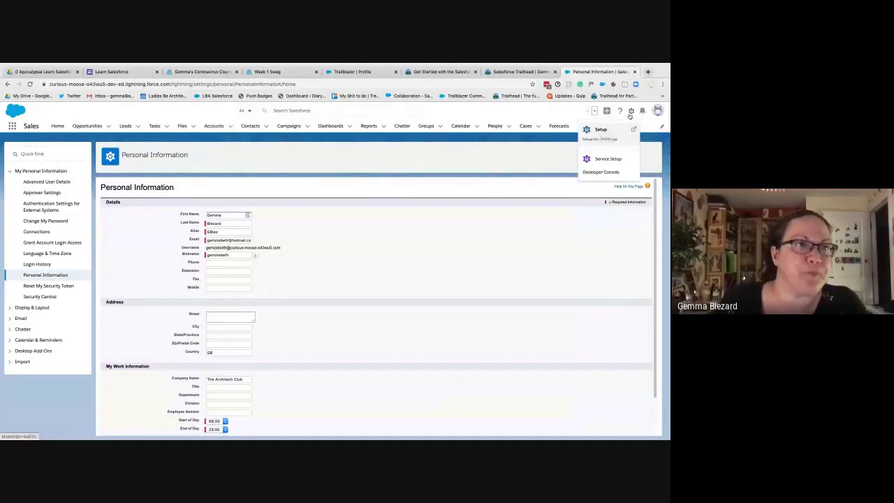
# Close the gear menu and bring up the Help & Training panel with Getting Started links.
pyautogui.click(630, 114)
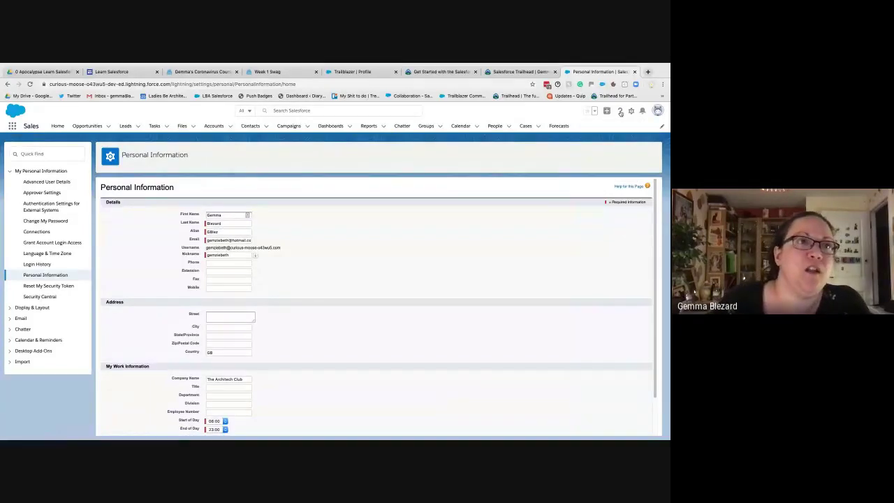
pyautogui.click(620, 113)
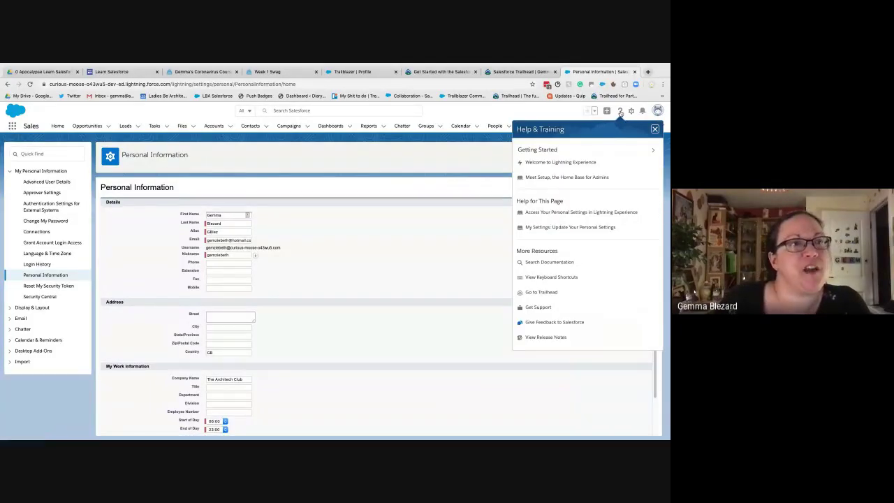
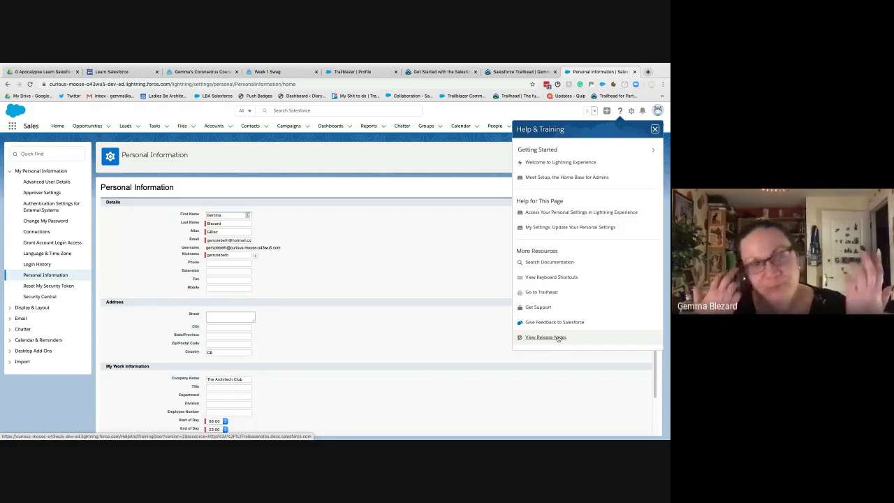
# Dismiss the Help & Training panel and show the Global Actions quick-create menu.
pyautogui.click(620, 110)
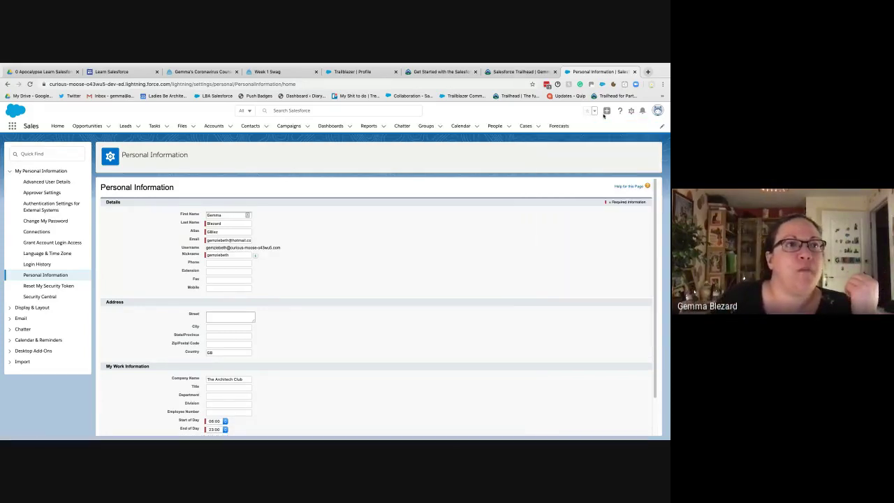
pyautogui.click(607, 112)
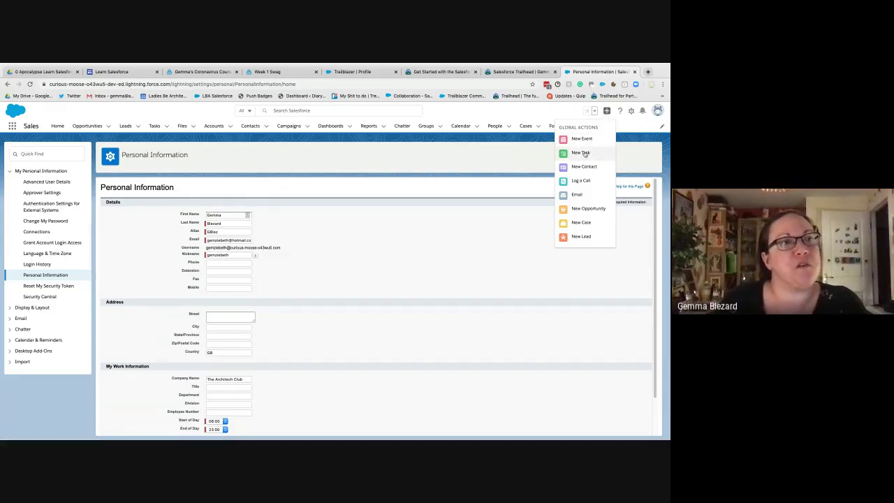
# Start a New Task, glancing at notifications and minimizing then restoring the task form.
pyautogui.click(581, 153)
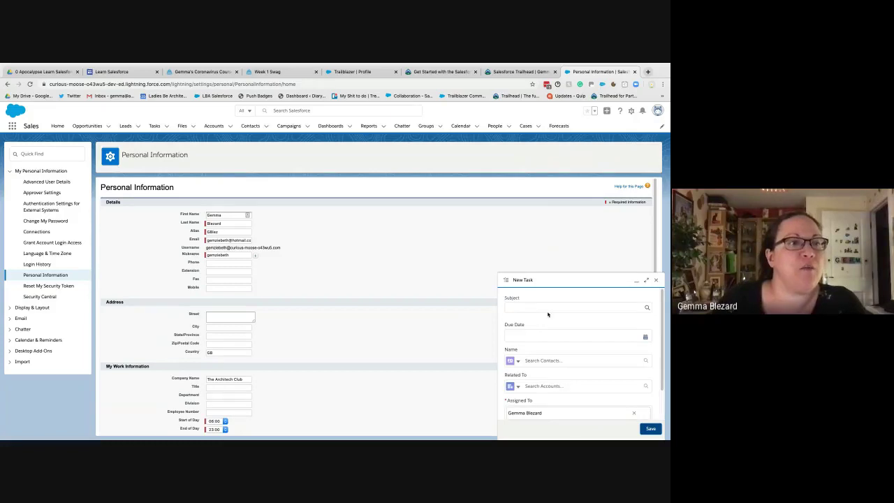
pyautogui.click(643, 111)
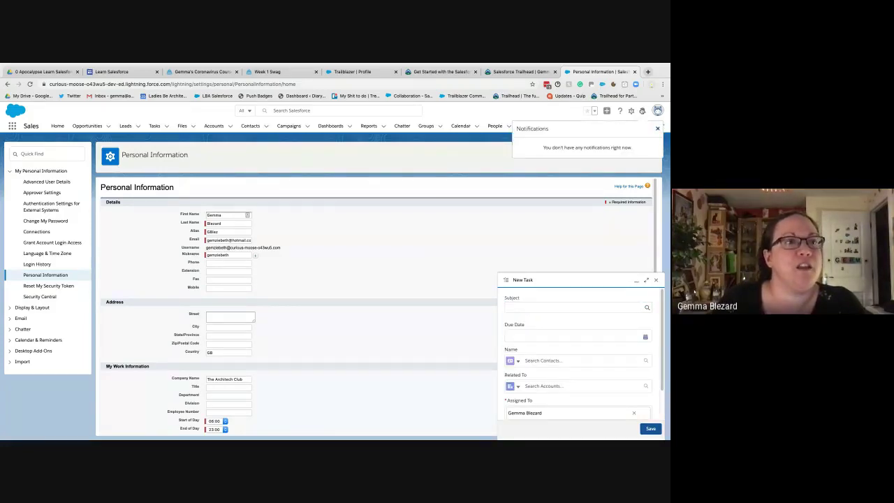
pyautogui.click(532, 240)
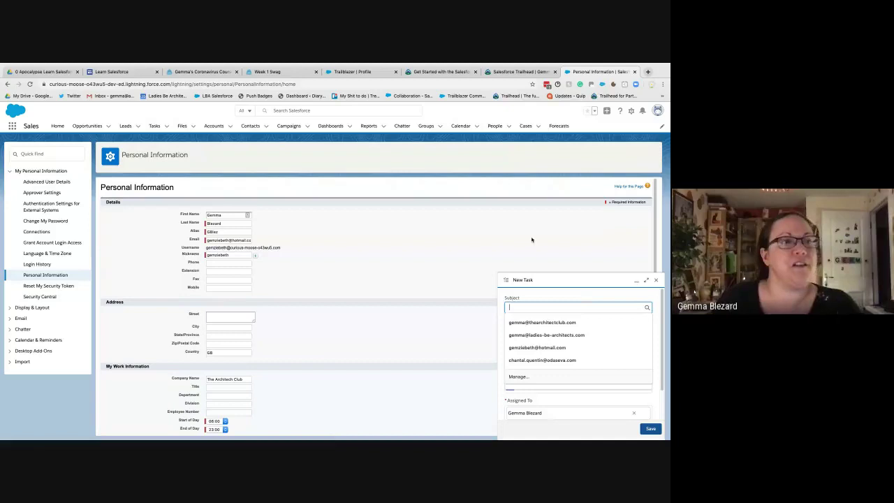
pyautogui.click(557, 280)
pyautogui.click(563, 437)
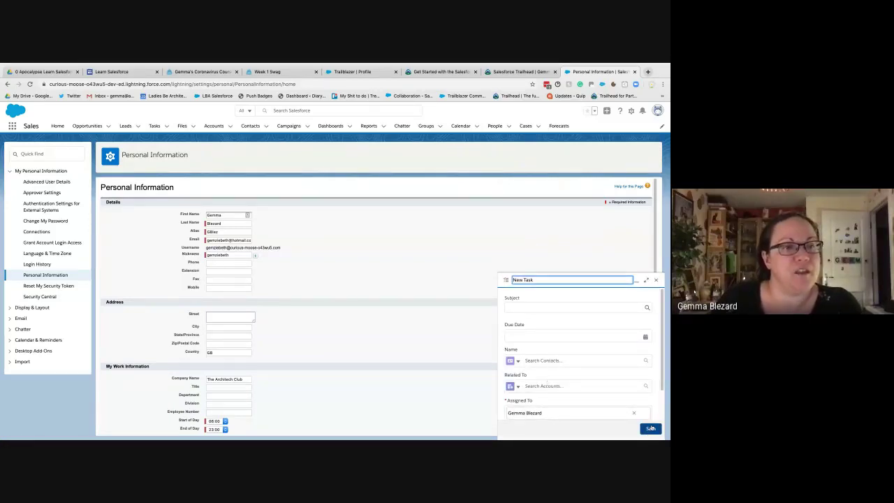
# Reassign the task to another user and set its due date to 27/03/2020.
pyautogui.click(634, 413)
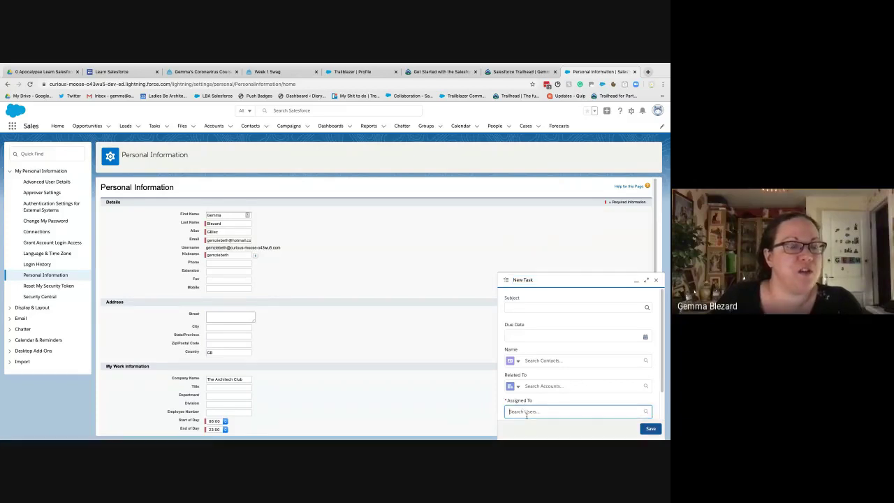
pyautogui.scroll(-1, 559, 400)
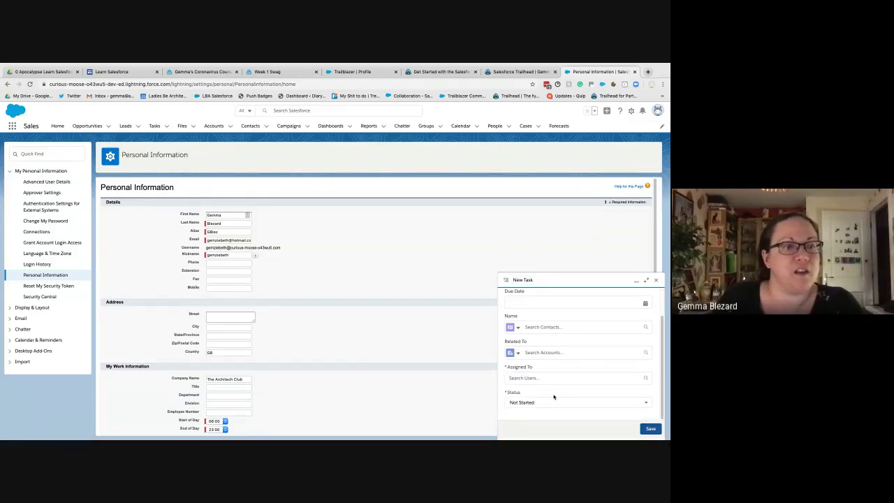
pyautogui.click(541, 382)
pyautogui.click(549, 408)
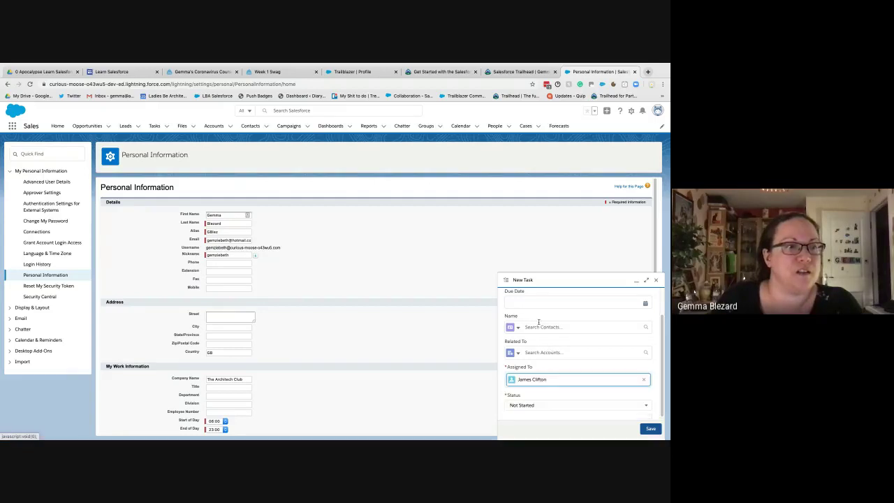
pyautogui.scroll(1, 552, 328)
pyautogui.click(563, 334)
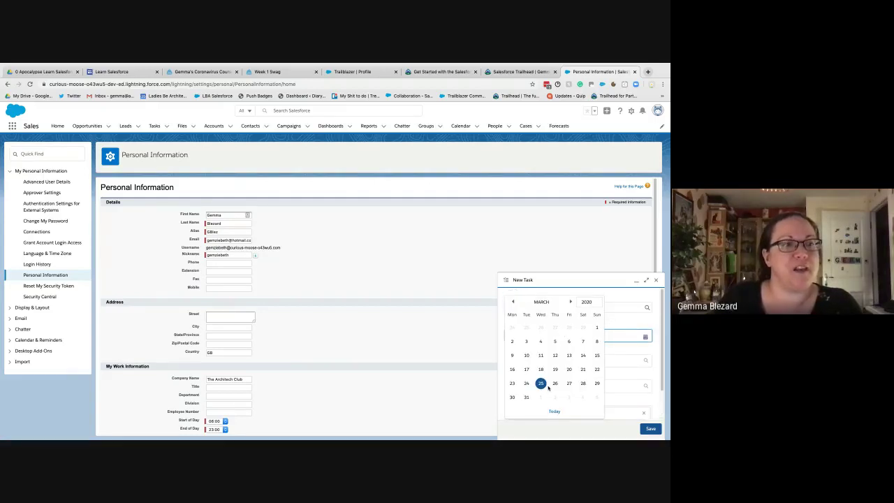
pyautogui.click(569, 382)
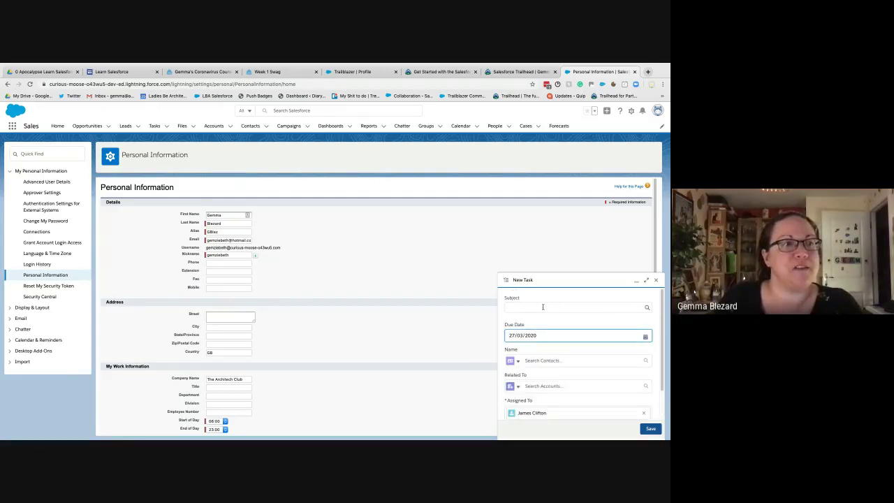
# Give the task the subject 'please call John', link an existing contact, and save it.
pyautogui.click(543, 307)
pyautogui.write('please')
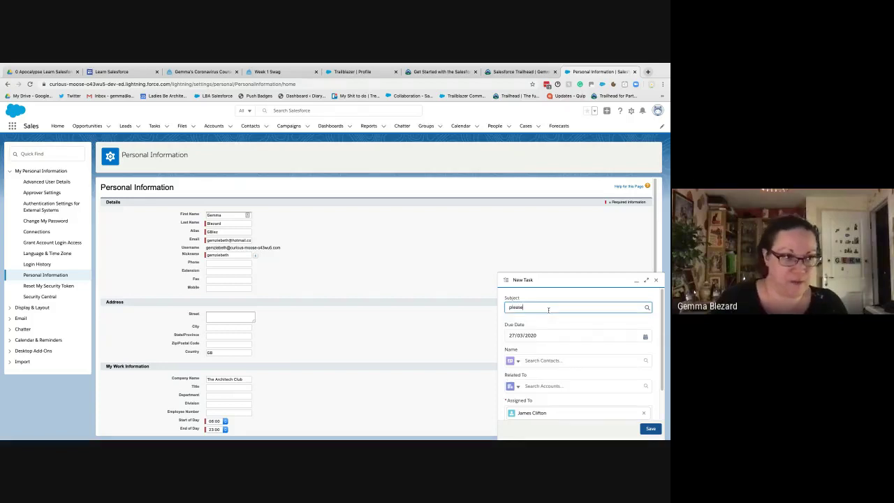
pyautogui.write(' call John')
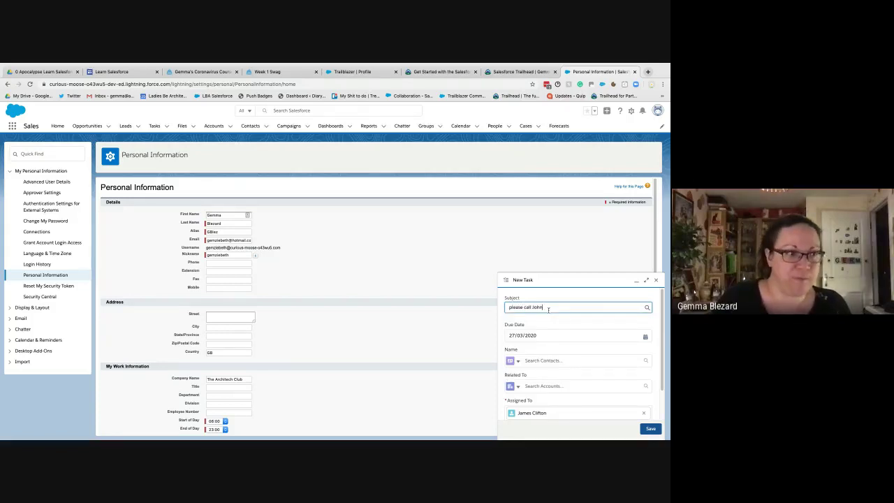
pyautogui.click(570, 361)
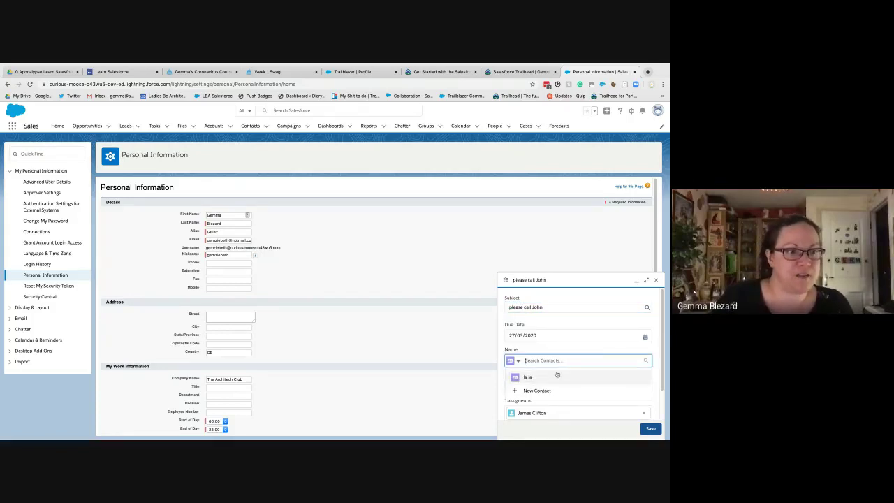
pyautogui.click(557, 376)
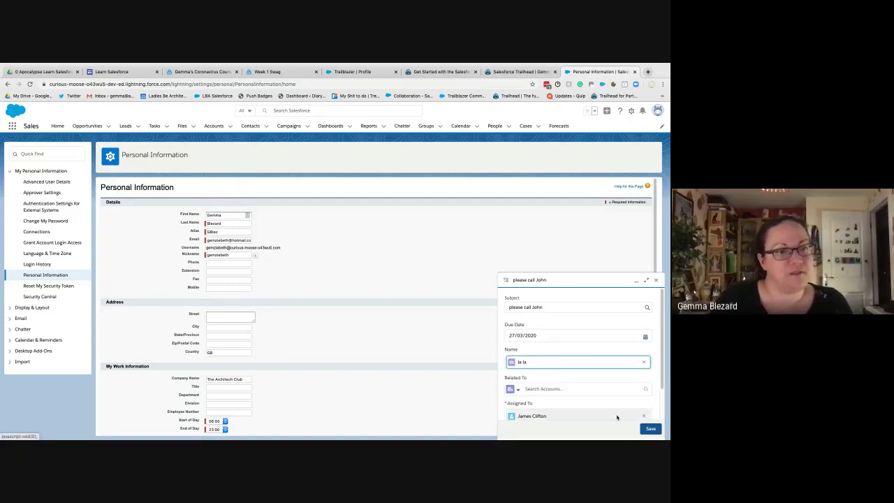
pyautogui.click(648, 429)
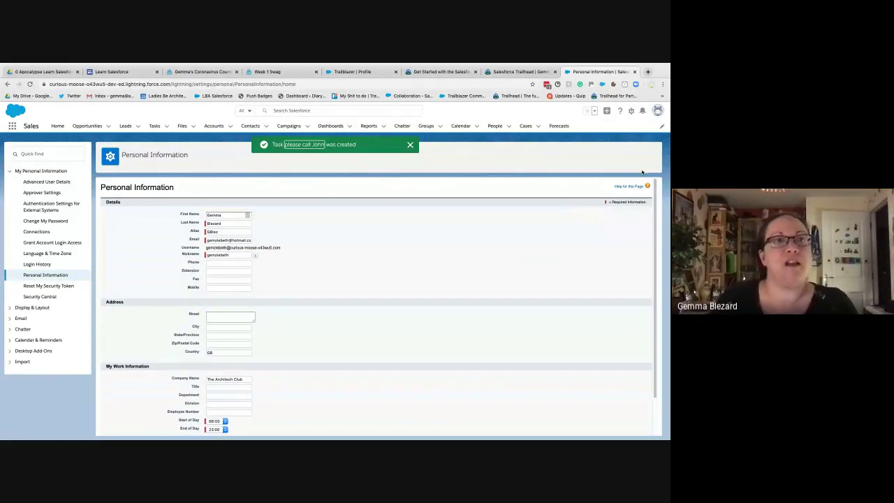
# Check the Notifications and Favorites dropdowns, then go to the Sales Home page.
pyautogui.click(642, 113)
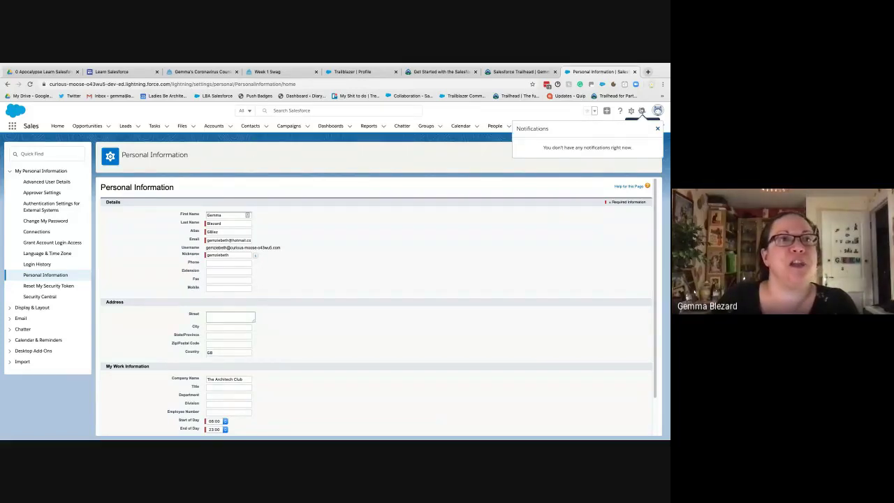
pyautogui.click(642, 112)
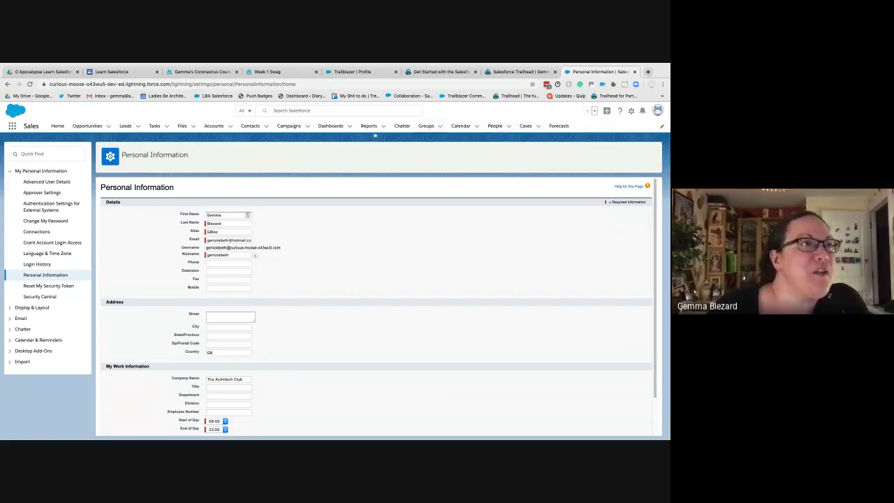
pyautogui.click(595, 112)
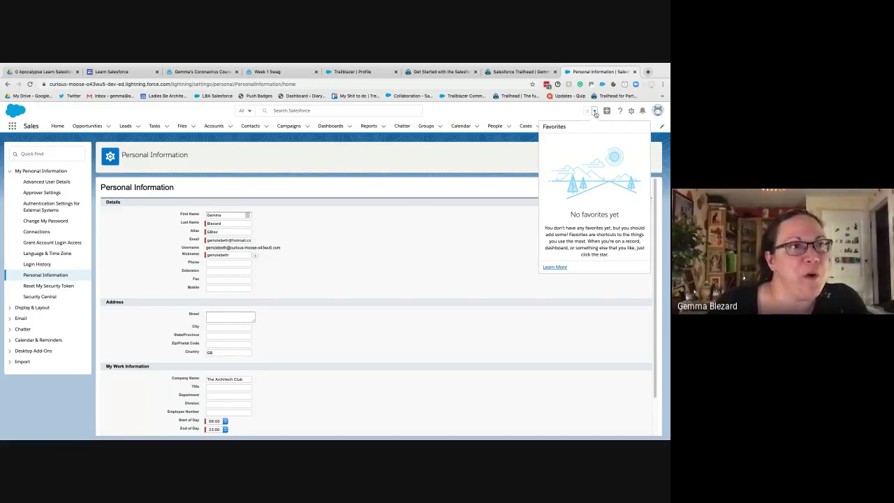
pyautogui.click(594, 113)
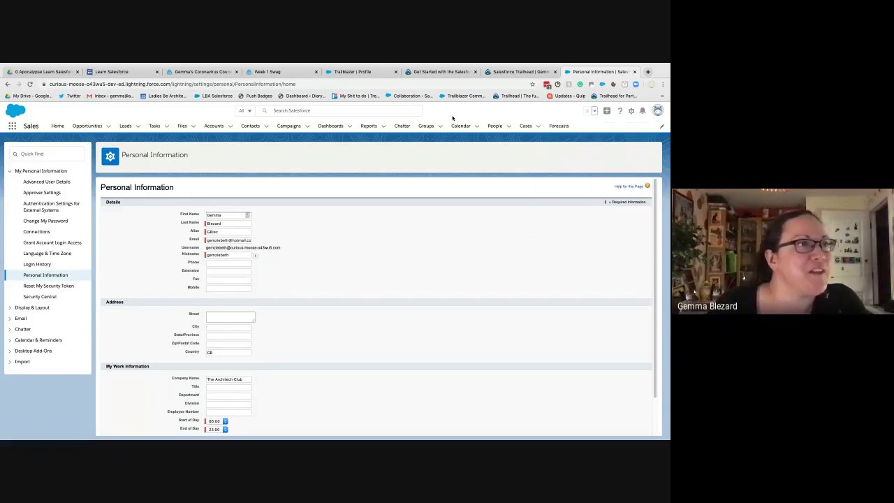
pyautogui.click(58, 127)
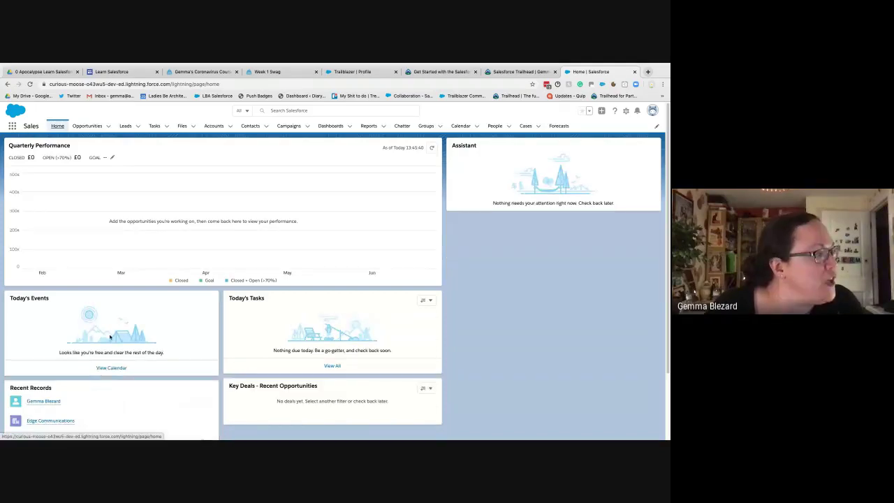
pyautogui.scroll(-2, 109, 338)
pyautogui.moveTo(50, 365)
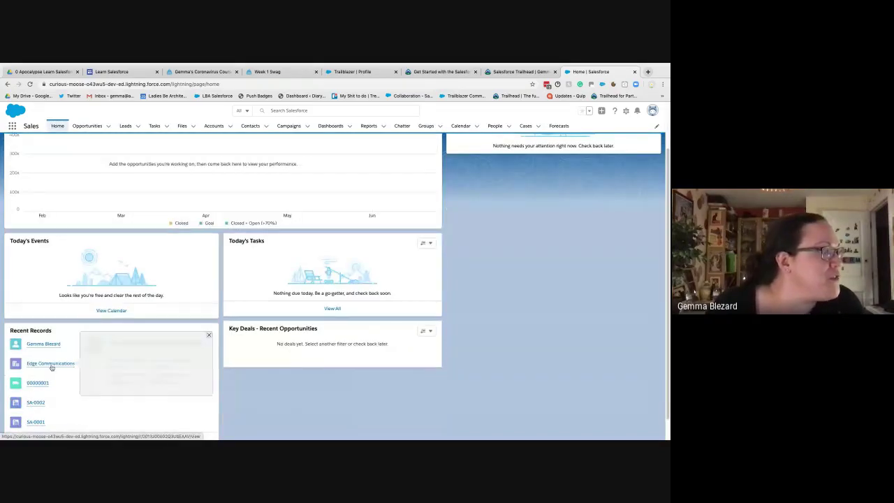
pyautogui.click(51, 364)
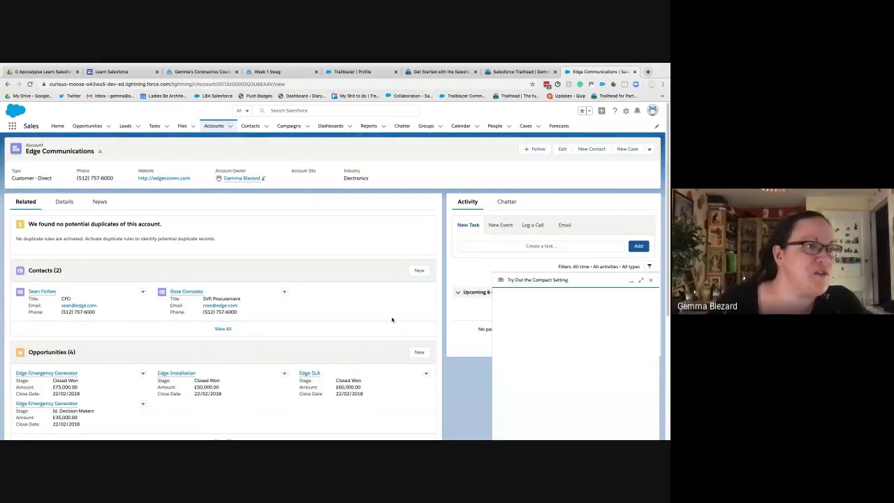
pyautogui.click(650, 279)
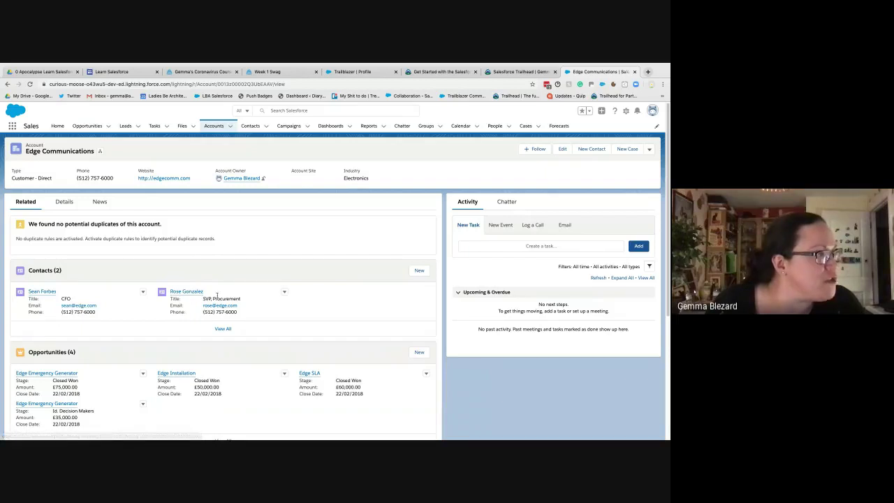
pyautogui.scroll(-2, 125, 405)
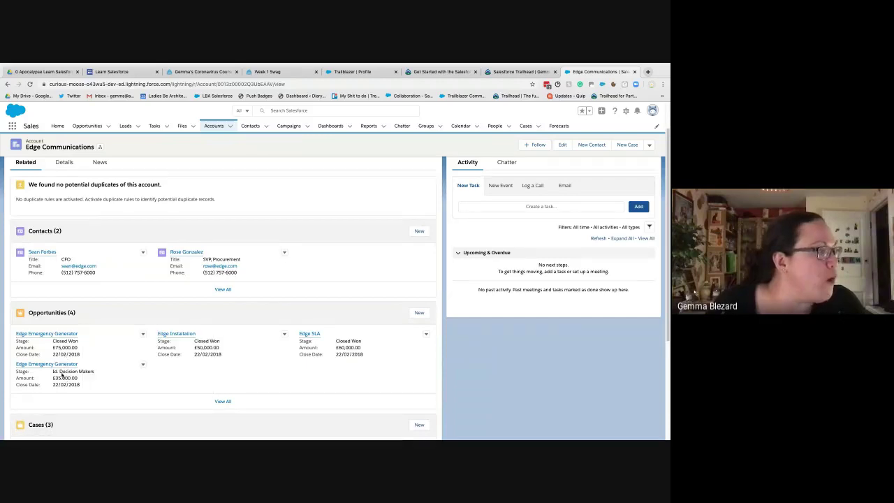
pyautogui.scroll(-3, 194, 391)
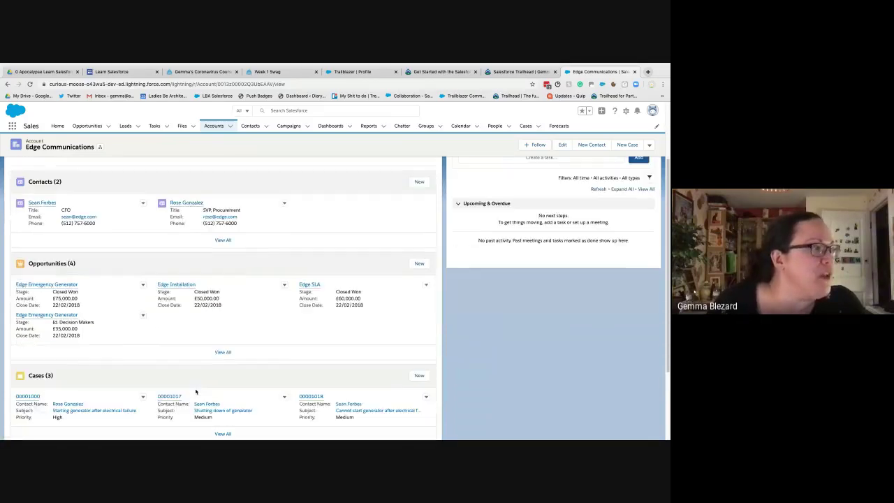
pyautogui.scroll(-1, 195, 391)
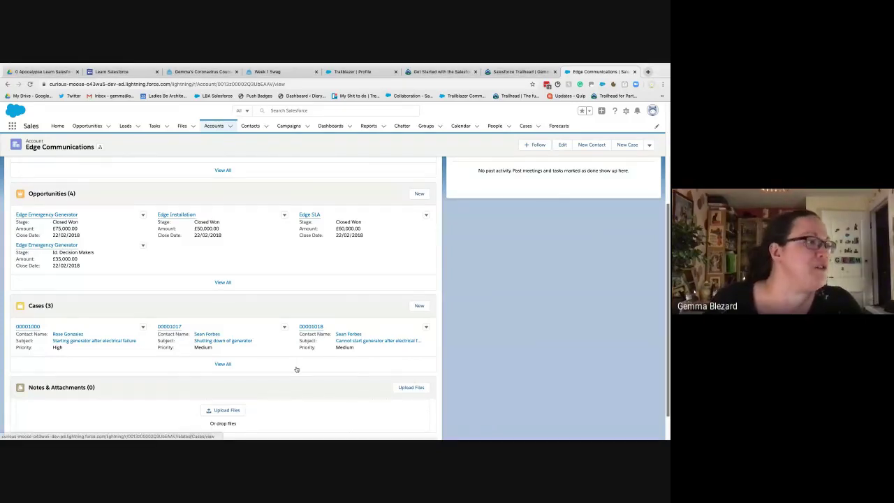
pyautogui.scroll(-1, 294, 405)
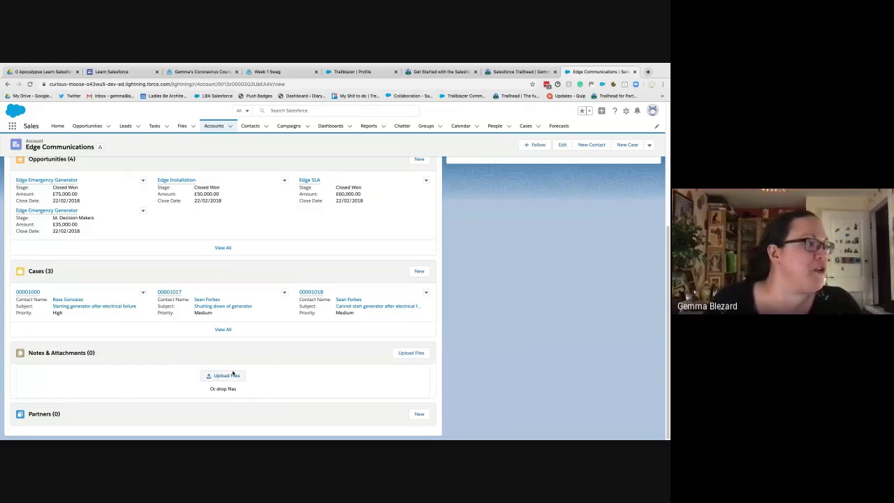
pyautogui.scroll(5, 528, 335)
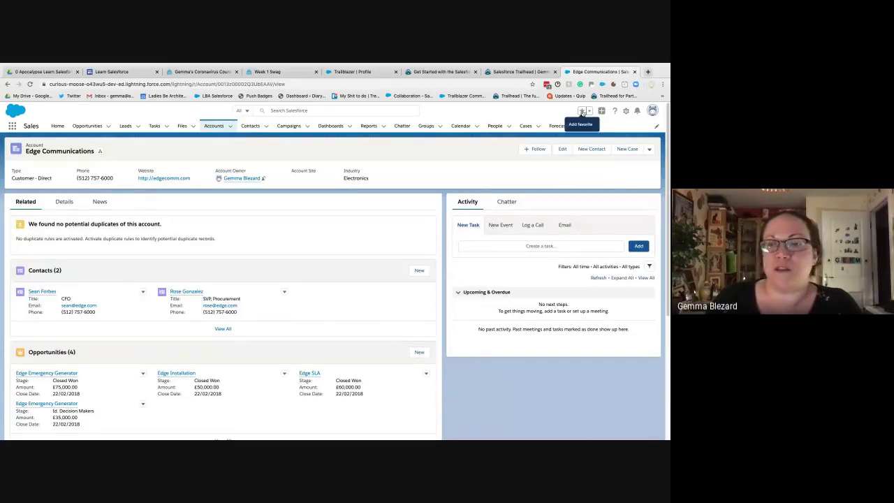
# Star Edge Communications as a favourite, then reopen it from the Favorites dropdown.
pyautogui.click(582, 111)
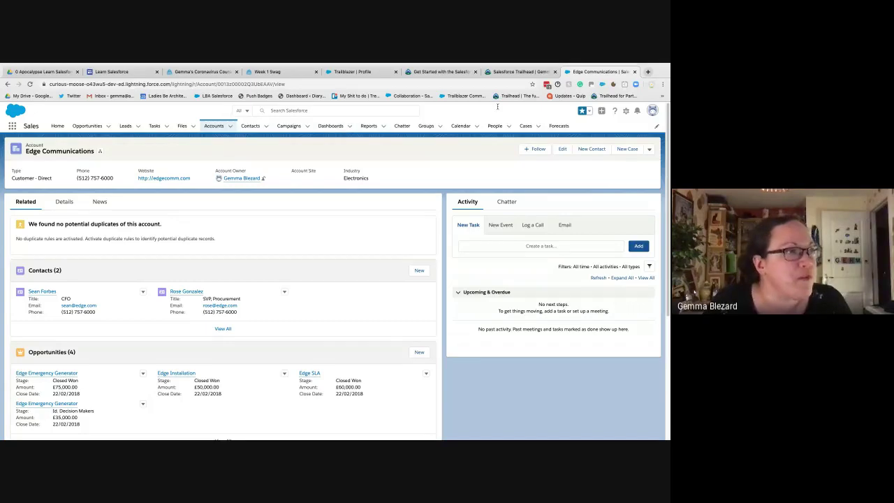
pyautogui.click(590, 112)
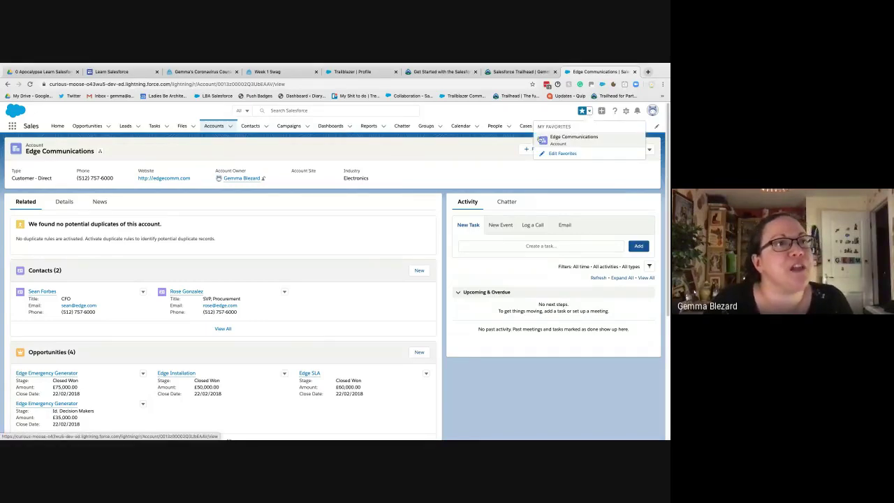
pyautogui.click(508, 125)
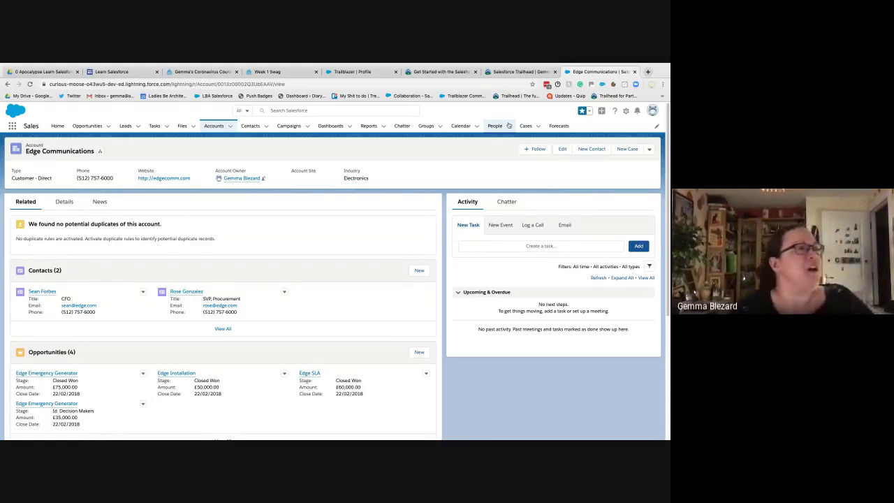
# View the files Owned by Me, including thflogo, then return to the Home tab.
pyautogui.click(183, 126)
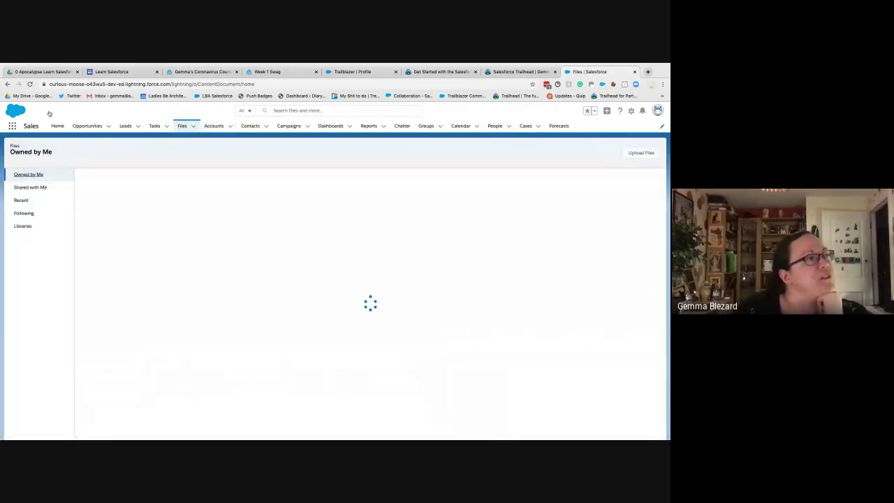
pyautogui.click(58, 126)
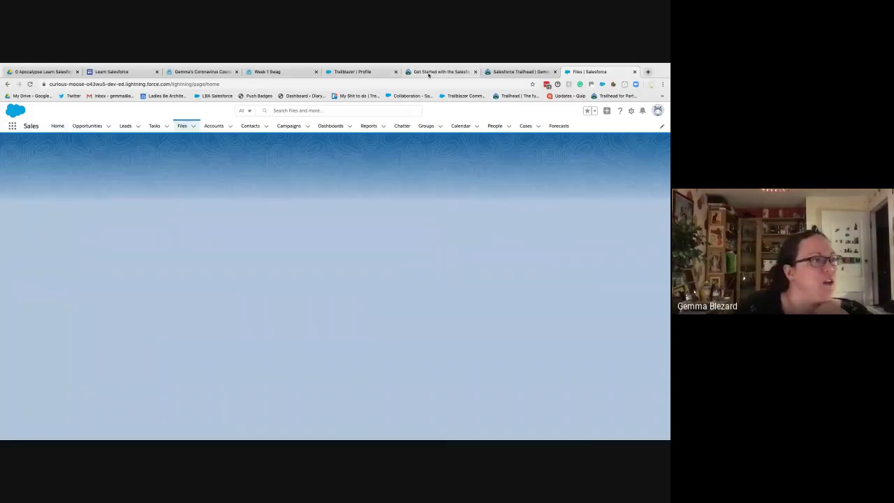
# In the Trailhead Get Started unit, highlight the App and Objects definitions, then return to Salesforce Home.
pyautogui.click(429, 72)
pyautogui.scroll(-2, 258, 335)
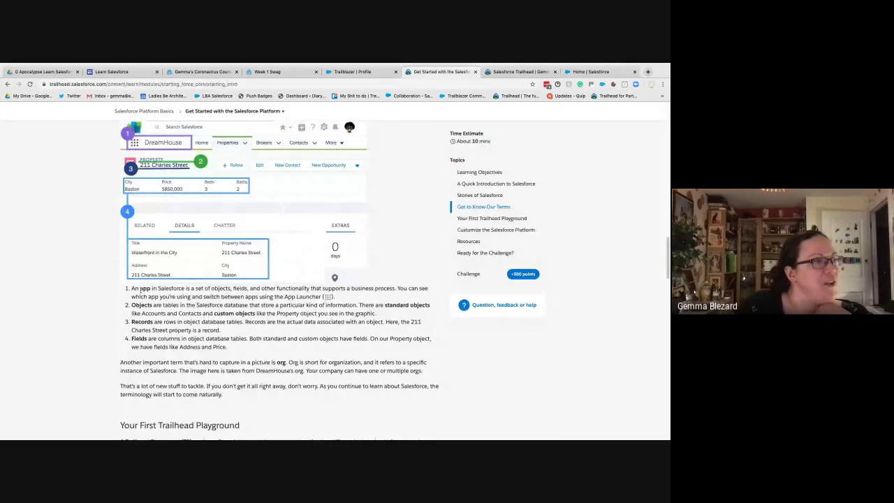
pyautogui.moveTo(140, 288); pyautogui.dragTo(335, 297)
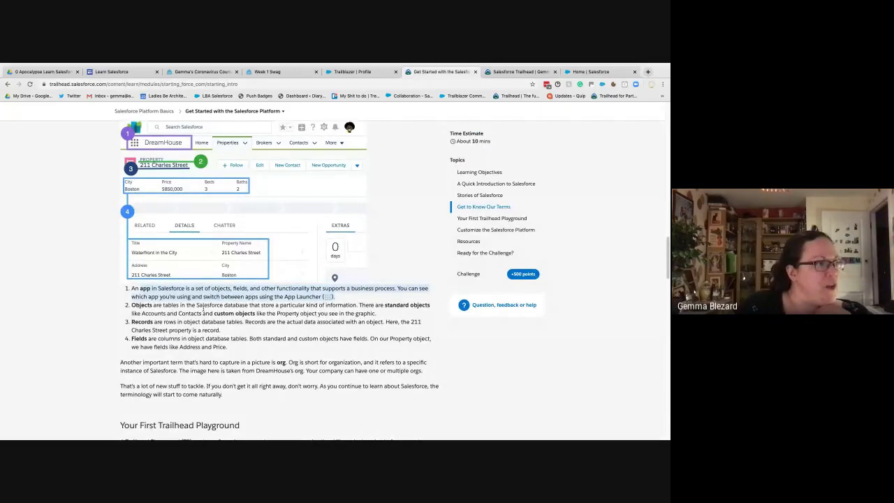
pyautogui.moveTo(180, 305); pyautogui.dragTo(255, 313)
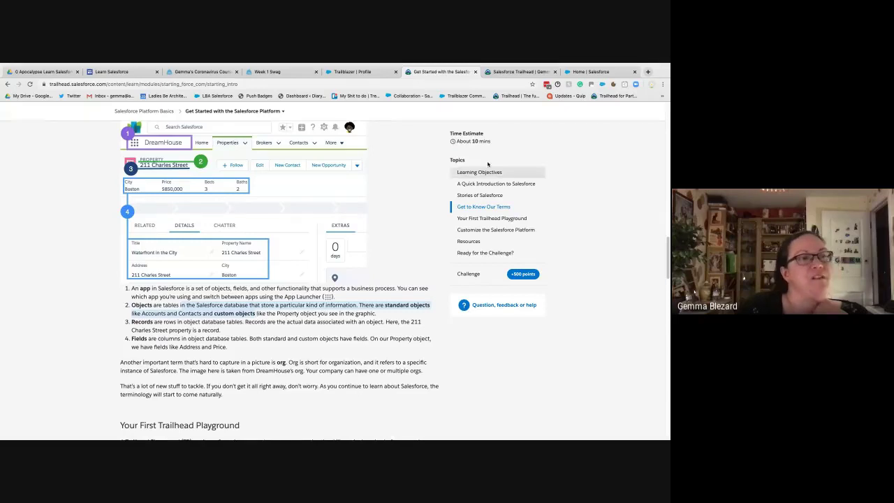
pyautogui.click(590, 72)
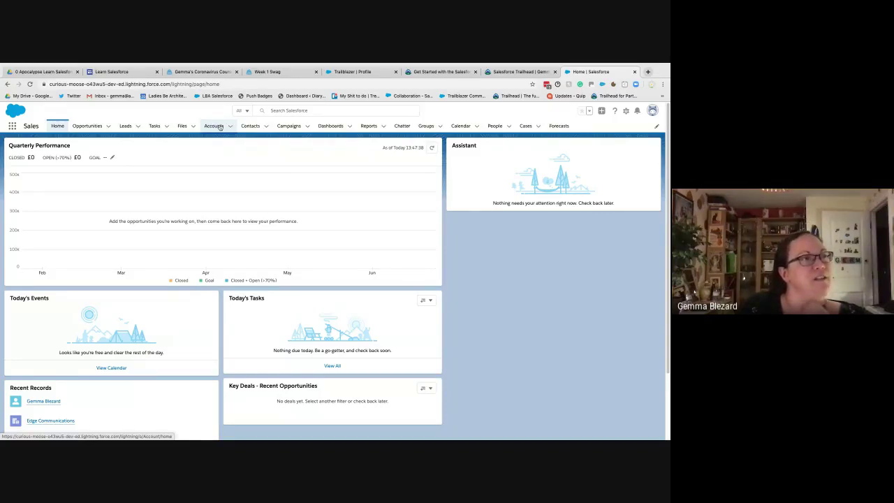
# On Accounts, try the Platinum and Gold SLA Customers and New Last Week list views.
pyautogui.click(220, 127)
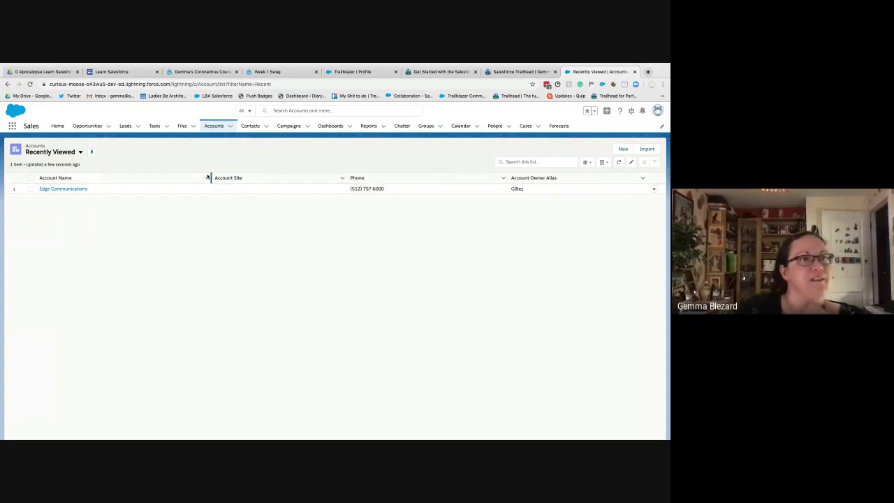
pyautogui.click(61, 153)
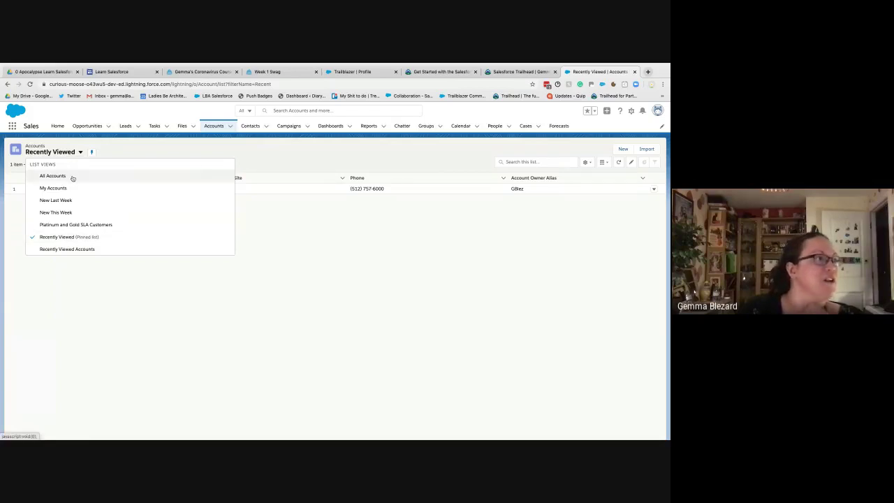
pyautogui.click(94, 225)
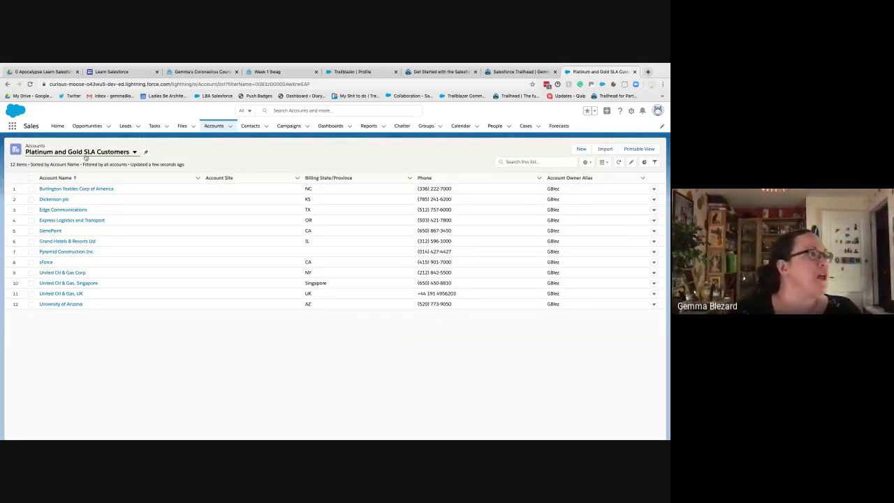
pyautogui.click(112, 153)
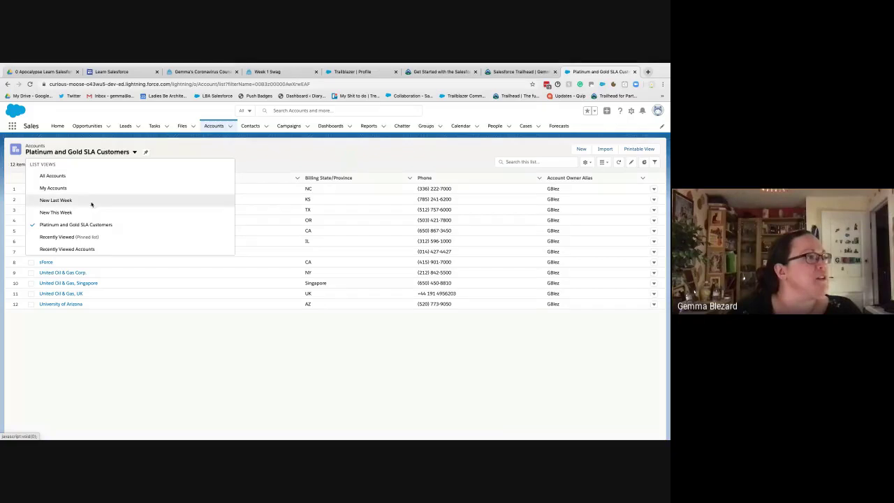
pyautogui.click(200, 198)
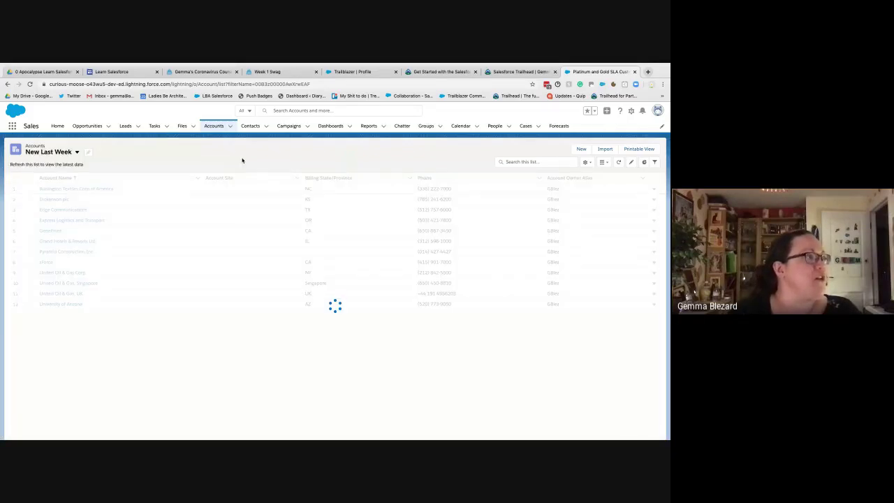
# Switch to All Accounts, pin it as the default view, and confirm it after revisiting Accounts.
pyautogui.click(31, 153)
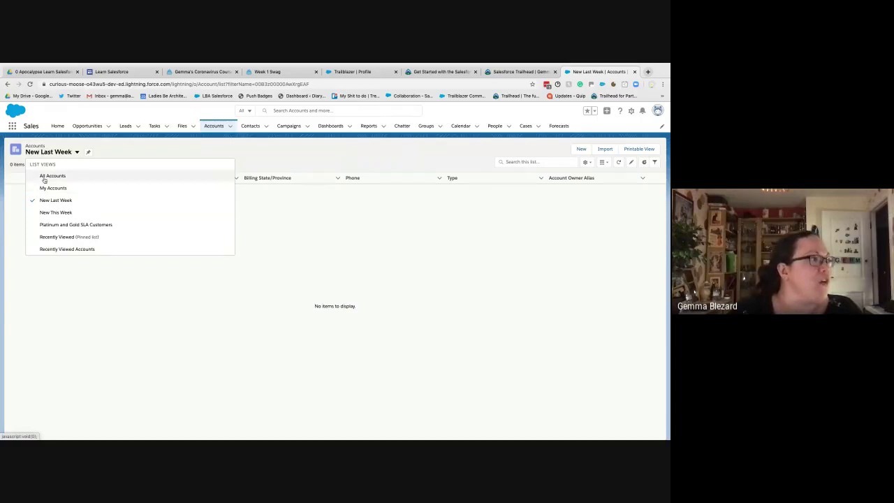
pyautogui.click(44, 177)
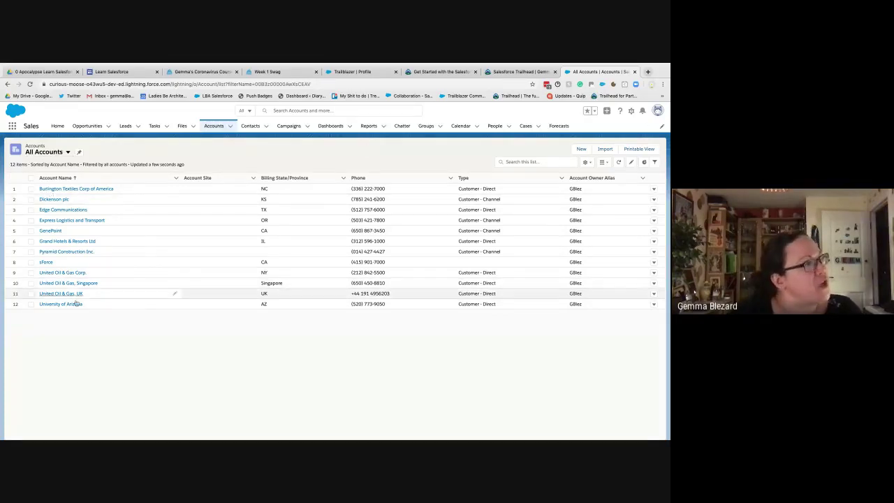
pyautogui.click(80, 152)
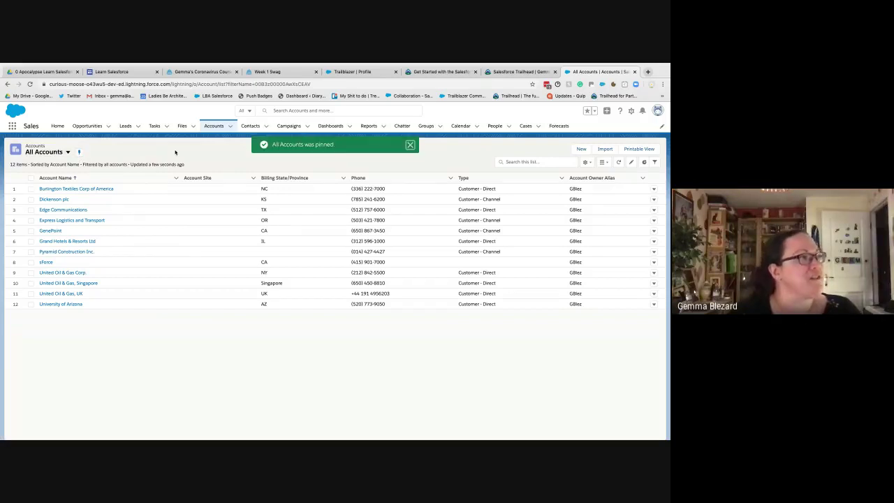
pyautogui.click(250, 127)
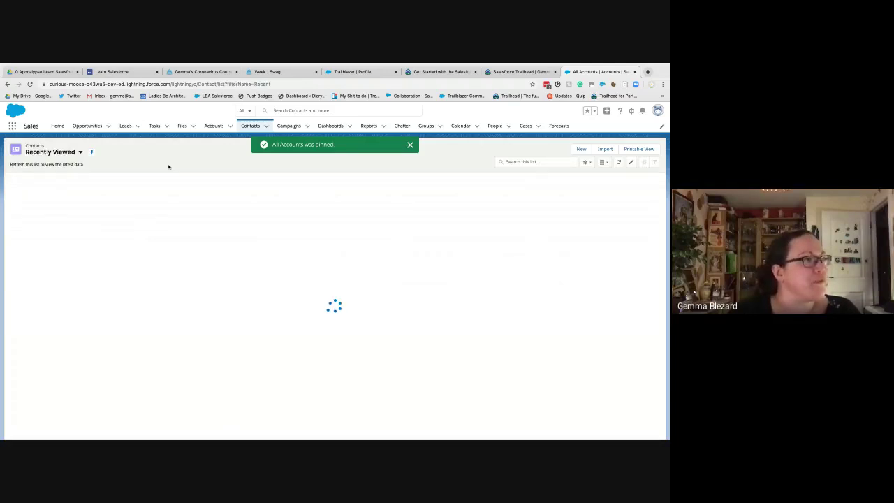
pyautogui.click(215, 128)
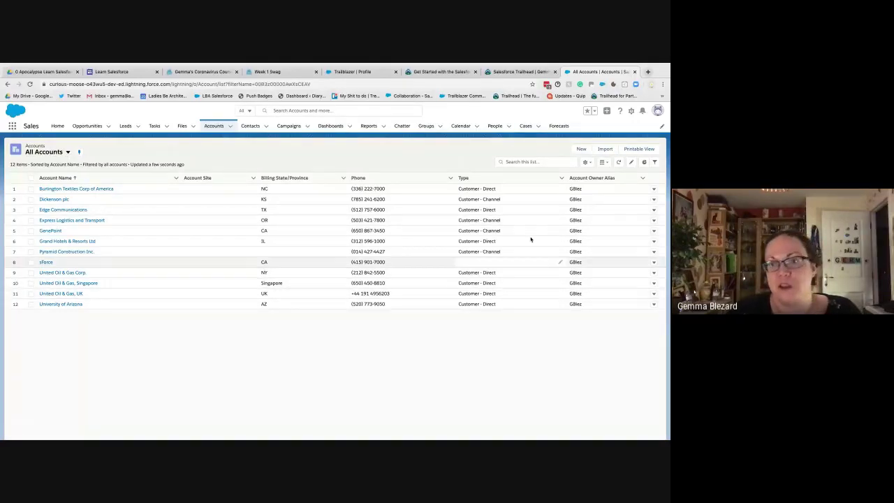
# Search the All Accounts list for 'edge' to show Edge Communications, then open global search's recent items.
pyautogui.click(534, 161)
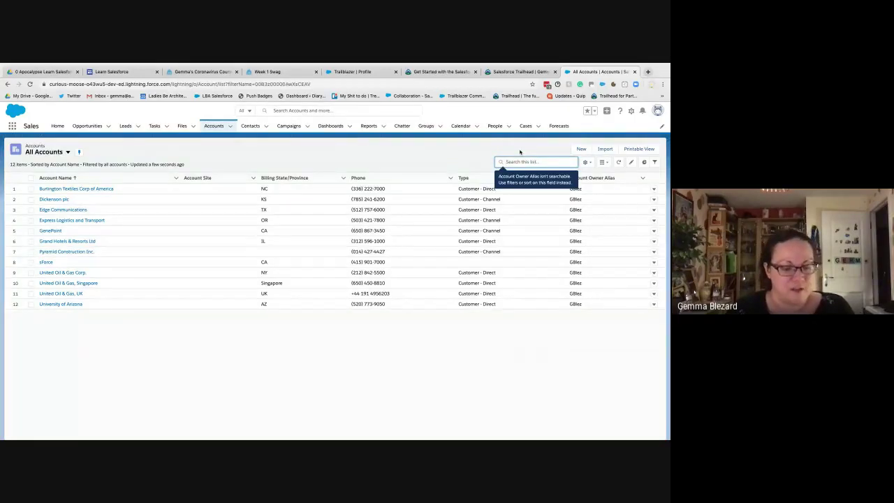
pyautogui.write('edge')
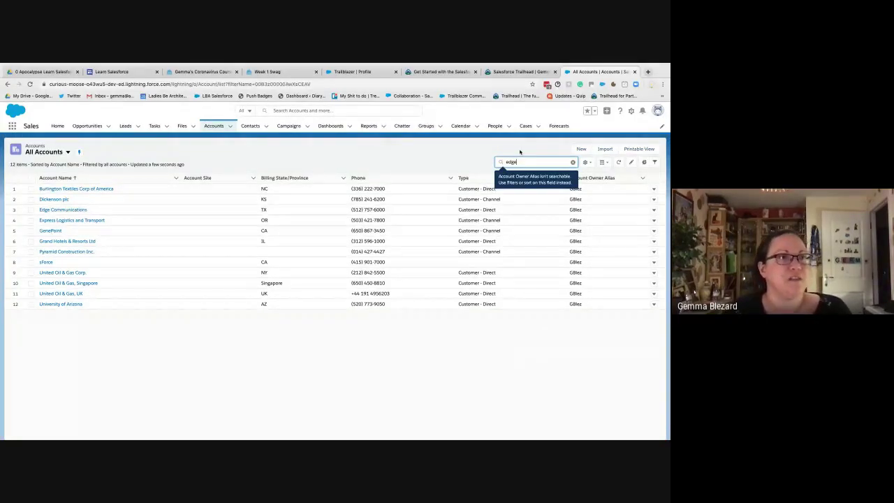
pyautogui.press('Return')
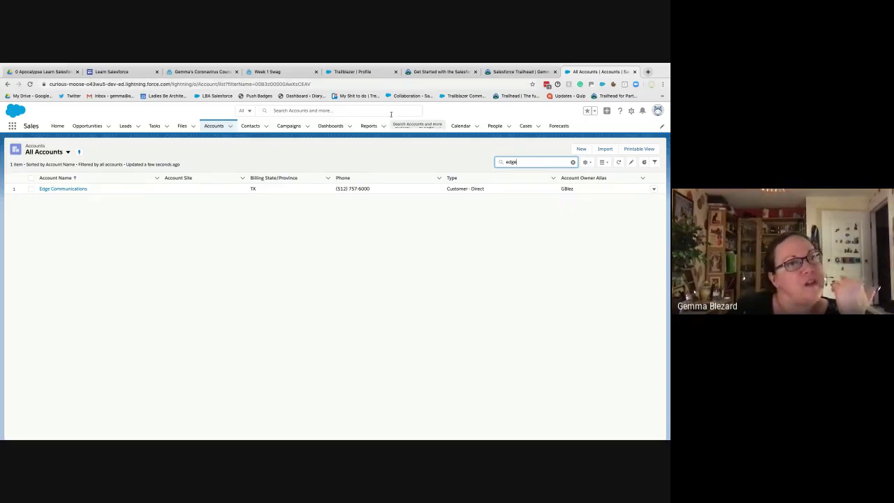
pyautogui.click(368, 112)
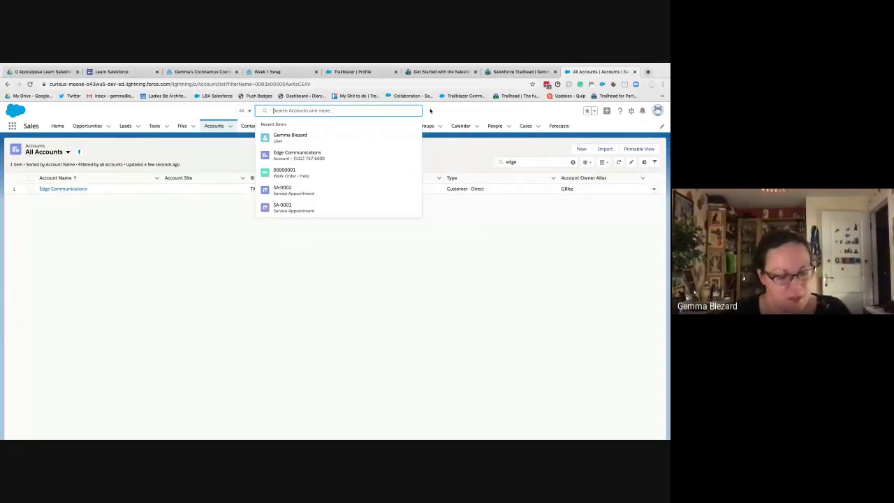
# Run a global search for 'salesforce', then select the Records definition in the Trailhead unit.
pyautogui.write('salesforce')
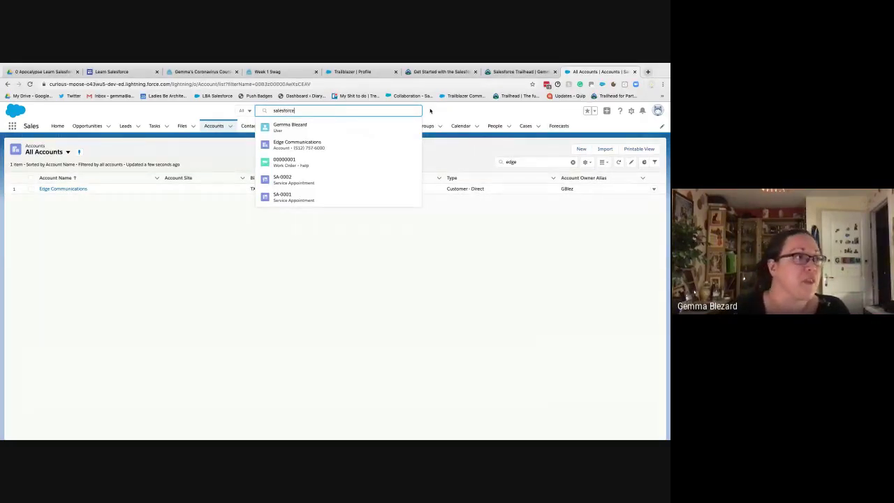
pyautogui.press('Return')
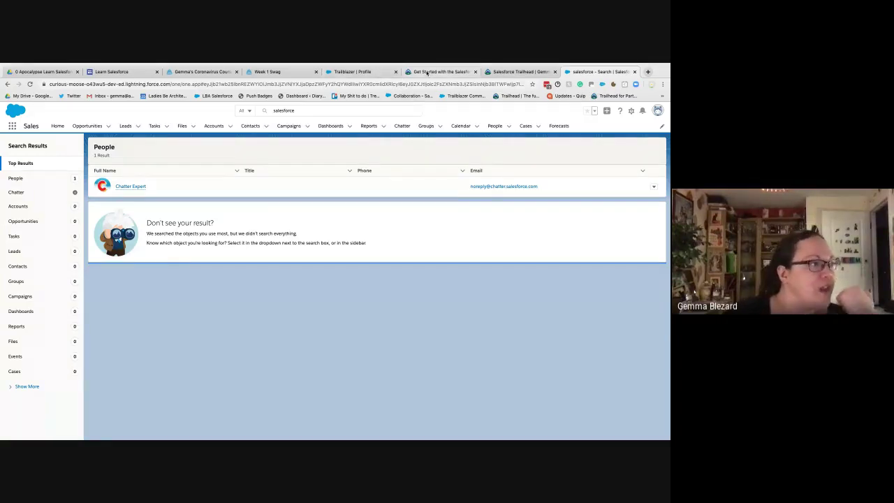
pyautogui.click(427, 72)
pyautogui.moveTo(221, 331); pyautogui.dragTo(132, 322)
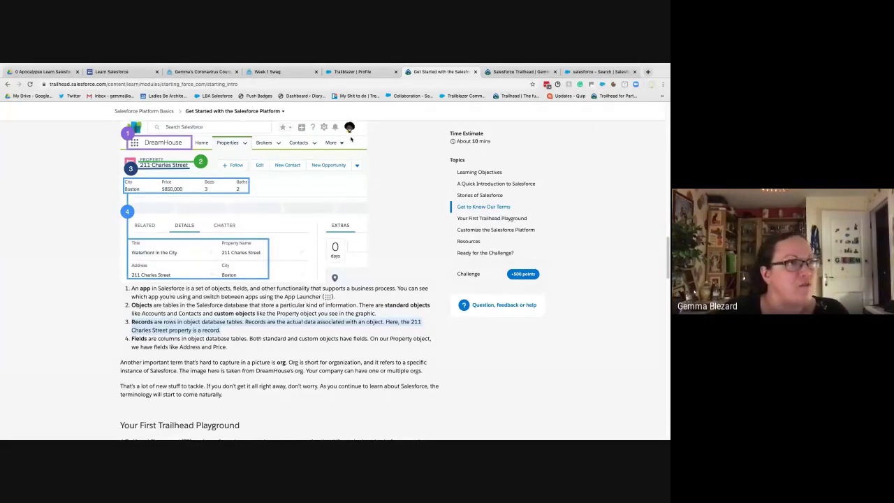
# Select the word Fields in the unit, view the connected orgs, then return to the 'salesforce' search results.
pyautogui.click(154, 323)
pyautogui.doubleClick(139, 338)
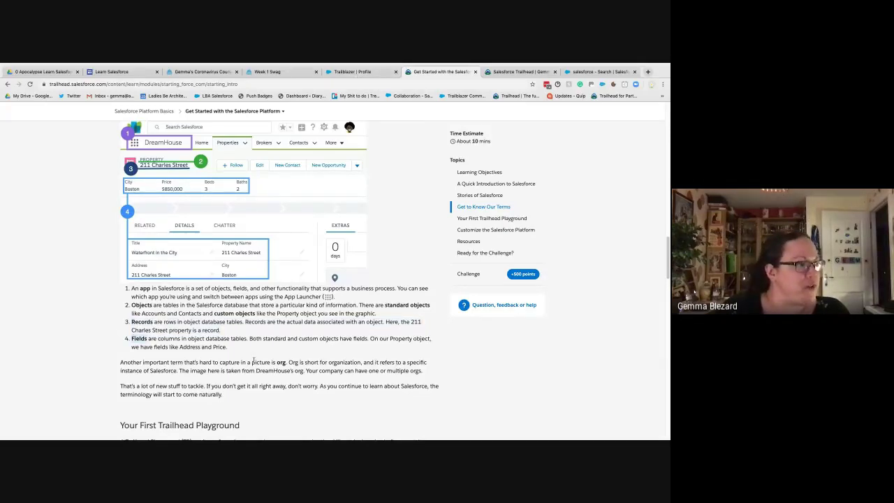
pyautogui.scroll(-1, 253, 361)
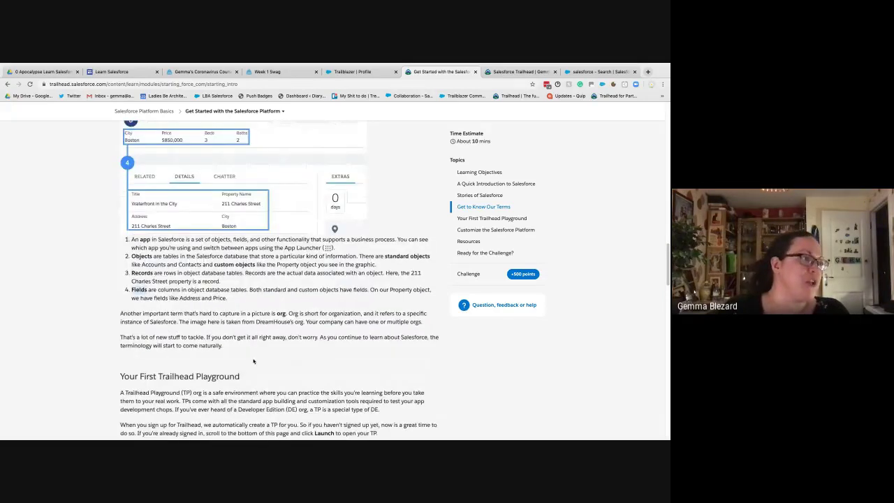
pyautogui.scroll(-1, 254, 361)
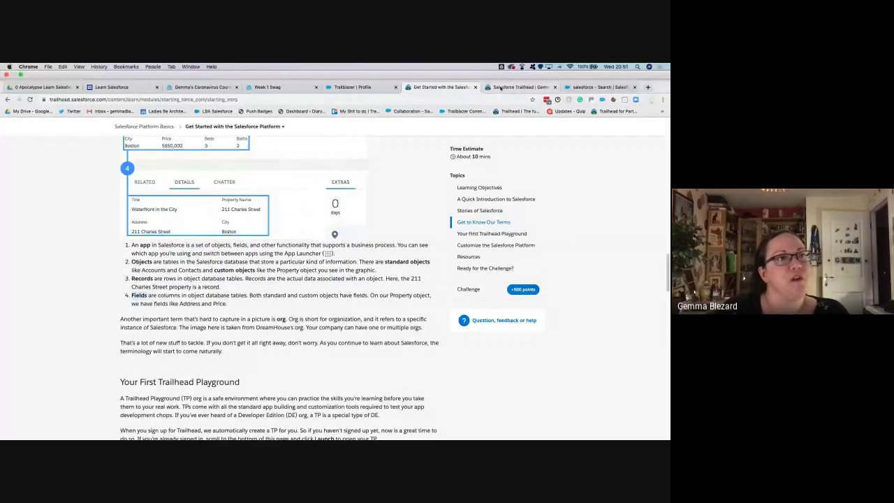
pyautogui.click(520, 86)
pyautogui.click(606, 87)
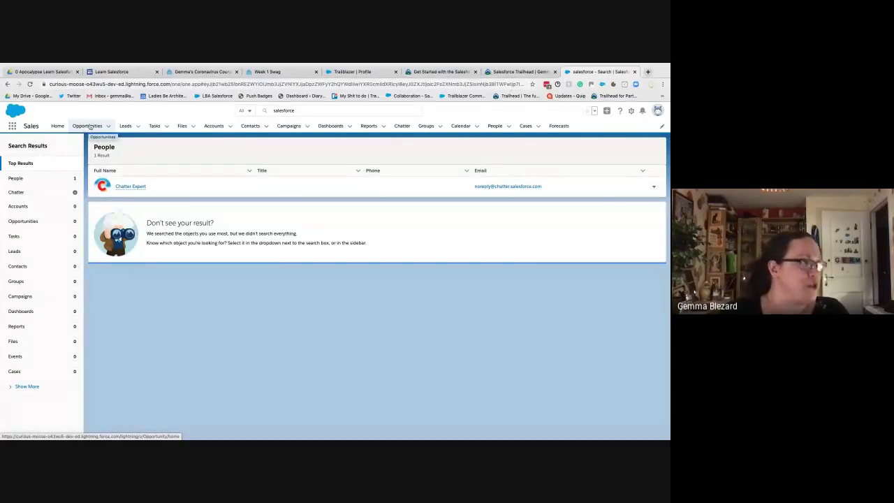
# Open the empty Opportunities Recently Viewed list and browse all apps and items in the App Launcher.
pyautogui.click(88, 126)
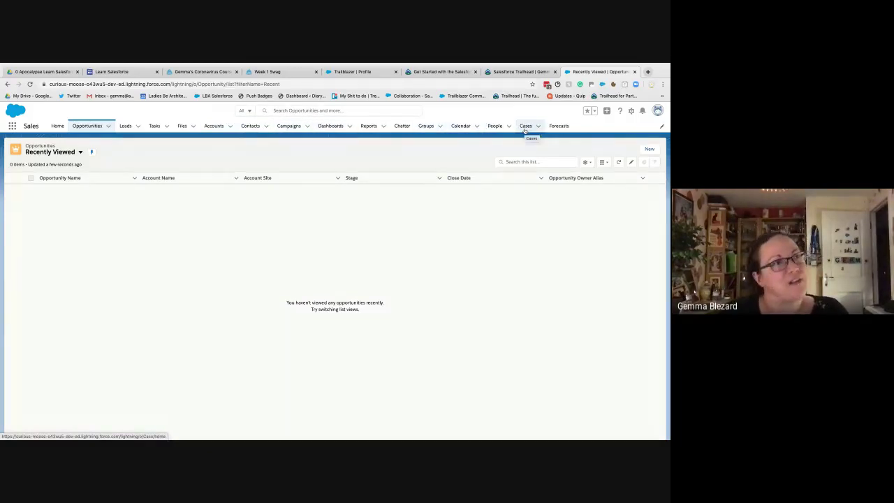
pyautogui.click(13, 126)
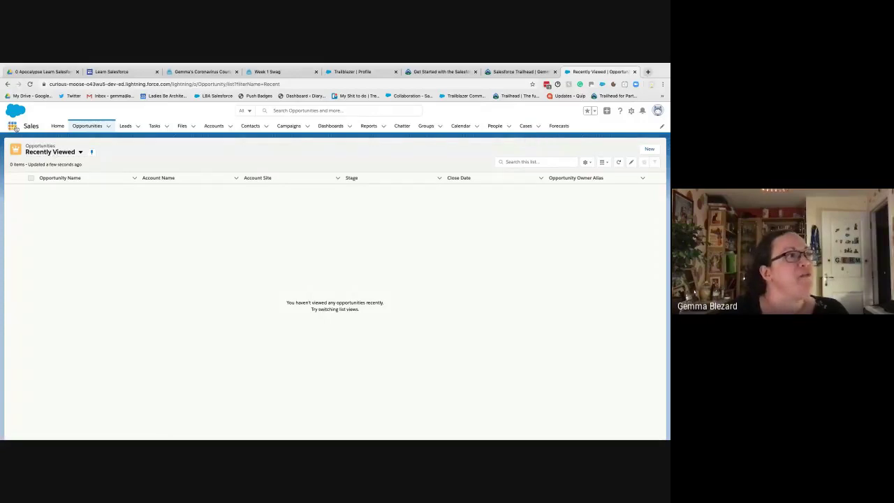
pyautogui.click(211, 273)
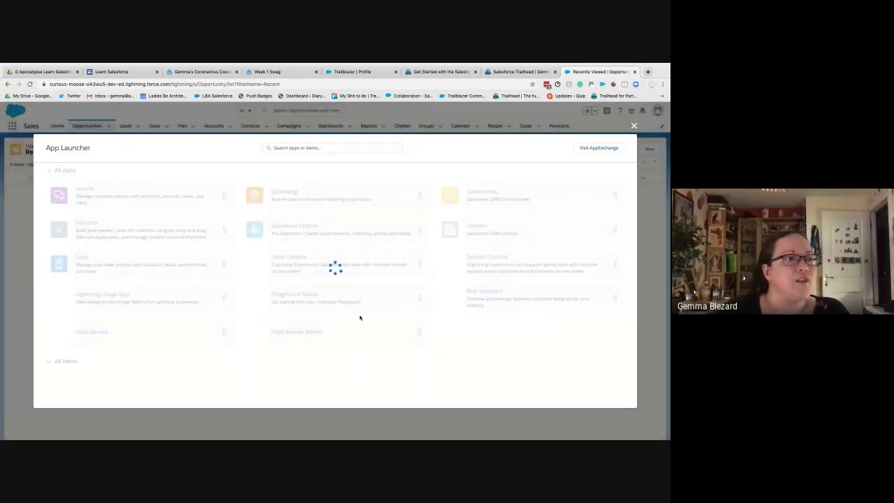
pyautogui.scroll(-3, 357, 318)
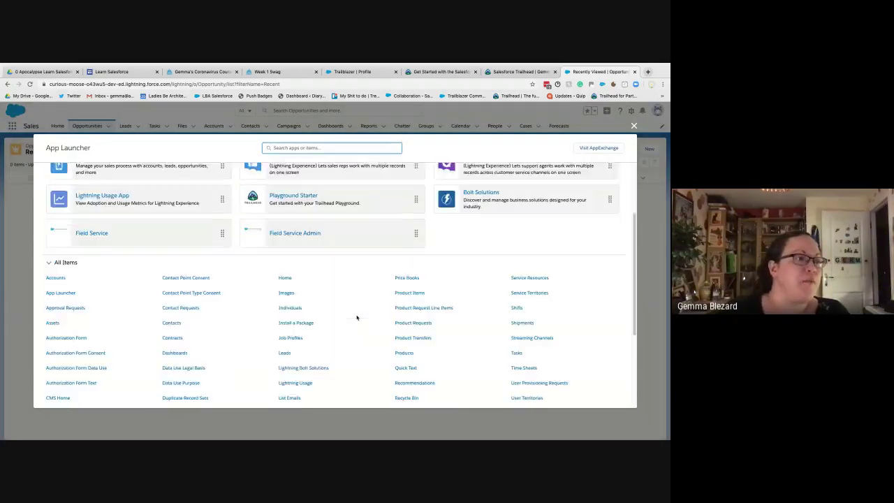
pyautogui.scroll(-3, 357, 317)
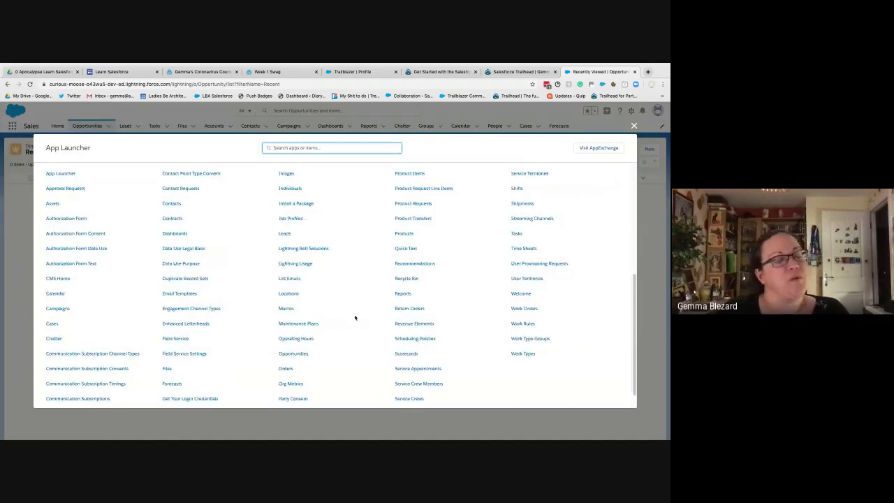
pyautogui.scroll(1, 356, 317)
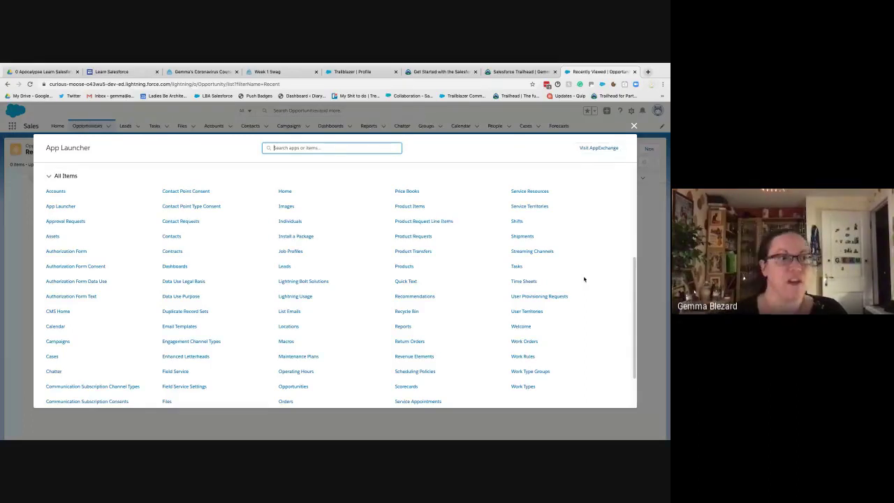
pyautogui.click(634, 127)
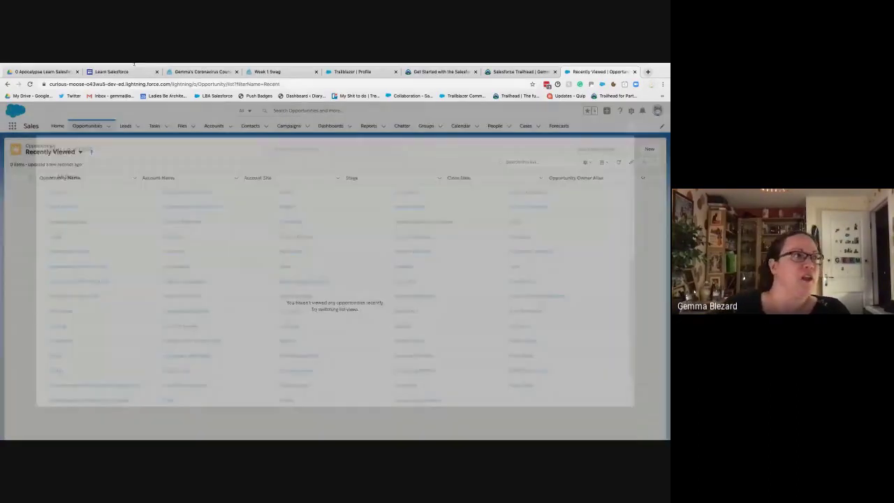
# Open the Edge Communications record from the All Accounts list view.
pyautogui.click(214, 126)
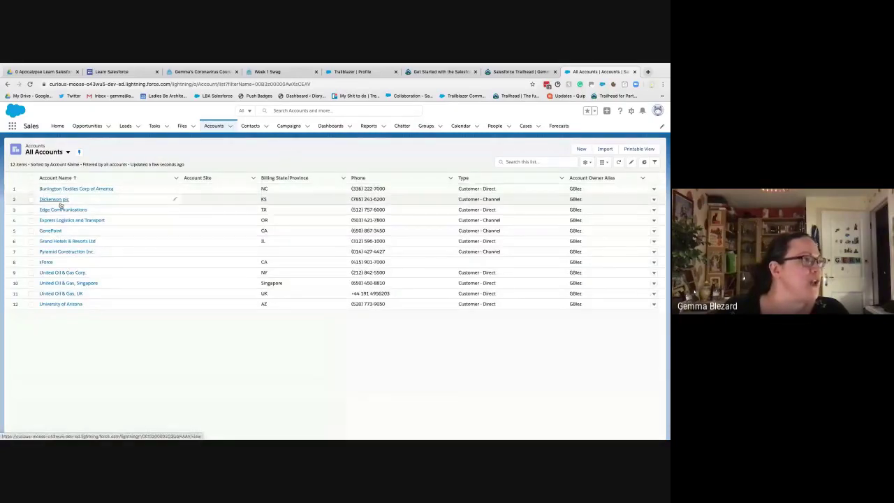
pyautogui.click(93, 210)
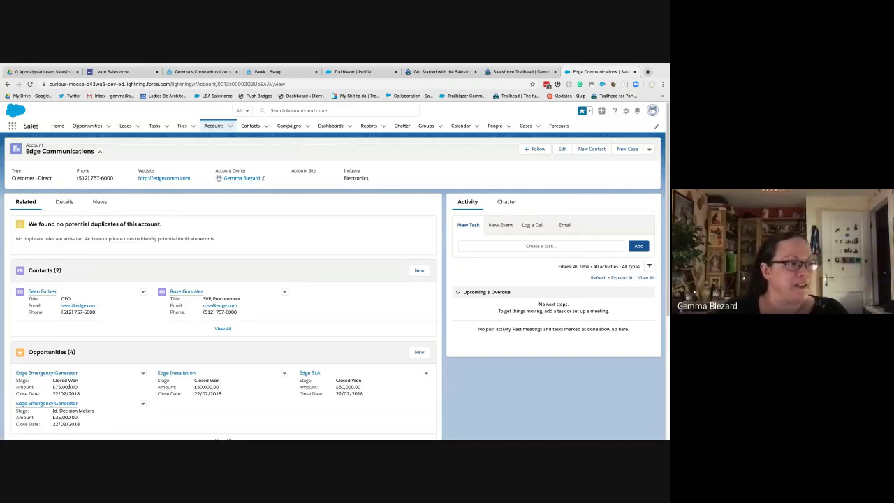
# Show Edge Communications' Details, including Hot rating, £139,000,000 annual revenue and billing address.
pyautogui.scroll(-2, 198, 392)
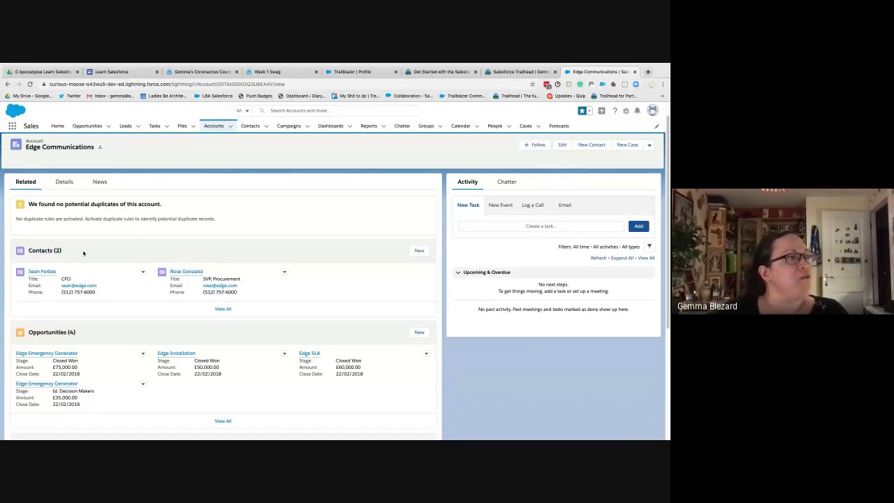
pyautogui.click(63, 181)
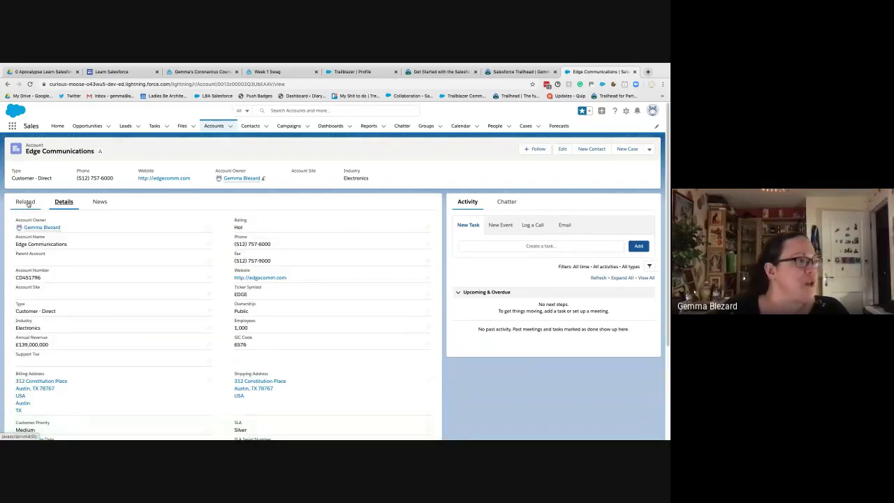
pyautogui.click(26, 202)
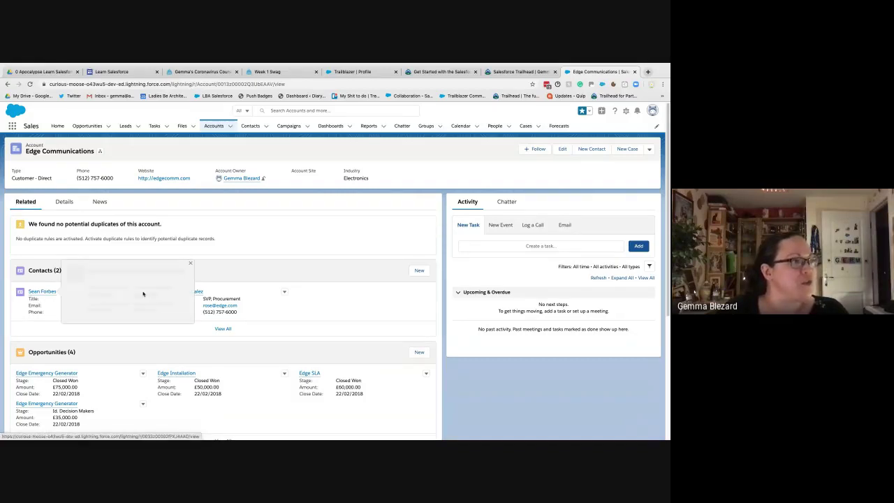
pyautogui.click(64, 201)
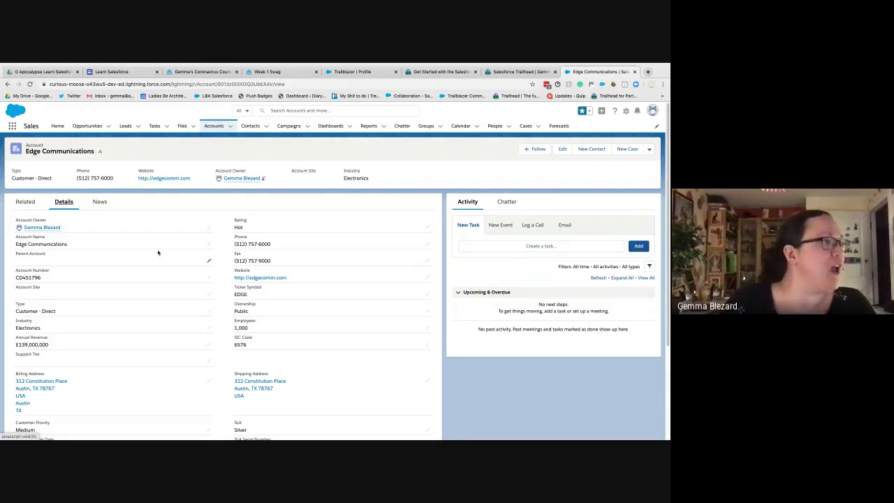
pyautogui.moveTo(175, 381); pyautogui.dragTo(173, 386)
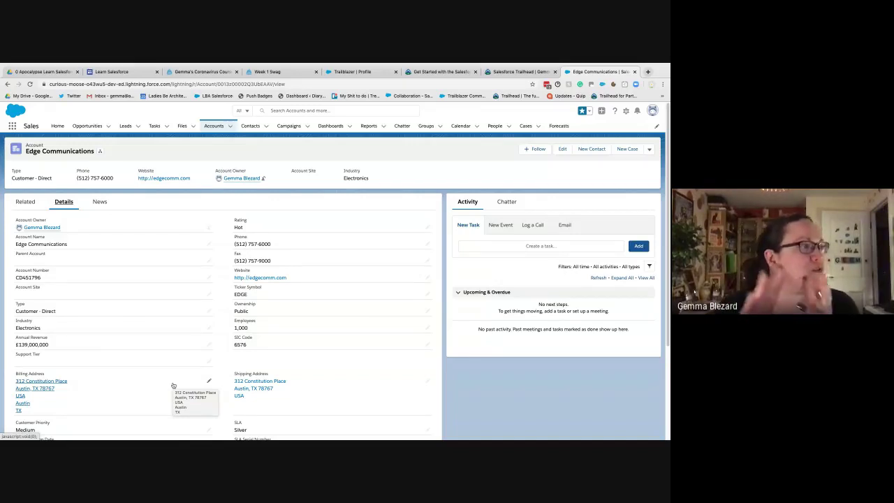
pyautogui.moveTo(173, 385); pyautogui.dragTo(173, 385)
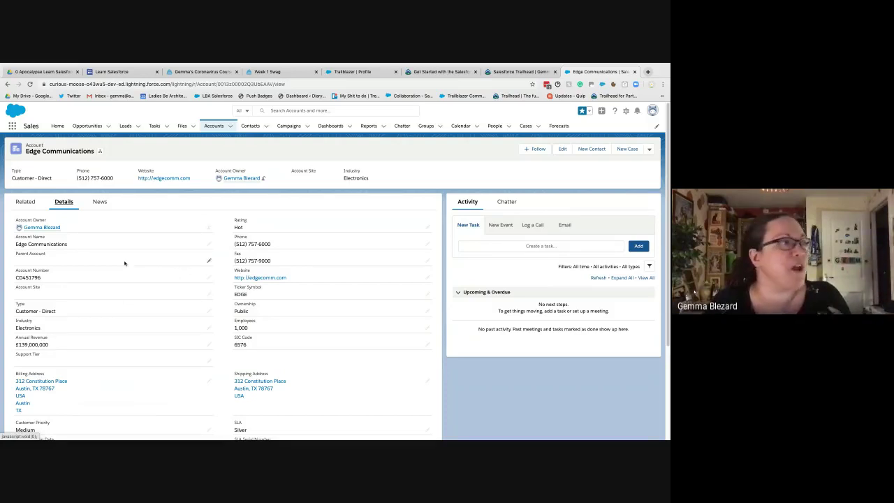
# Begin inline editing the Edge Communications Type field on the Details tab.
pyautogui.click(27, 203)
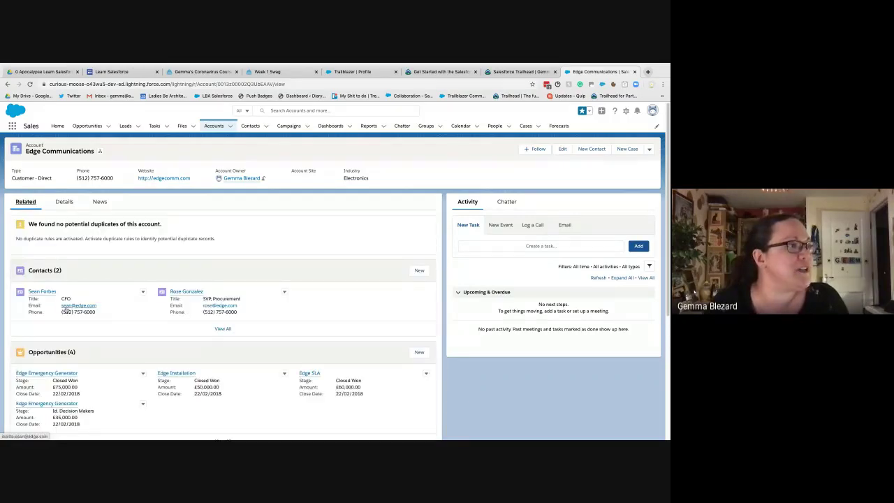
pyautogui.click(64, 201)
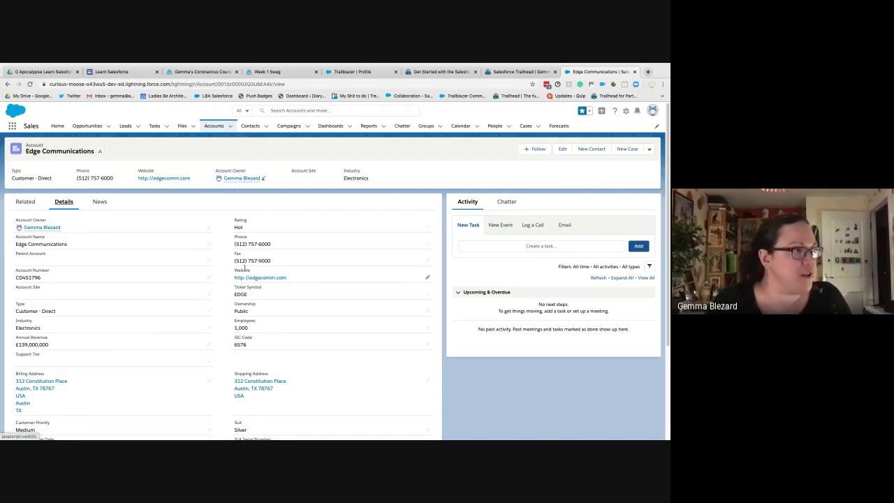
pyautogui.click(209, 311)
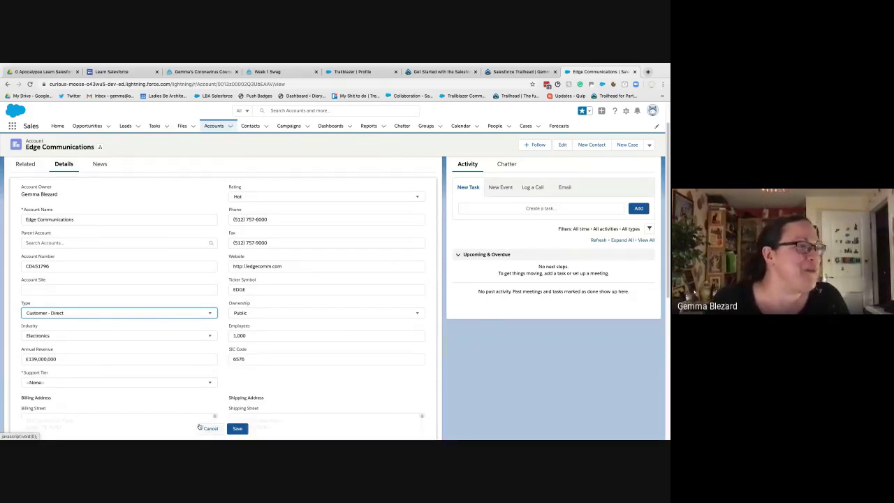
pyautogui.click(211, 428)
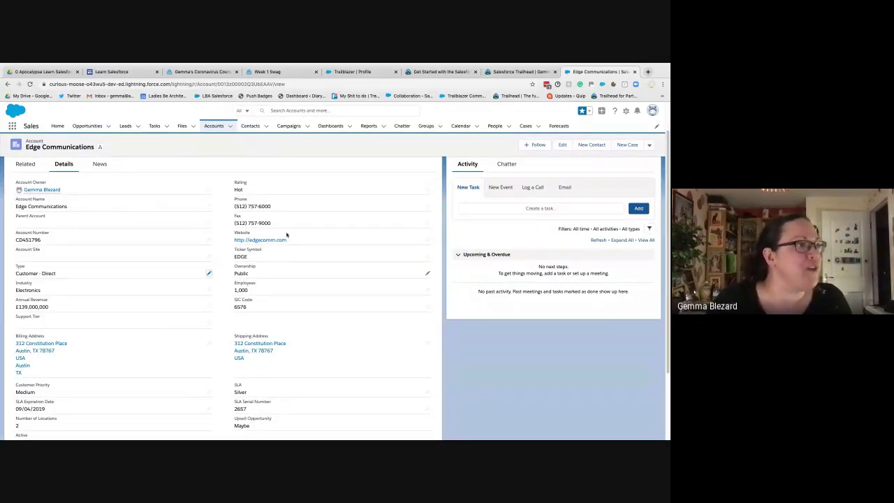
pyautogui.scroll(-3, 368, 304)
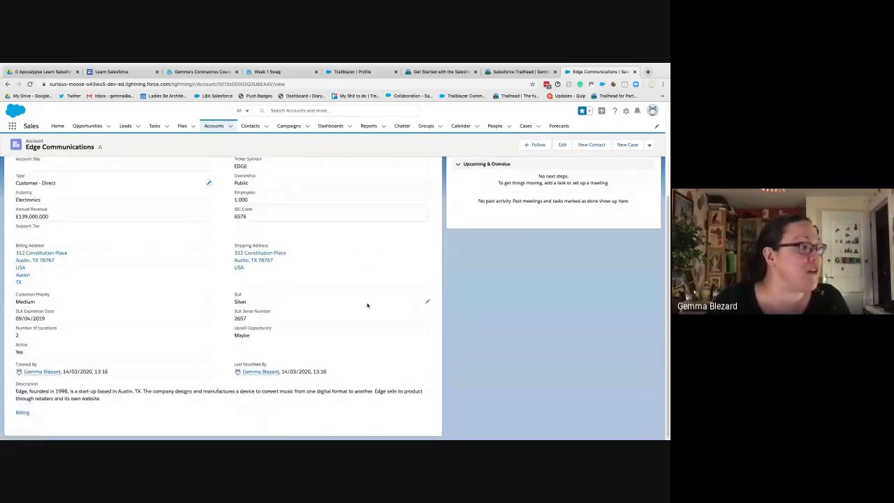
pyautogui.scroll(2, 105, 294)
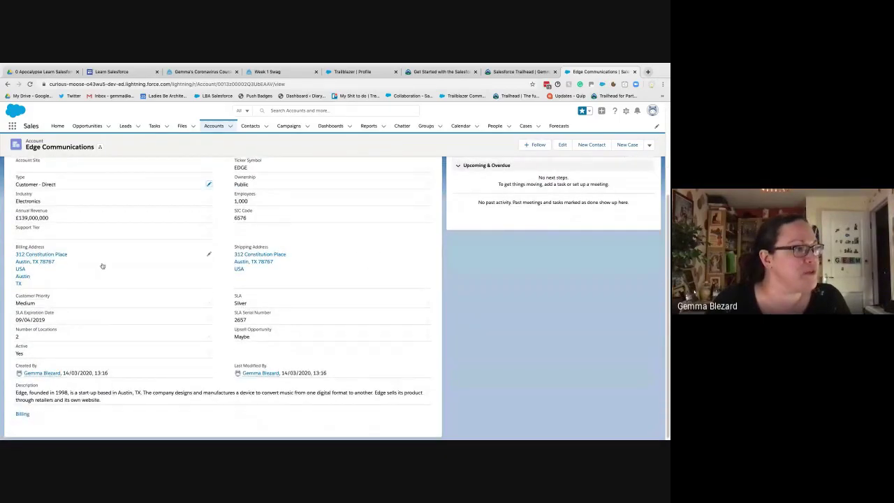
pyautogui.scroll(2, 110, 318)
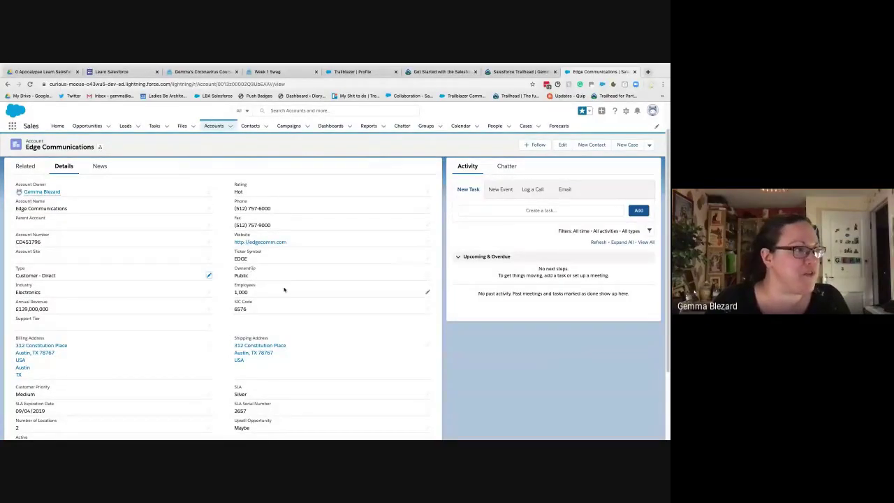
pyautogui.scroll(-3, 243, 335)
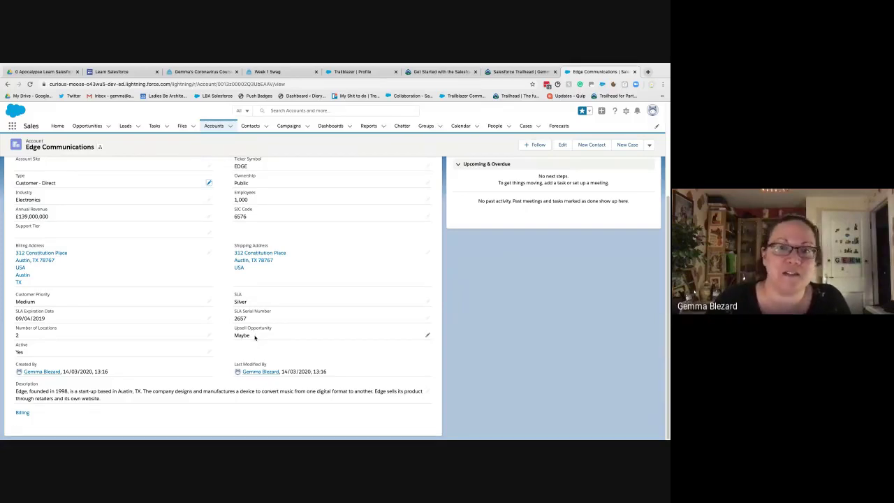
pyautogui.scroll(1, 262, 313)
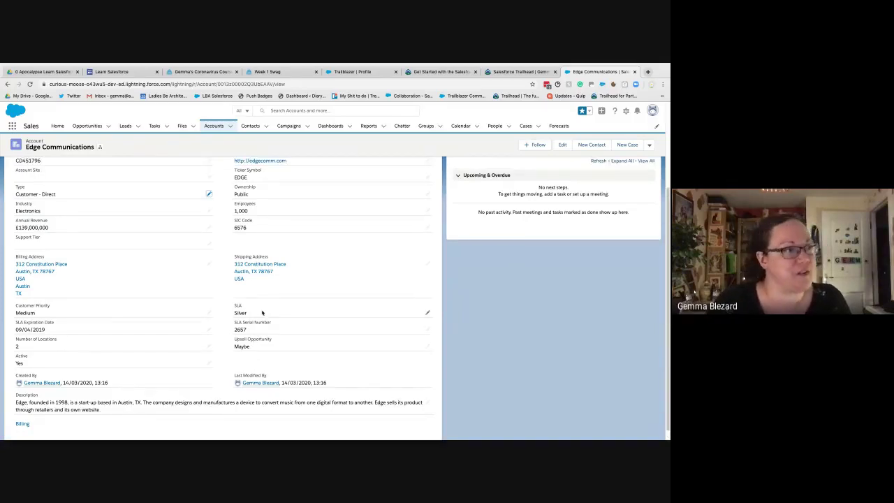
pyautogui.scroll(5, 262, 313)
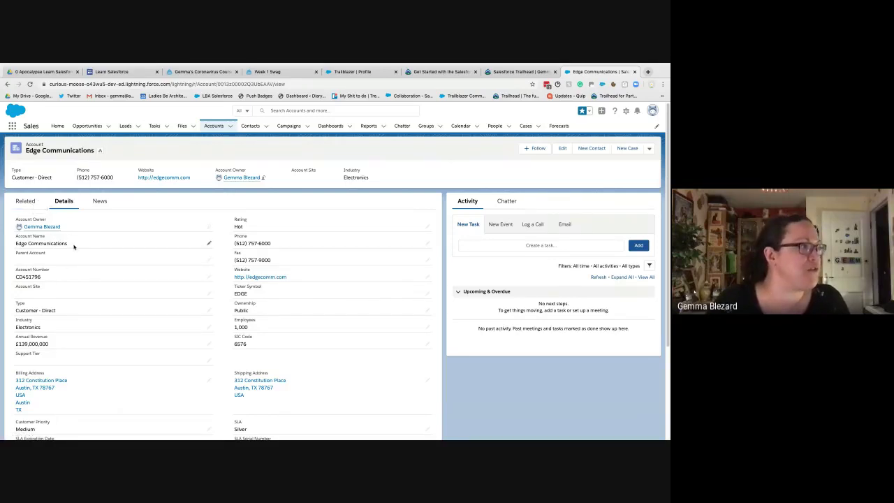
pyautogui.moveTo(53, 243); pyautogui.dragTo(17, 244)
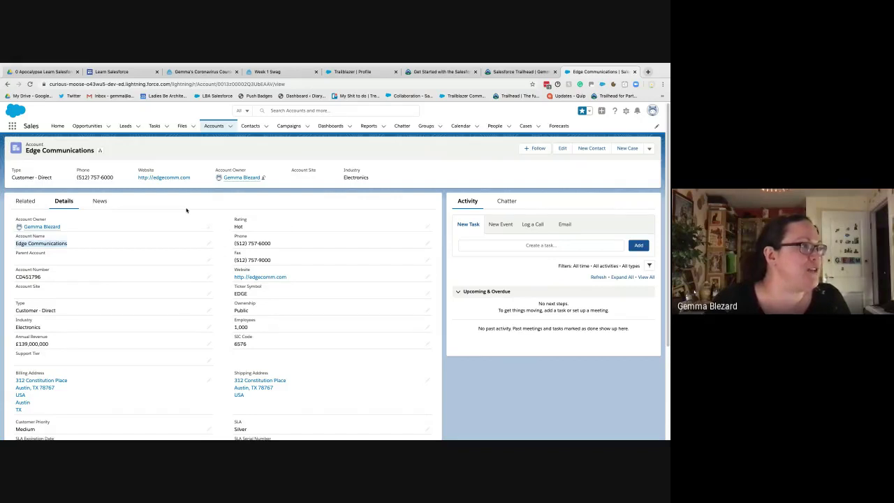
# Put the Edge Communications Details fields back into inline edit mode.
pyautogui.click(37, 260)
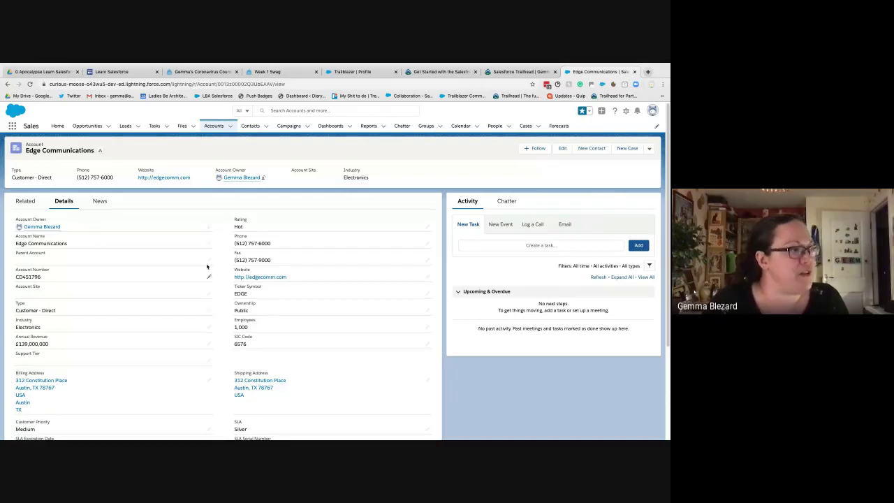
pyautogui.click(208, 243)
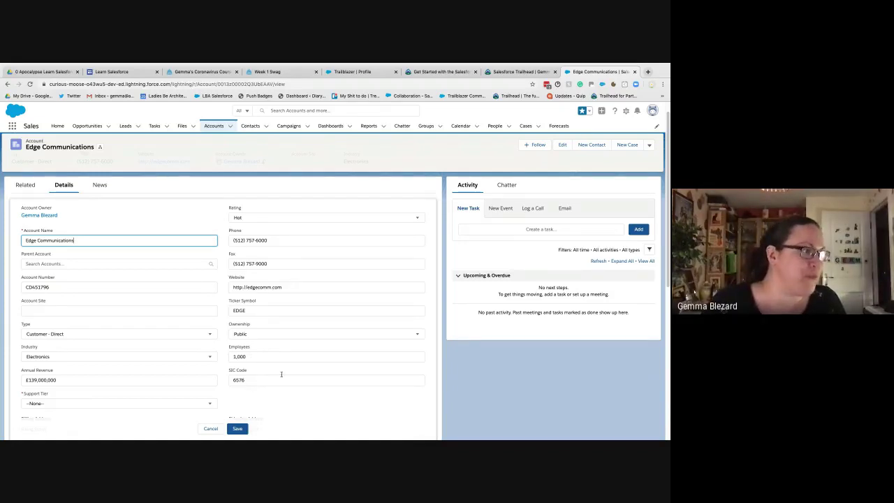
# After the save attempt flags Support Tier as required, set Support Tier to Gold.
pyautogui.scroll(-2, 232, 360)
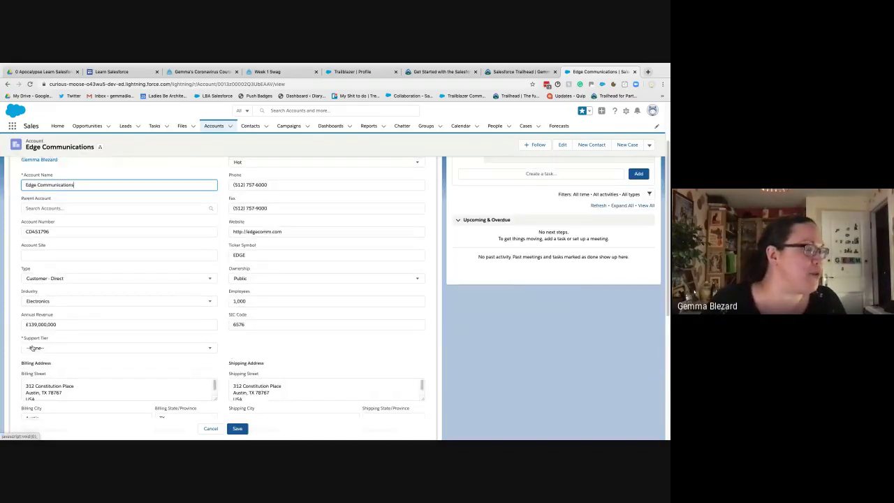
pyautogui.scroll(-1, 304, 351)
pyautogui.scroll(-2, 304, 350)
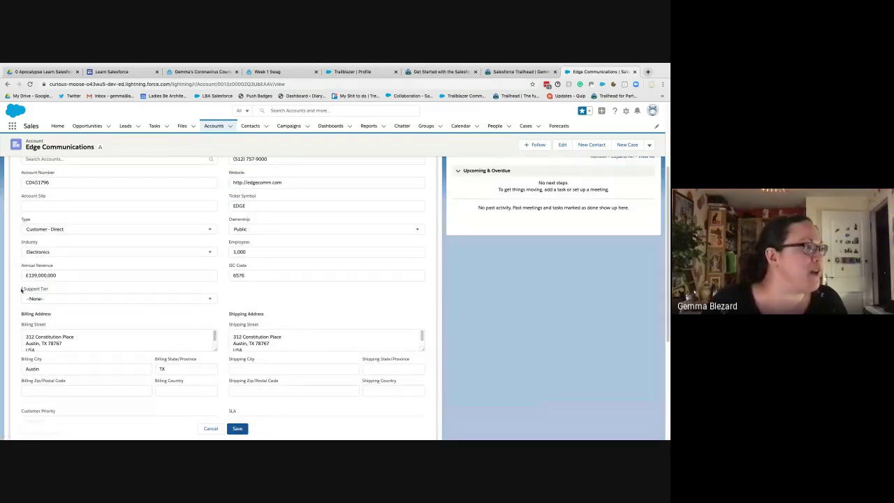
pyautogui.tripleClick(21, 288)
pyautogui.click(23, 289)
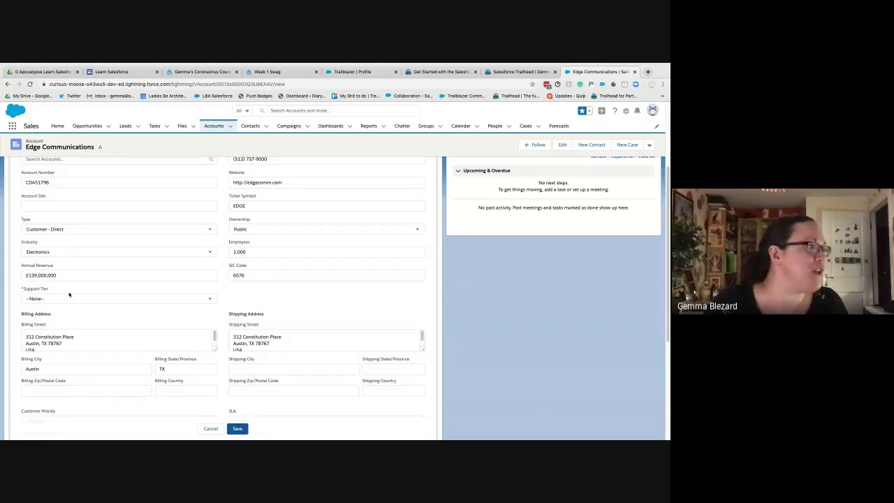
pyautogui.click(237, 428)
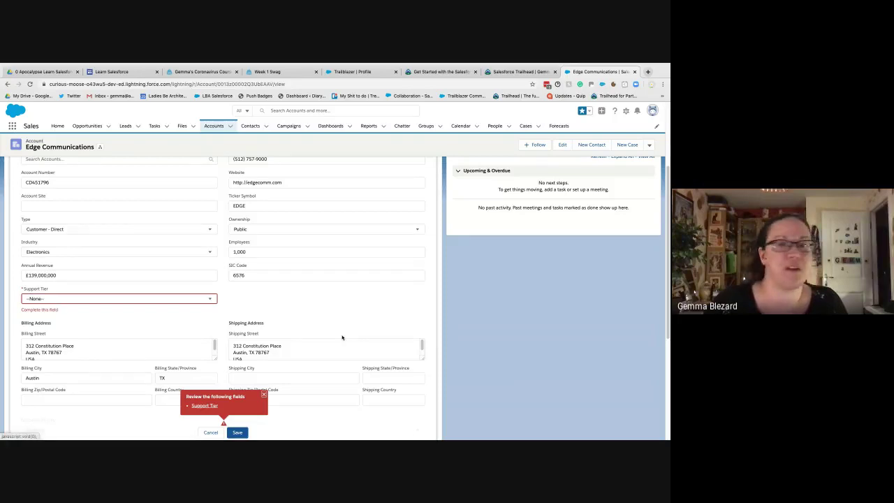
pyautogui.click(176, 301)
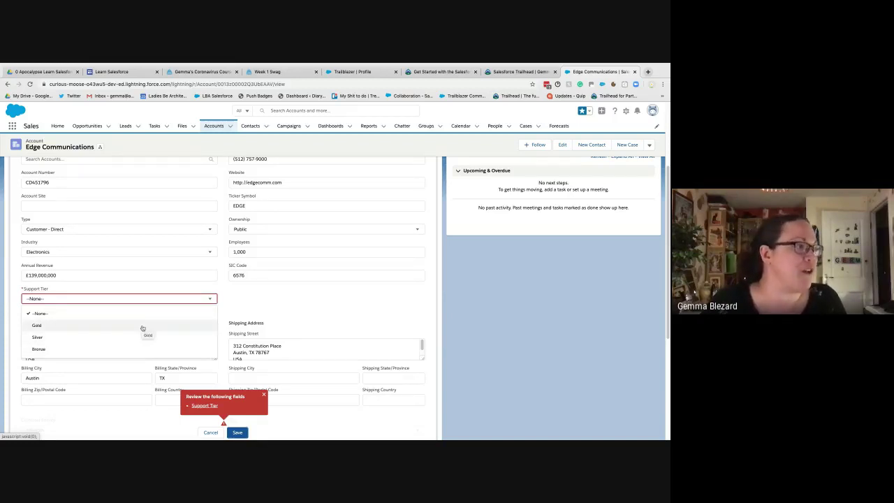
pyautogui.click(142, 327)
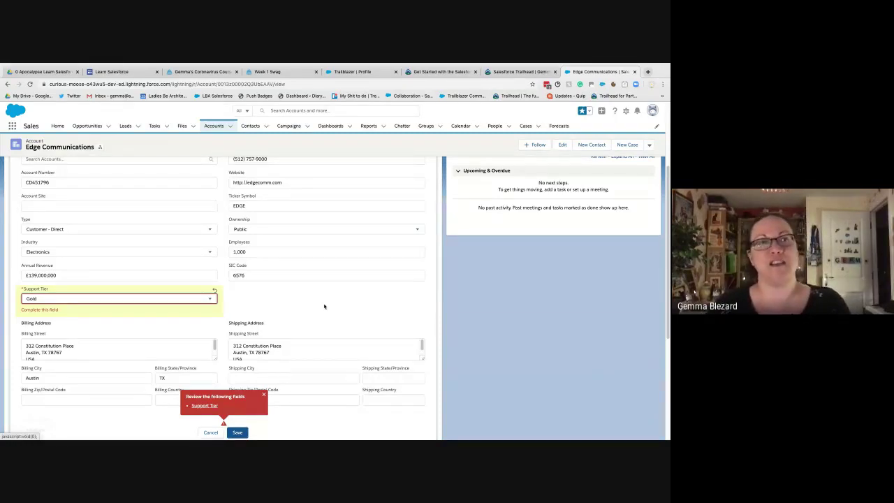
# Save the Gold Support Tier and check the Created By and Last Modified By dates.
pyautogui.click(238, 432)
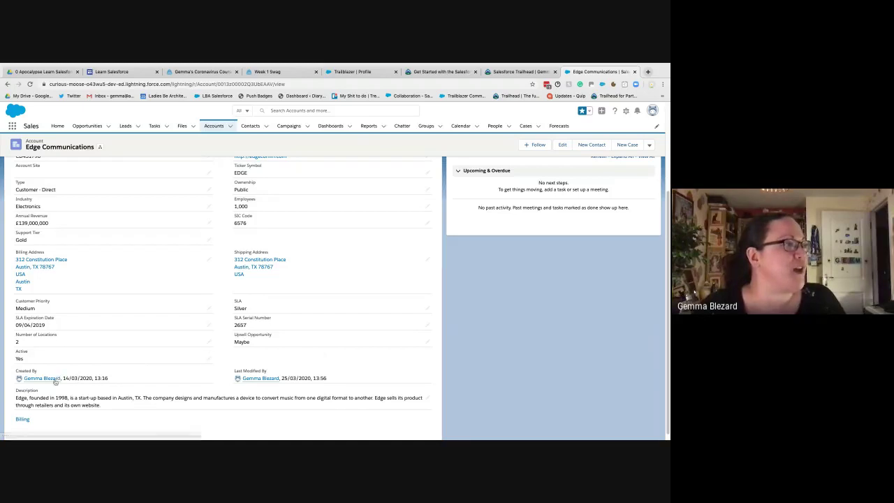
pyautogui.moveTo(329, 379); pyautogui.dragTo(281, 378)
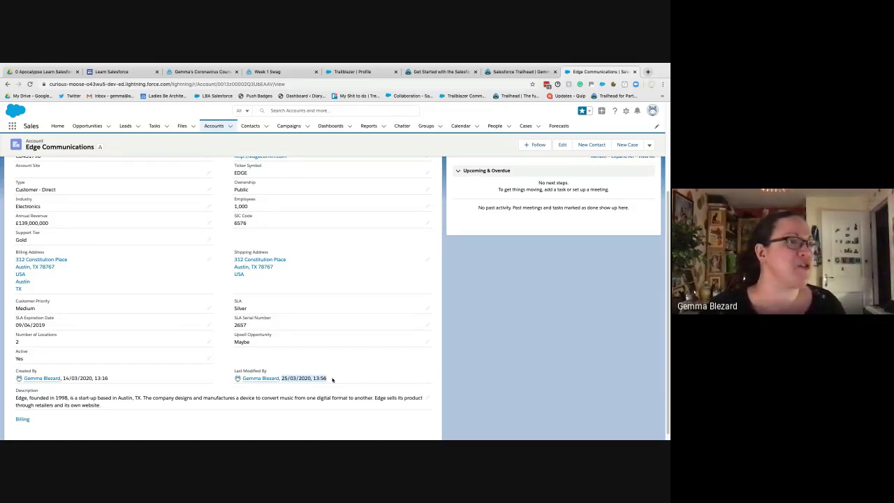
pyautogui.moveTo(114, 377); pyautogui.dragTo(62, 377)
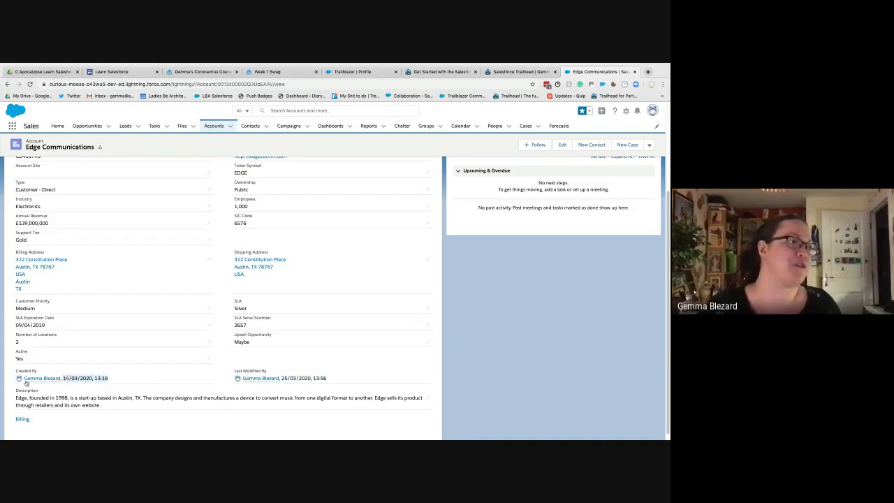
pyautogui.moveTo(33, 379)
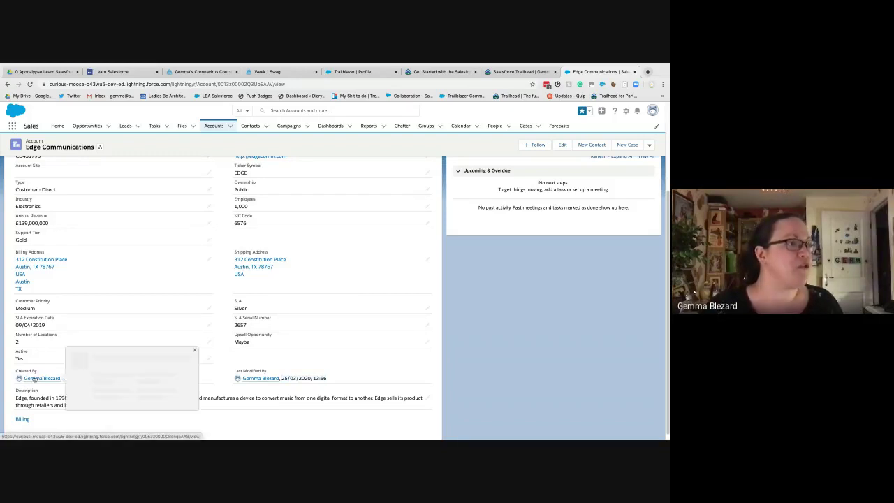
pyautogui.moveTo(326, 378); pyautogui.dragTo(246, 383)
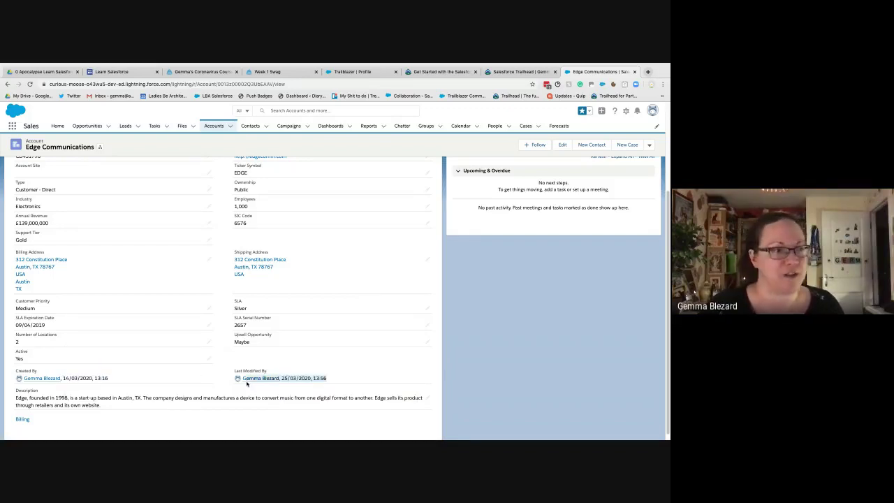
pyautogui.scroll(5, 183, 417)
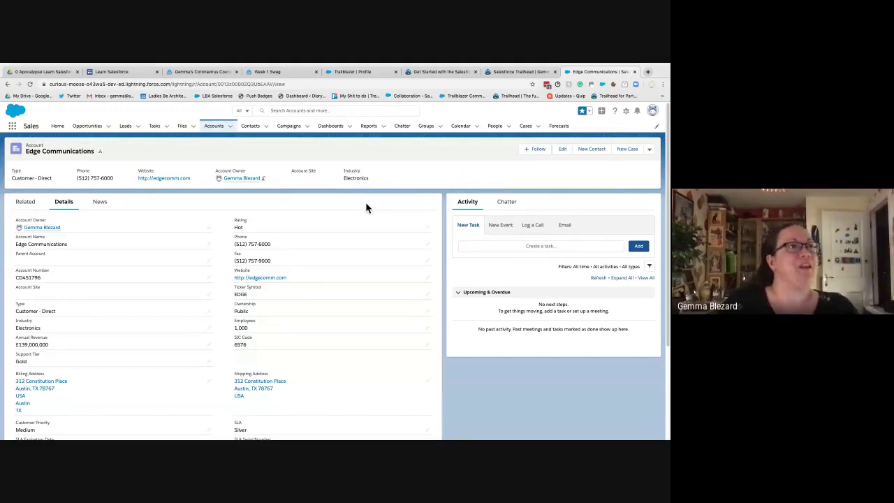
# Return to the Get Started with the Salesforce Platform unit and scroll to 'Your First Trailhead Playground'.
pyautogui.click(447, 71)
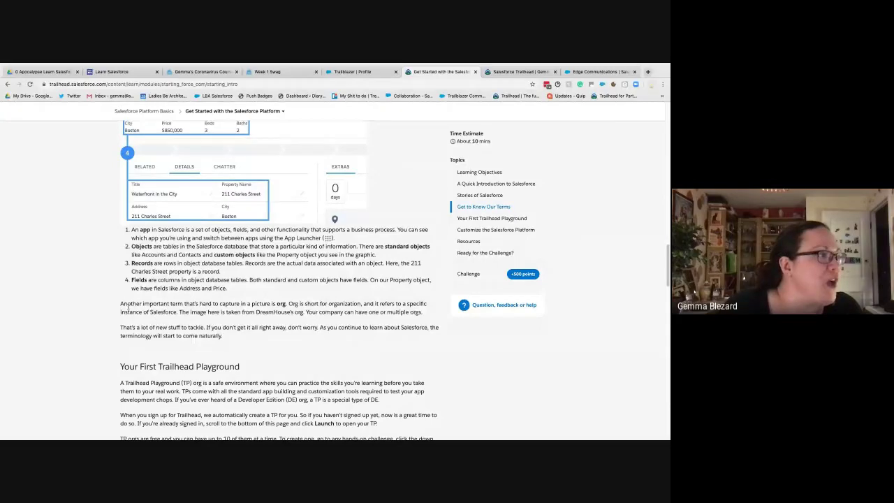
pyautogui.moveTo(127, 307); pyautogui.dragTo(364, 305)
pyautogui.click(288, 303)
pyautogui.click(291, 310)
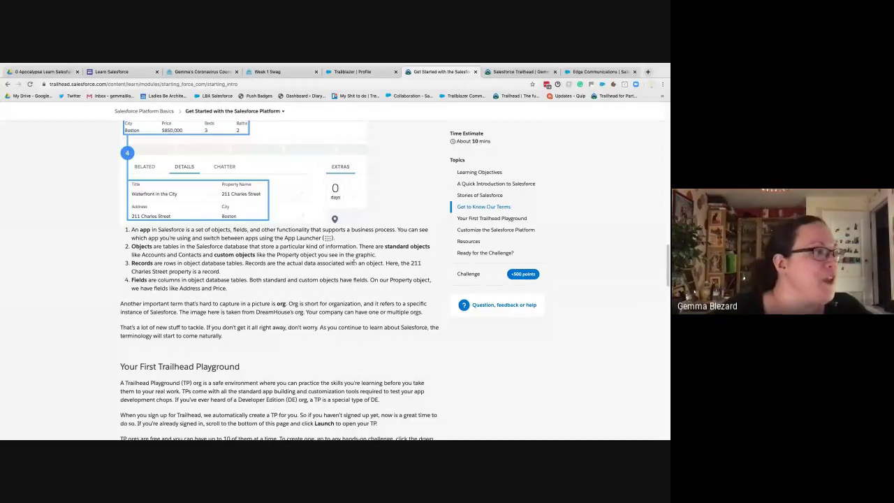
pyautogui.scroll(-5, 349, 270)
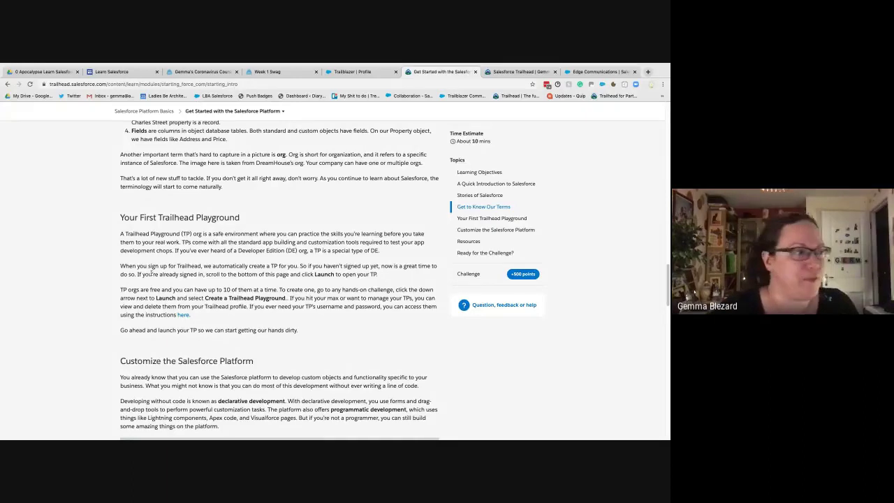
pyautogui.scroll(-1, 151, 274)
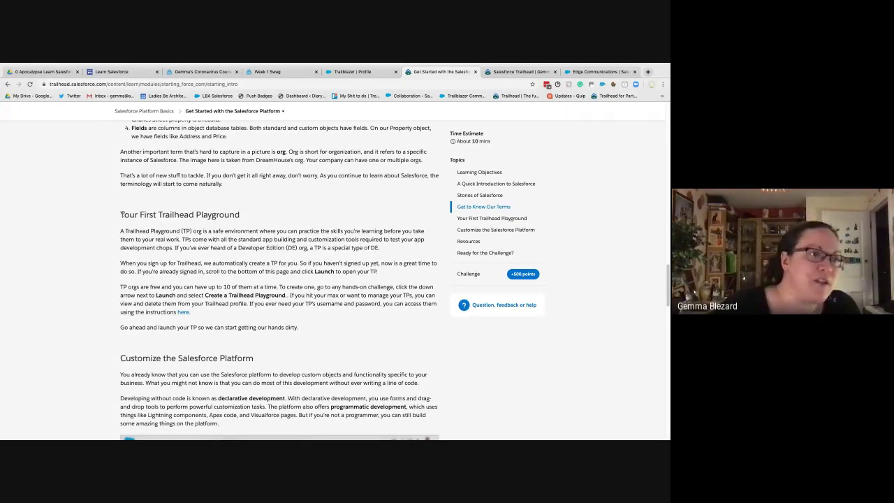
pyautogui.scroll(-1, 131, 242)
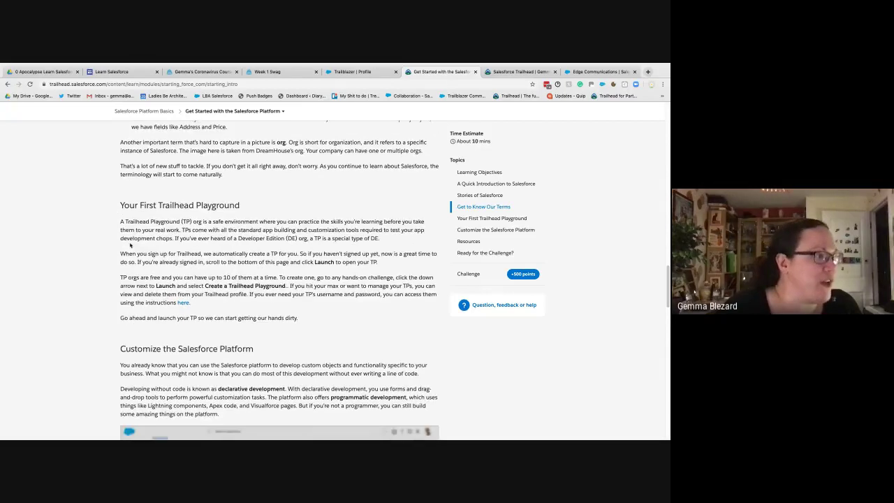
pyautogui.scroll(-1, 129, 245)
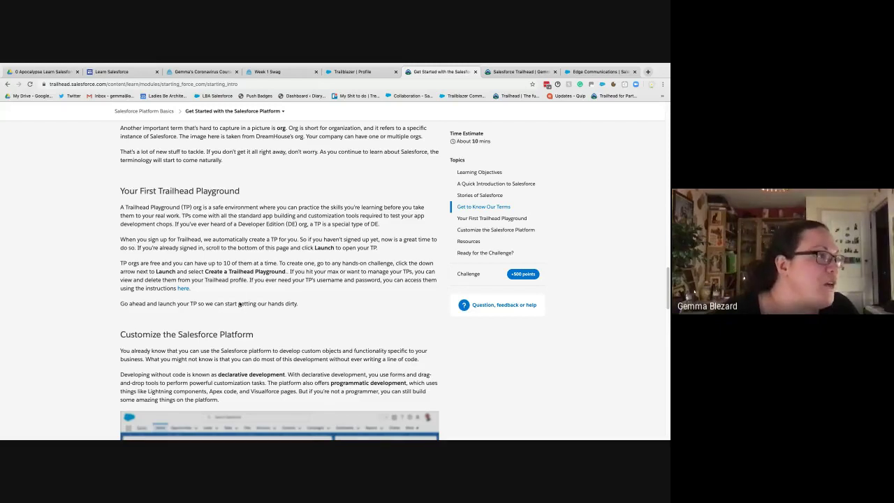
# Note the 10 free playgrounds limit, then scroll to the completed 'Ready for the Challenge?' assessment.
pyautogui.moveTo(143, 265); pyautogui.dragTo(300, 268)
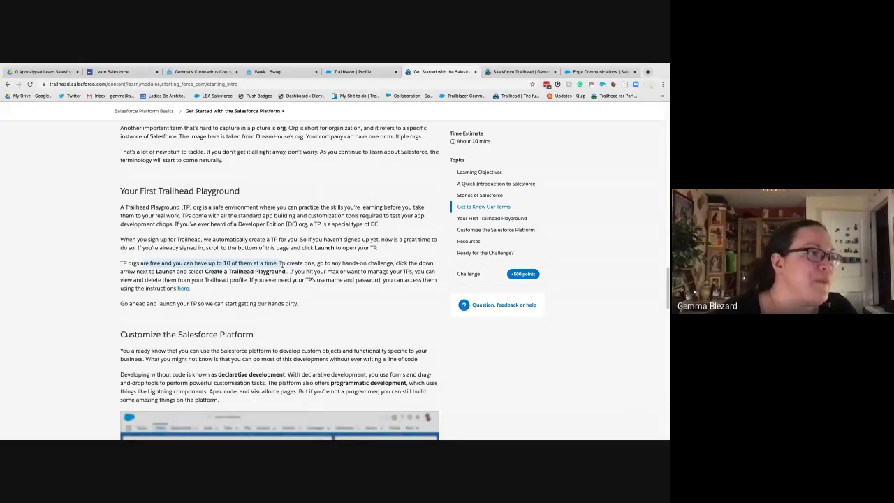
pyautogui.click(339, 289)
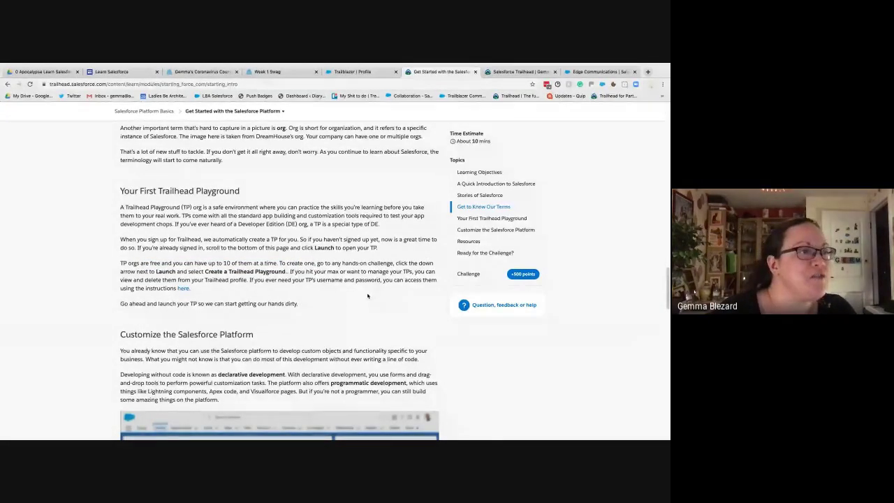
pyautogui.scroll(-2, 367, 296)
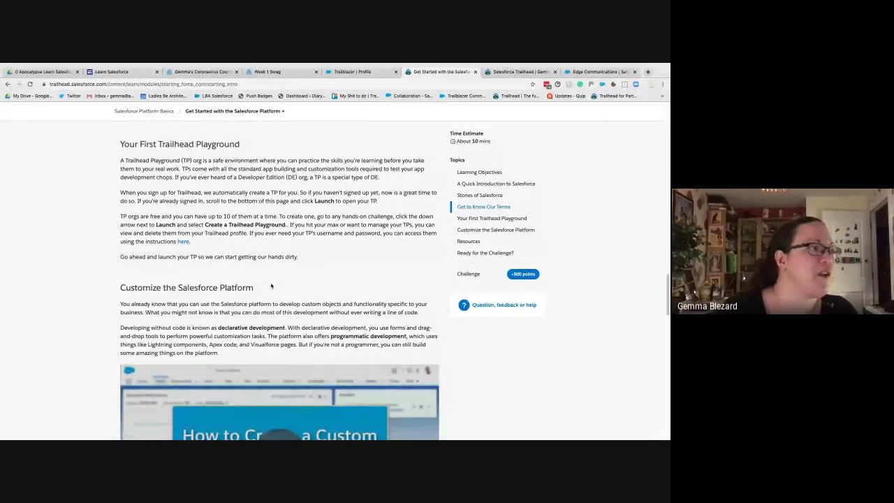
pyautogui.scroll(-1, 396, 330)
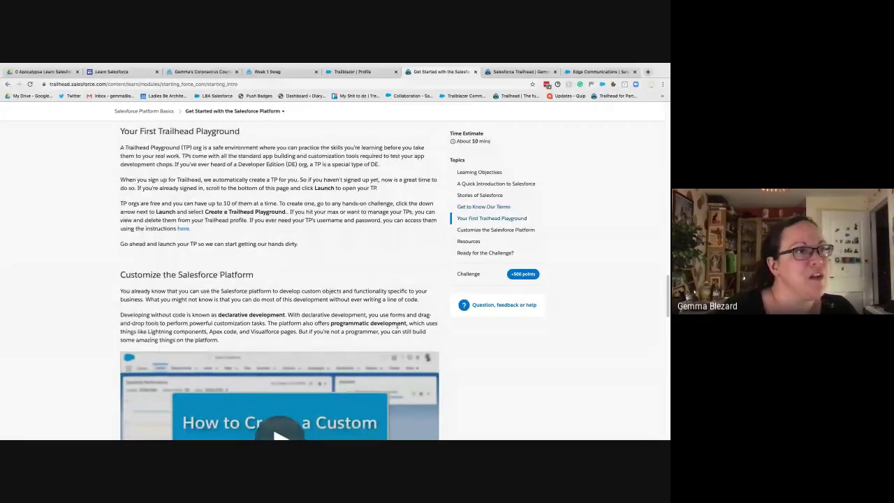
pyautogui.scroll(-5, 400, 325)
pyautogui.scroll(-1, 397, 325)
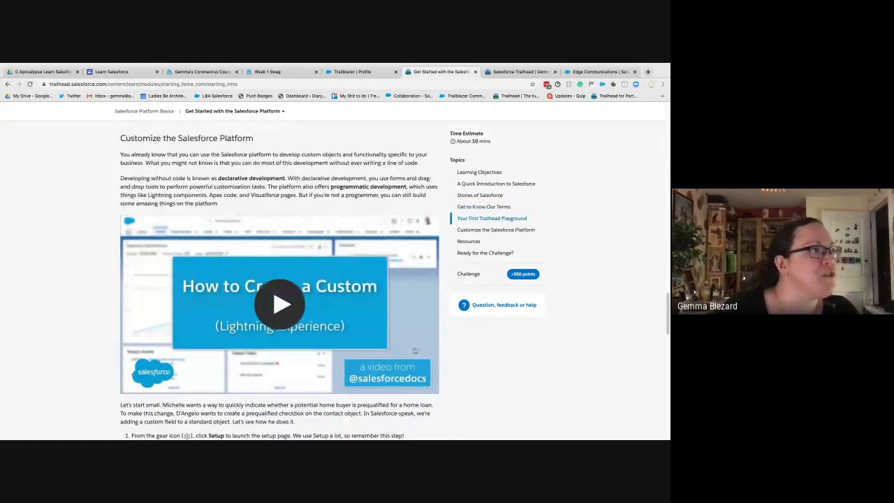
pyautogui.scroll(-8, 434, 371)
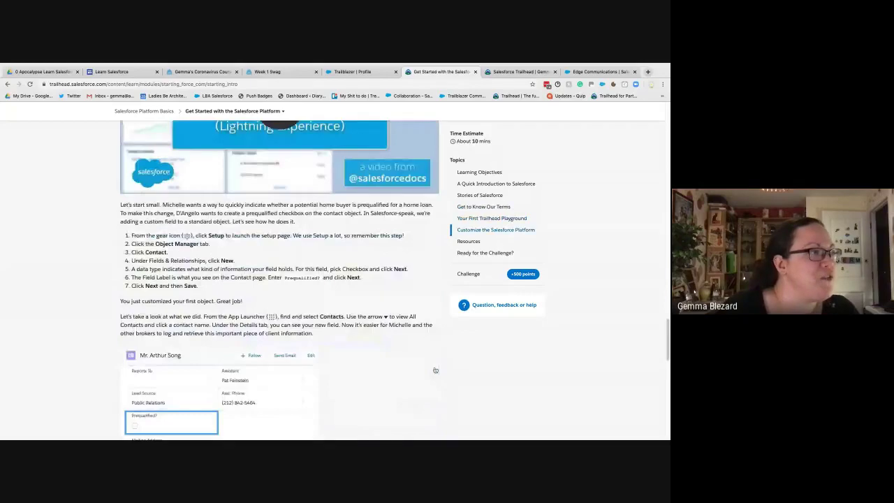
pyautogui.scroll(-2, 434, 370)
pyautogui.scroll(-7, 434, 370)
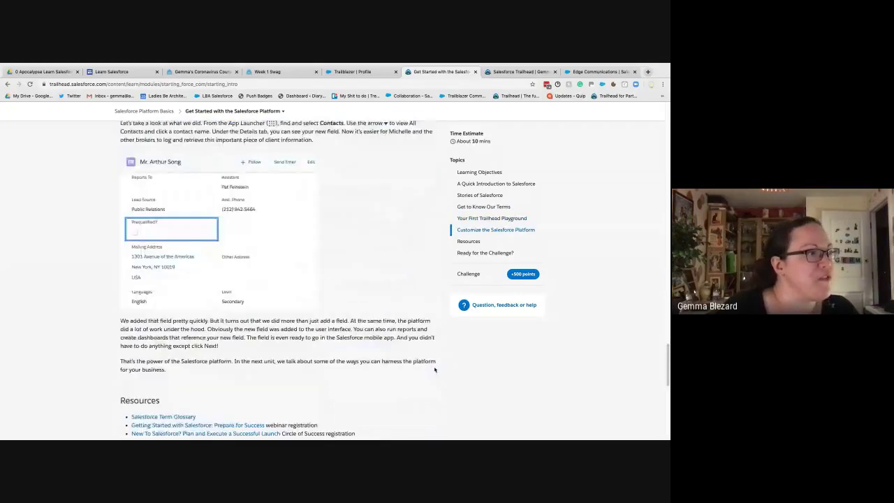
pyautogui.scroll(-17, 434, 370)
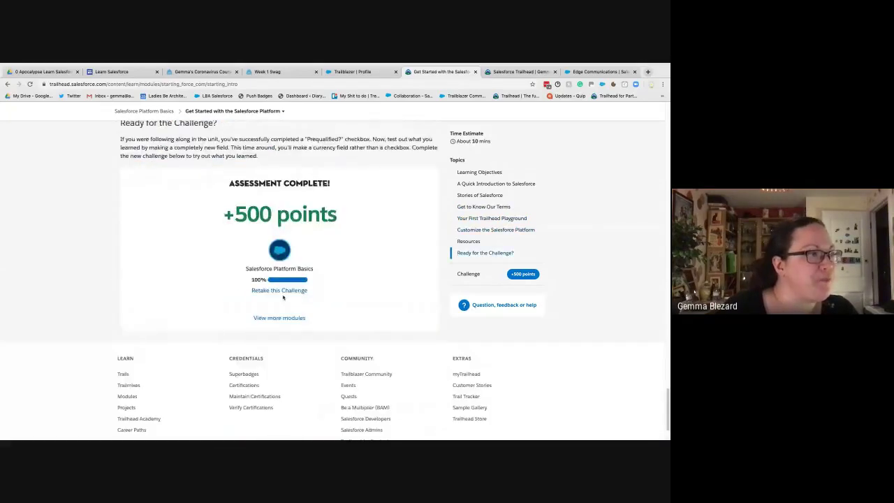
# Retake the challenge to show the 500-point Loan Amount Currency field task on Contact.
pyautogui.click(283, 290)
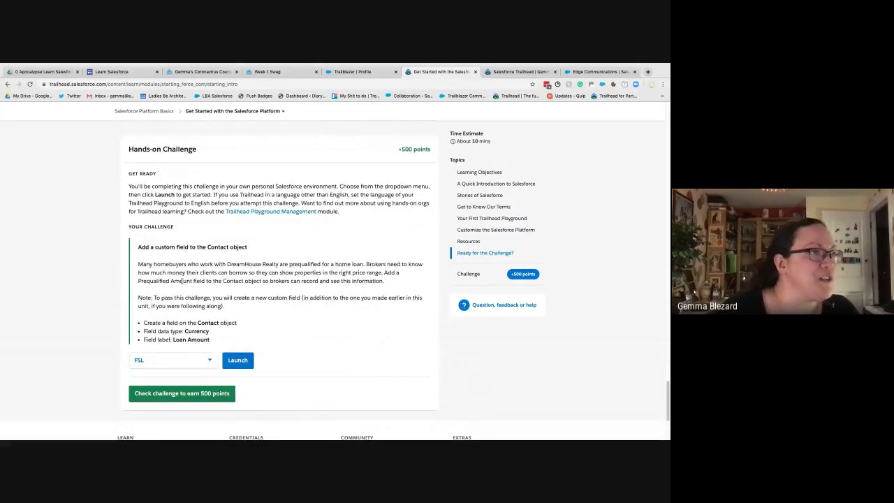
pyautogui.moveTo(387, 159); pyautogui.dragTo(372, 155)
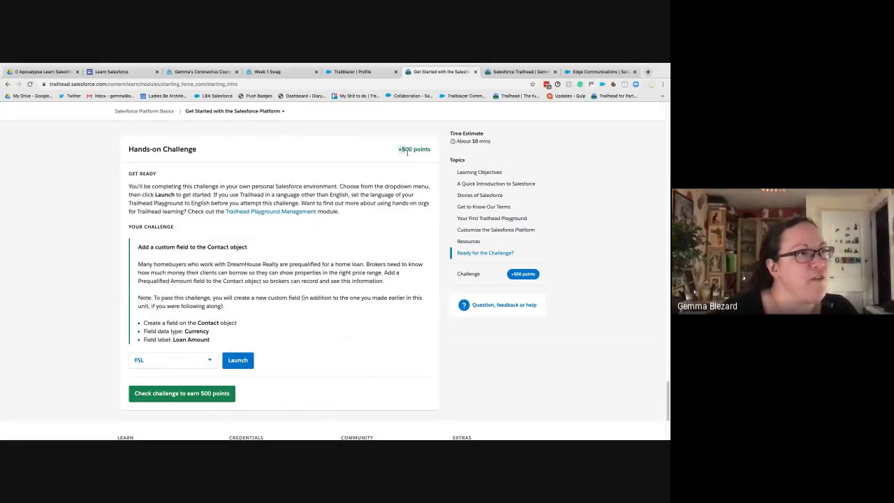
pyautogui.click(372, 155)
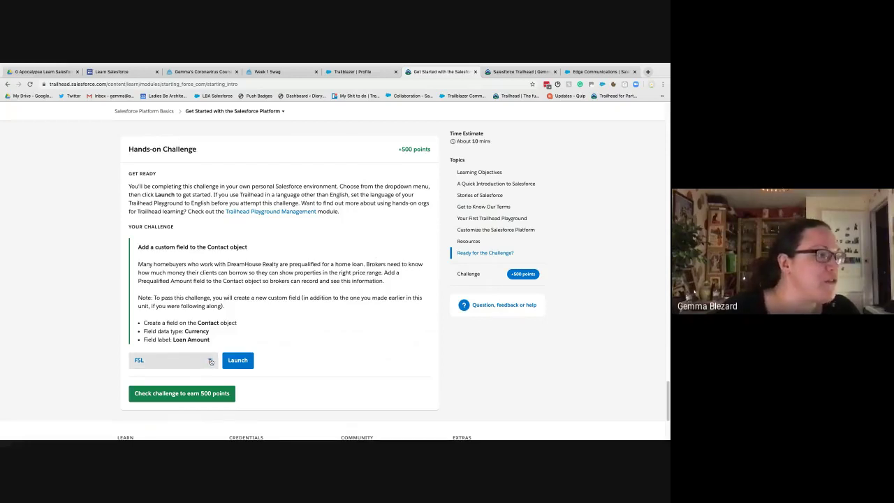
pyautogui.scroll(-1, 222, 342)
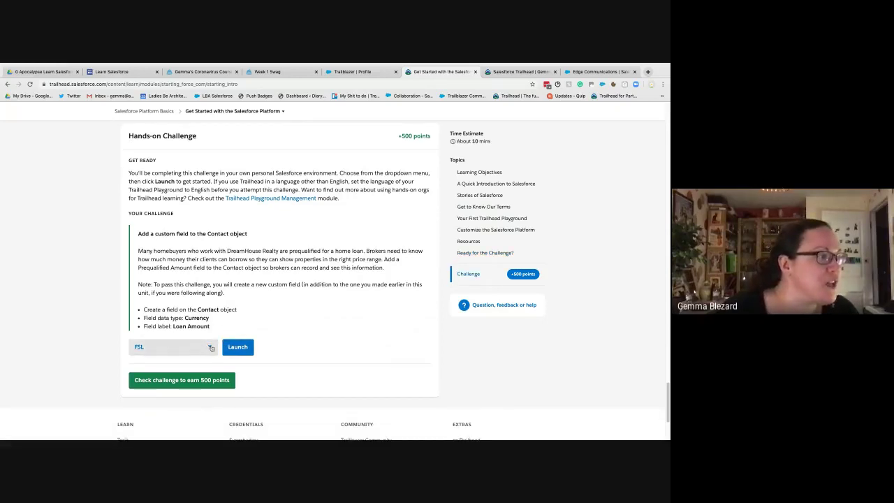
# From the hands-on org list beside Launch, choose 'Create a Trailhead Playground' for the Contact challenge.
pyautogui.click(211, 347)
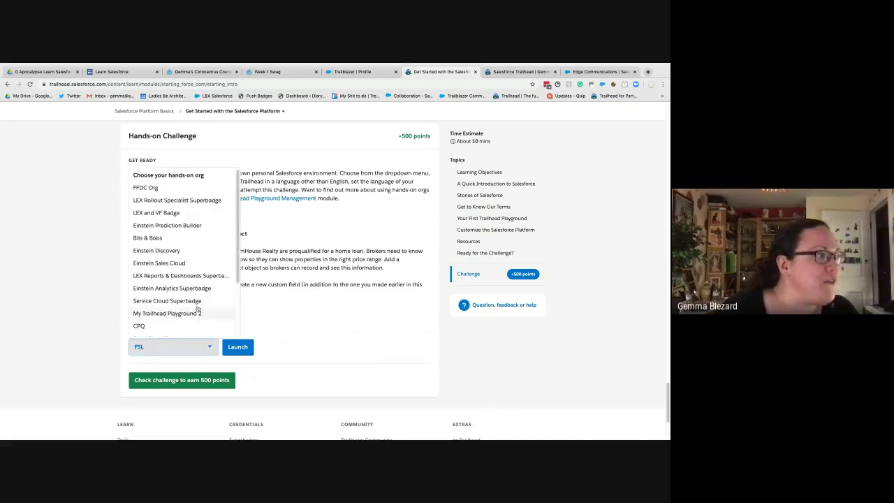
pyautogui.scroll(-3, 199, 308)
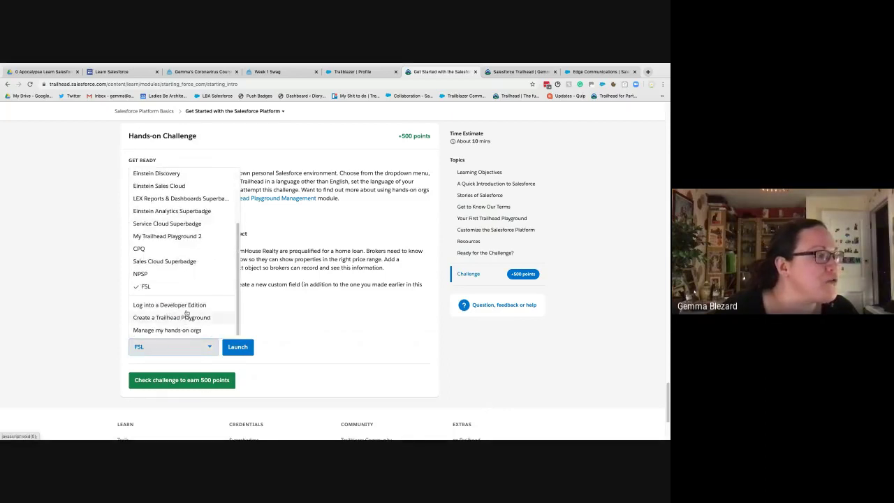
pyautogui.scroll(-1, 189, 313)
pyautogui.scroll(-1, 186, 313)
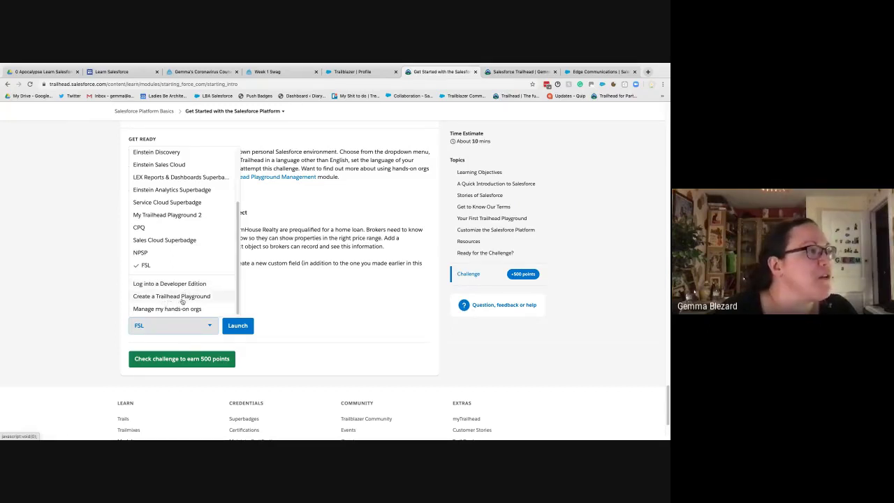
pyautogui.click(182, 299)
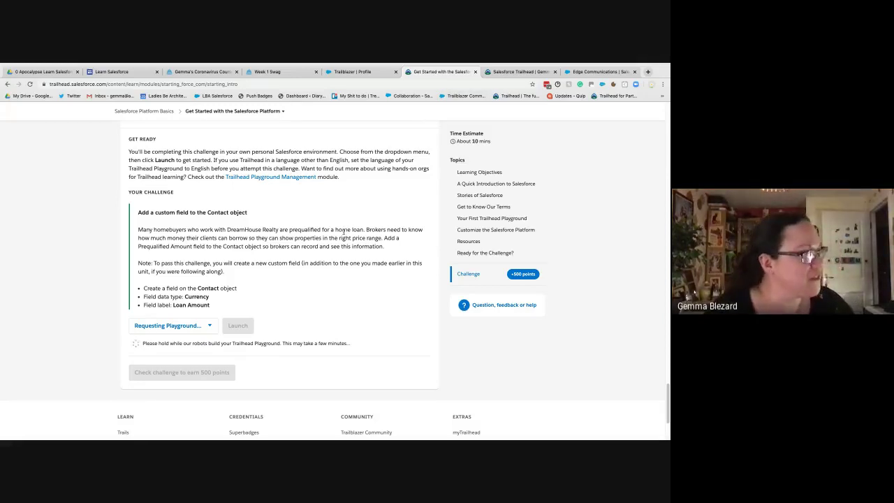
# Show the Hands-On Orgs list of Developer Edition and Trailhead Playground orgs, including the one labelled FSL.
pyautogui.click(496, 72)
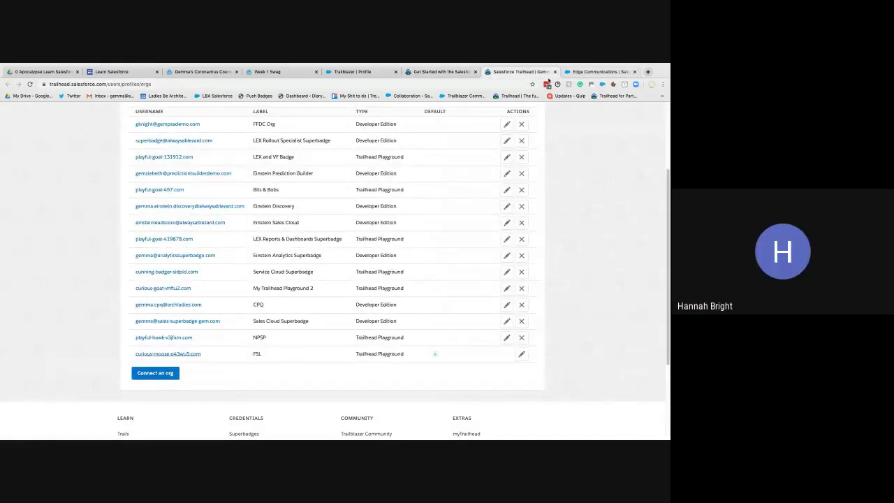
# Check the Edge Communications account tab twice, returning each time to the 'Get Started with the Salesforce Platform' challenge page.
pyautogui.click(593, 72)
pyautogui.click(440, 72)
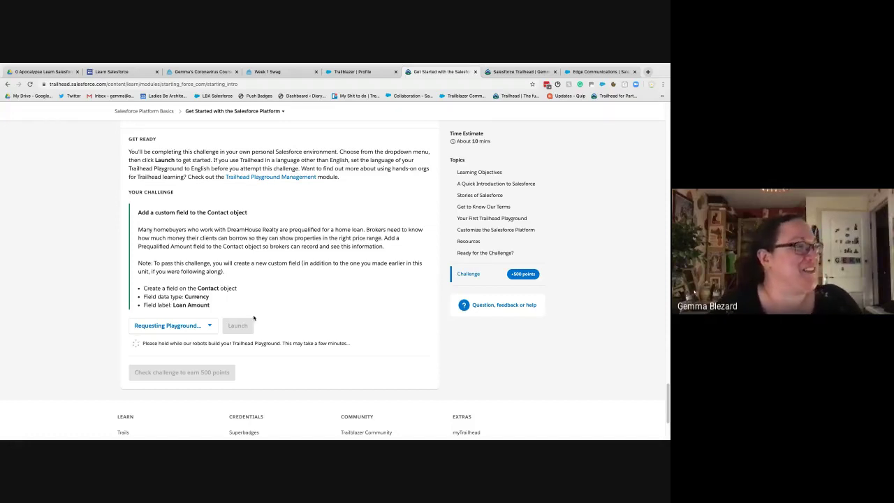
pyautogui.click(600, 71)
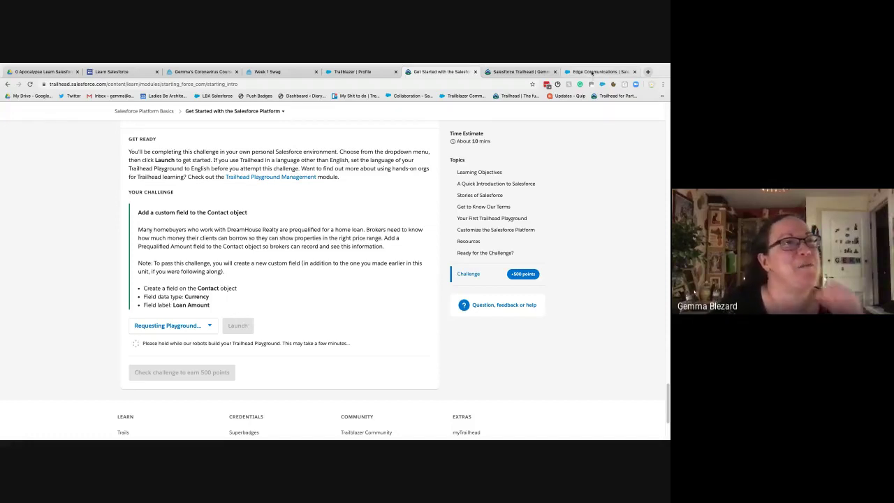
pyautogui.click(450, 72)
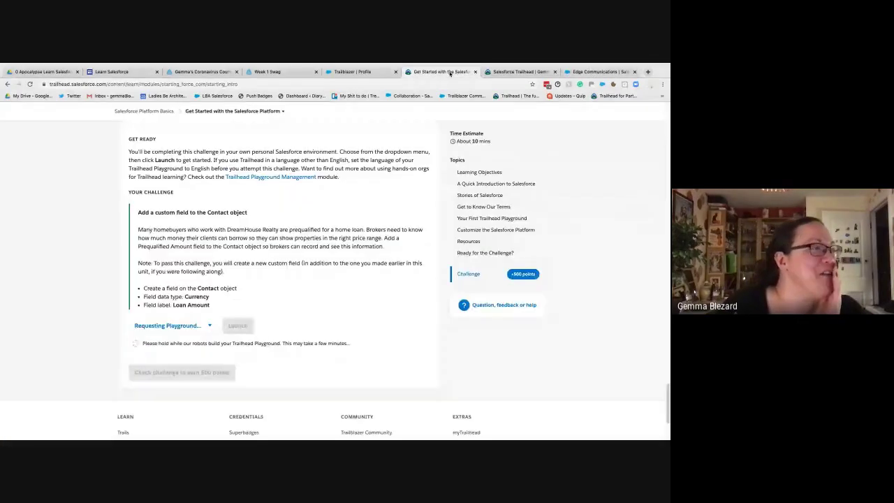
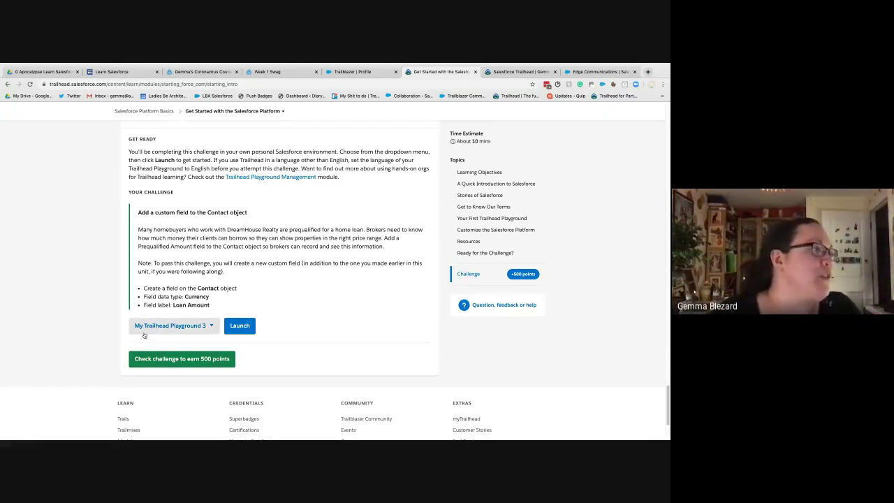
# Launch the Trailhead Playground, then close the Salesforce Trailhead and Edge Communications tabs.
pyautogui.click(240, 325)
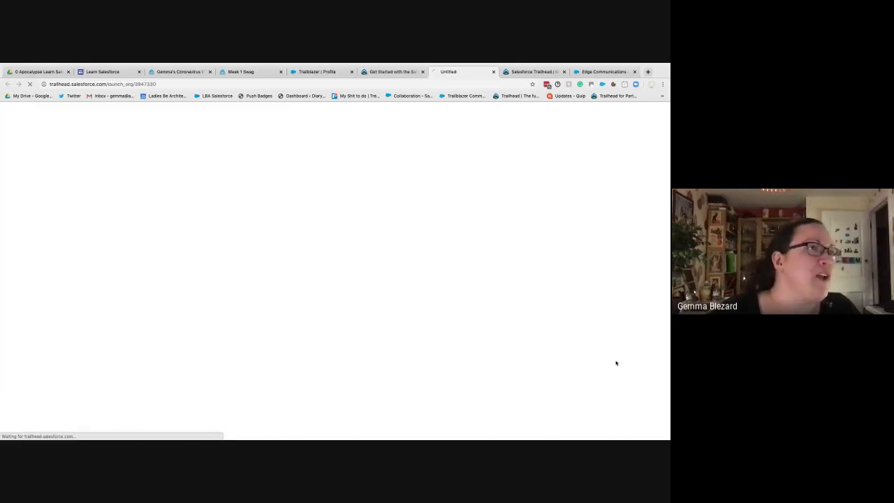
pyautogui.click(563, 71)
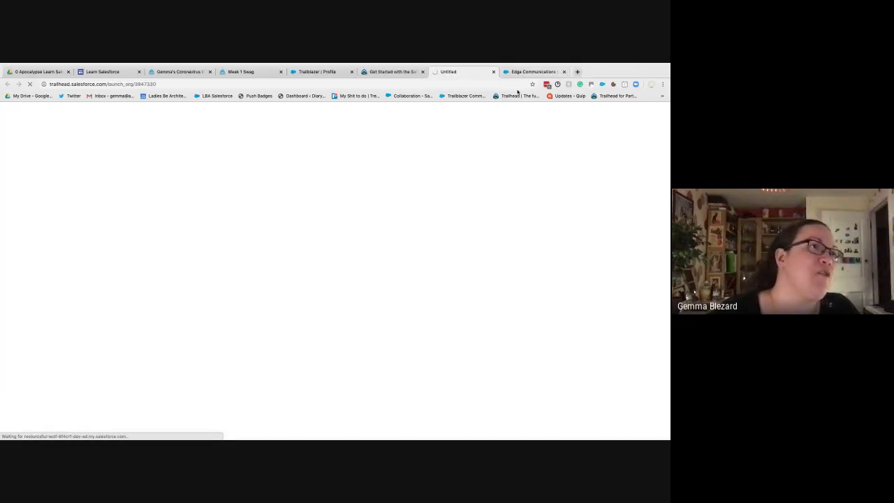
pyautogui.click(563, 71)
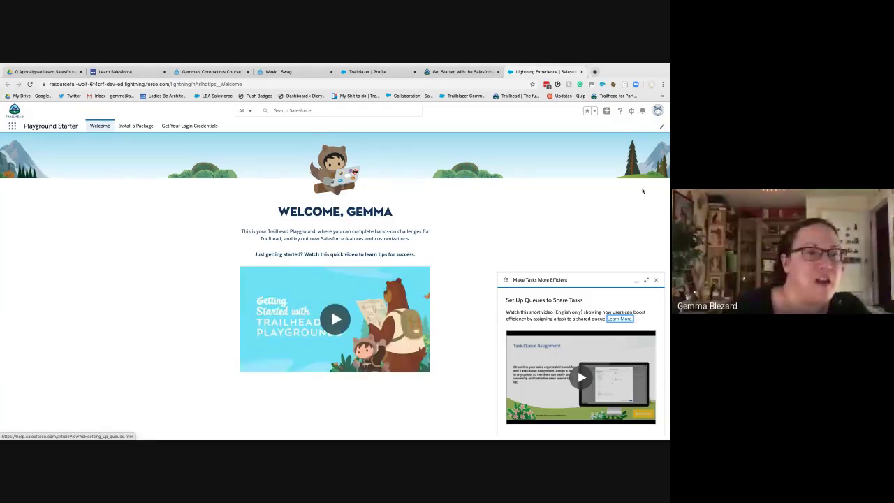
# Tuck away the Make Tasks More Efficient panel, recheck the challenge, and open the App Launcher.
pyautogui.click(635, 280)
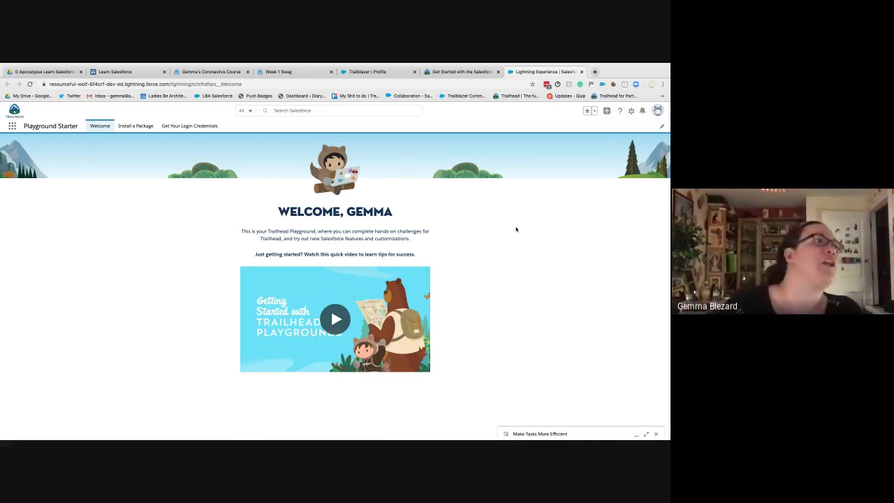
pyautogui.click(471, 72)
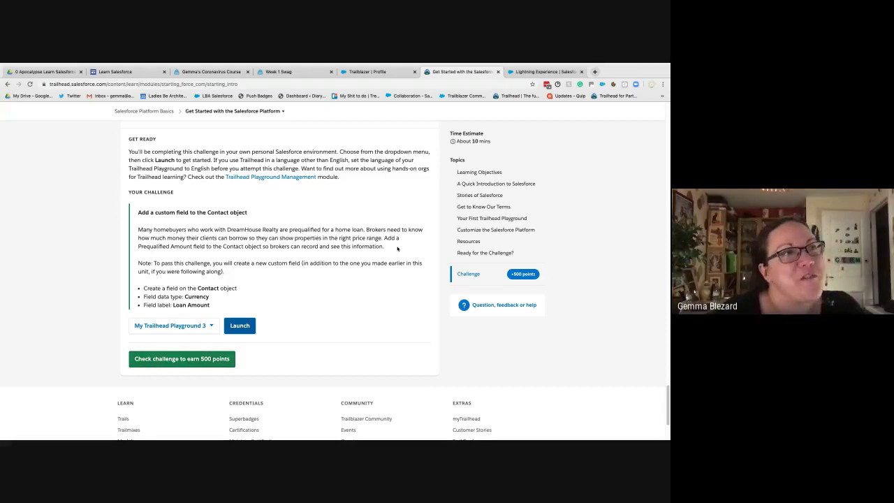
pyautogui.click(545, 71)
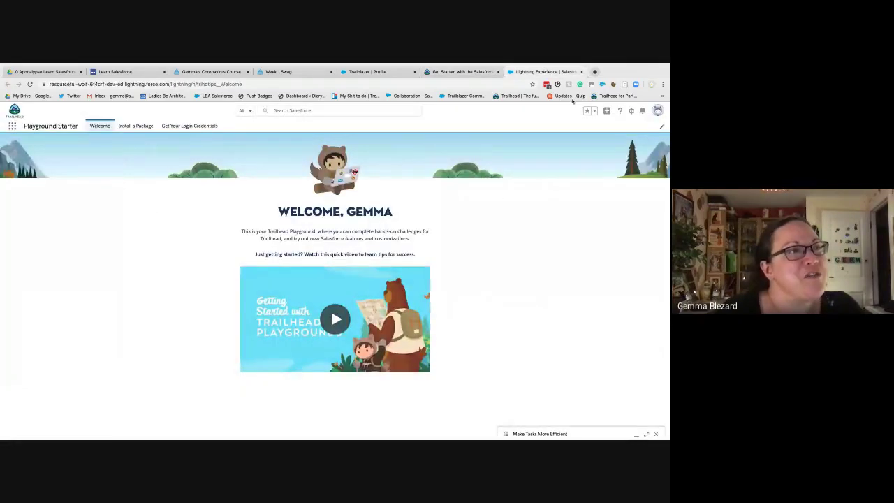
pyautogui.click(447, 72)
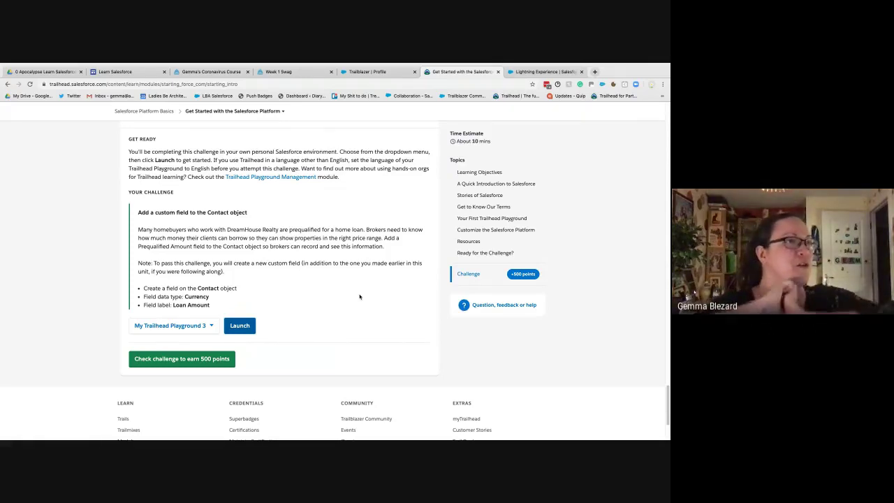
pyautogui.click(541, 70)
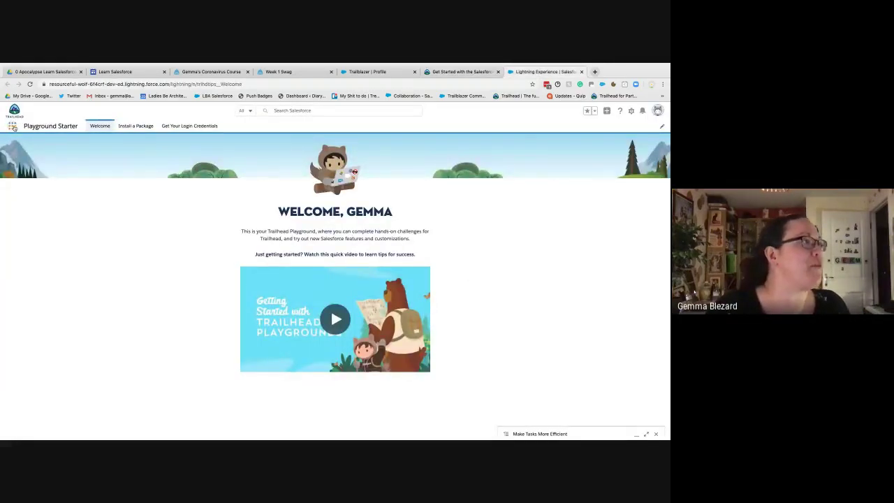
pyautogui.click(13, 127)
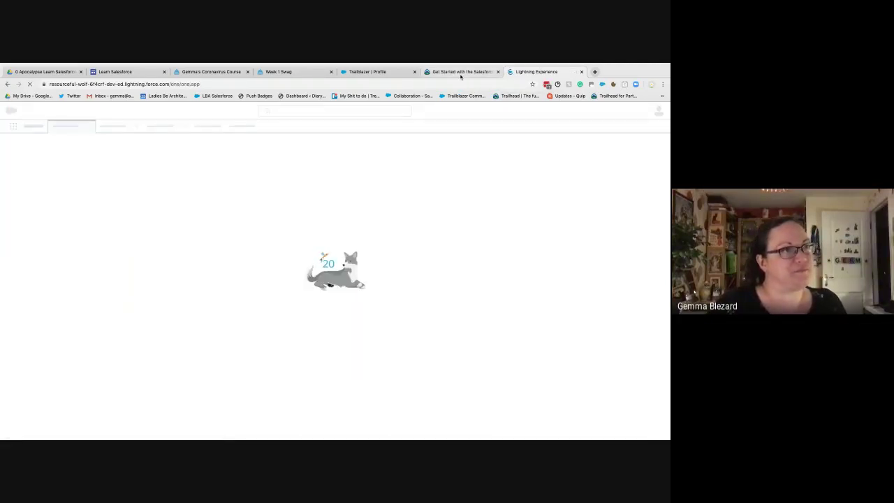
# Glance at the Trailhead challenge page, then return to the Sales app's Home page.
pyautogui.click(460, 72)
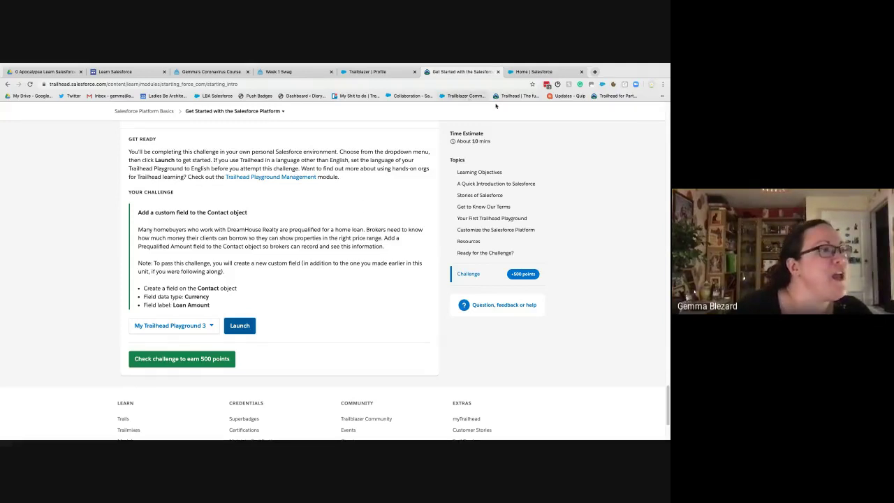
pyautogui.click(534, 71)
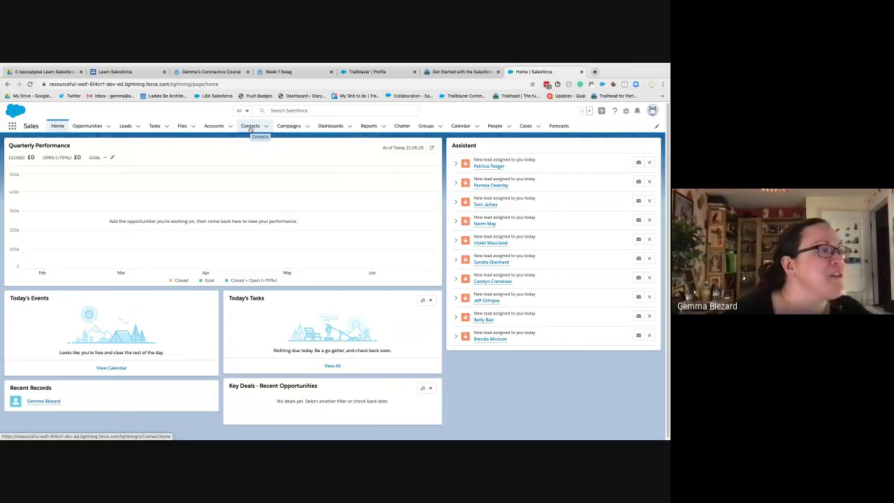
pyautogui.click(250, 126)
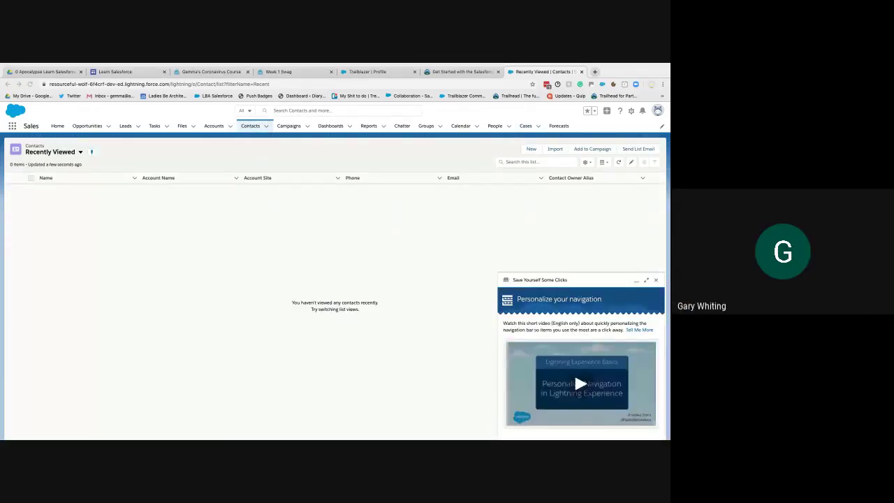
pyautogui.click(655, 280)
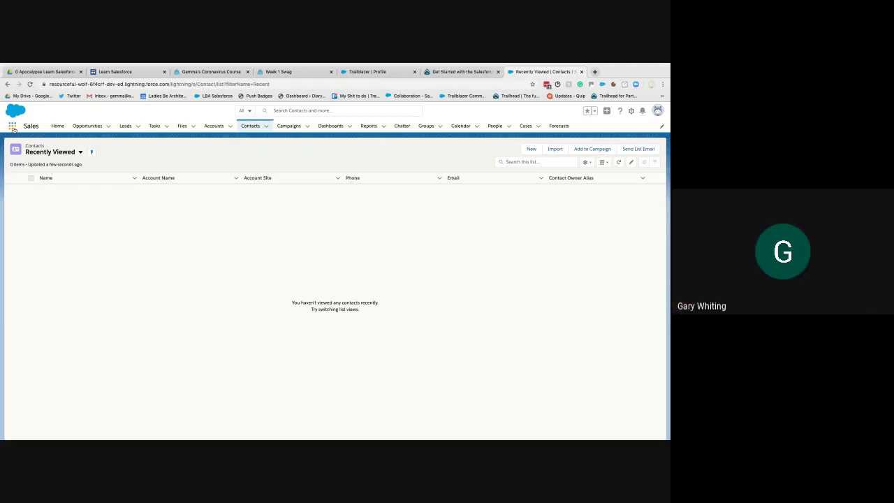
pyautogui.click(12, 127)
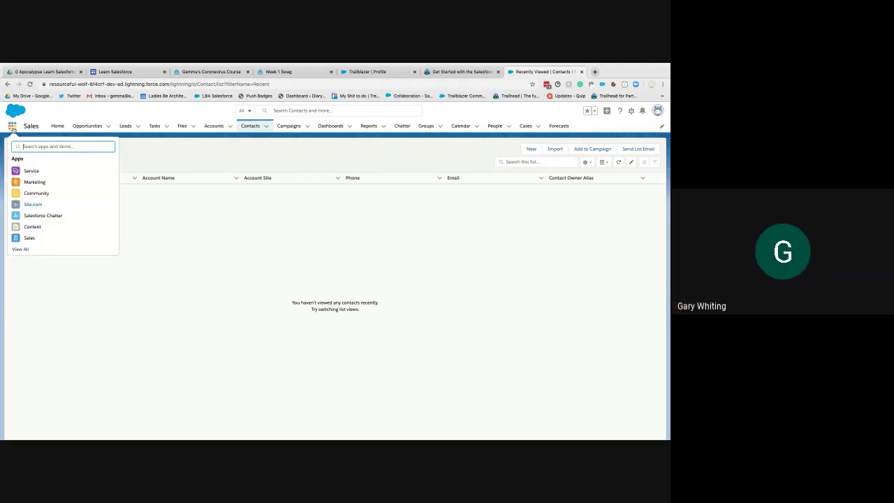
pyautogui.click(25, 239)
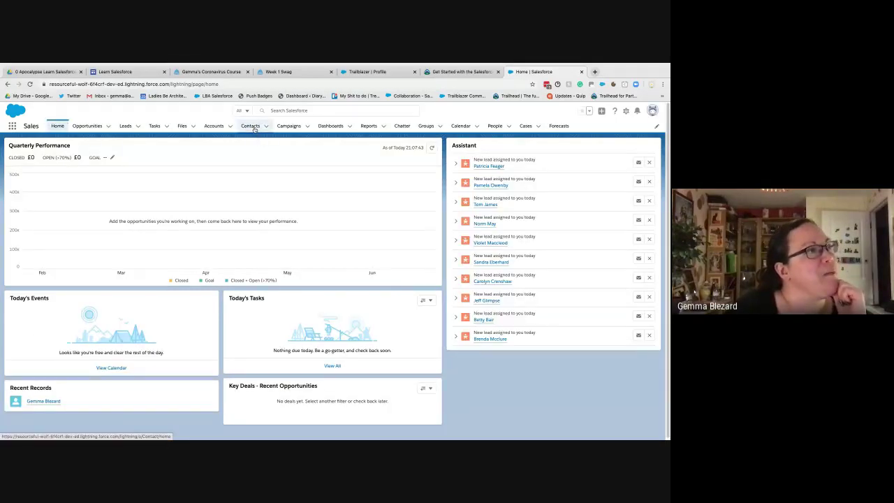
# Open the Contacts Recently Viewed list, rereading the challenge requirements in between.
pyautogui.click(251, 126)
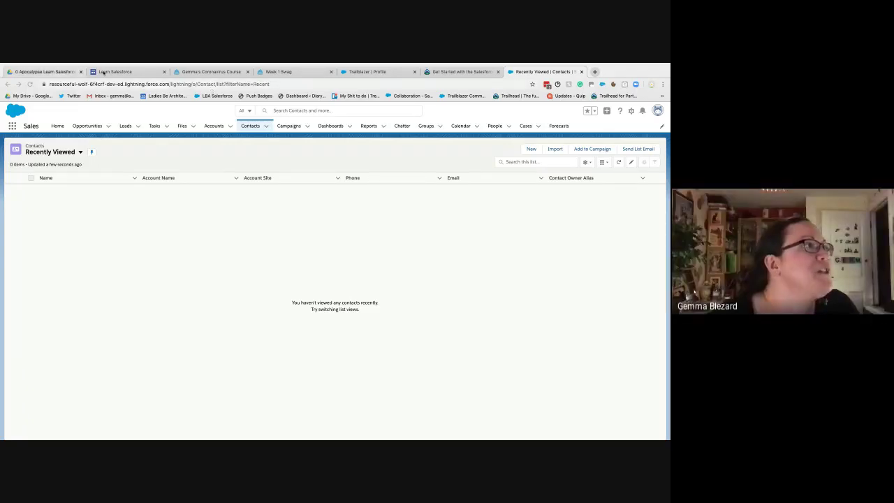
pyautogui.click(458, 72)
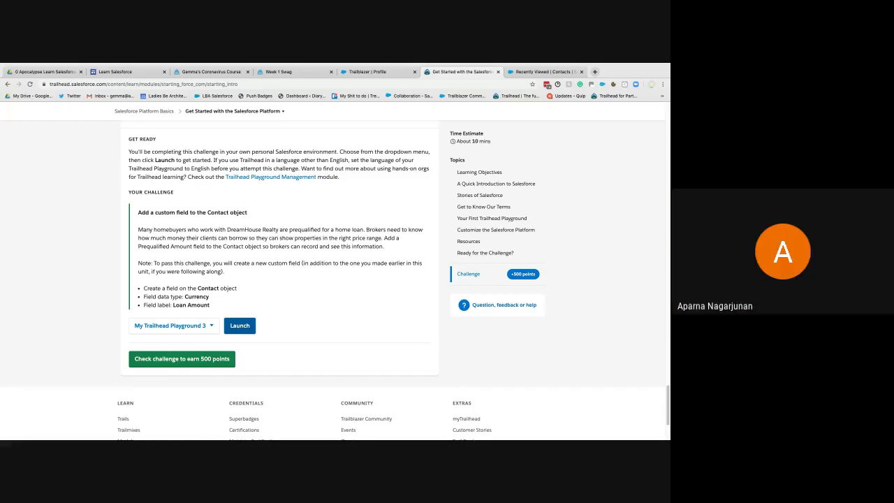
pyautogui.click(516, 72)
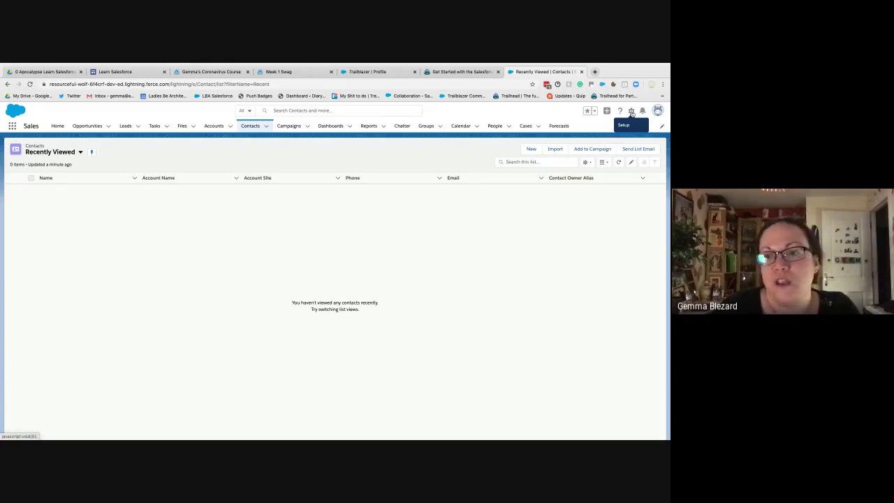
# Choose Setup from the gear menu so Setup Home opens in a new tab.
pyautogui.click(631, 112)
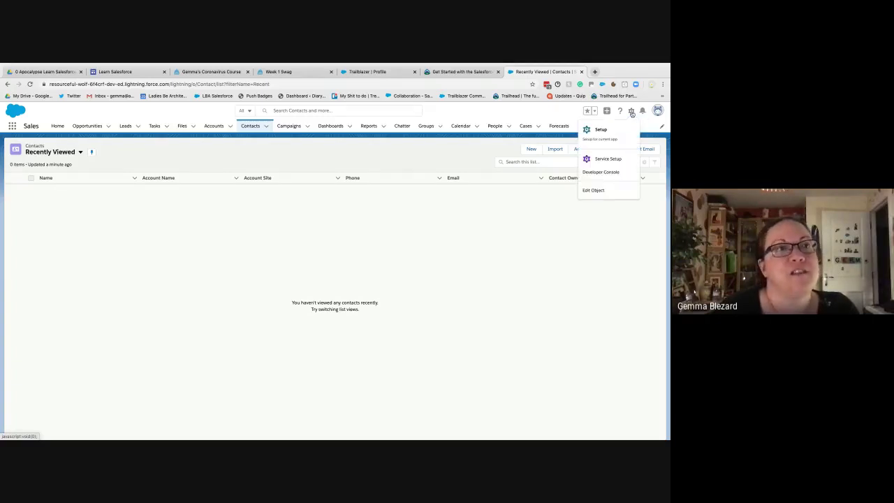
pyautogui.click(601, 130)
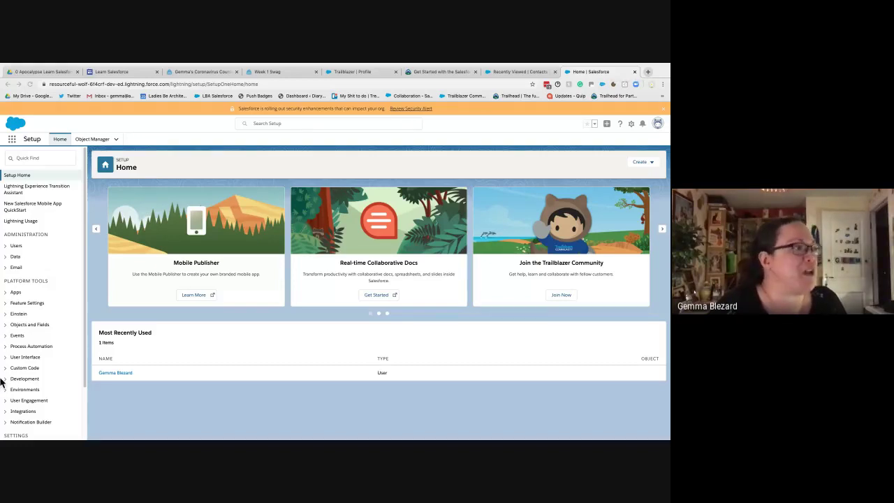
pyautogui.scroll(-2, 46, 419)
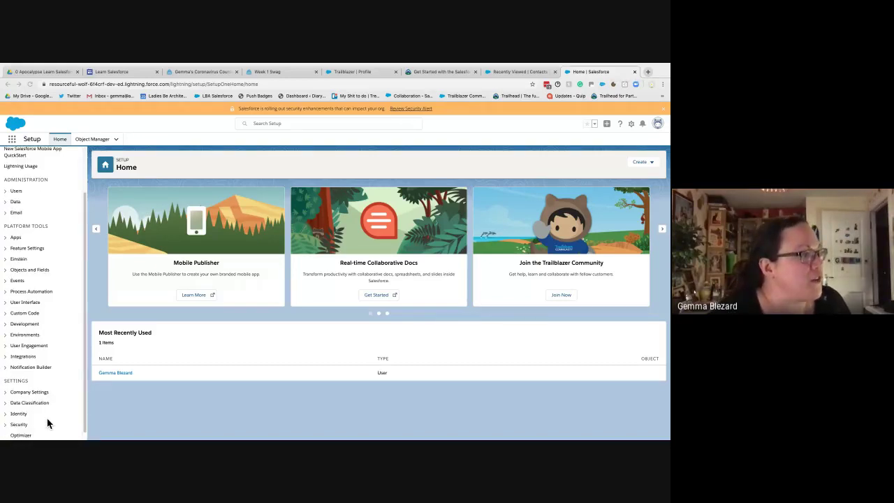
pyautogui.scroll(2, 47, 422)
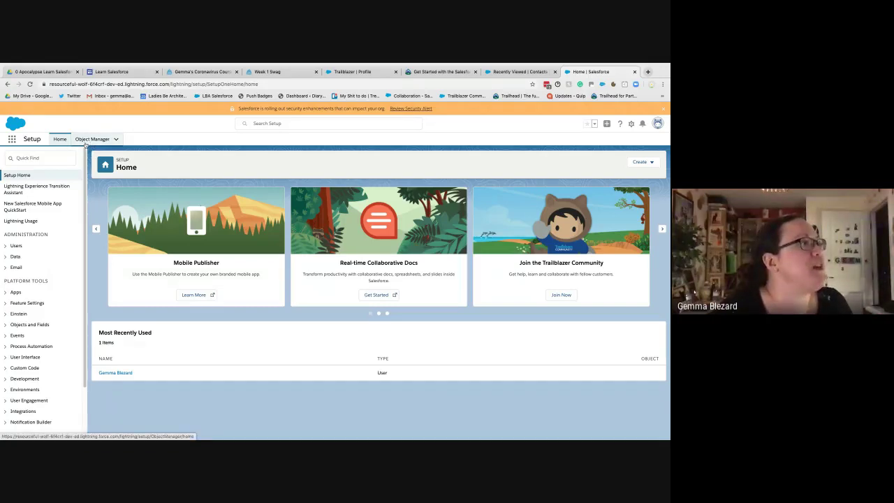
pyautogui.click(86, 143)
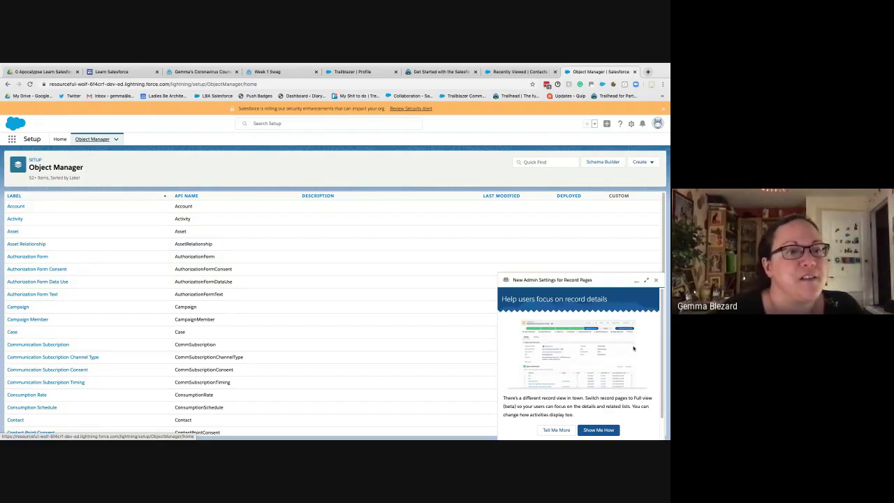
pyautogui.click(656, 279)
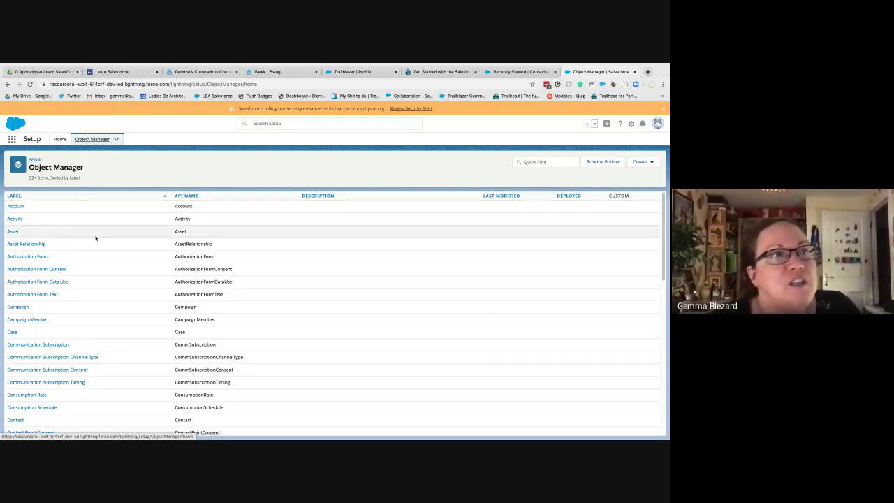
pyautogui.click(631, 124)
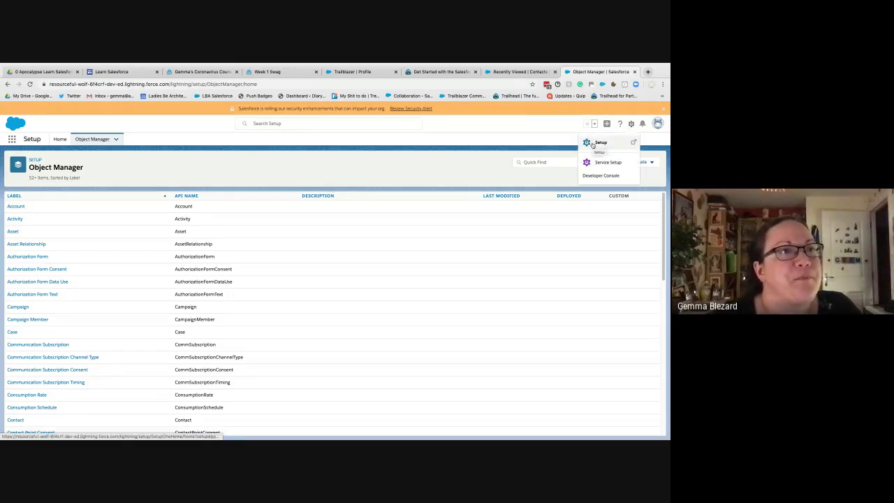
pyautogui.click(535, 139)
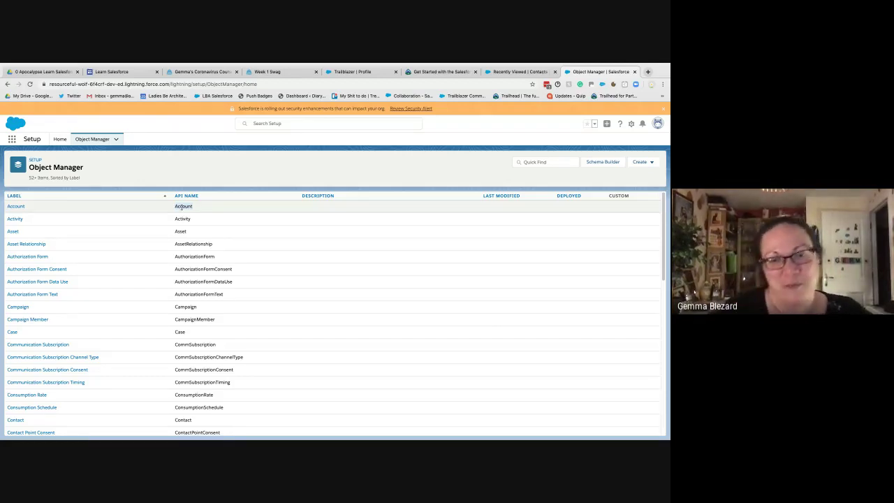
pyautogui.doubleClick(182, 206)
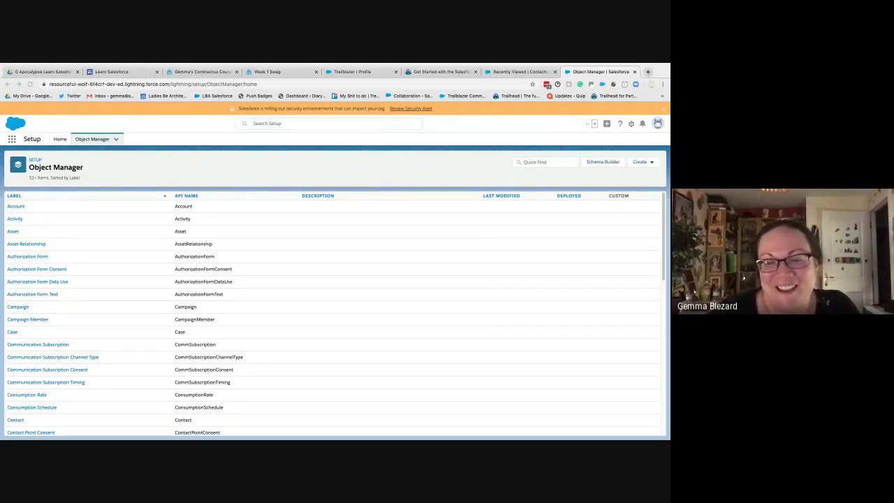
# Open the Contact object and display its Fields & Relationships list.
pyautogui.click(16, 420)
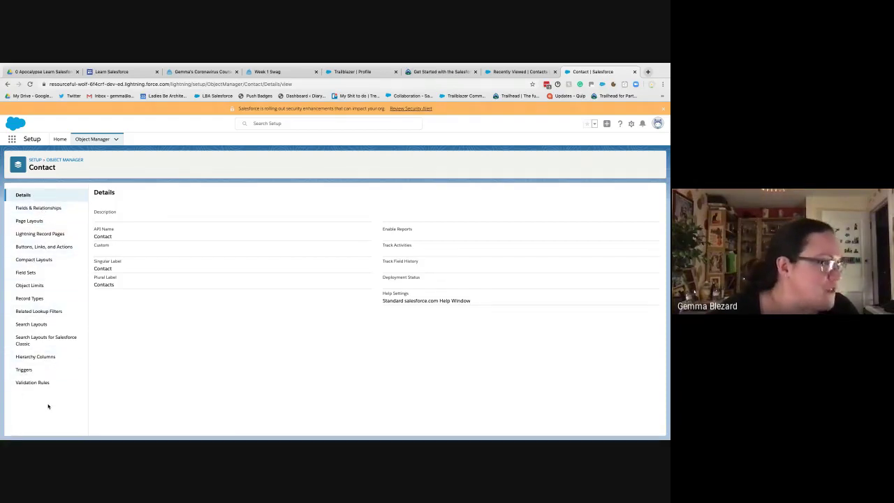
pyautogui.click(454, 72)
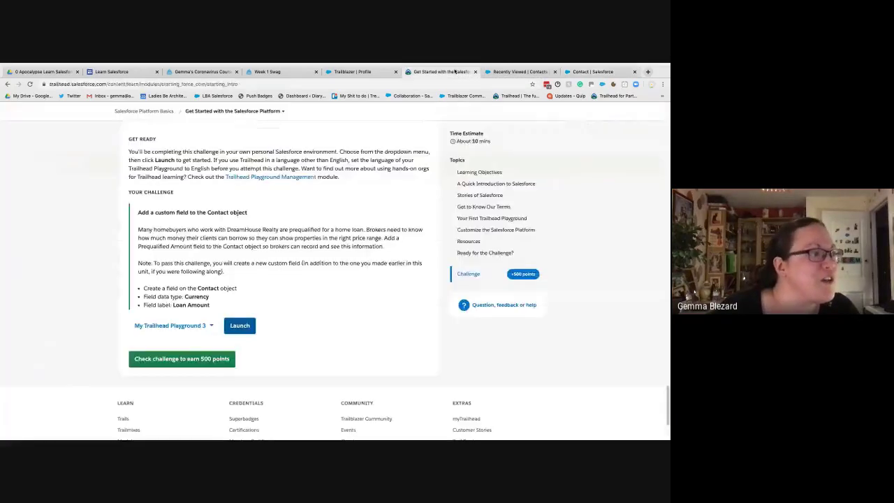
pyautogui.click(579, 71)
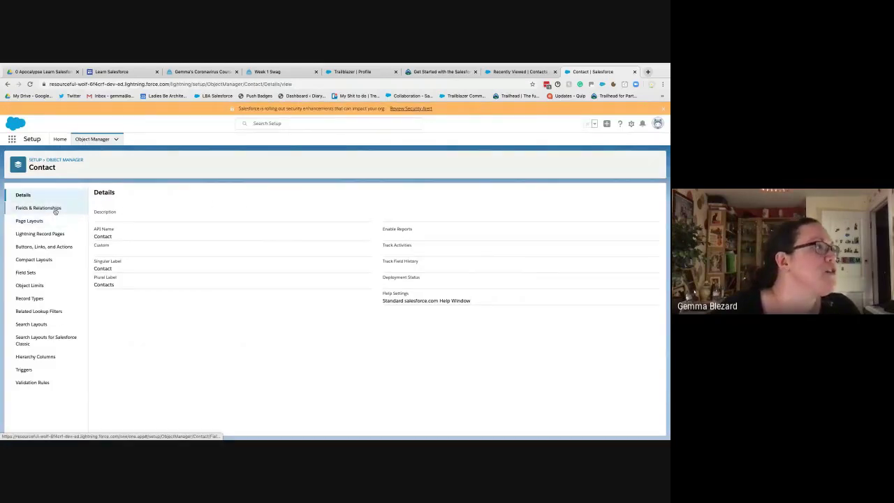
pyautogui.click(55, 209)
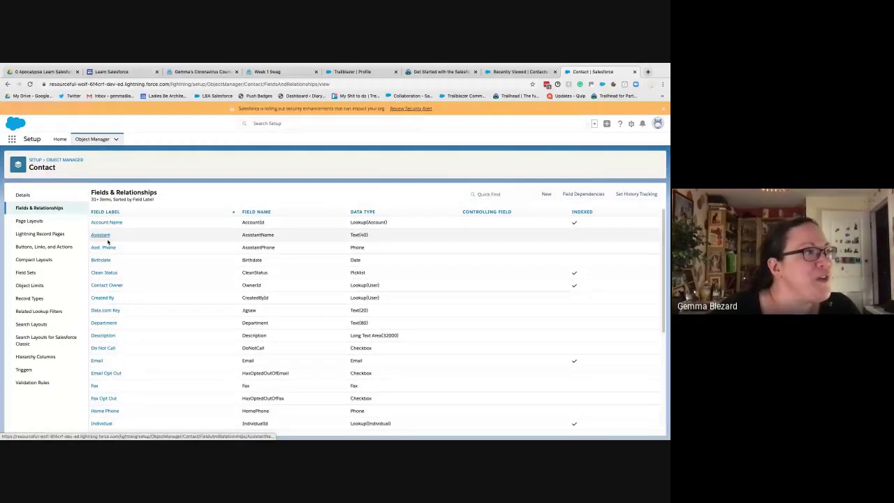
# Switch to the Contacts tab and choose the All Contacts list view.
pyautogui.click(531, 72)
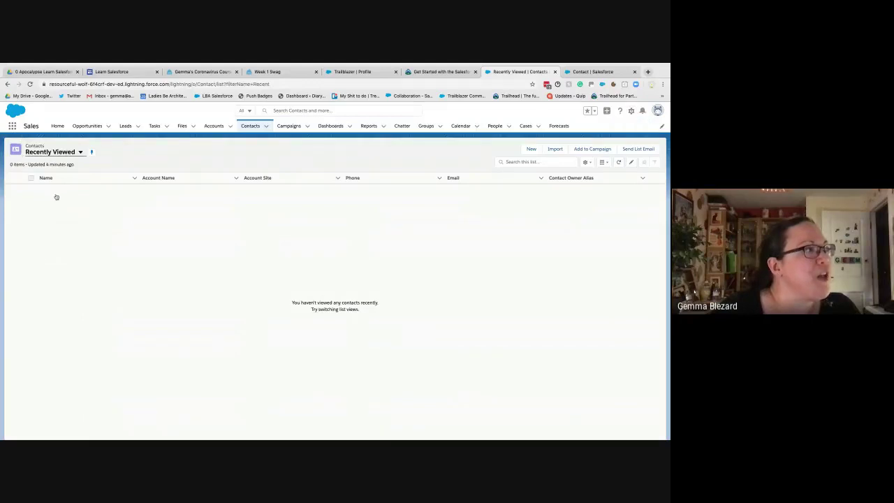
pyautogui.click(56, 153)
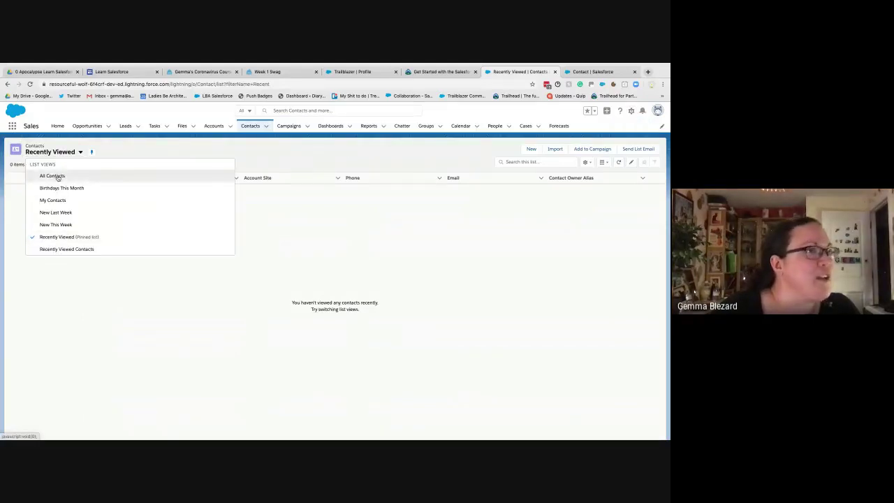
pyautogui.click(56, 175)
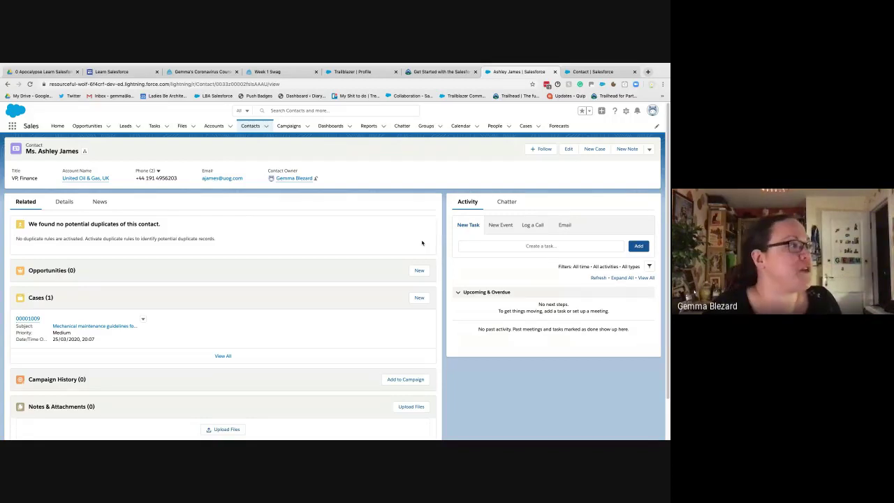
# View a contact's Details tab, then return to Contact's Fields & Relationships list.
pyautogui.click(63, 201)
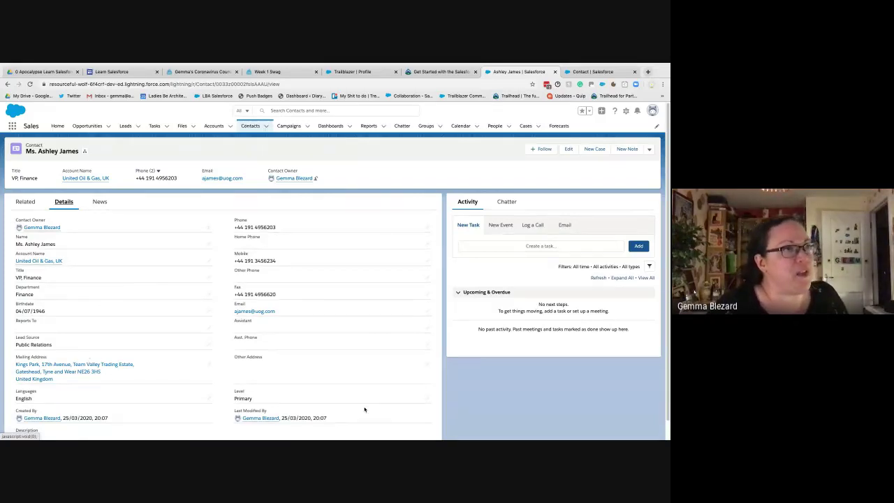
pyautogui.click(592, 71)
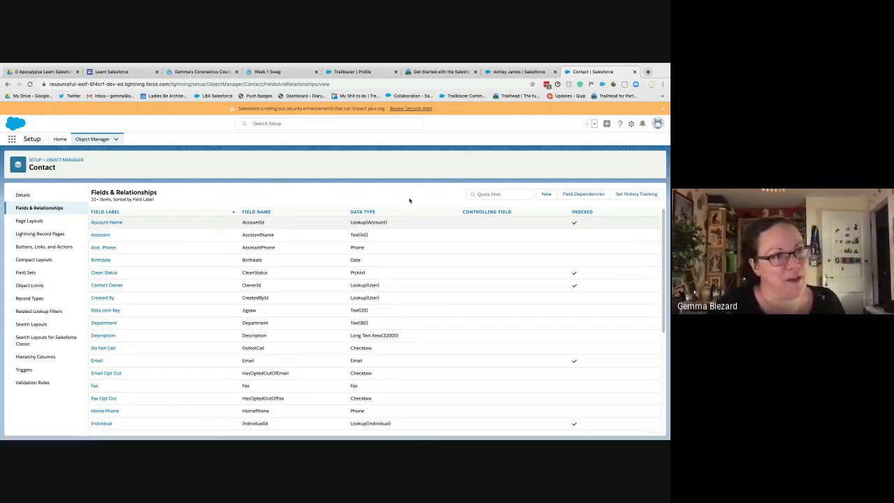
pyautogui.click(488, 194)
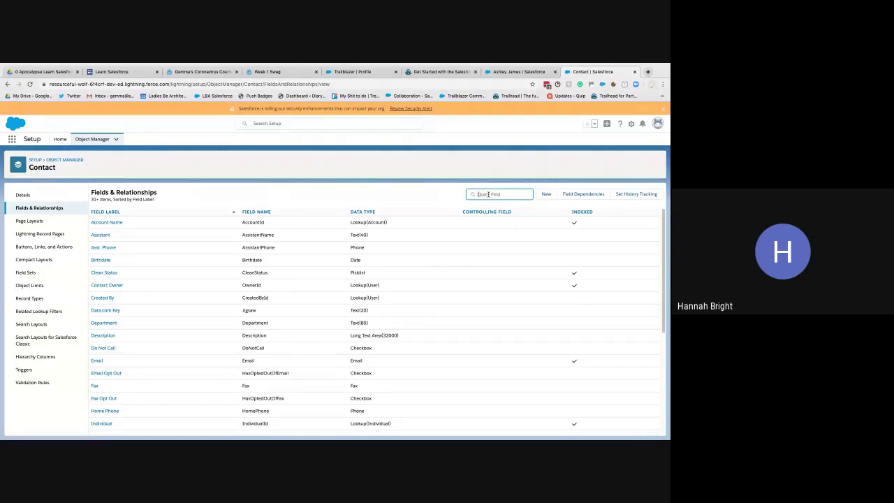
pyautogui.click(604, 146)
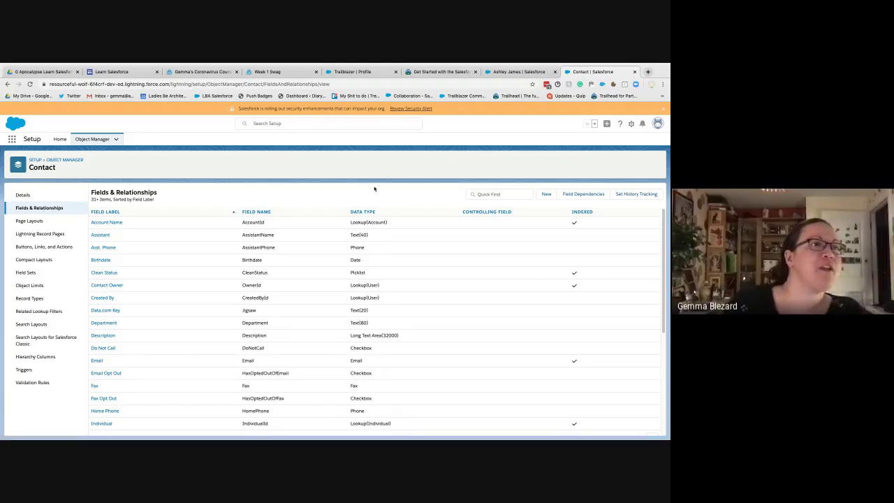
# Start a new Contact custom field of Currency data type and advance to step 2.
pyautogui.click(546, 194)
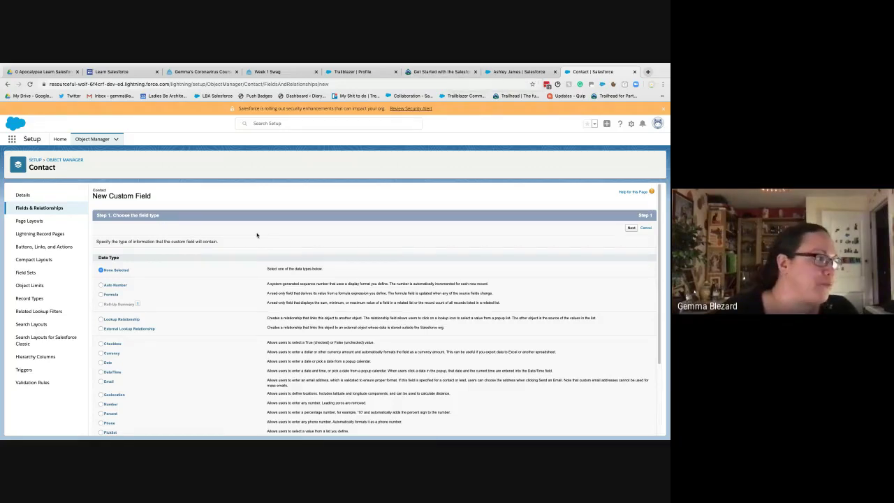
pyautogui.scroll(-2, 257, 235)
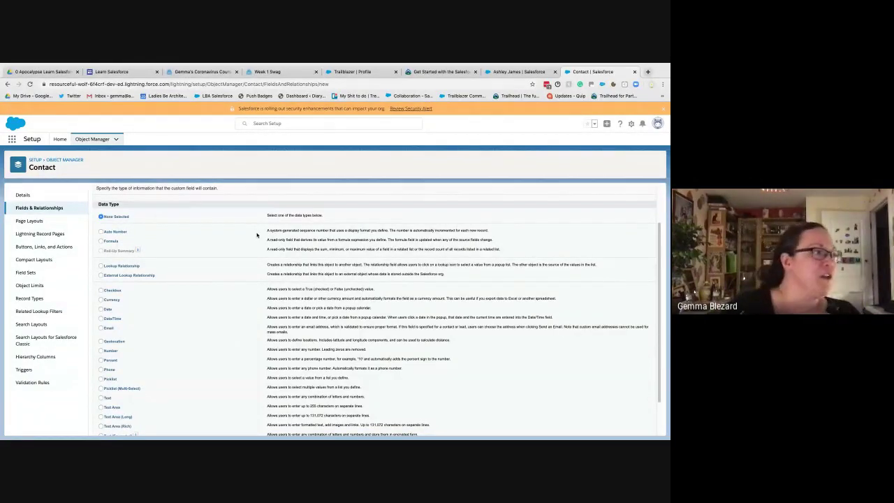
pyautogui.click(111, 300)
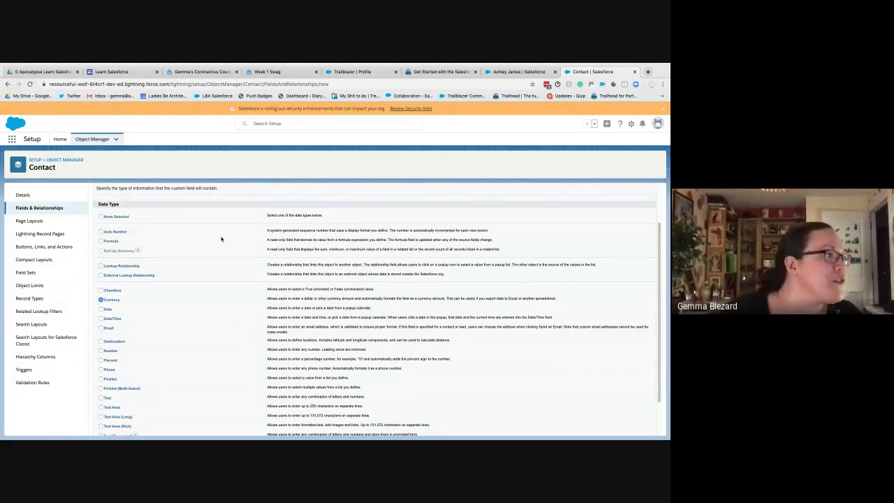
pyautogui.scroll(-2, 221, 238)
pyautogui.scroll(2, 221, 239)
pyautogui.scroll(-1, 222, 239)
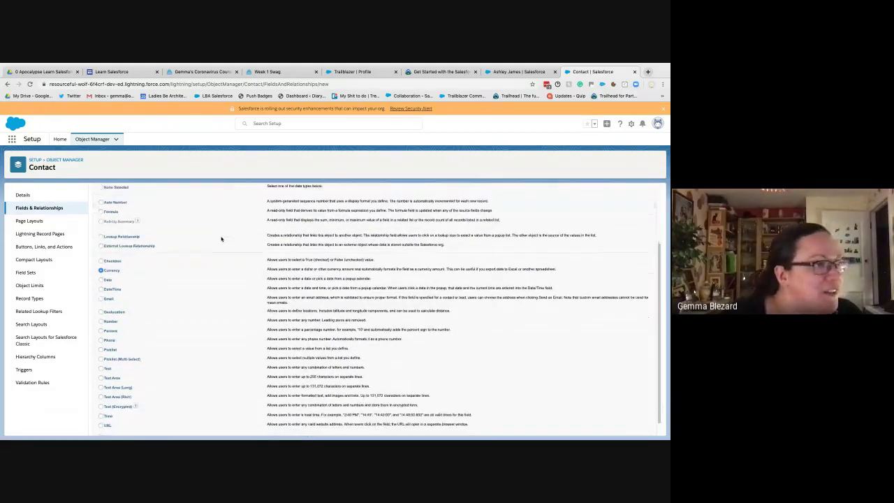
pyautogui.scroll(1, 221, 238)
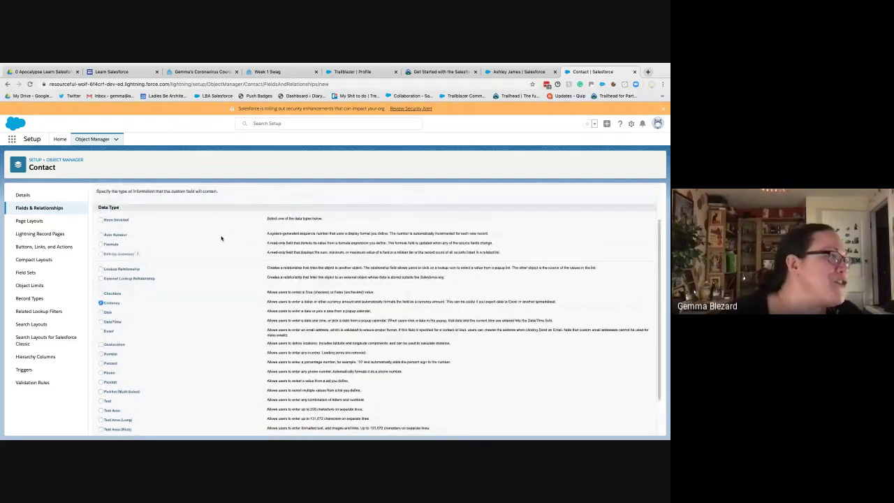
pyautogui.scroll(2, 314, 287)
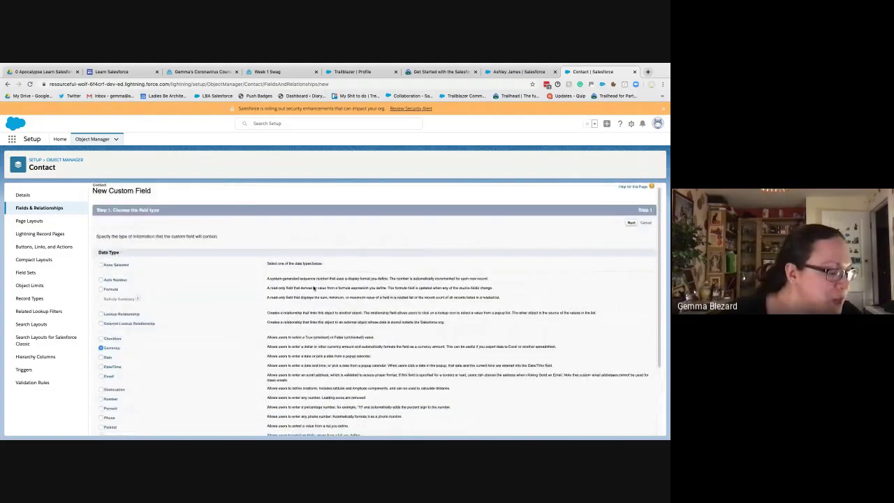
pyautogui.click(631, 223)
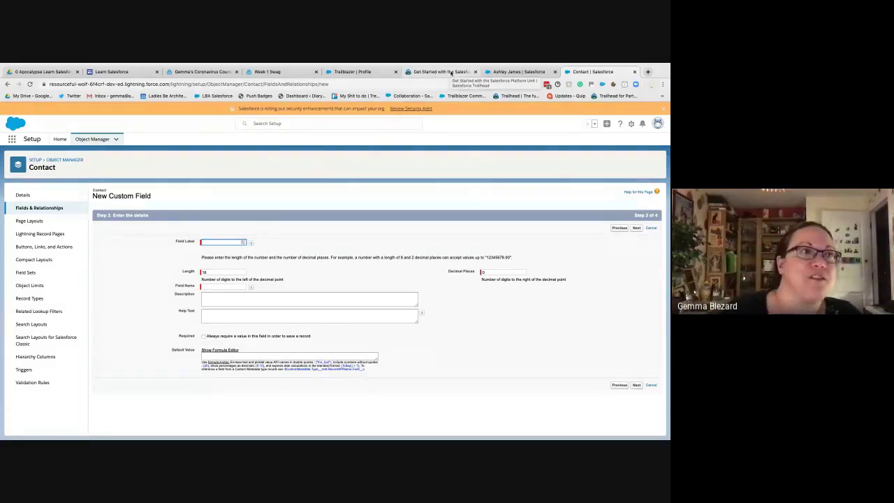
# Copy the field label 'Loan Amount' from the Trailhead challenge instructions.
pyautogui.click(450, 72)
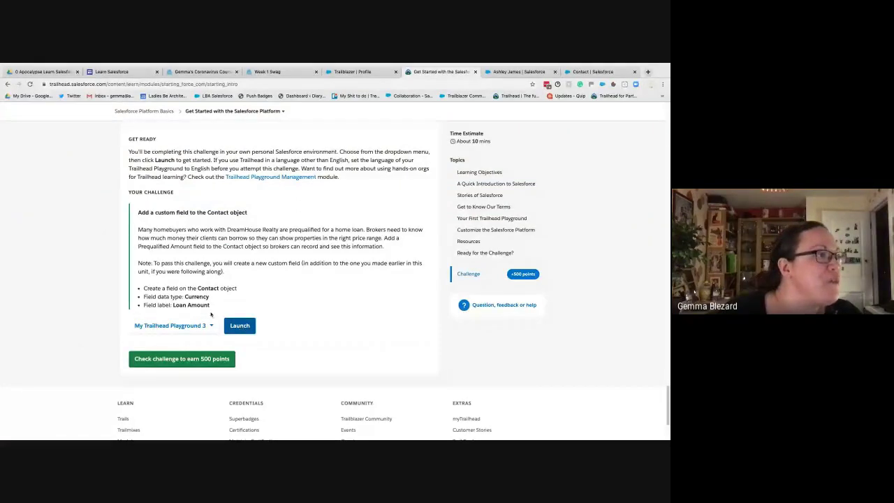
pyautogui.moveTo(210, 306); pyautogui.dragTo(172, 305)
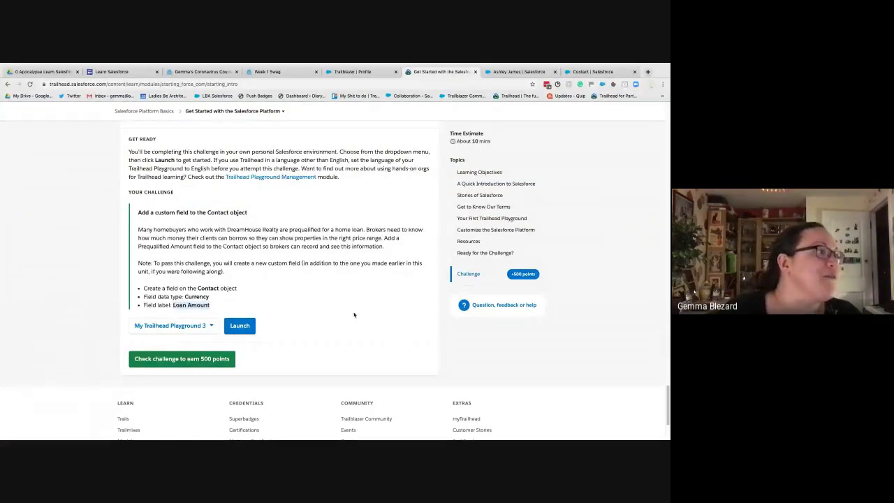
pyautogui.rightClick(178, 306)
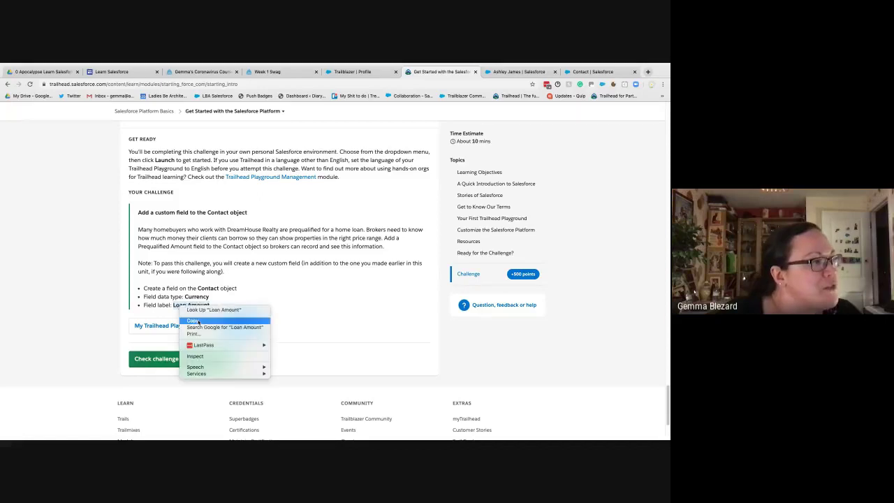
pyautogui.click(200, 319)
pyautogui.click(327, 296)
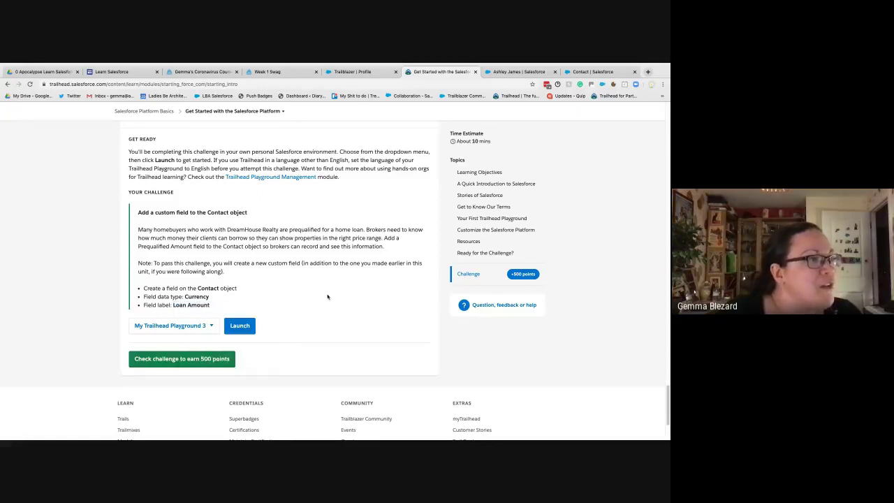
# Label the currency field 'Loan Amount', set 2 decimal places and submit the details.
pyautogui.click(590, 72)
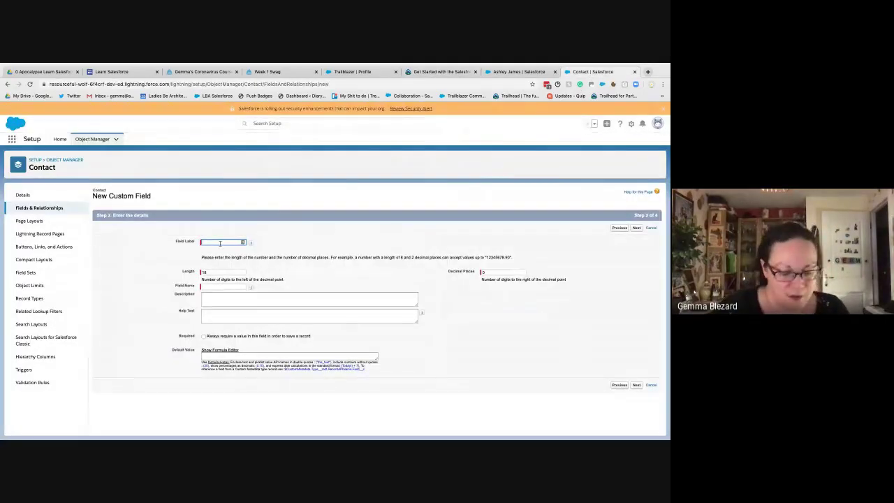
pyautogui.write('Loan A')
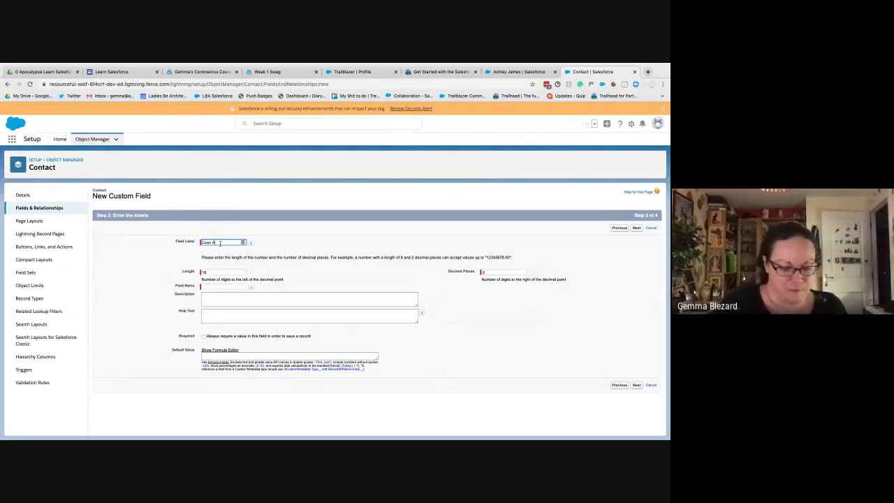
pyautogui.write('mount')
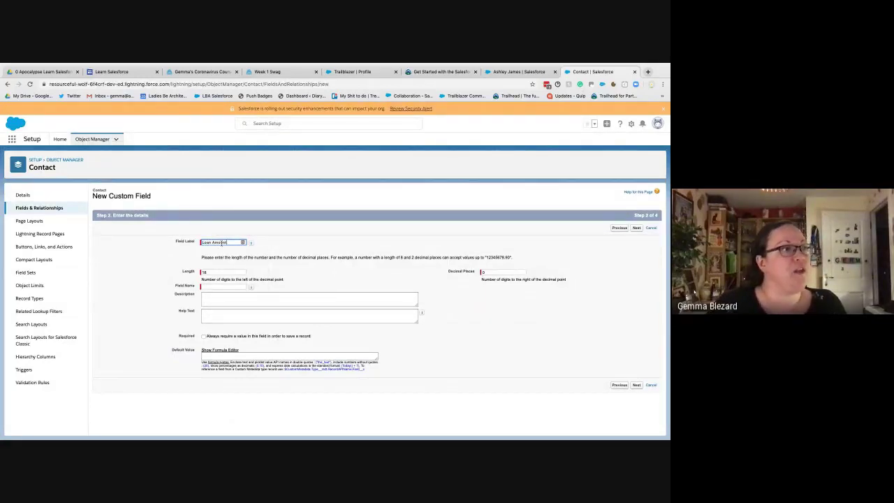
pyautogui.press('Tab')
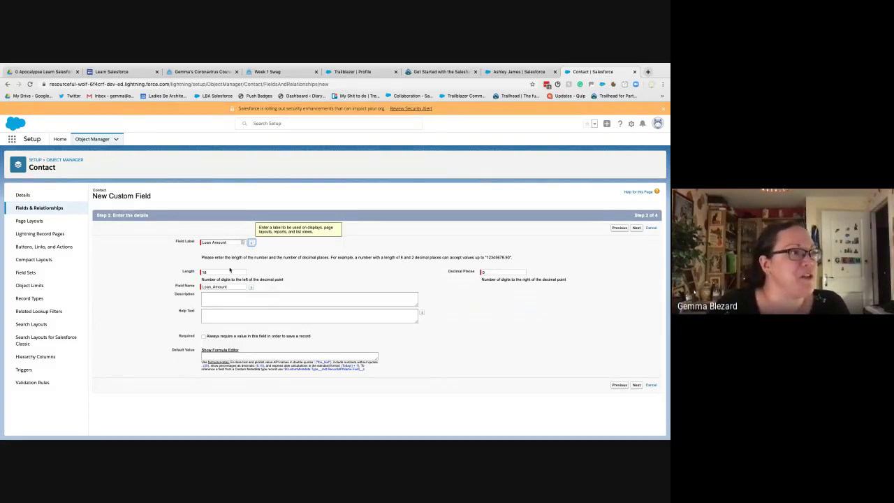
pyautogui.click(217, 271)
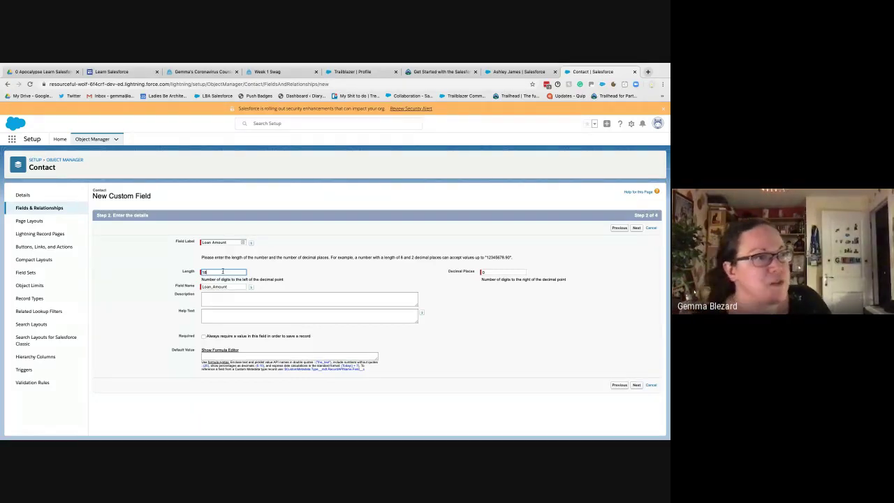
pyautogui.press('Tab')
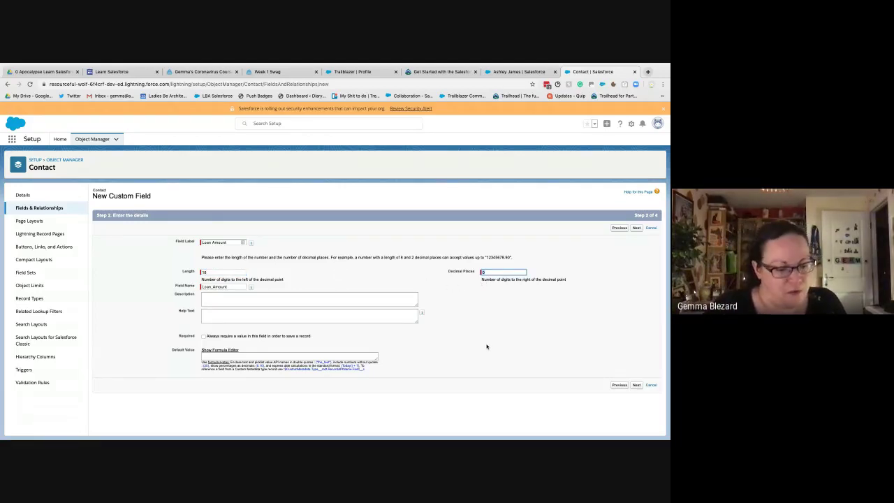
pyautogui.write('2')
pyautogui.click(466, 356)
pyautogui.click(340, 303)
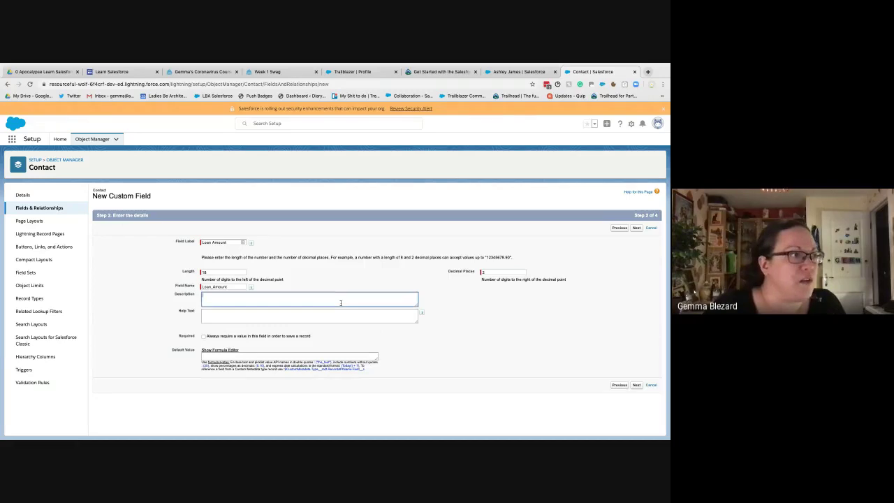
pyautogui.click(636, 384)
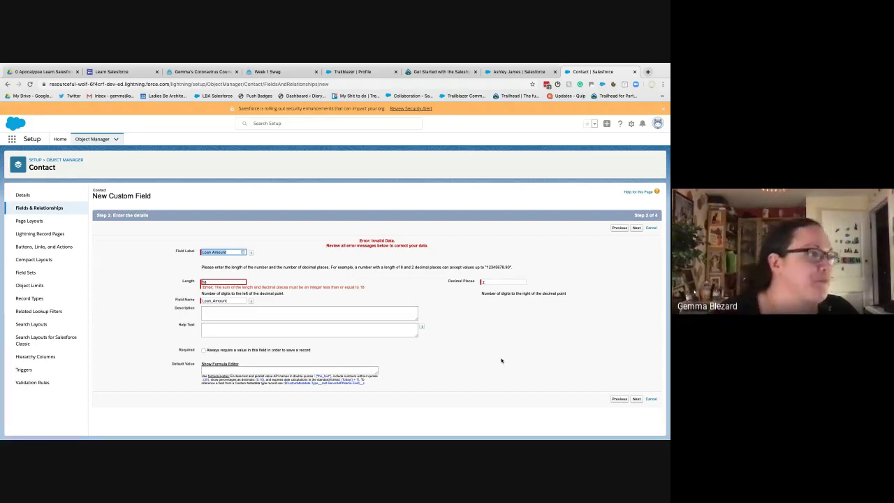
# Change the Loan Amount length to 16, keeping 2 decimal places.
pyautogui.click(371, 294)
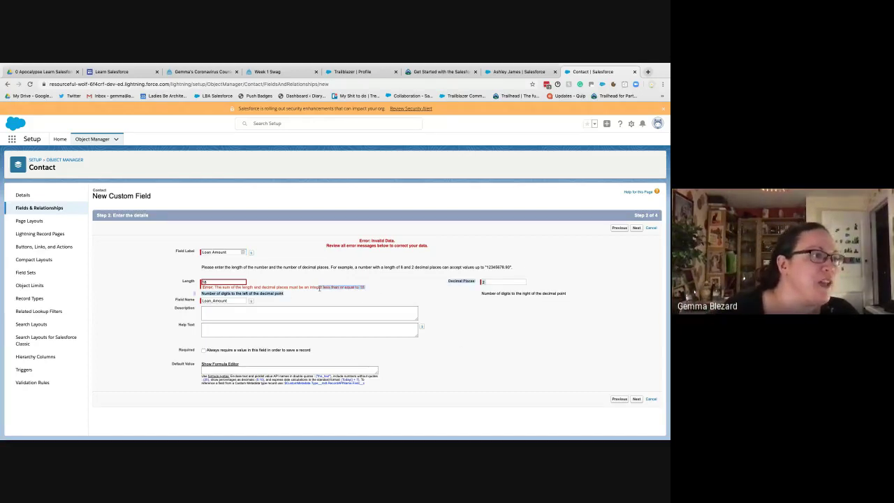
pyautogui.doubleClick(205, 281)
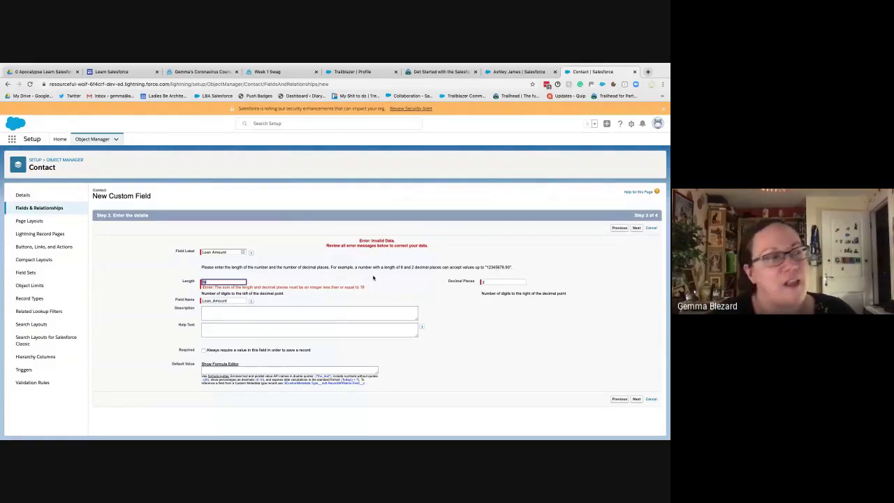
pyautogui.write('16')
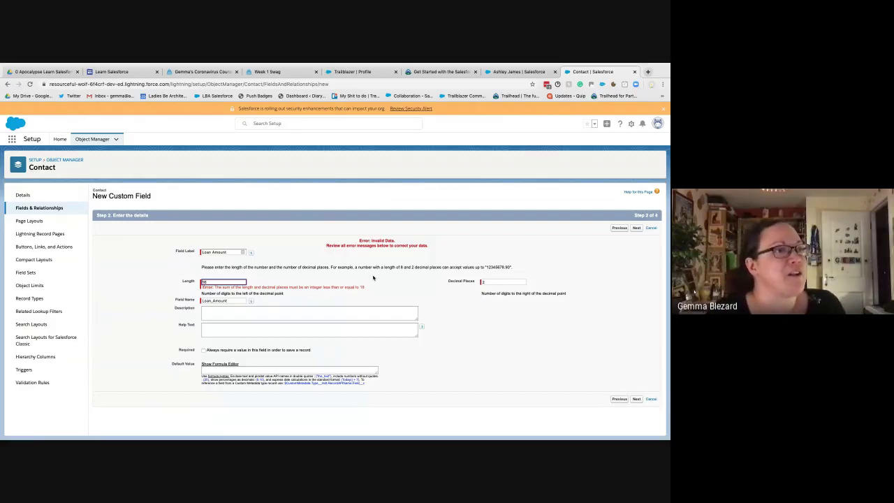
pyautogui.press('Tab')
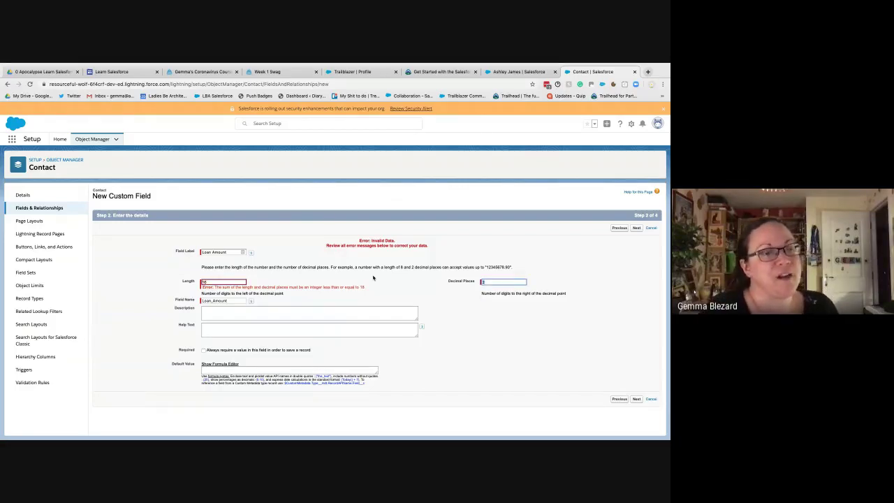
pyautogui.press('Tab')
pyautogui.press('Tab')
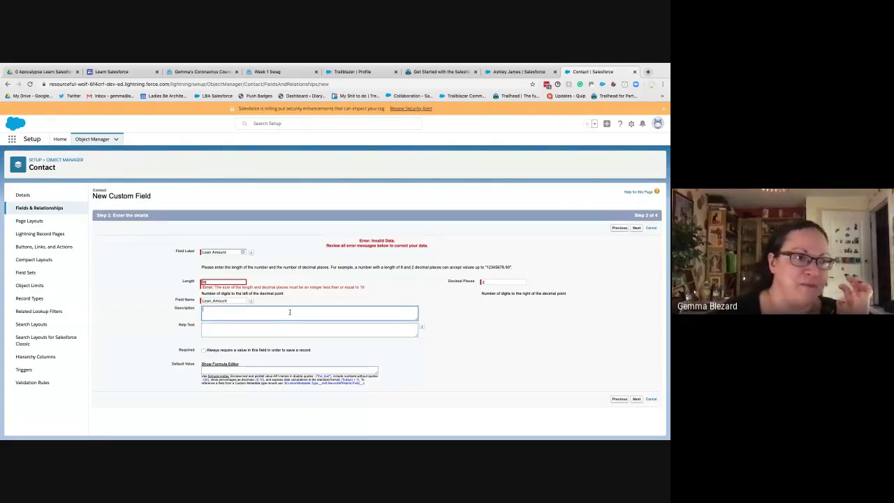
# Enter the two-line description 'Currency field to record the loan amount' and 'Used for guided application process'.
pyautogui.moveTo(422, 326)
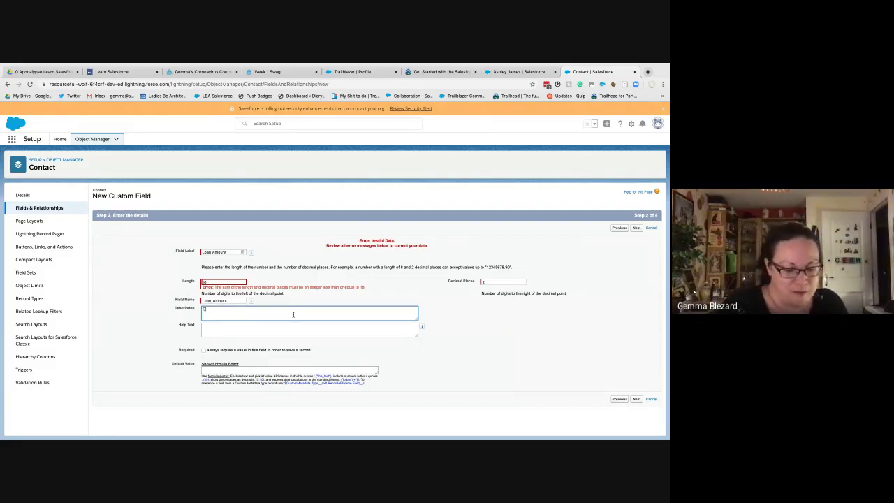
pyautogui.write('ur')
pyautogui.press('BackSpace')
pyautogui.press('BackSpace')
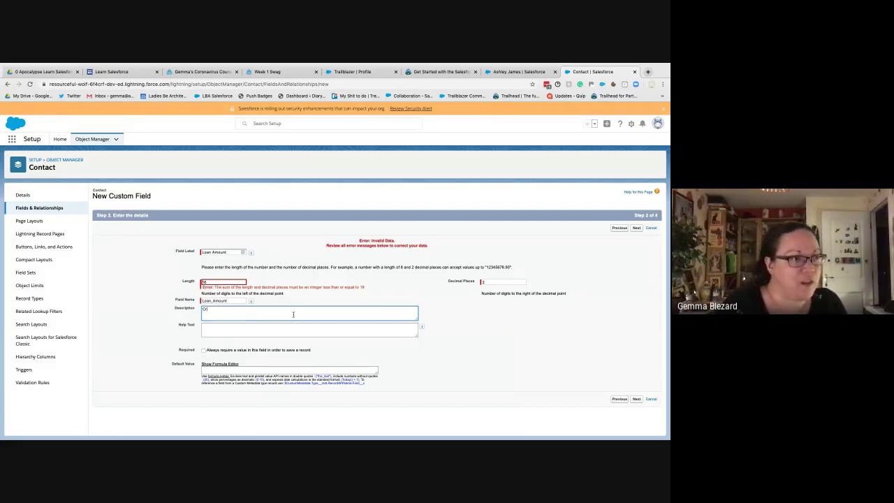
pyautogui.write('urrency')
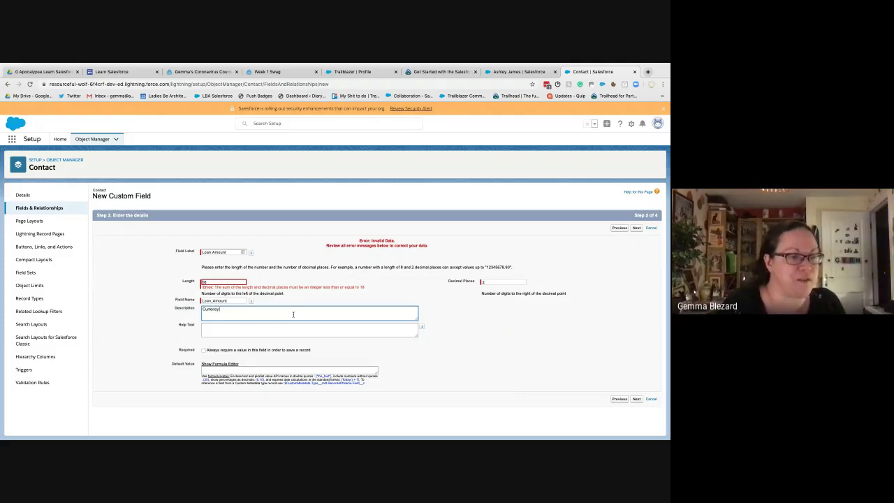
pyautogui.write(' field')
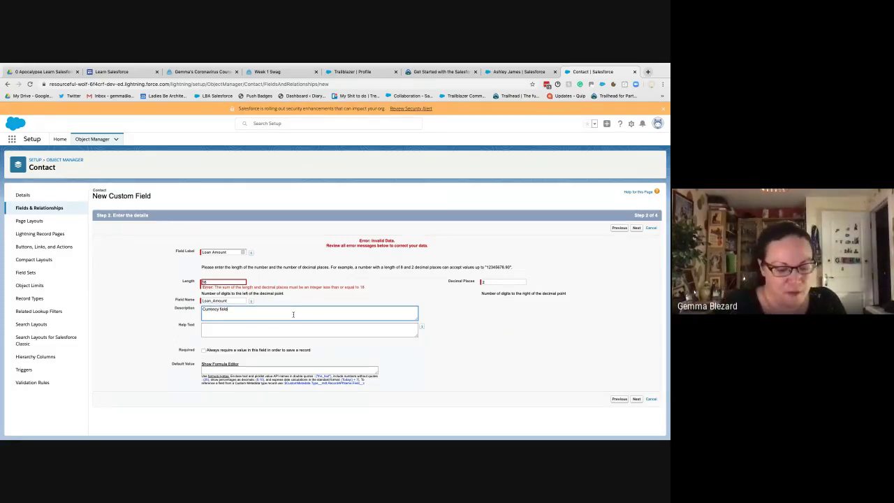
pyautogui.write(' to record the amou')
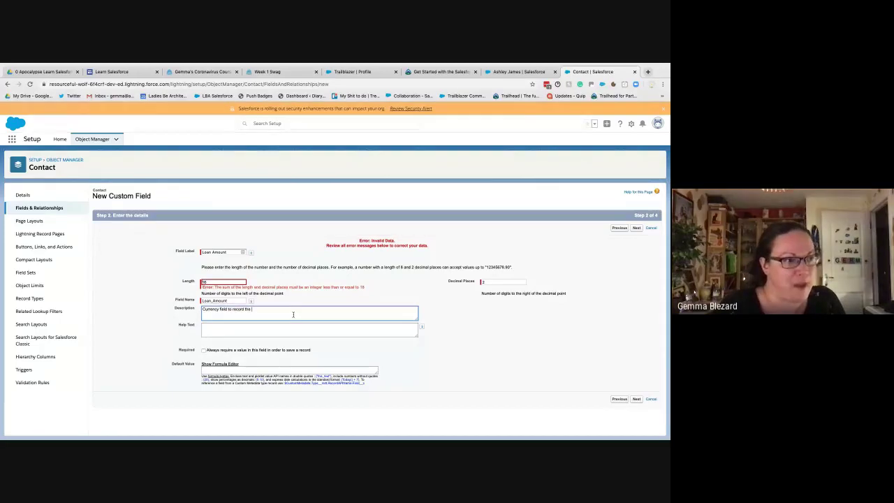
pyautogui.press('BackSpace')
pyautogui.press('BackSpace')
pyautogui.press('BackSpace')
pyautogui.press('BackSpace')
pyautogui.write('loan am')
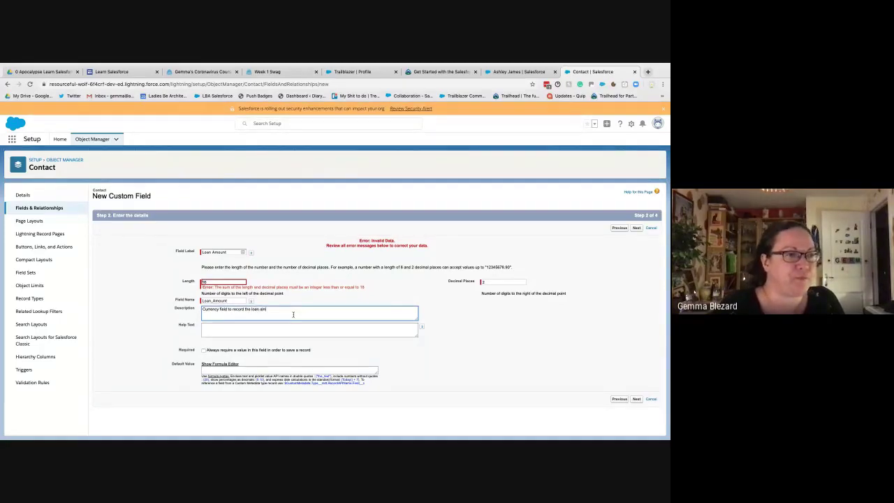
pyautogui.write('ount')
pyautogui.press('Return')
pyautogui.write('Used')
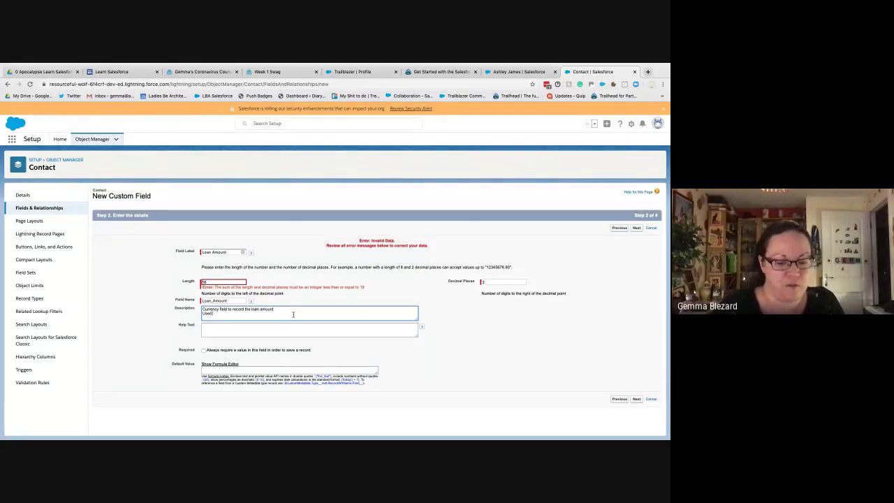
pyautogui.write(' for guided')
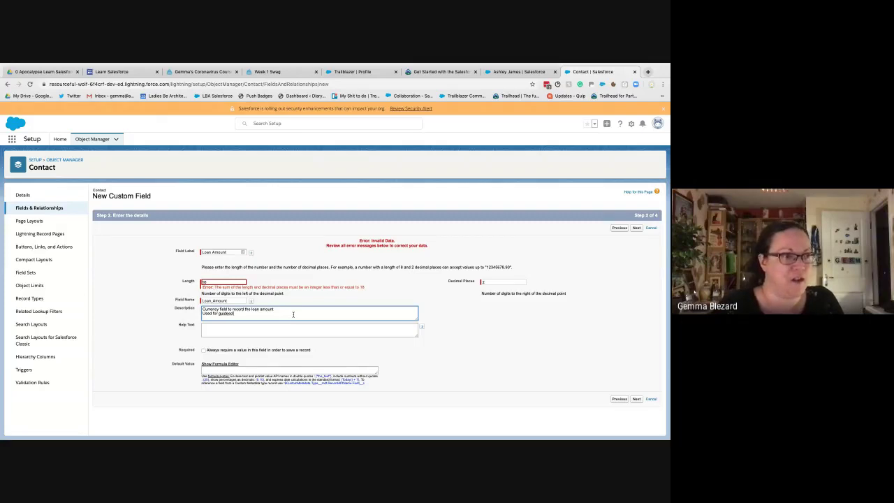
pyautogui.write(' aplicat')
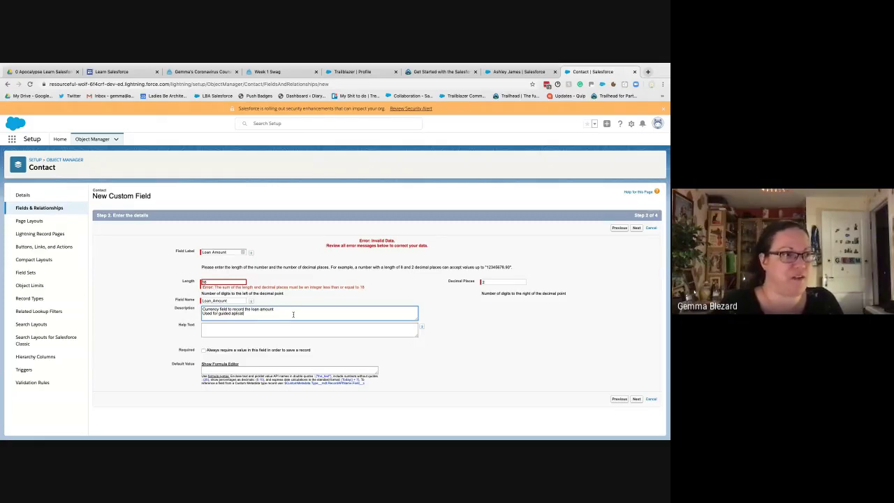
pyautogui.press('BackSpace')
pyautogui.press('BackSpace')
pyautogui.press('BackSpace')
pyautogui.press('BackSpace')
pyautogui.press('BackSpace')
pyautogui.write('plicatio')
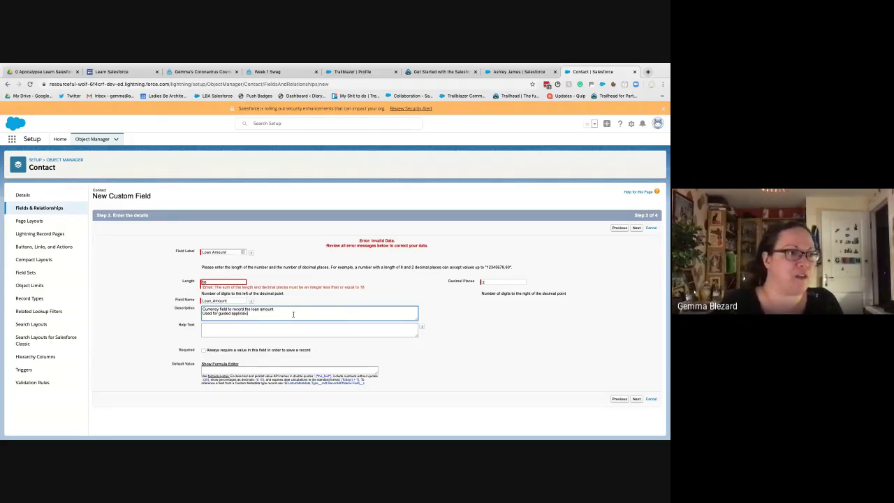
pyautogui.write('n process')
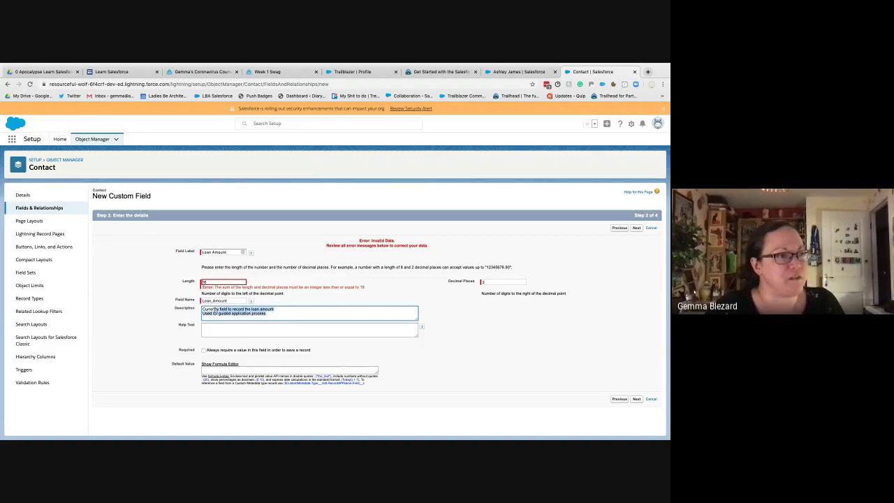
pyautogui.click(267, 332)
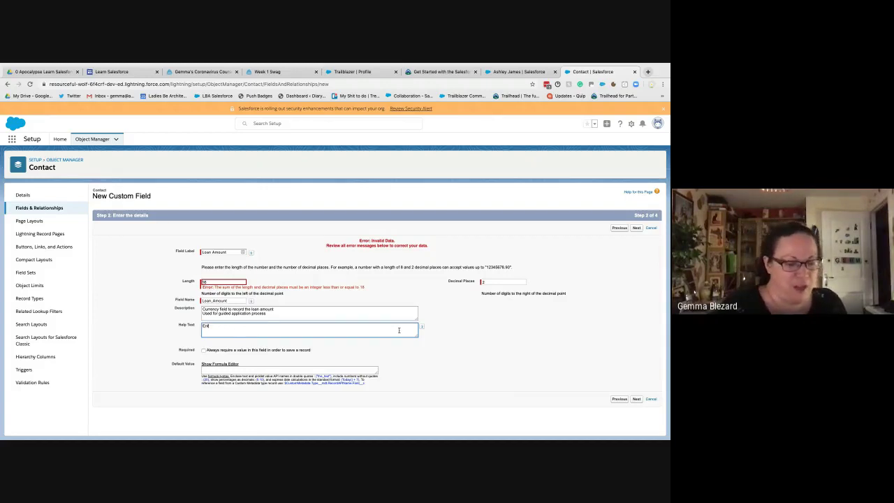
# Complete the help text 'Enter the amount that the customer wants to borrow', leaving Default Value blank.
pyautogui.write('amoun')
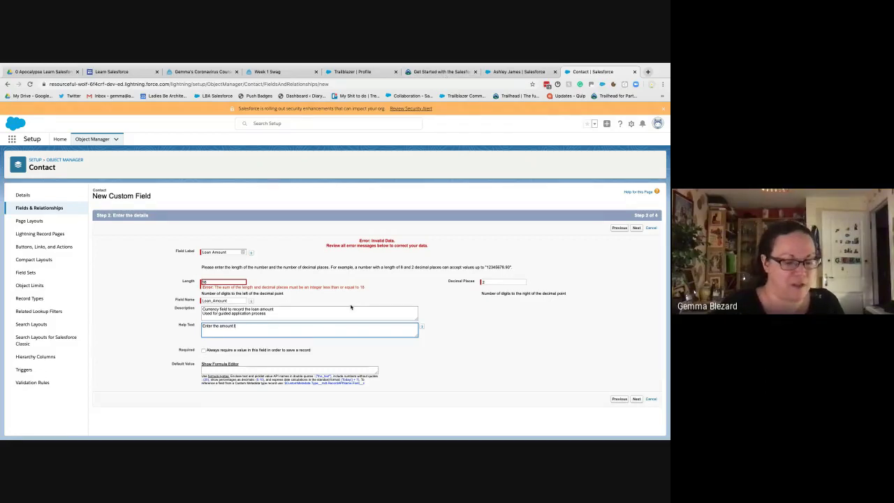
pyautogui.write('that the customer')
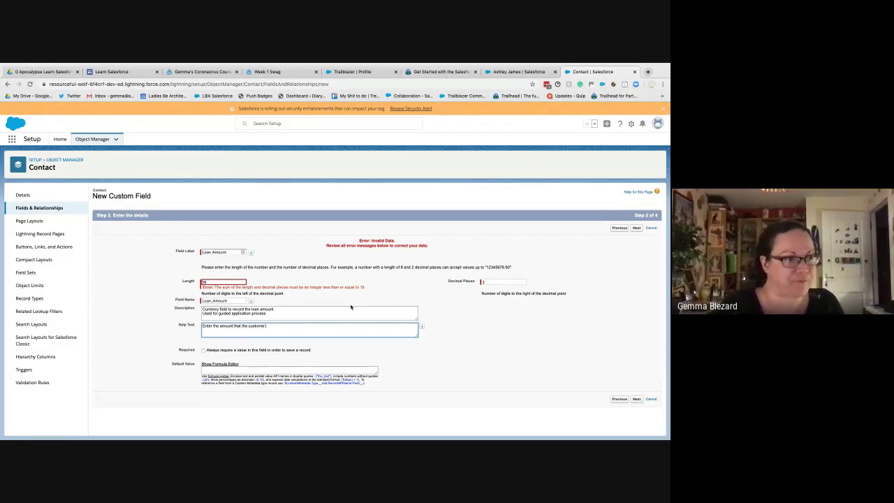
pyautogui.write(' wants to borrow')
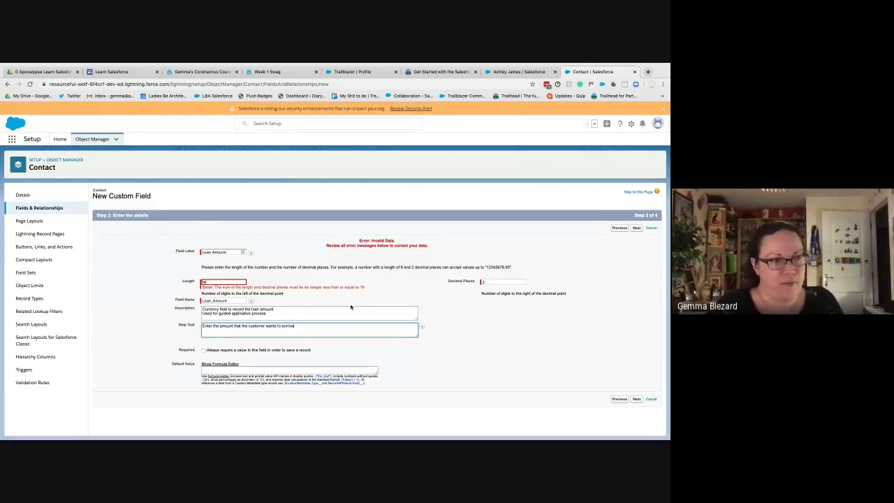
pyautogui.click(328, 369)
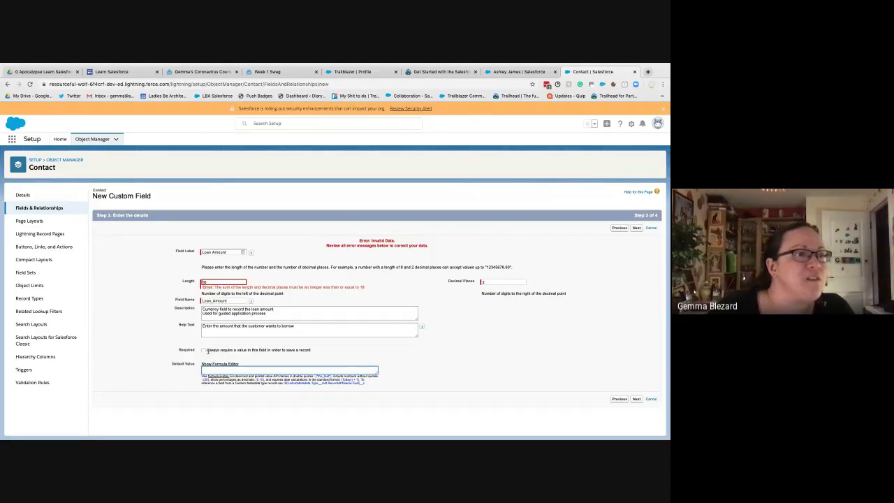
pyautogui.click(305, 356)
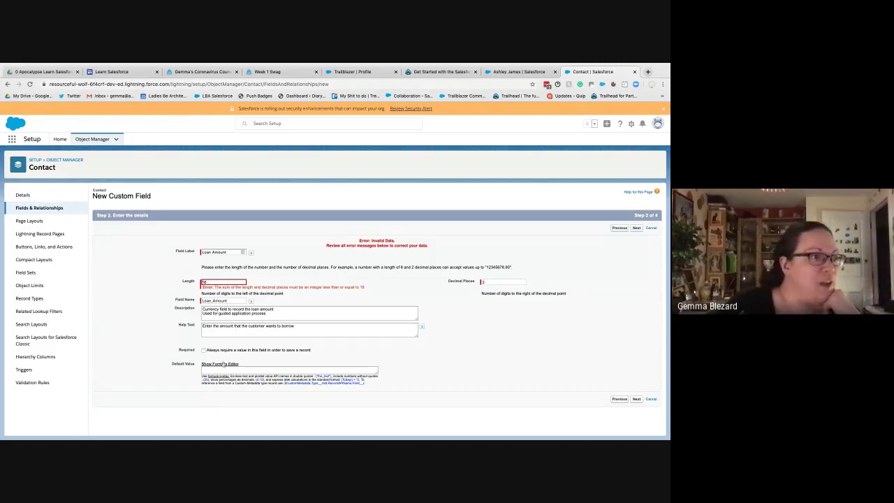
# Show the formula editor for the Loan Amount default value.
pyautogui.click(237, 370)
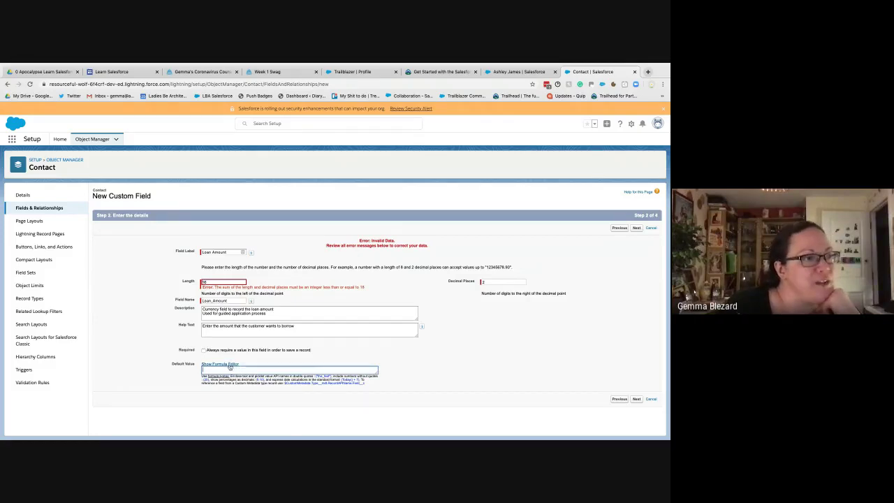
pyautogui.click(220, 363)
pyautogui.scroll(-2, 346, 367)
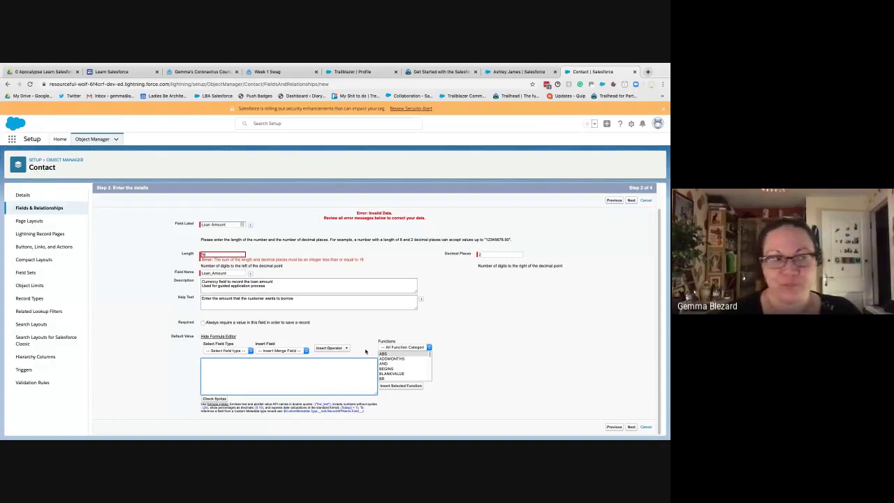
# Keep the default field-level security settings and continue to Step 4, Add to page layouts.
pyautogui.click(631, 428)
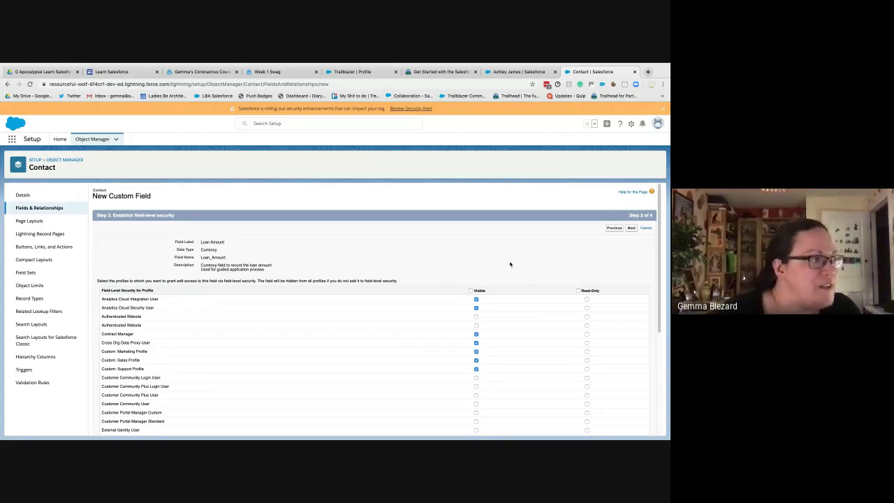
pyautogui.scroll(-3, 510, 264)
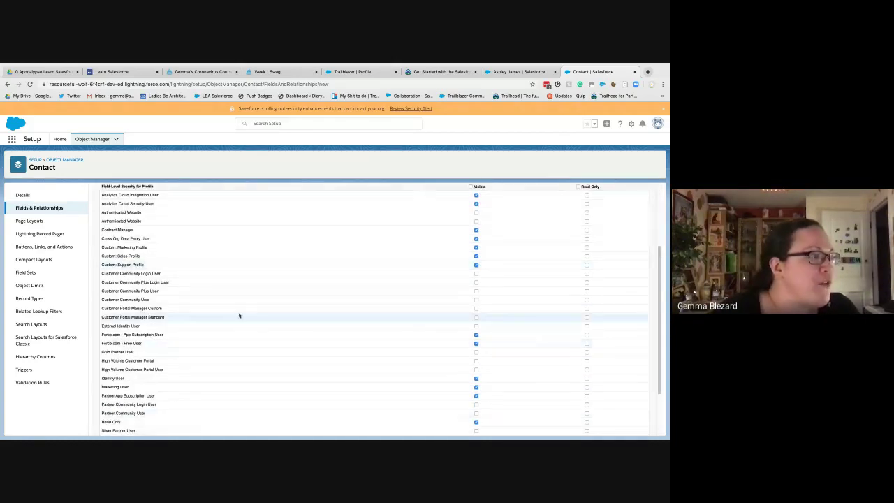
pyautogui.scroll(1, 223, 291)
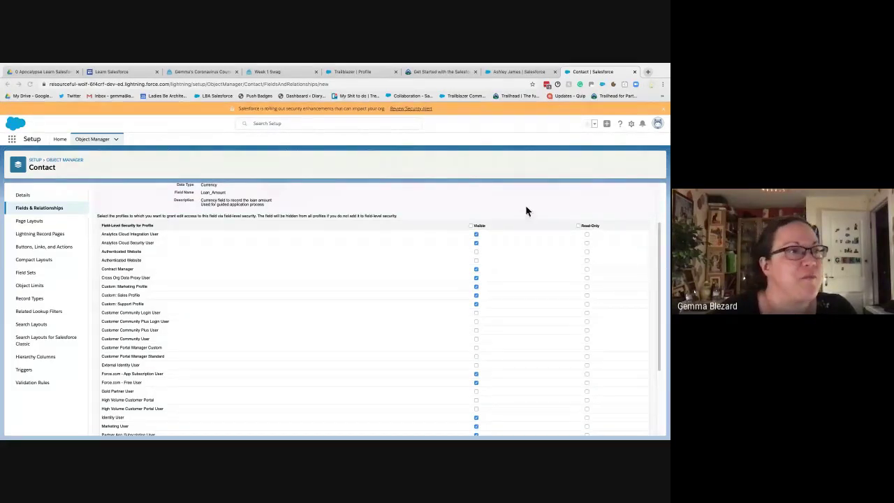
pyautogui.scroll(-1, 598, 303)
pyautogui.scroll(-3, 598, 300)
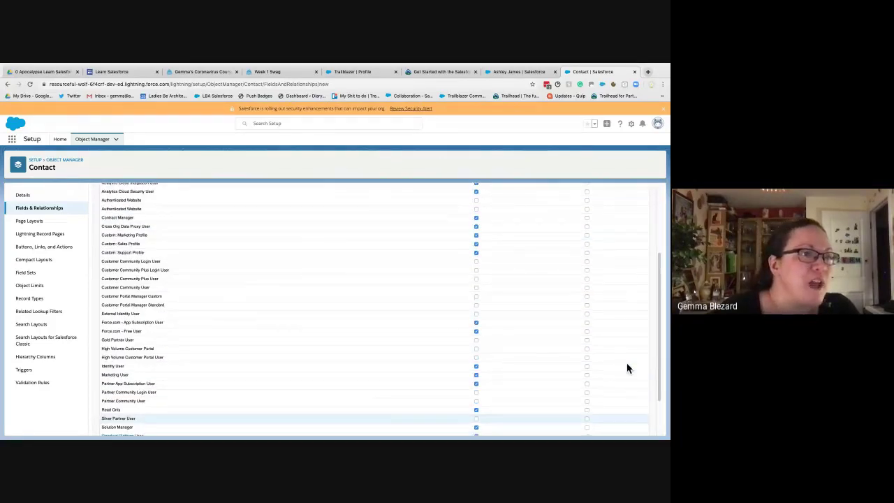
pyautogui.click(631, 426)
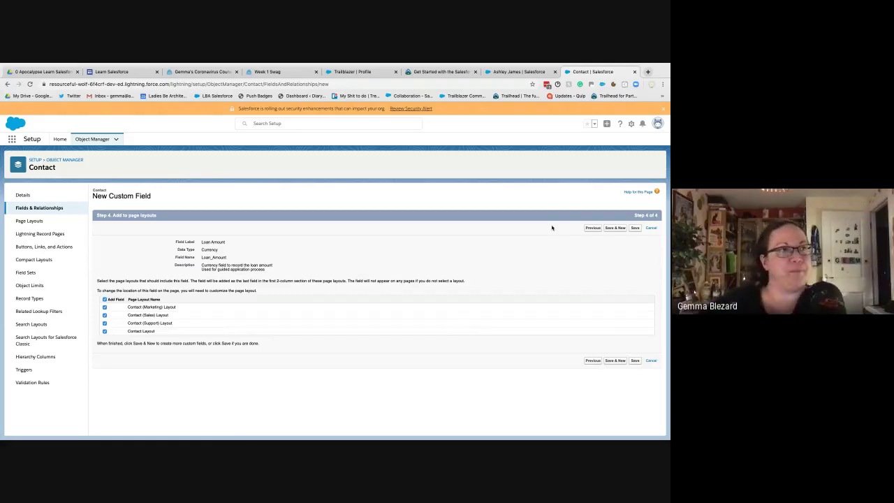
# Save Loan Amount with all four Contact page layouts checked, after glancing at the contact record.
pyautogui.click(515, 71)
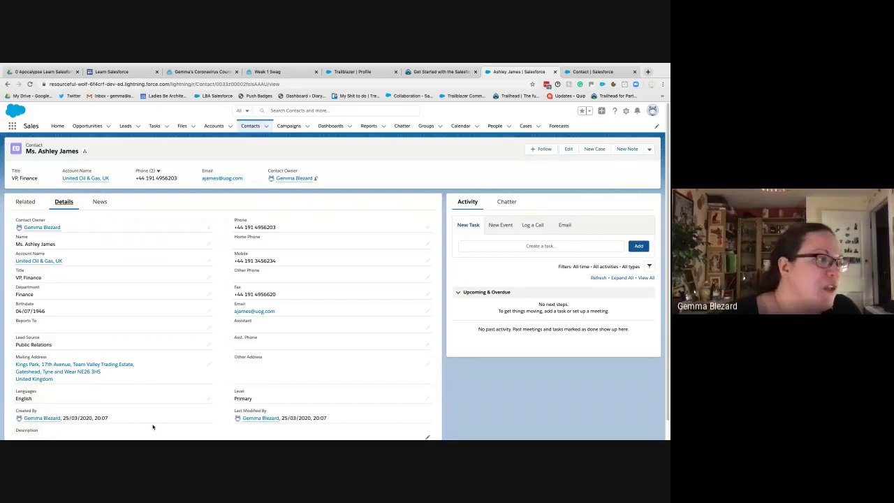
pyautogui.click(594, 72)
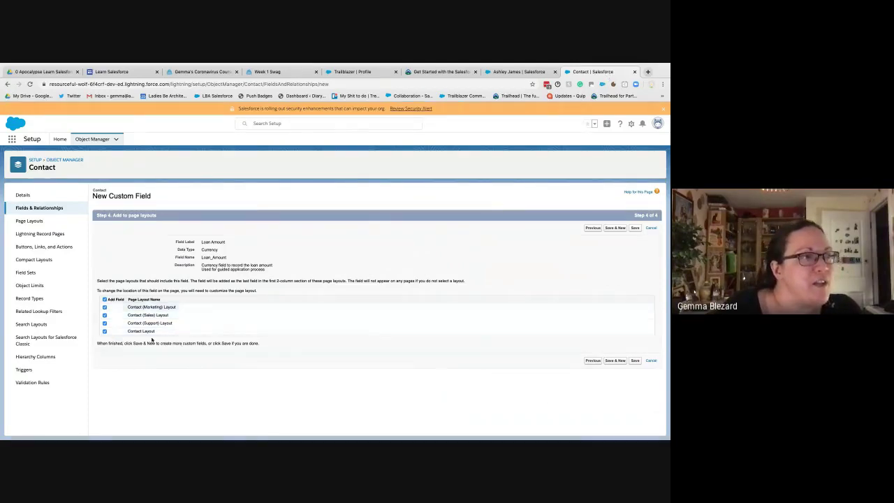
pyautogui.click(634, 227)
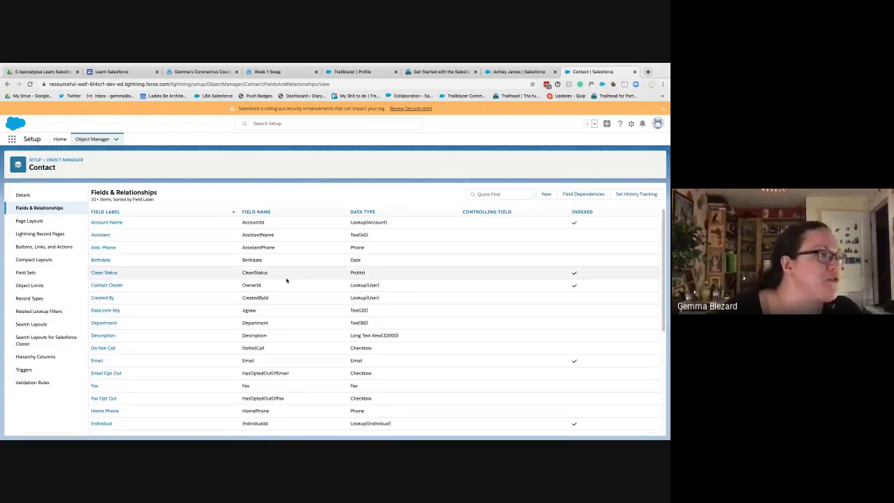
# Find and select the Loan_Amount__c API name in the Contact fields, then return to the contact.
pyautogui.scroll(-3, 285, 280)
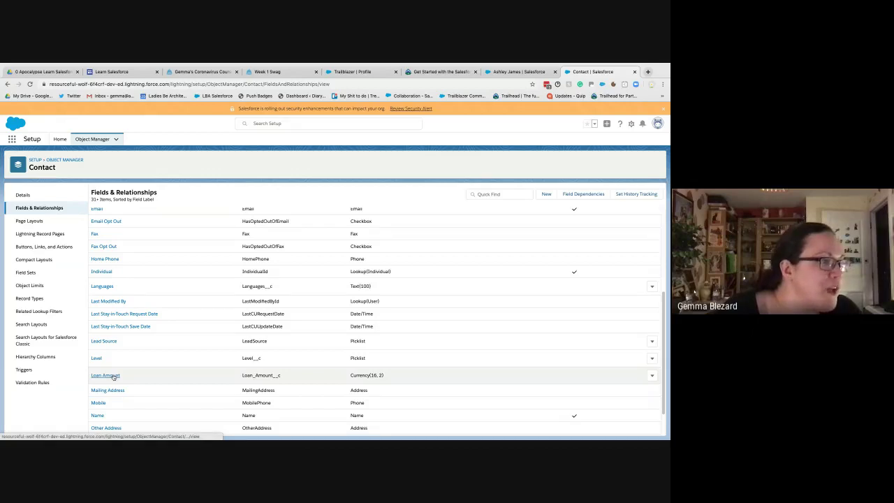
pyautogui.moveTo(241, 376); pyautogui.dragTo(294, 376)
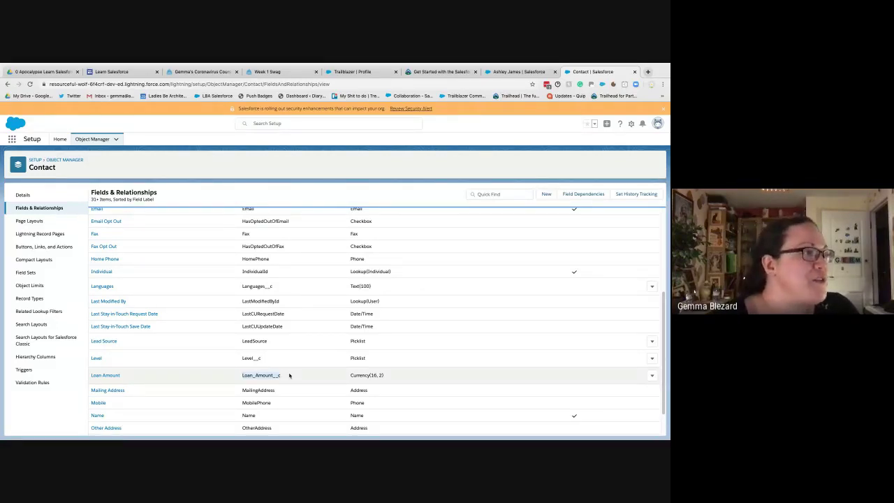
pyautogui.moveTo(286, 329); pyautogui.dragTo(246, 333)
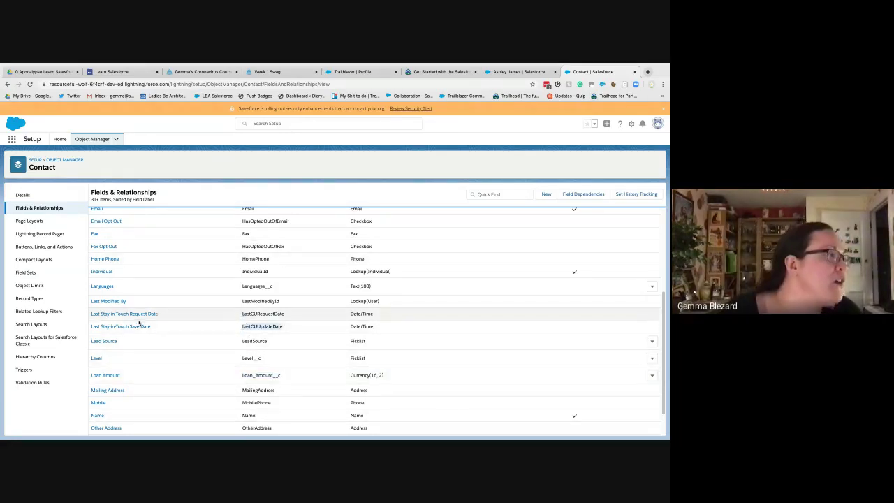
pyautogui.click(269, 326)
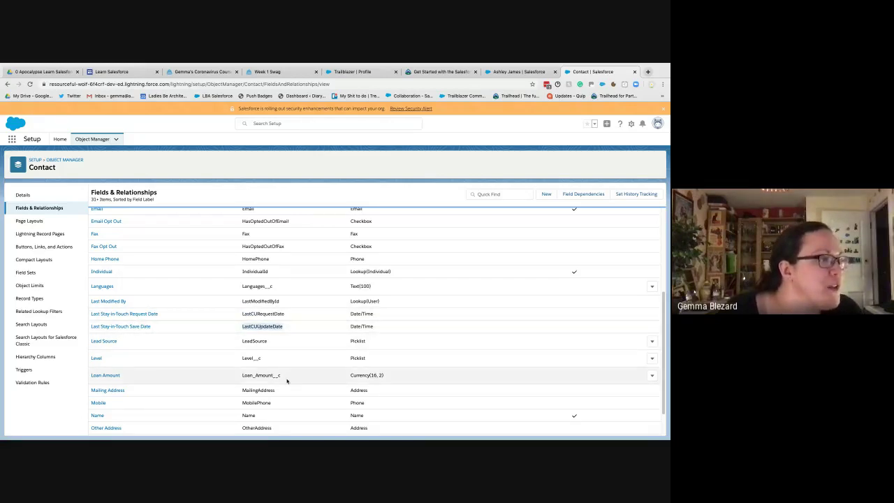
pyautogui.moveTo(284, 375); pyautogui.dragTo(240, 377)
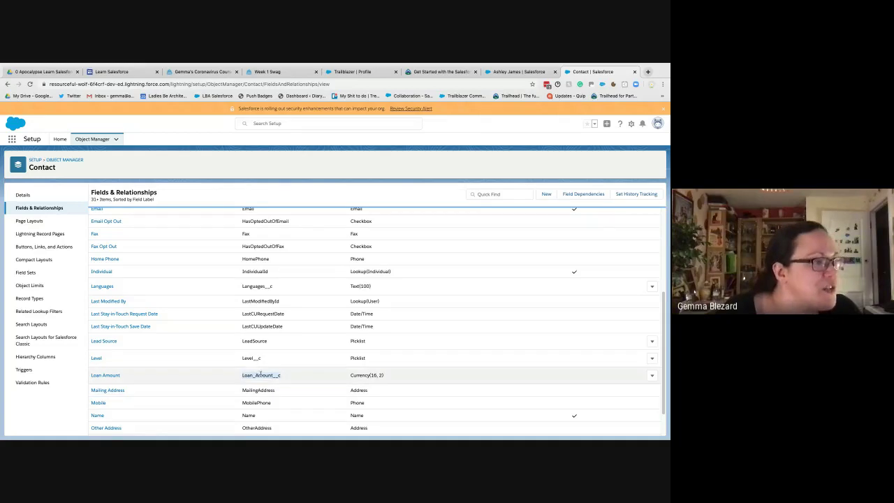
pyautogui.click(510, 72)
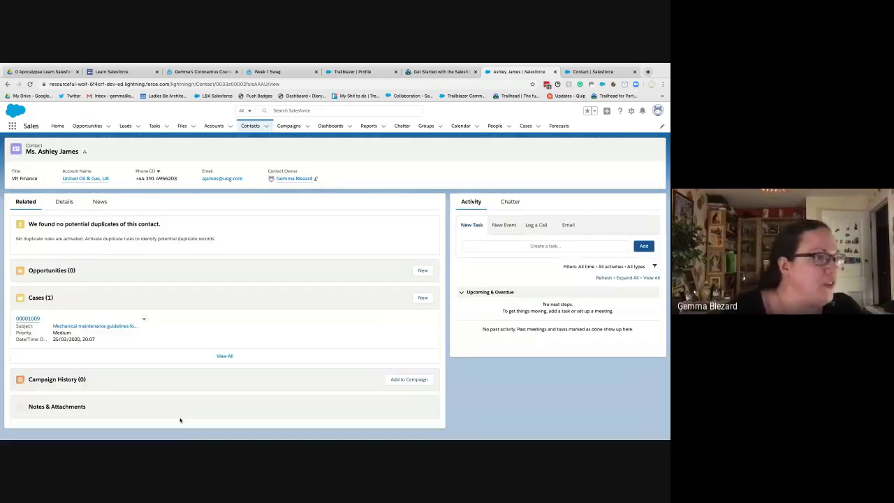
# In the contact's Details, enter 250000 as the Loan Amount and save it.
pyautogui.click(64, 201)
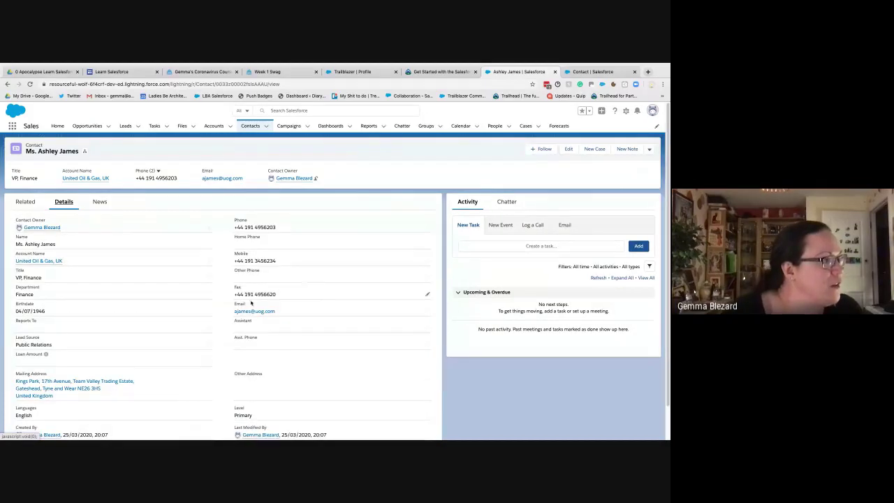
pyautogui.scroll(-1, 200, 339)
pyautogui.moveTo(46, 347)
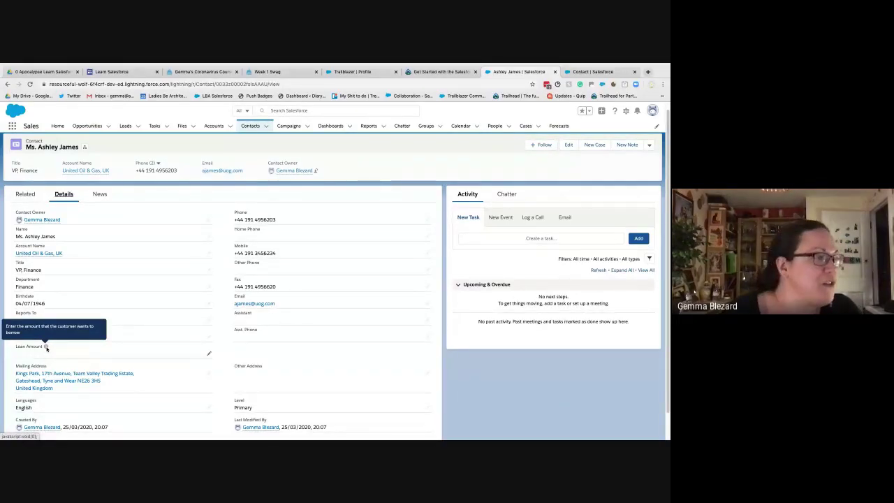
pyautogui.click(208, 355)
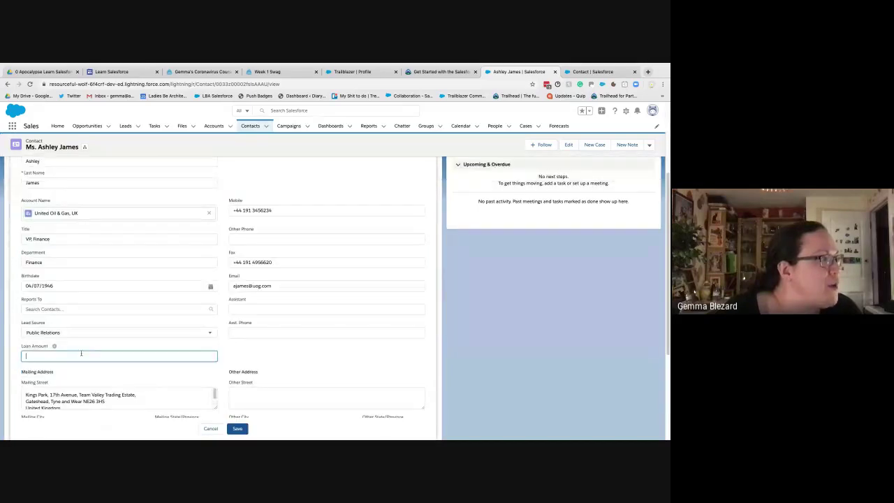
pyautogui.write('2')
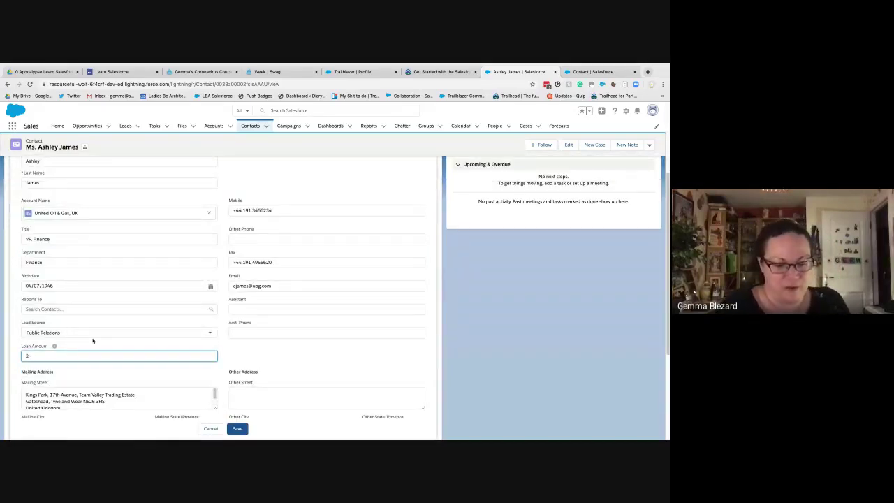
pyautogui.write('50000')
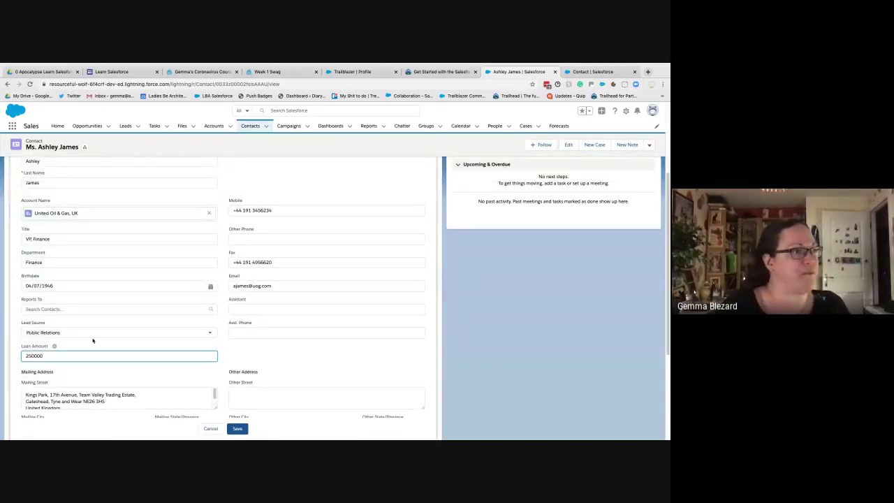
pyautogui.click(237, 428)
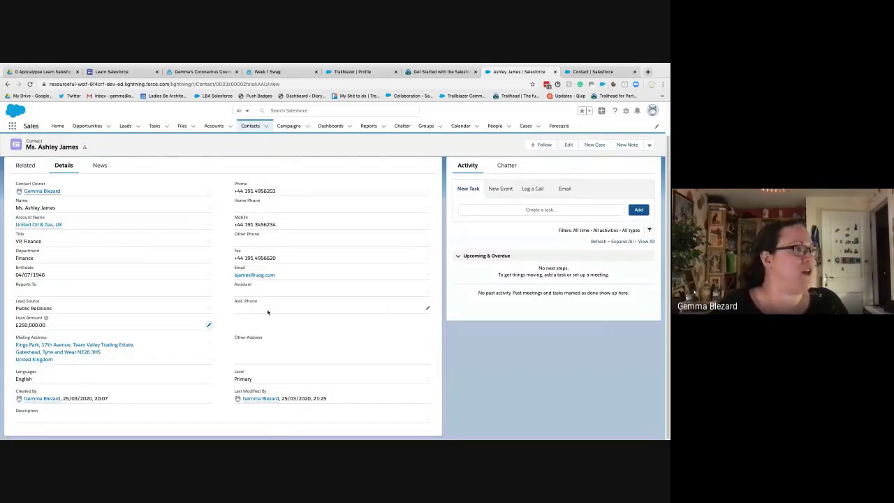
pyautogui.scroll(-2, 42, 327)
pyautogui.scroll(1, 40, 325)
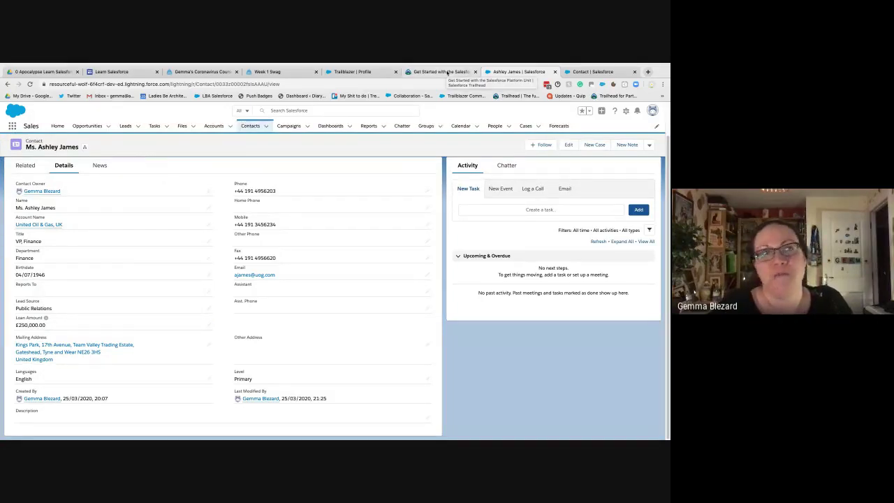
# Run Check challenge on the Trailhead unit page to earn the 500 points.
pyautogui.click(448, 72)
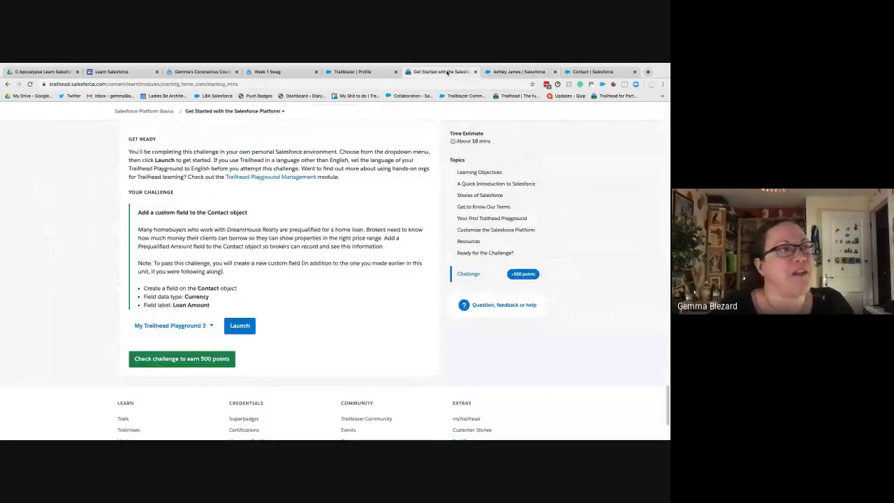
pyautogui.click(210, 359)
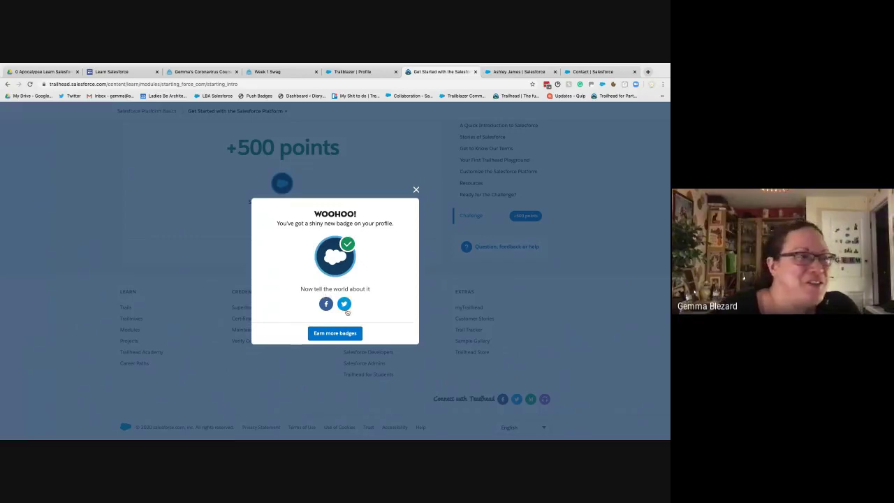
# Bring up the prefilled tweet for the Salesforce Platform Basics badge, then return to Trailhead unposted.
pyautogui.click(344, 305)
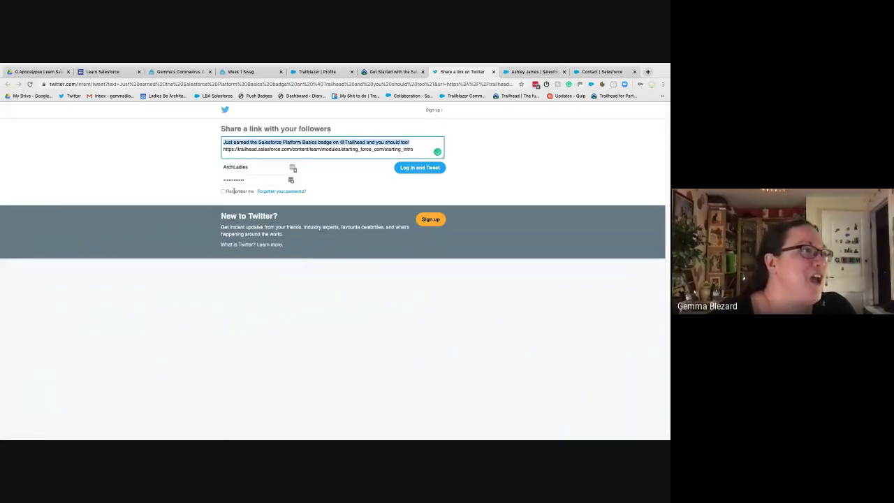
pyautogui.click(294, 168)
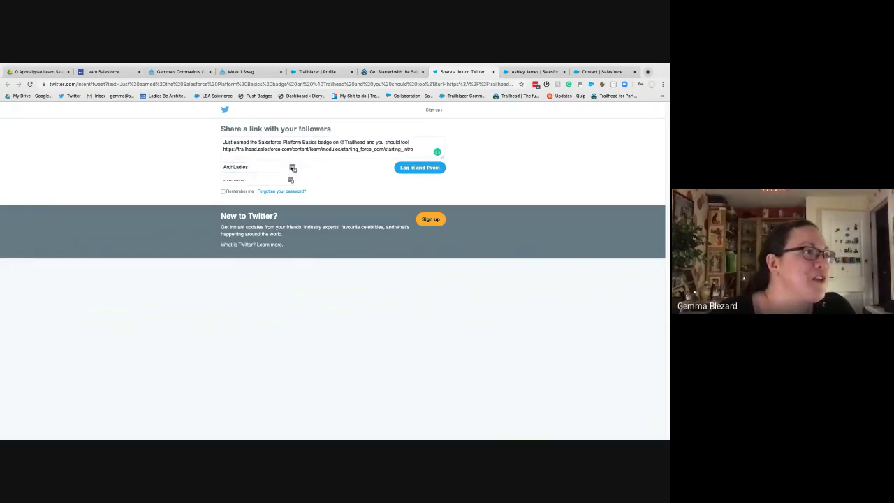
pyautogui.click(393, 71)
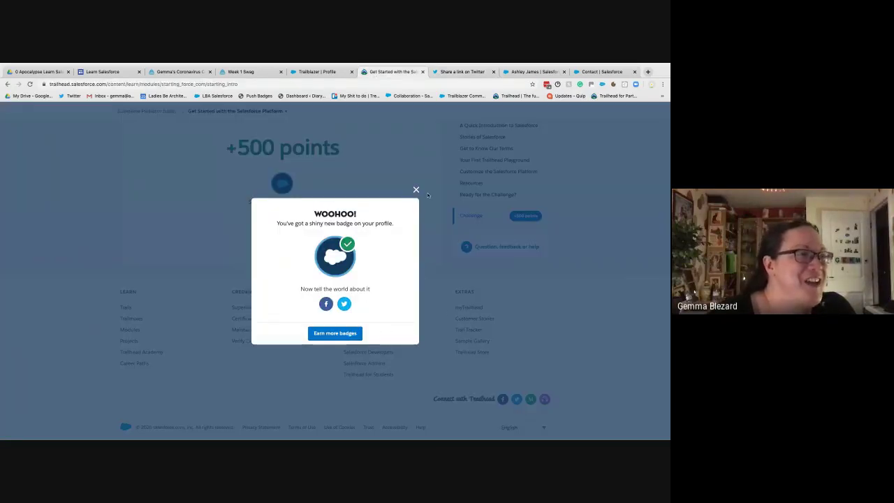
# Close the WOOHOO badge dialog and scroll up to Salesforce Platform Basics at 100% complete.
pyautogui.click(416, 190)
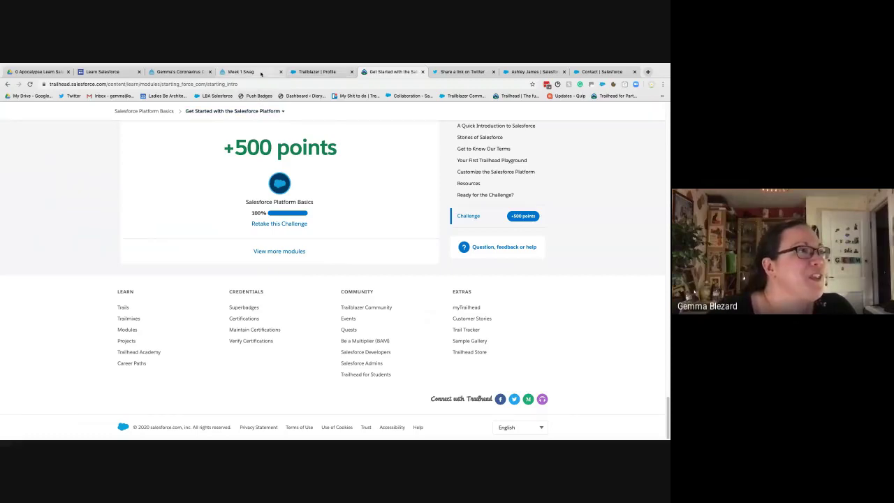
pyautogui.scroll(20, 359, 256)
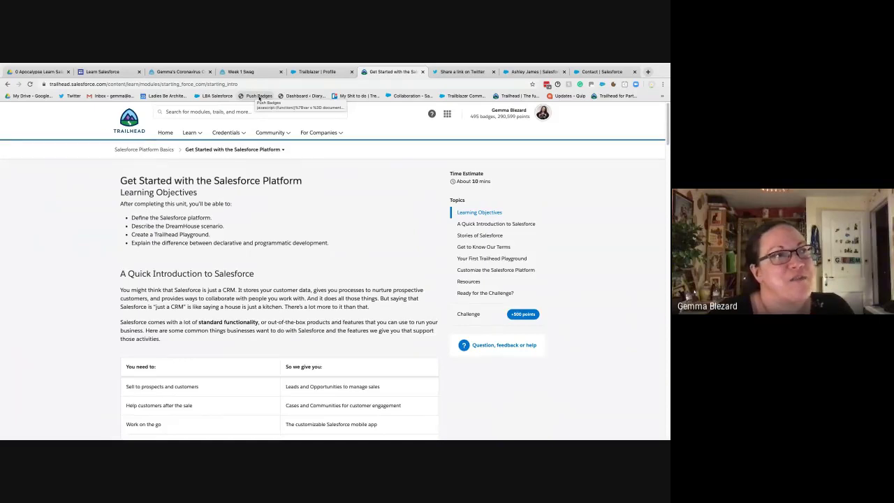
# Refresh the Week 1 Swag leaderboard and scroll through it.
pyautogui.click(243, 72)
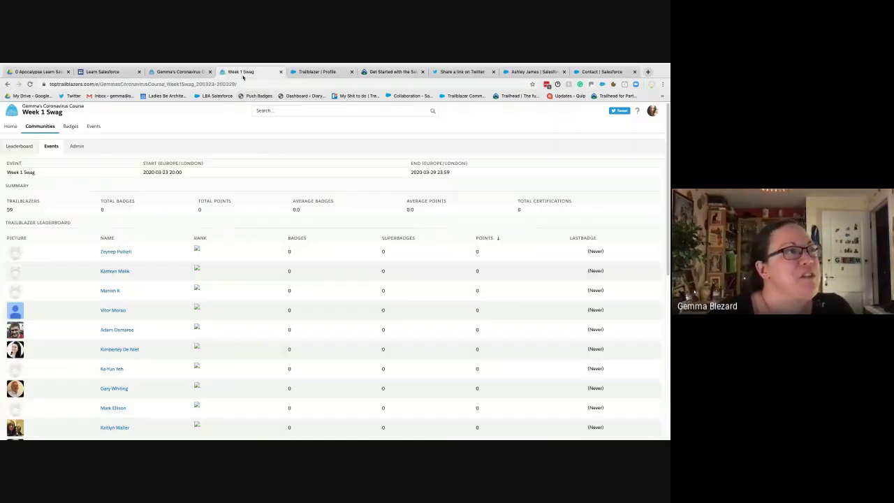
pyautogui.rightClick(249, 176)
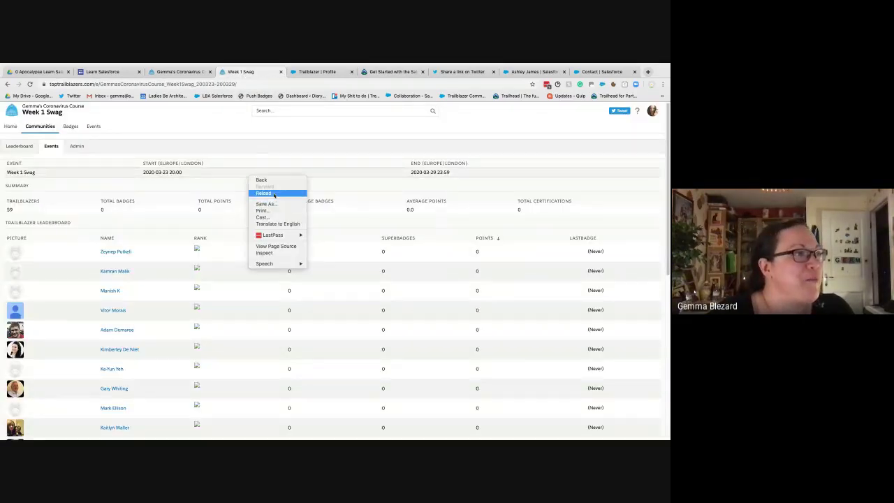
pyautogui.click(276, 194)
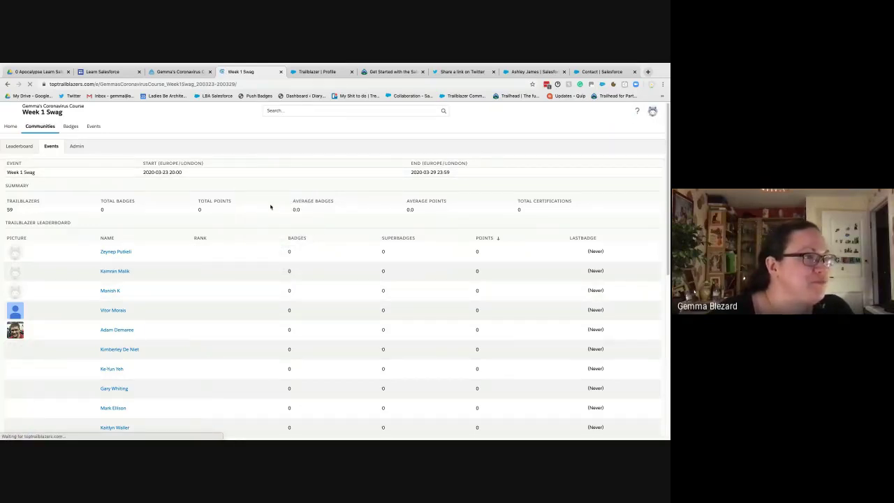
pyautogui.scroll(-10, 387, 305)
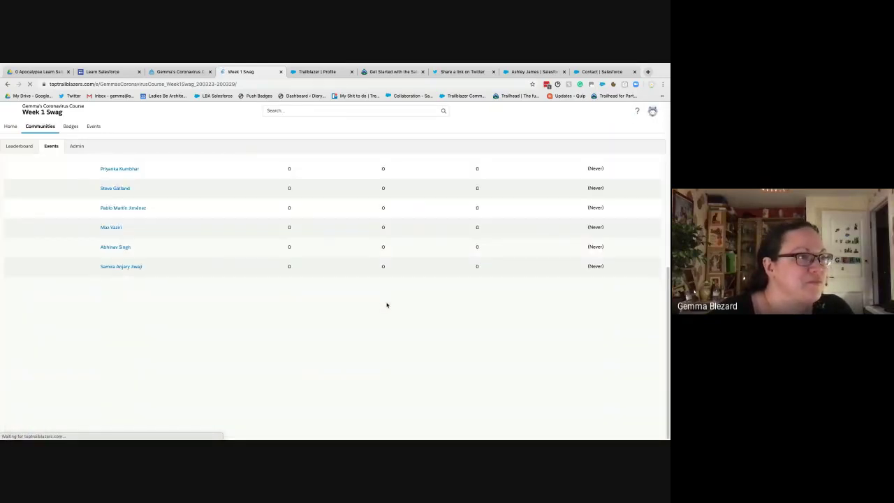
# Move from the Trailblazer profile and Twitter share tabs back to the Get Started unit.
pyautogui.click(334, 72)
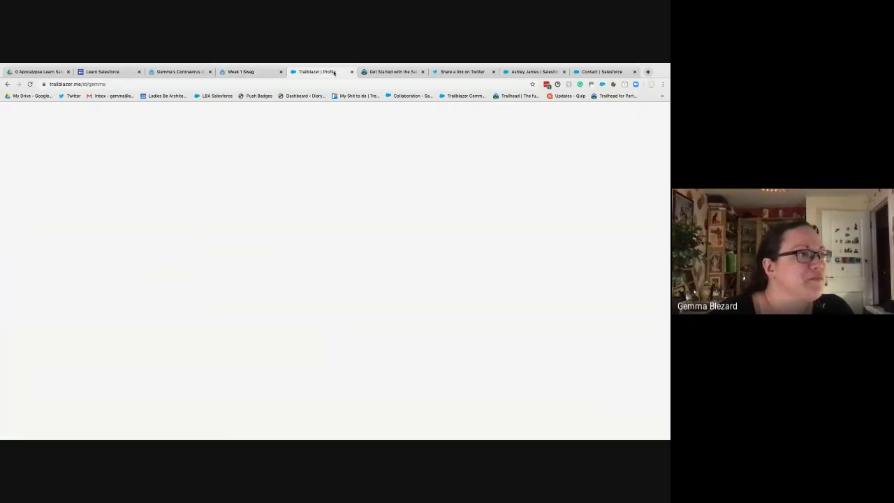
pyautogui.click(461, 72)
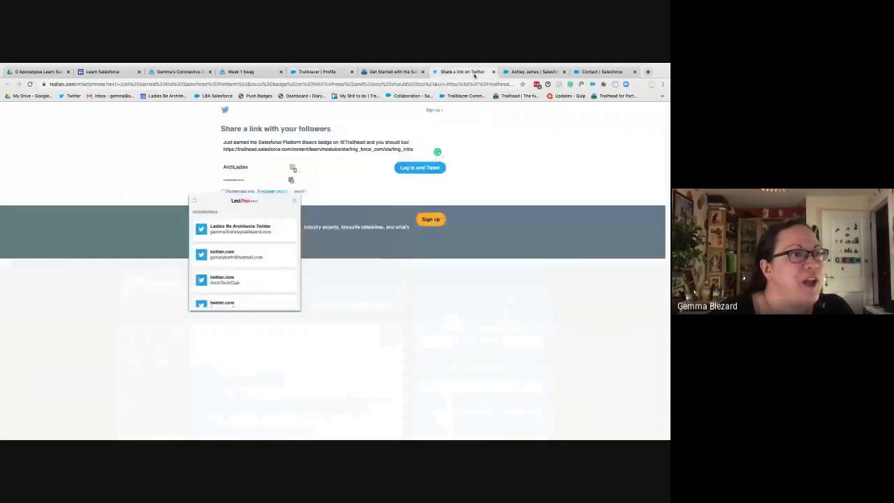
pyautogui.click(397, 72)
# Close the Twitter share tab and reopen the hands-on challenge with Retake this Challenge.
pyautogui.click(492, 72)
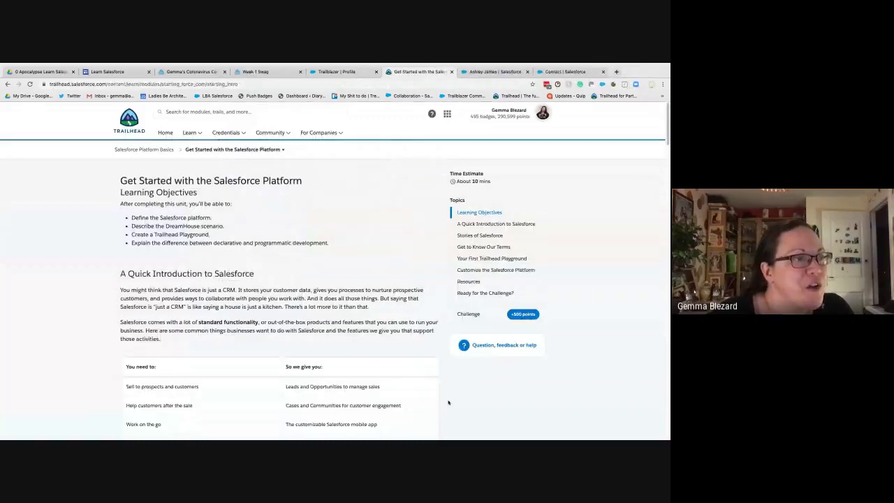
pyautogui.scroll(-5, 458, 391)
pyautogui.scroll(-15, 459, 391)
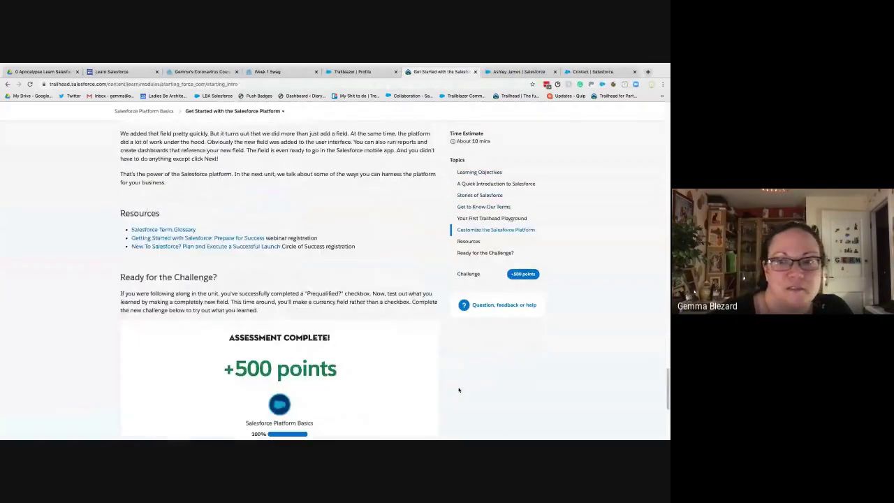
pyautogui.scroll(-3, 459, 390)
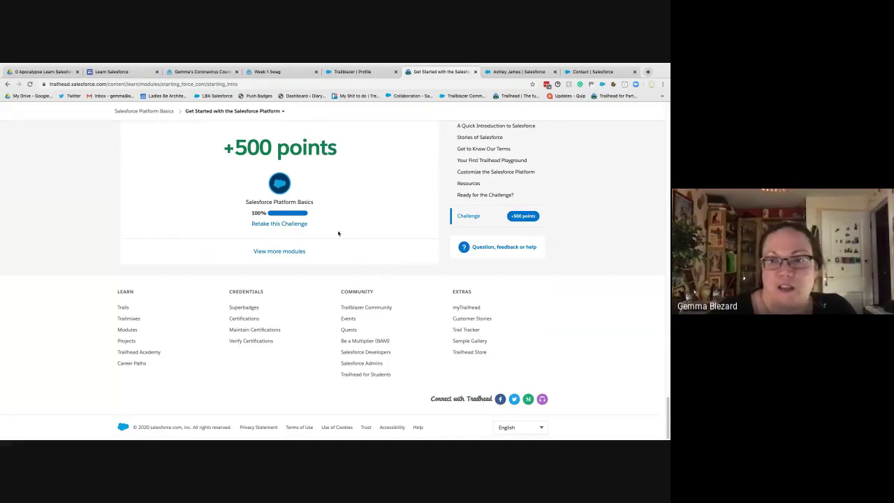
pyautogui.scroll(2, 412, 248)
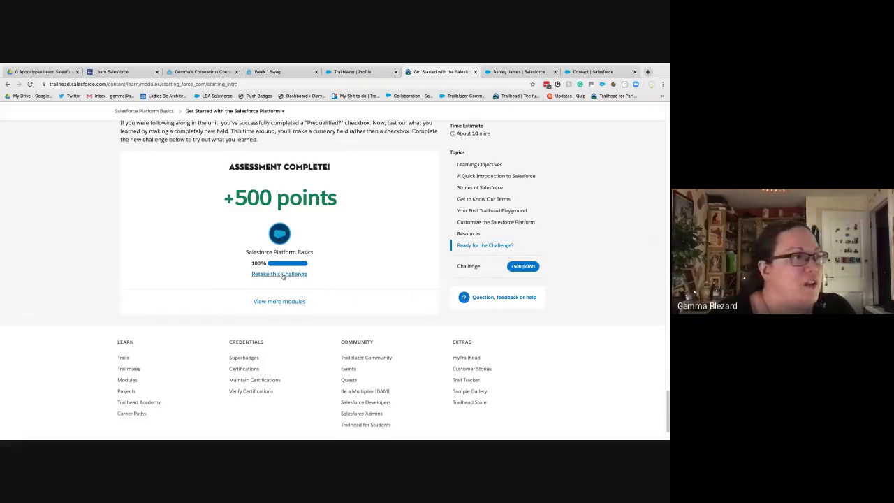
pyautogui.click(280, 274)
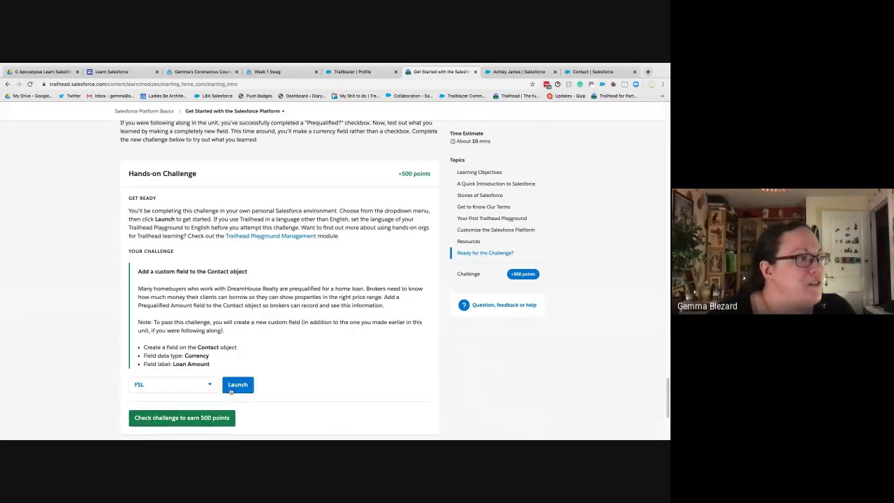
# Go to the Salesforce Platform Basics module overview with all five units completed.
pyautogui.scroll(15, 291, 278)
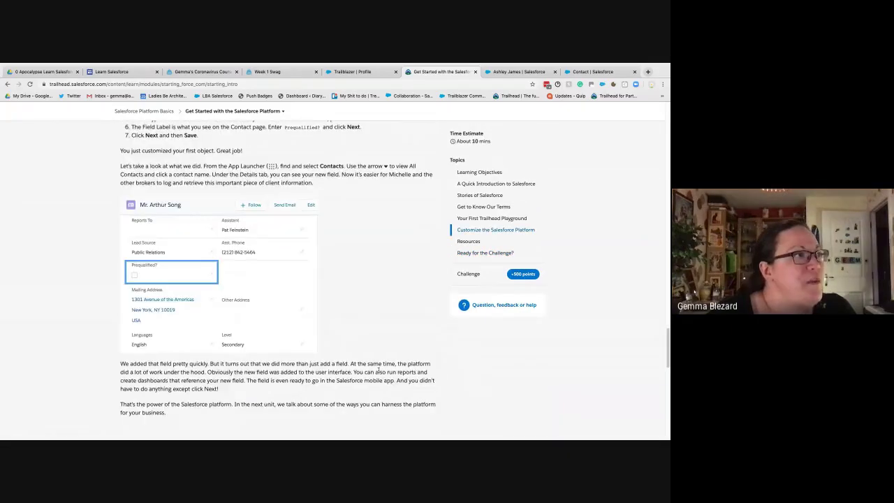
pyautogui.scroll(15, 292, 278)
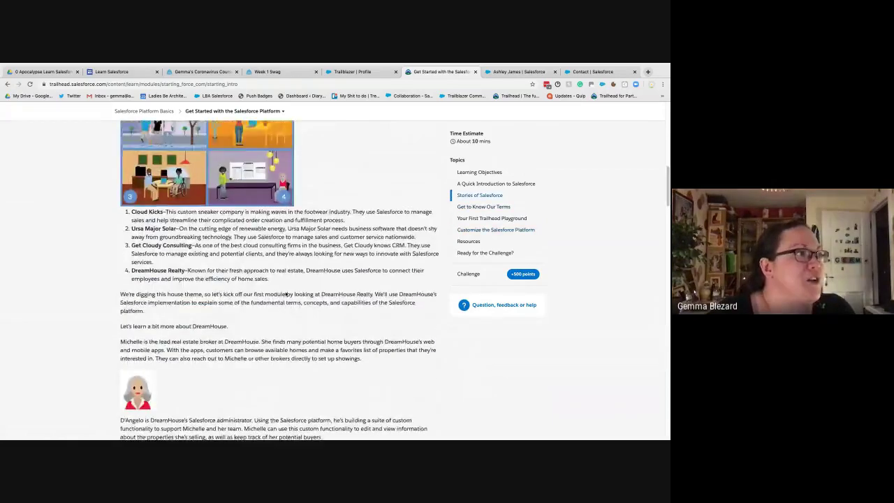
pyautogui.click(144, 150)
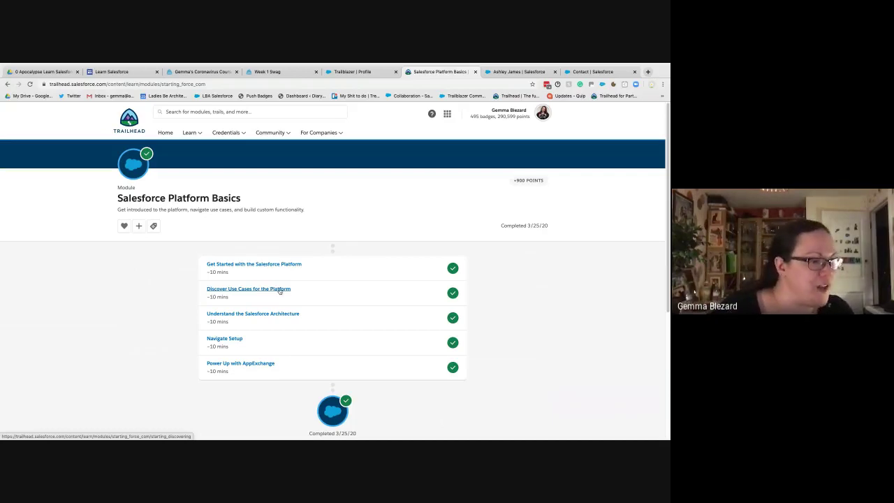
# Open the Discover Use Cases for the Platform unit and read the high-impact, low-effort examples.
pyautogui.click(279, 291)
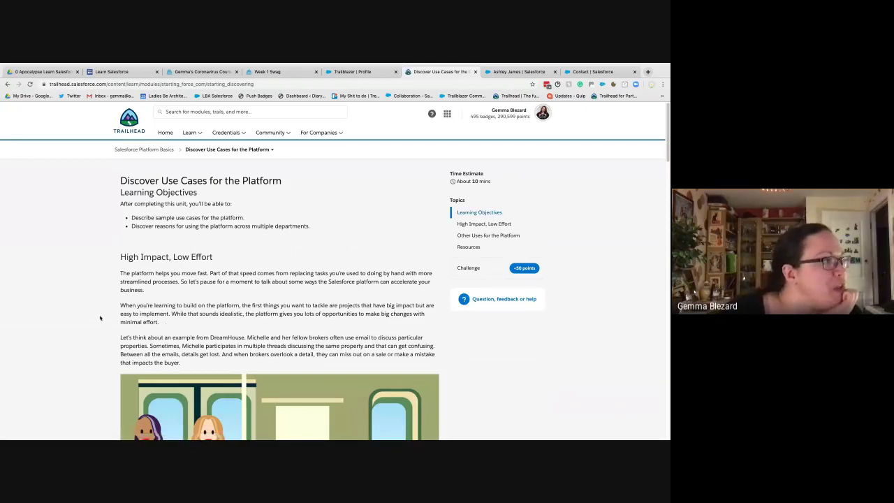
pyautogui.scroll(-1, 100, 318)
pyautogui.scroll(-1, 100, 318)
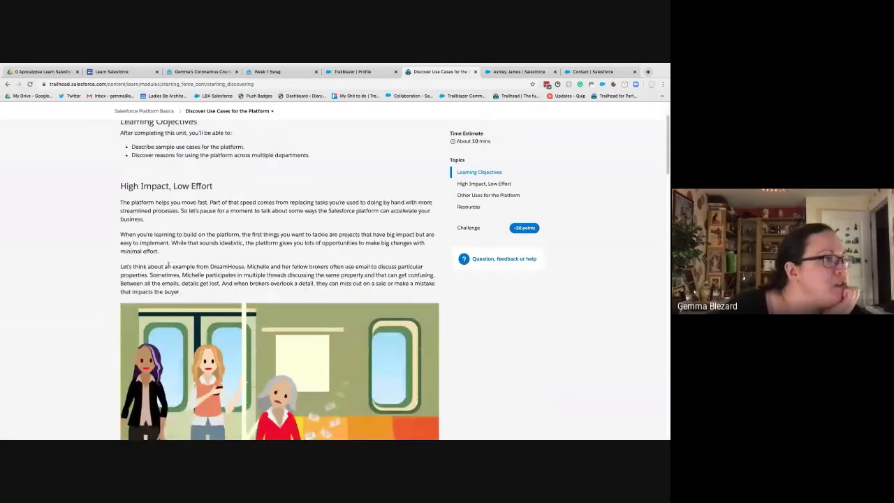
pyautogui.scroll(-1, 201, 283)
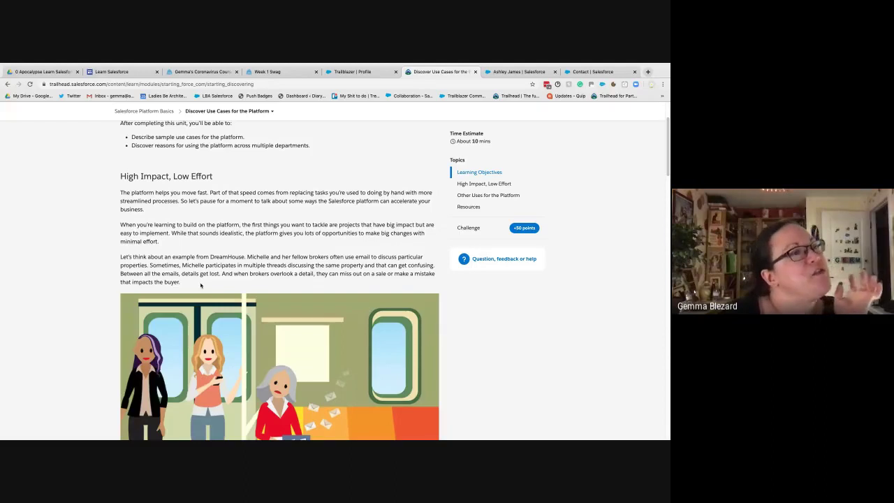
pyautogui.scroll(-1, 201, 285)
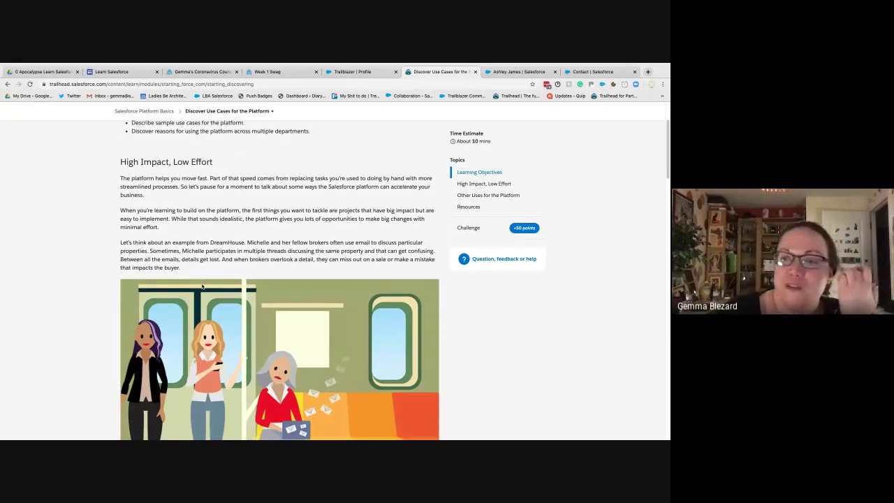
pyautogui.scroll(-1, 201, 286)
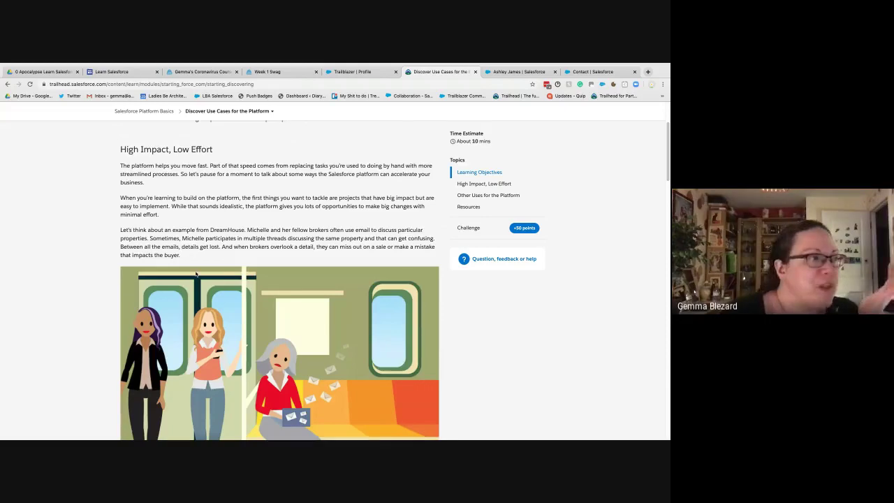
pyautogui.scroll(-5, 196, 274)
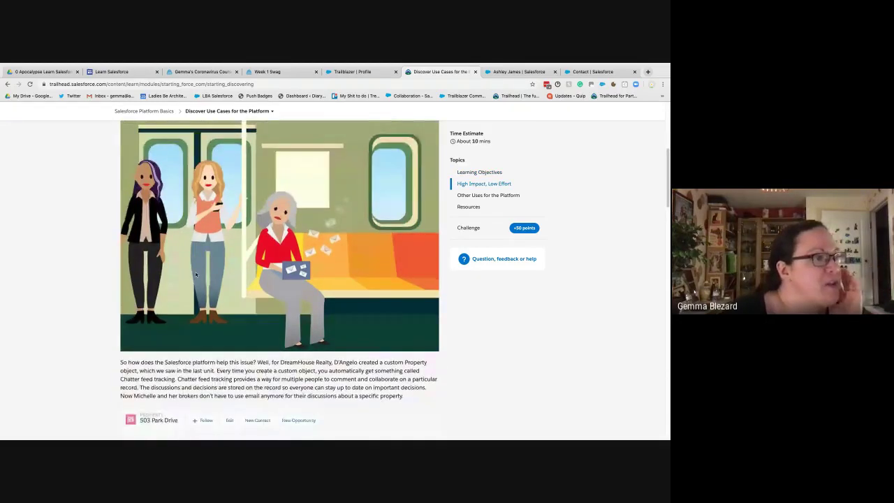
pyautogui.scroll(-4, 196, 274)
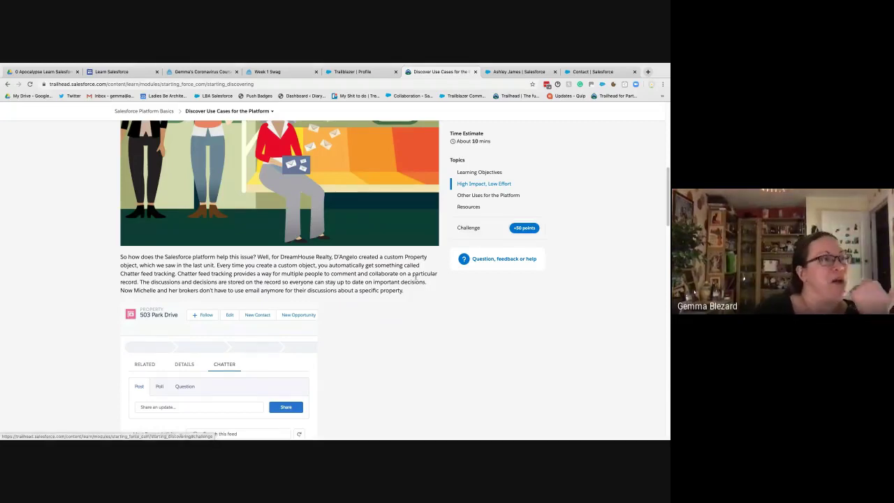
pyautogui.scroll(3, 423, 274)
pyautogui.scroll(2, 427, 270)
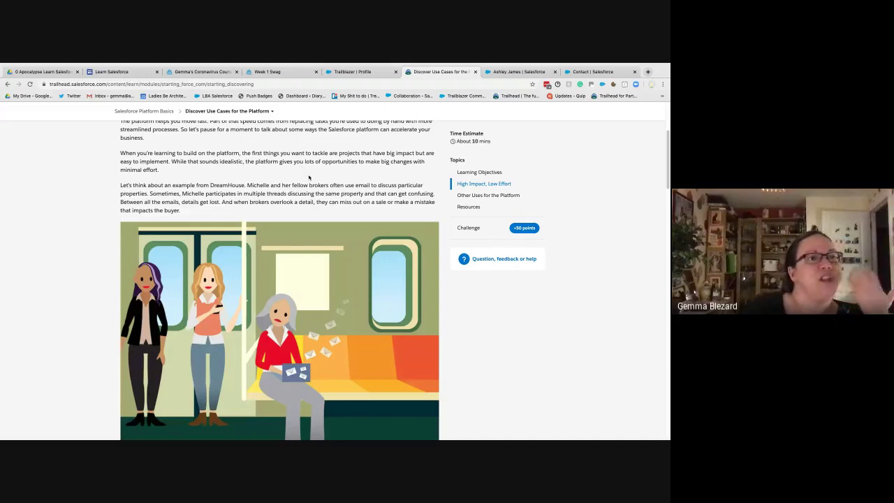
pyautogui.scroll(-3, 326, 204)
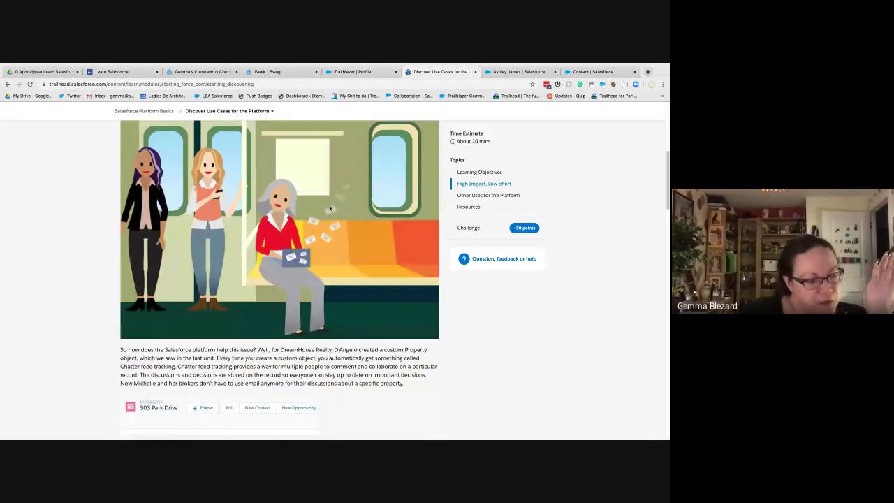
pyautogui.scroll(-1, 330, 208)
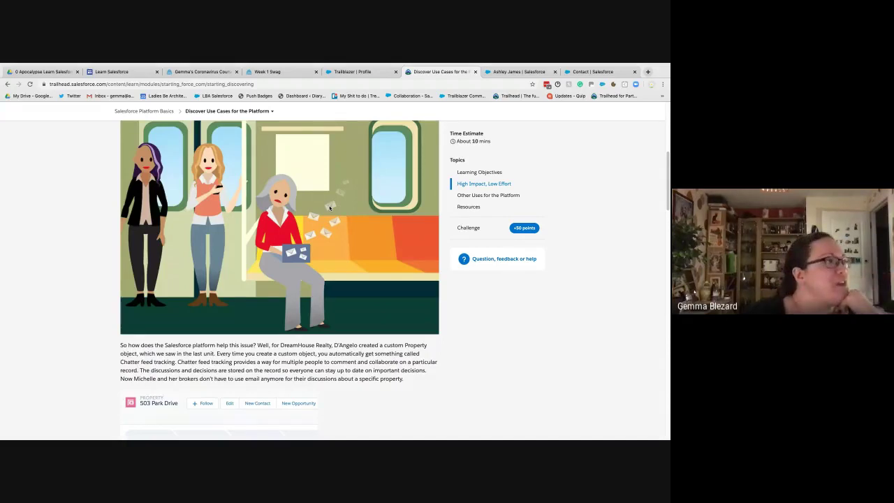
pyautogui.scroll(1, 330, 207)
pyautogui.scroll(-1, 325, 212)
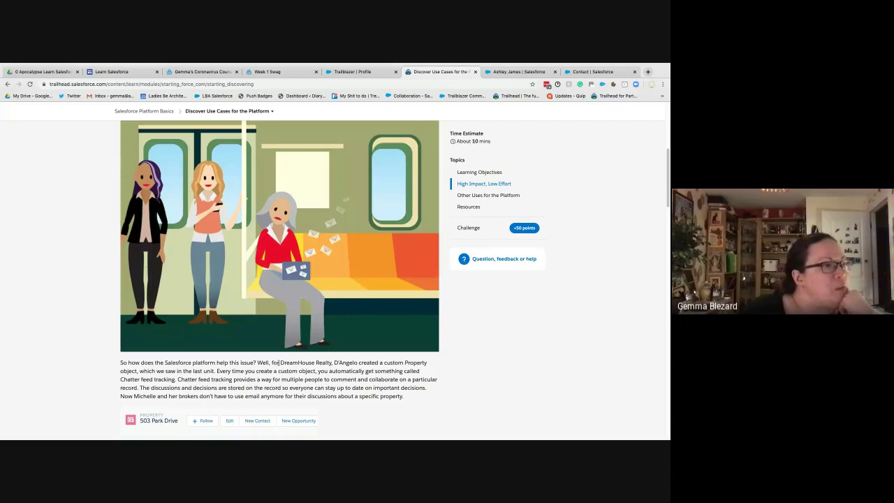
# Highlight and clear 'DreamHouse', then read on to Other Uses and HR Can Use the Platform.
pyautogui.moveTo(278, 363); pyautogui.dragTo(307, 364)
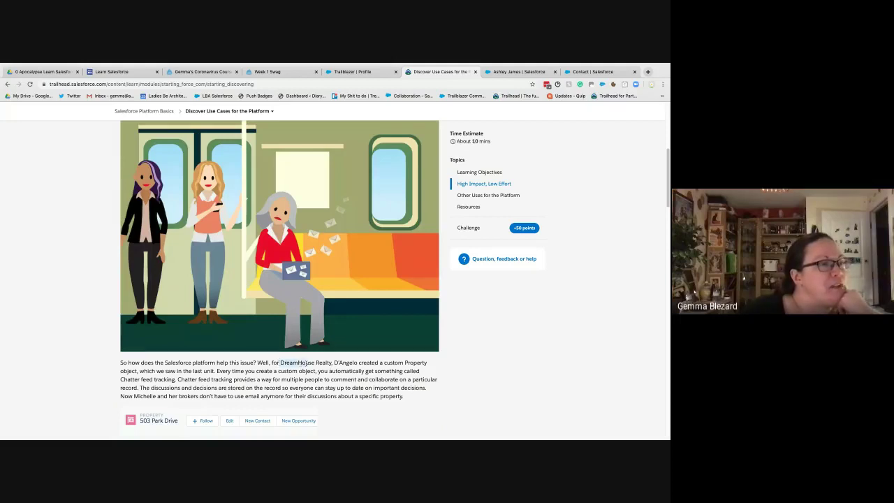
pyautogui.click(307, 364)
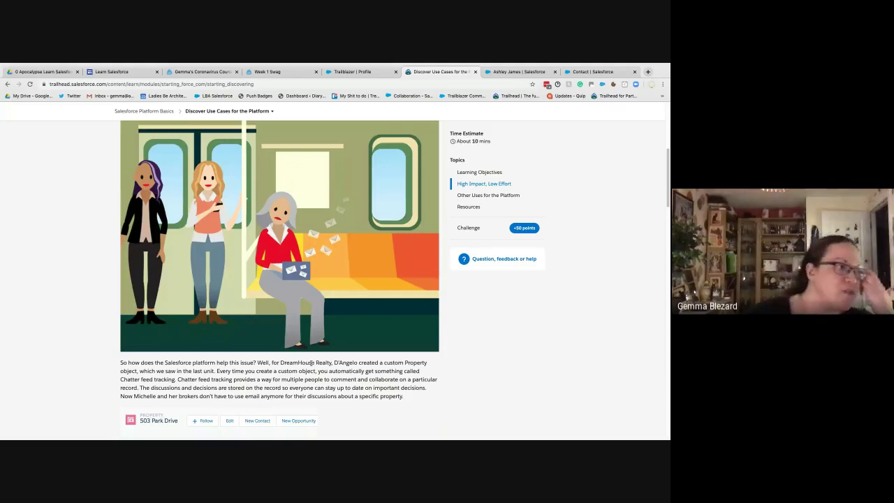
pyautogui.scroll(-5, 311, 362)
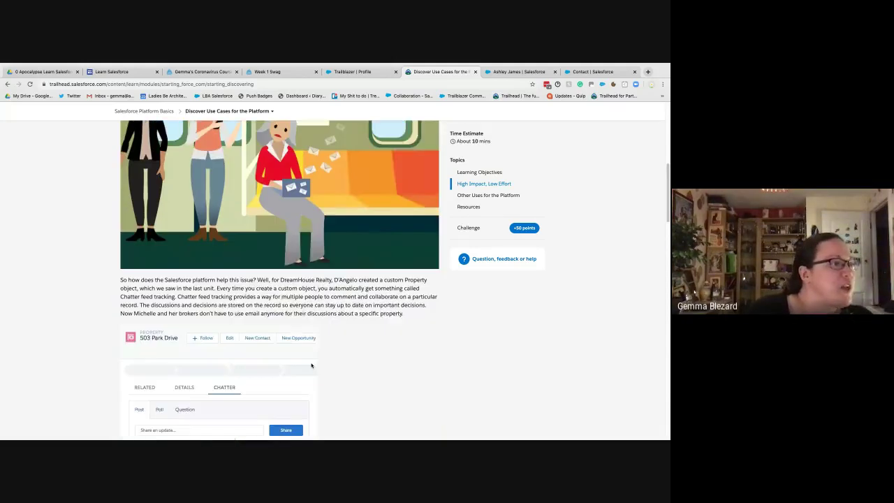
pyautogui.scroll(-2, 312, 364)
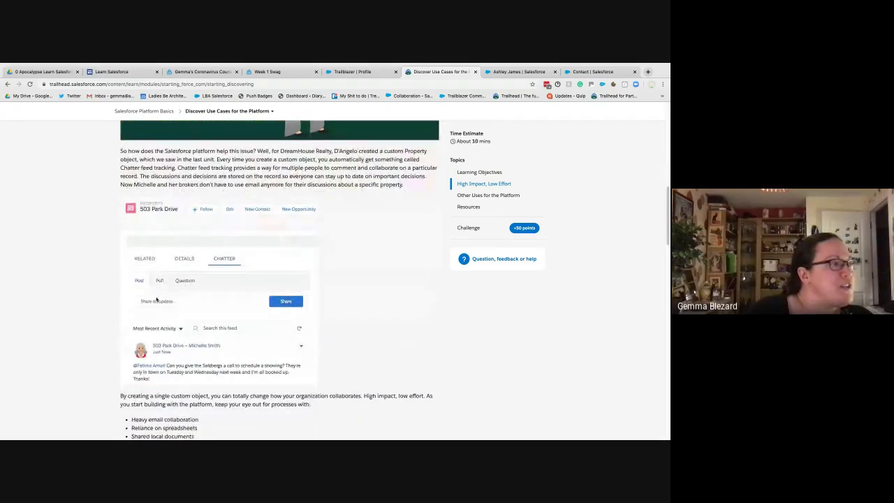
pyautogui.scroll(-1, 205, 315)
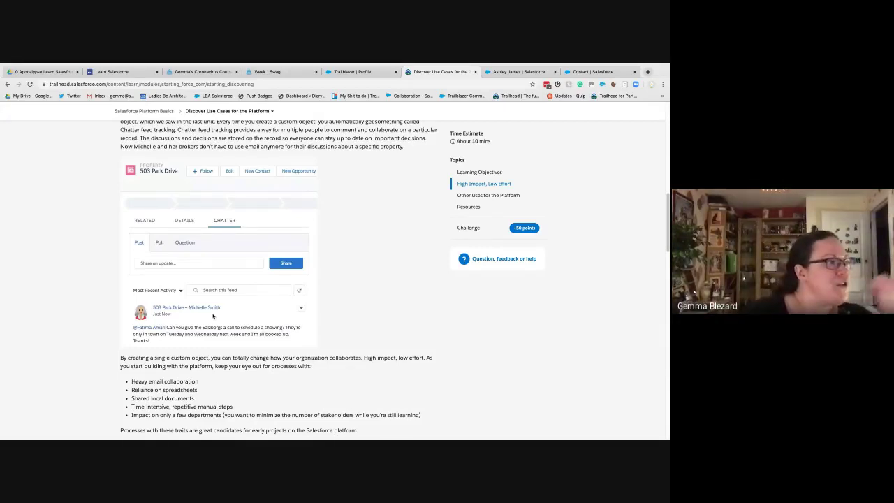
pyautogui.scroll(-1, 196, 314)
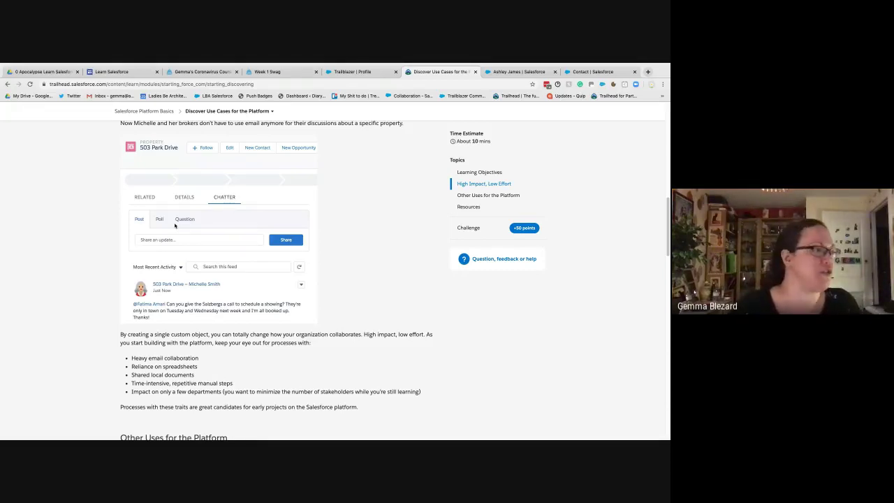
pyautogui.scroll(-1, 192, 239)
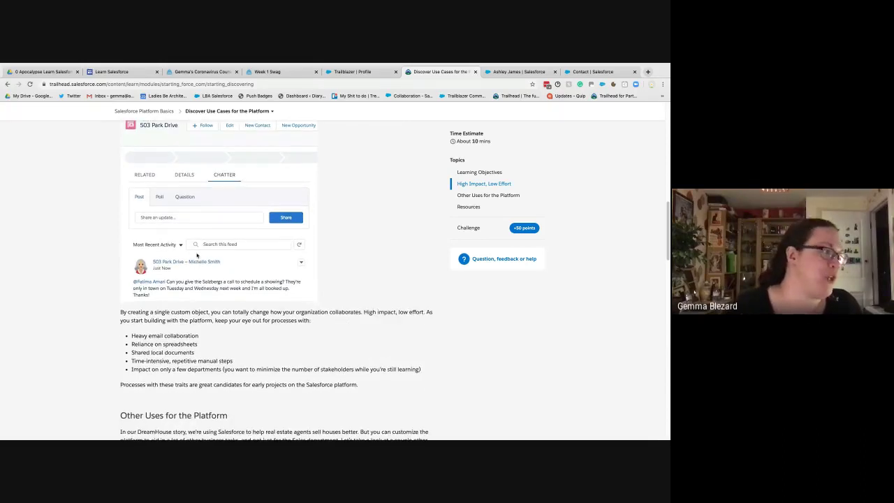
pyautogui.scroll(-4, 276, 341)
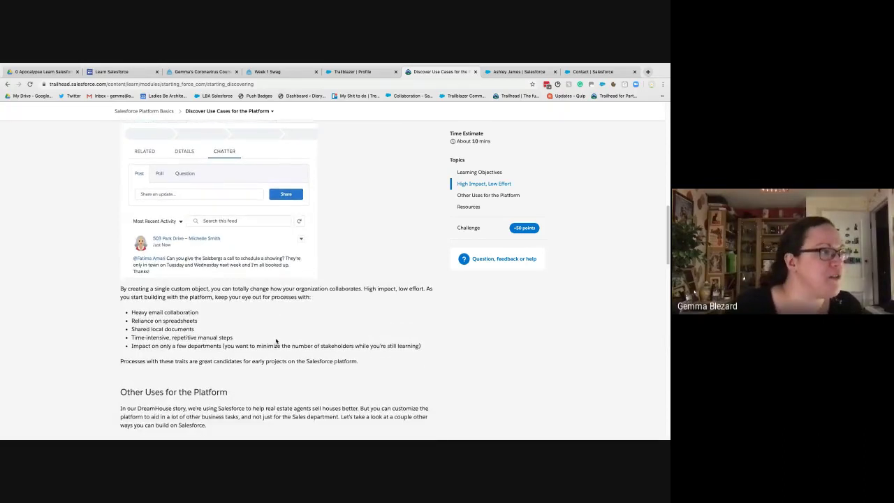
pyautogui.scroll(-1, 276, 340)
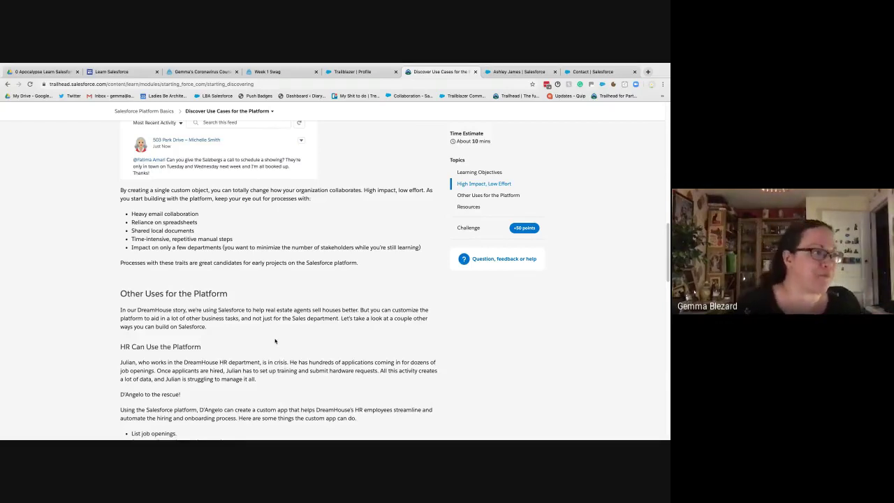
# Read past IT Can Use the Platform and the department use-case table to the Resources links.
pyautogui.scroll(-3, 275, 341)
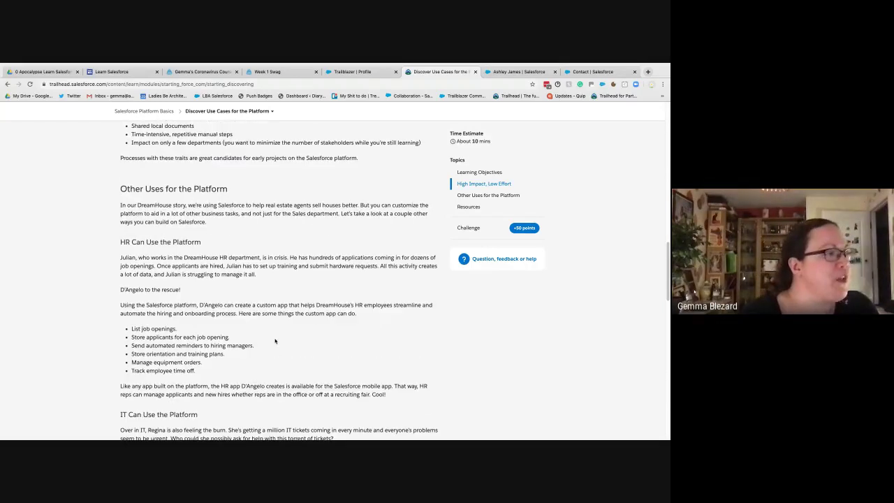
pyautogui.scroll(-2, 275, 341)
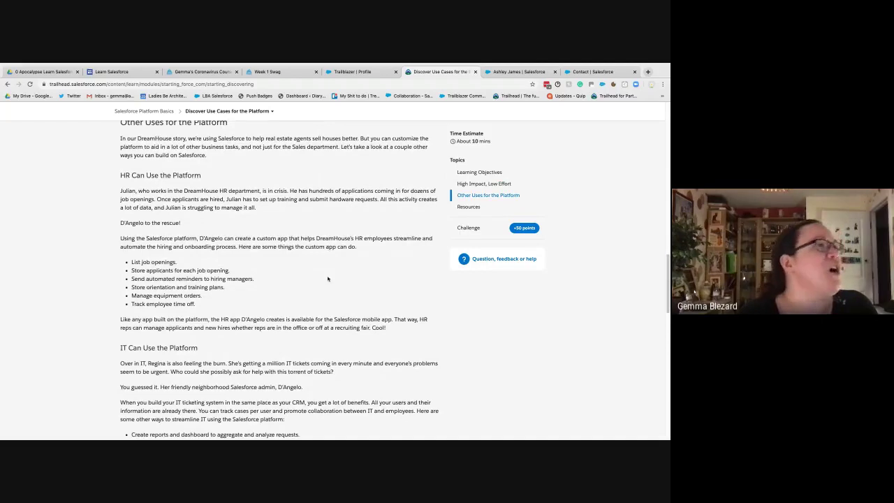
pyautogui.scroll(-1, 322, 283)
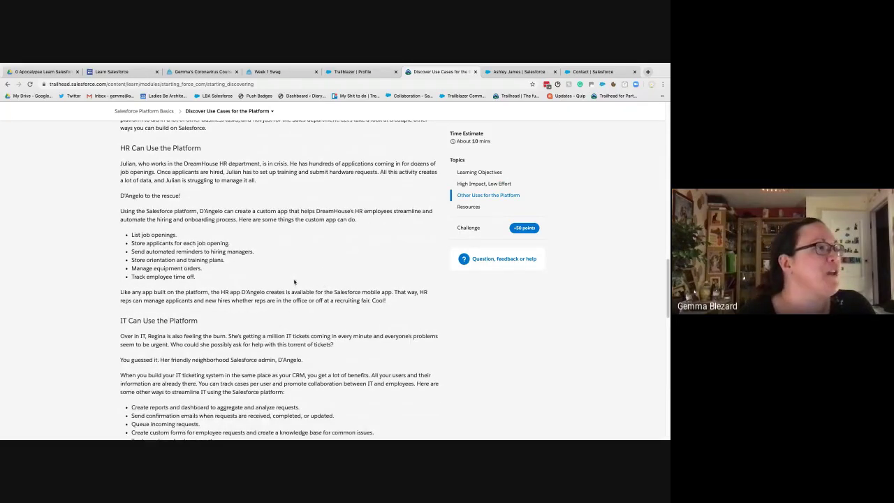
pyautogui.scroll(-4, 294, 281)
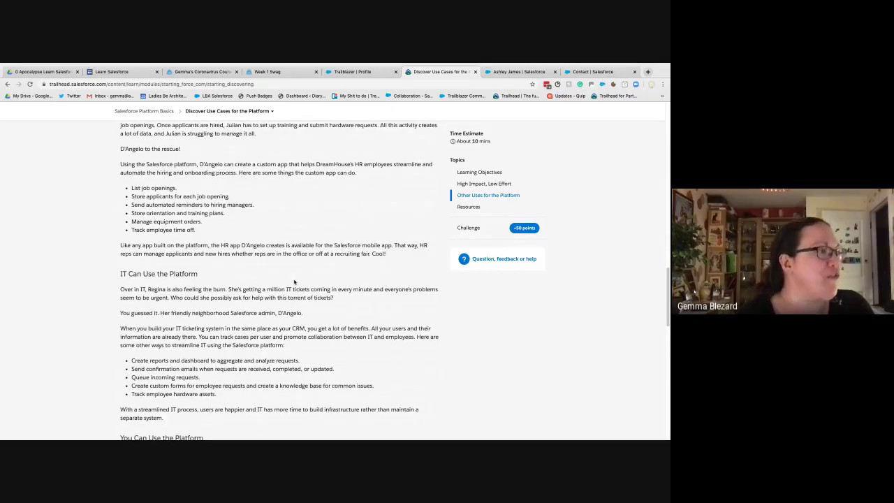
pyautogui.scroll(-2, 294, 281)
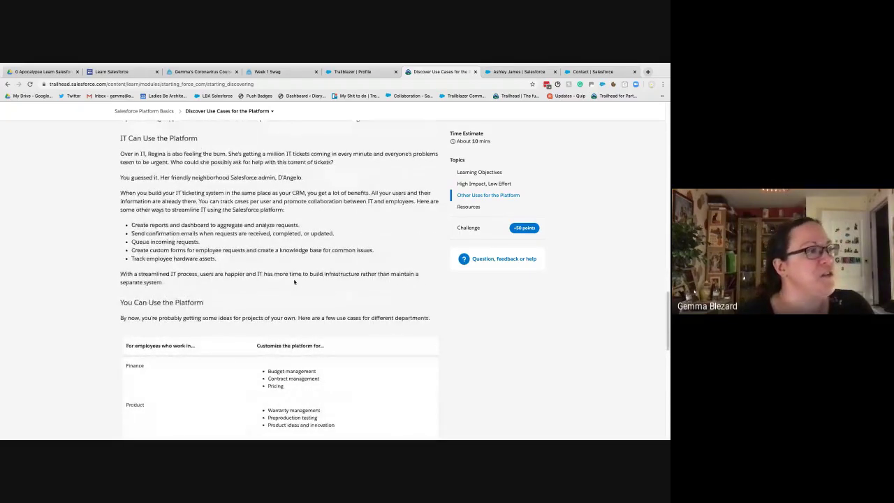
pyautogui.scroll(-3, 294, 281)
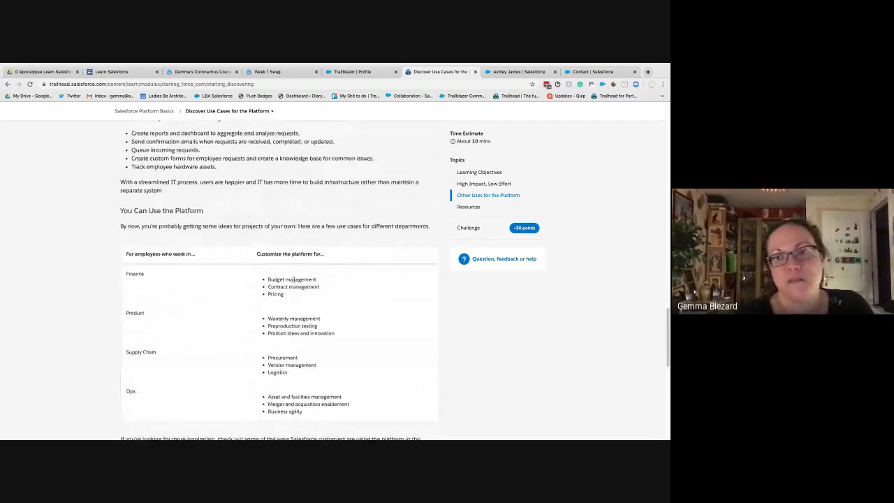
pyautogui.scroll(-1, 294, 282)
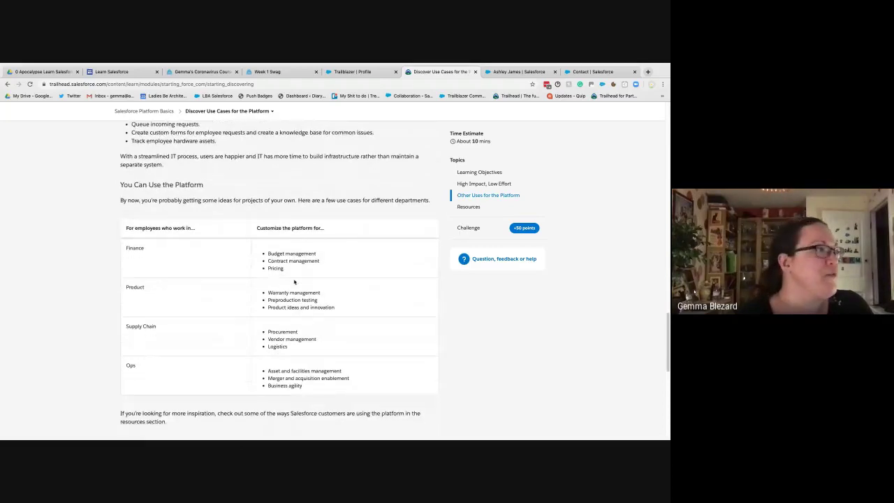
pyautogui.scroll(-3, 293, 281)
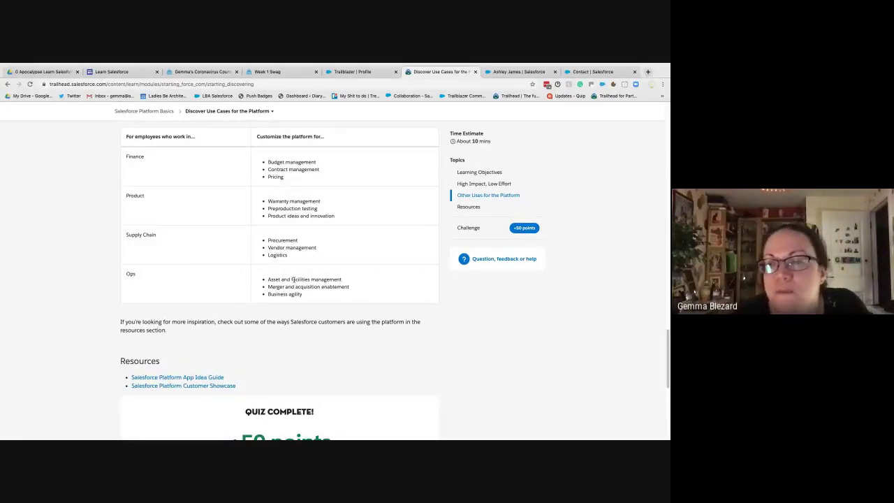
# Jump to the Quiz Complete box showing +50 points and Salesforce Platform Basics at 100%.
pyautogui.scroll(-2, 294, 281)
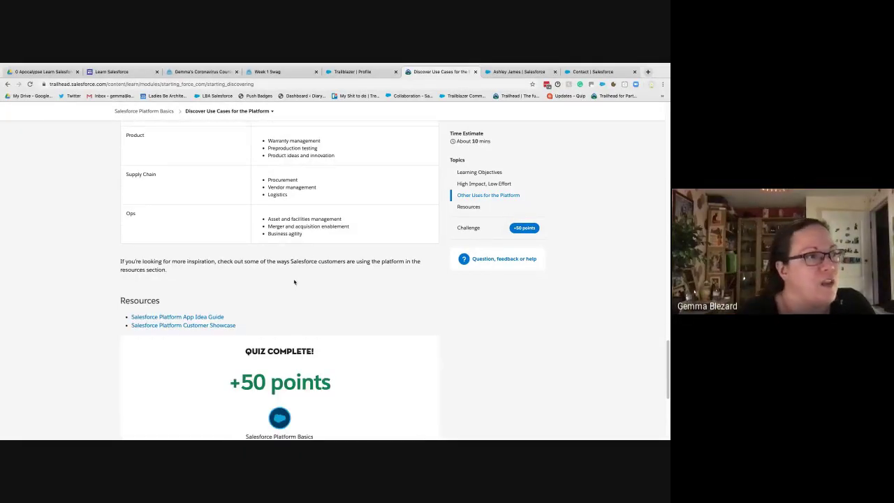
pyautogui.scroll(-2, 294, 281)
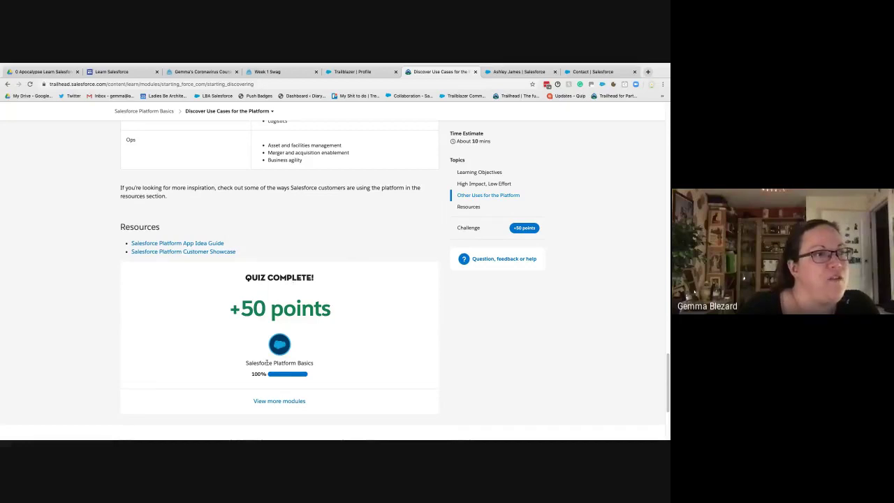
pyautogui.scroll(-1, 366, 339)
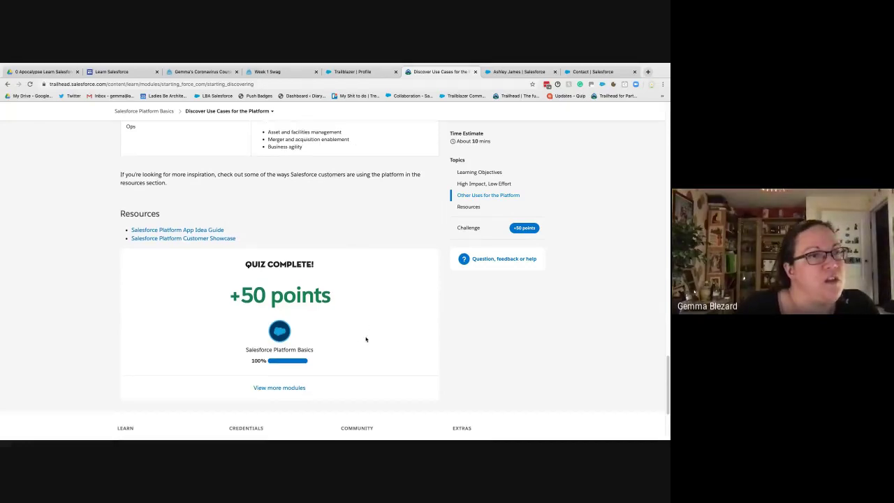
pyautogui.scroll(-1, 365, 340)
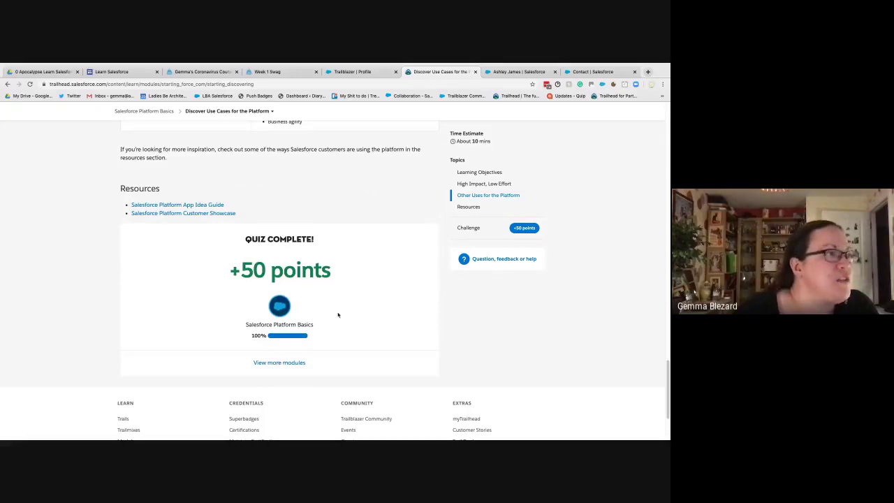
pyautogui.click(479, 228)
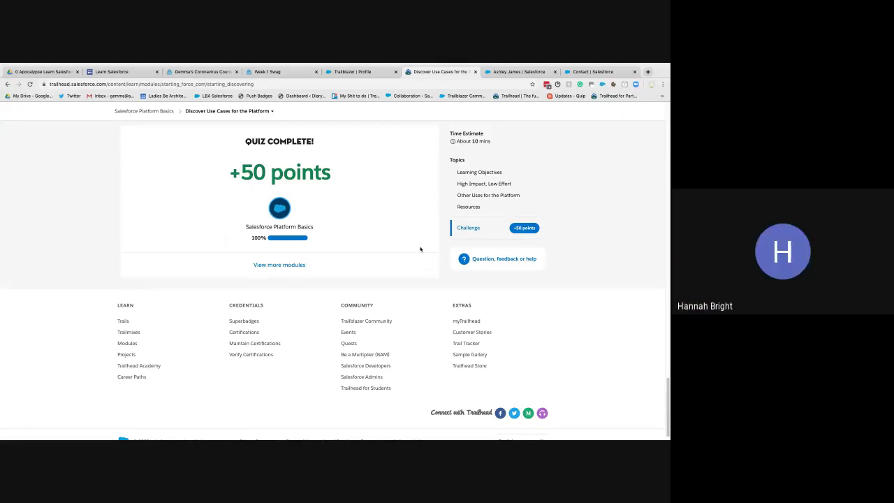
# Check the Chrome menu for a new-window option and select the unit page's address.
pyautogui.moveTo(16, 64)
pyautogui.click(49, 66)
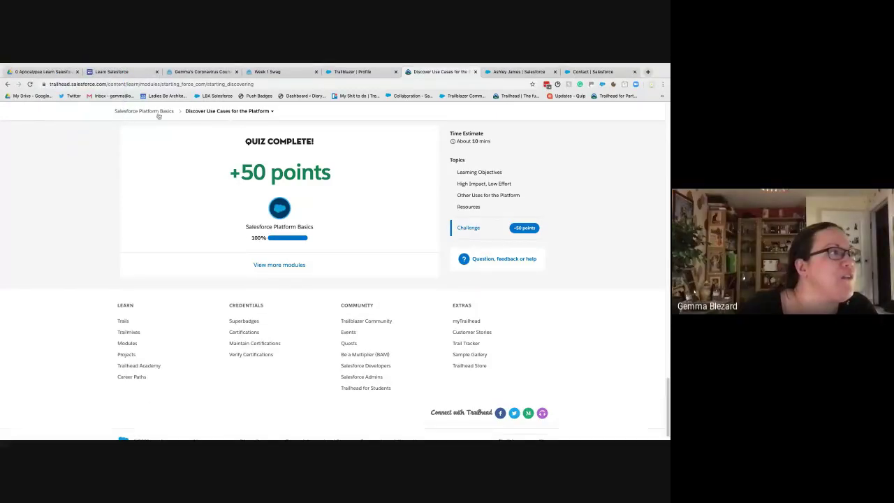
pyautogui.click(146, 84)
# Copy the unit page's URL from the address bar and bring up Chrome's menu again.
pyautogui.rightClick(147, 84)
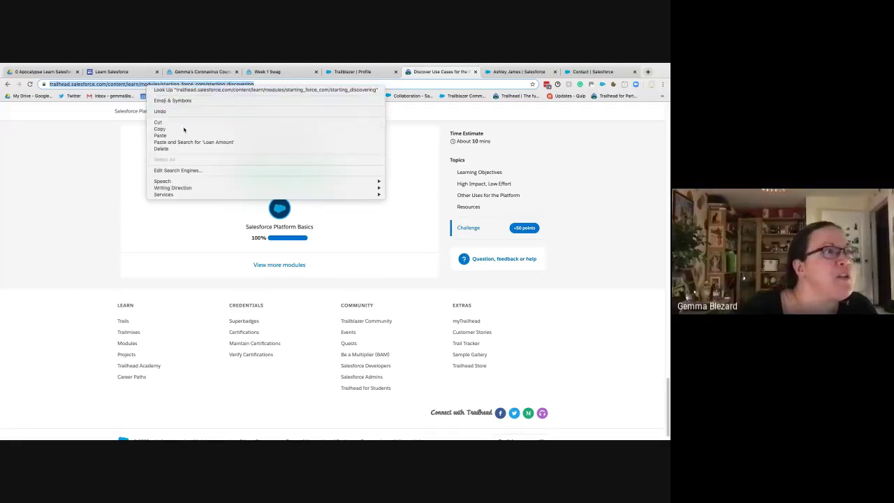
pyautogui.click(153, 119)
pyautogui.press('super+Tab')
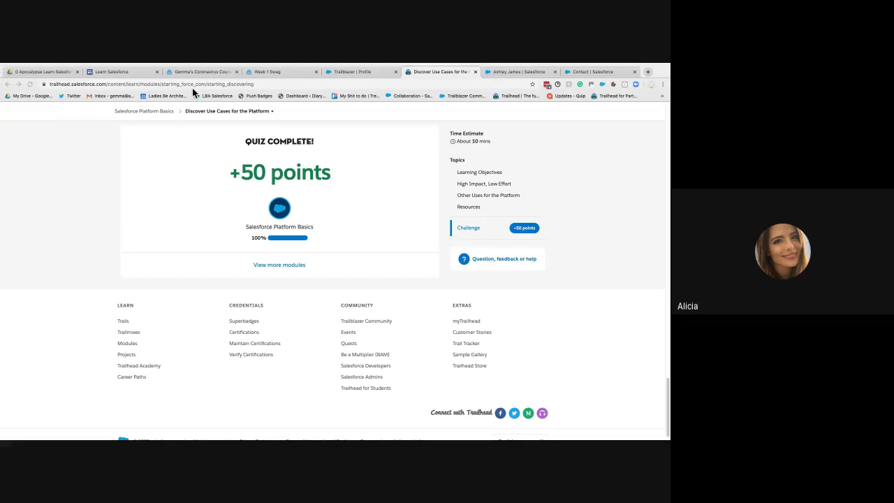
pyautogui.moveTo(21, 67)
pyautogui.click(48, 67)
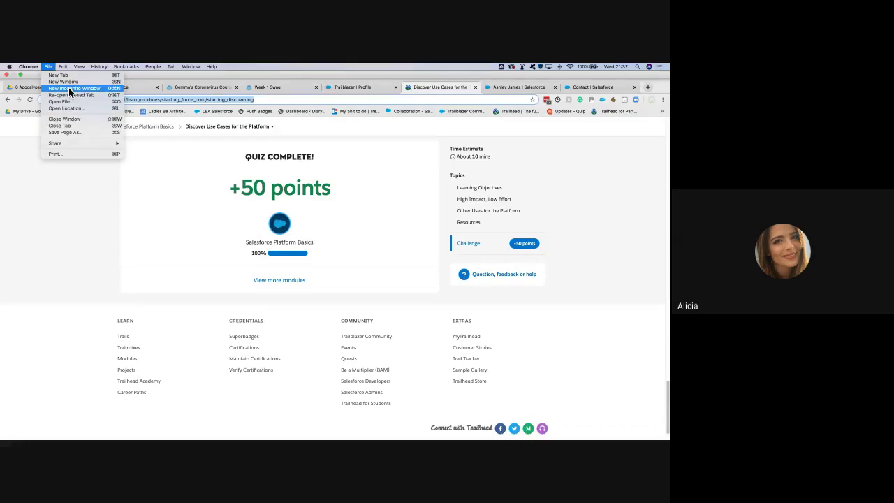
# Load the copied Discover Use Cases for the Platform URL in a new incognito window.
pyautogui.click(69, 88)
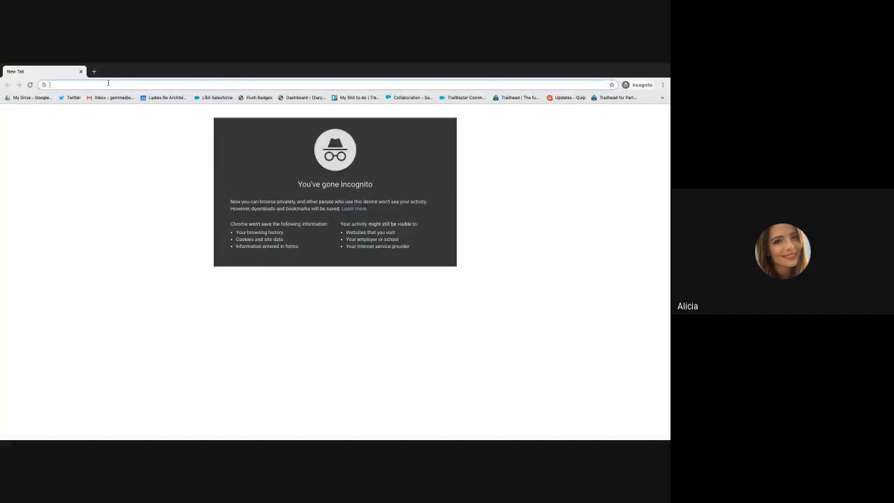
pyautogui.press('super+v')
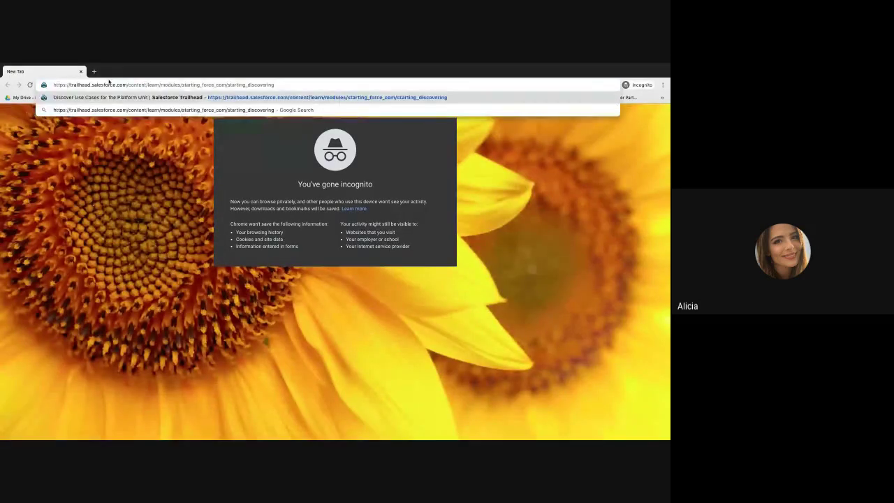
pyautogui.press('Return')
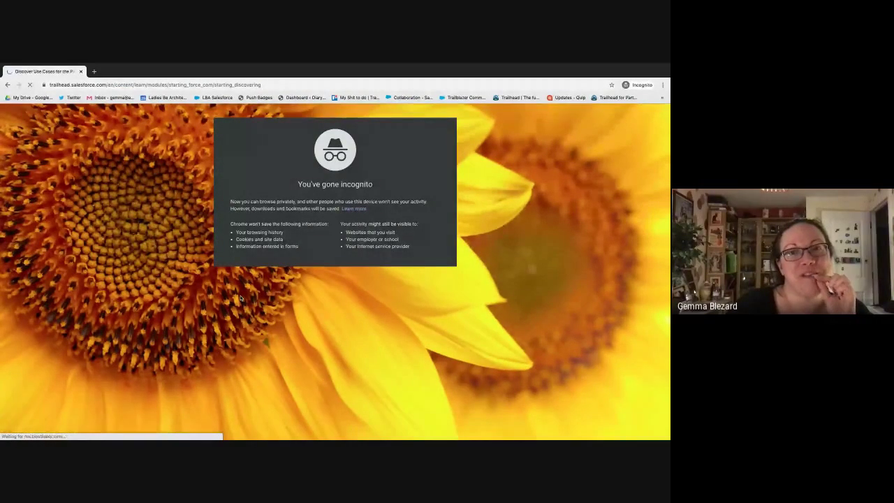
pyautogui.scroll(-5, 314, 317)
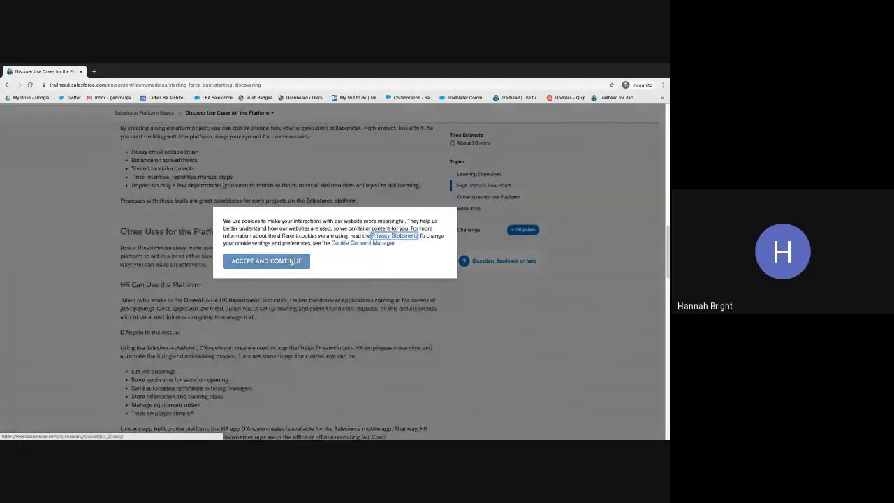
# Accept the cookie notice and view the unanswered two-question quiz as a logged-out visitor.
pyautogui.click(292, 262)
pyautogui.scroll(-15, 409, 349)
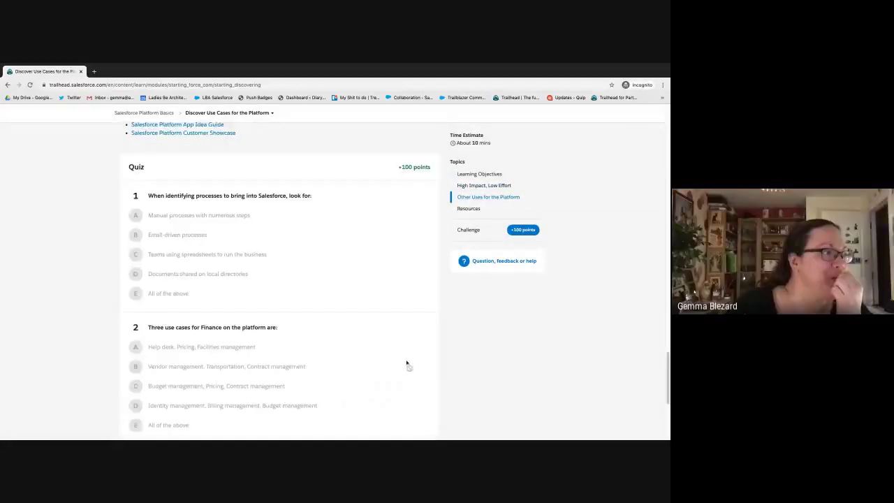
pyautogui.scroll(3, 405, 363)
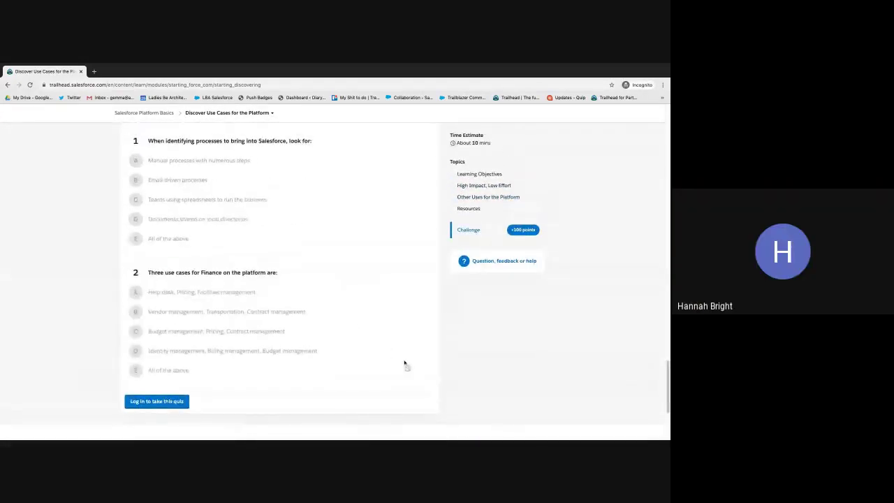
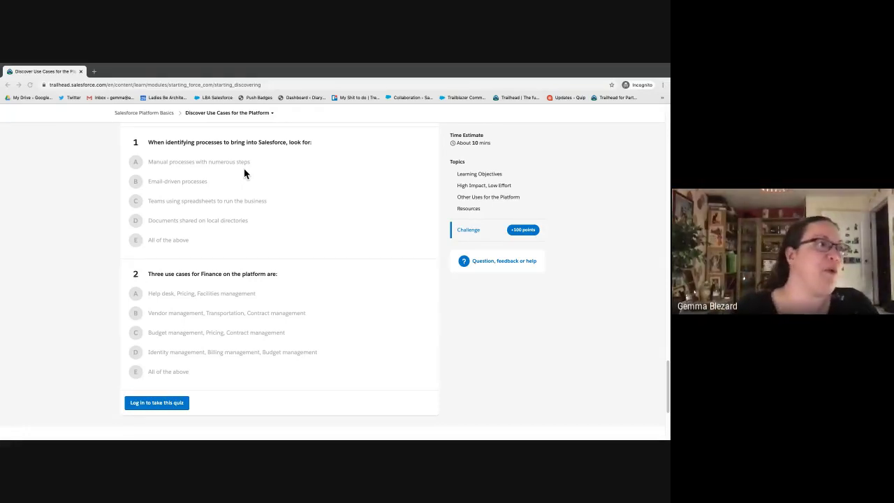
# Confirm the Discover Use Cases quiz is completed for +50 points, then close the logged-out quiz window.
pyautogui.hotkey('alt', 'Tab')
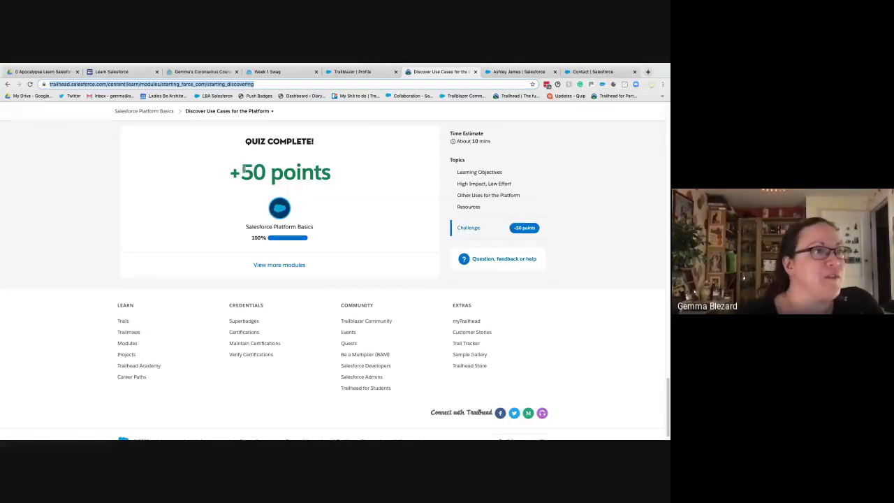
pyautogui.scroll(3, 280, 279)
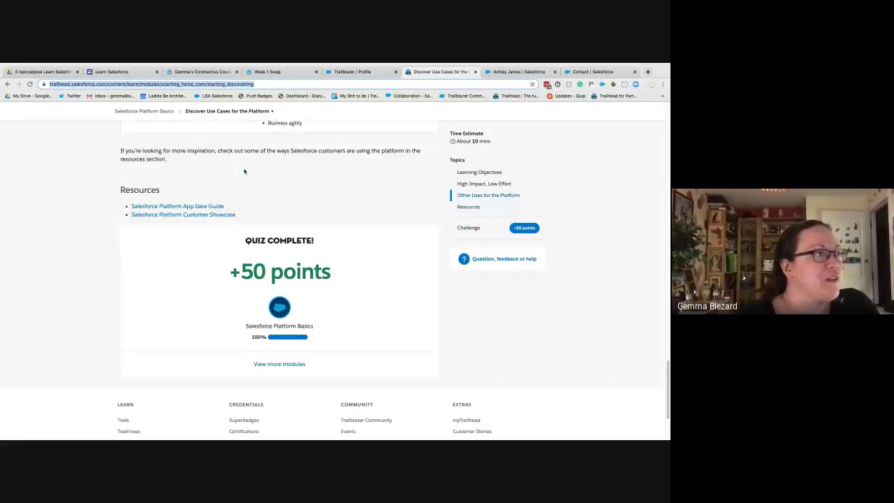
pyautogui.hotkey('alt', 'Tab')
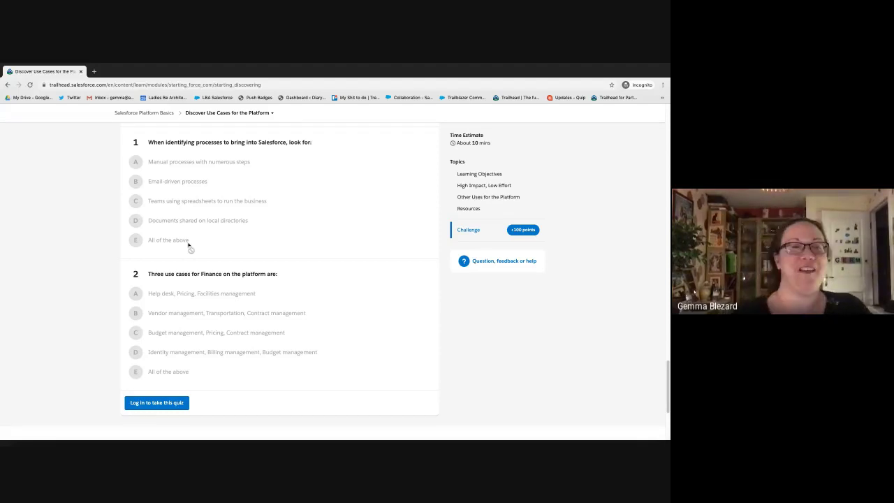
pyautogui.press('super+w')
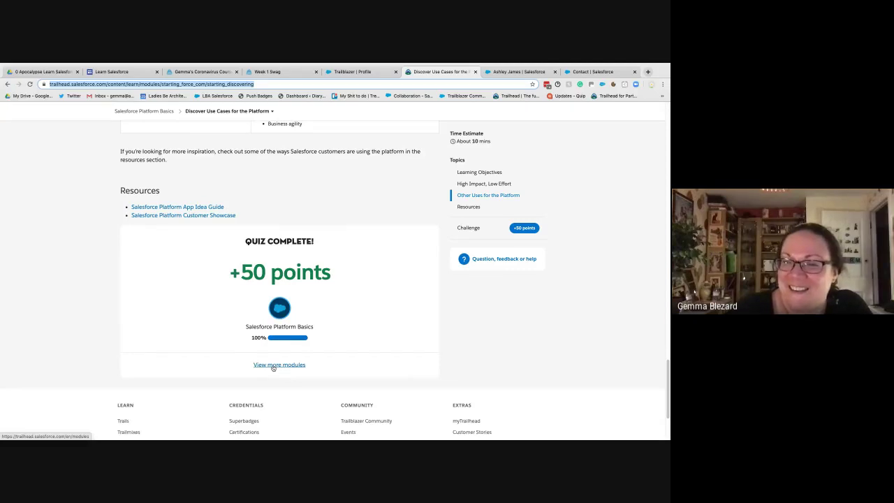
# Show the dropdown of all five completed Salesforce Platform Basics units.
pyautogui.click(273, 366)
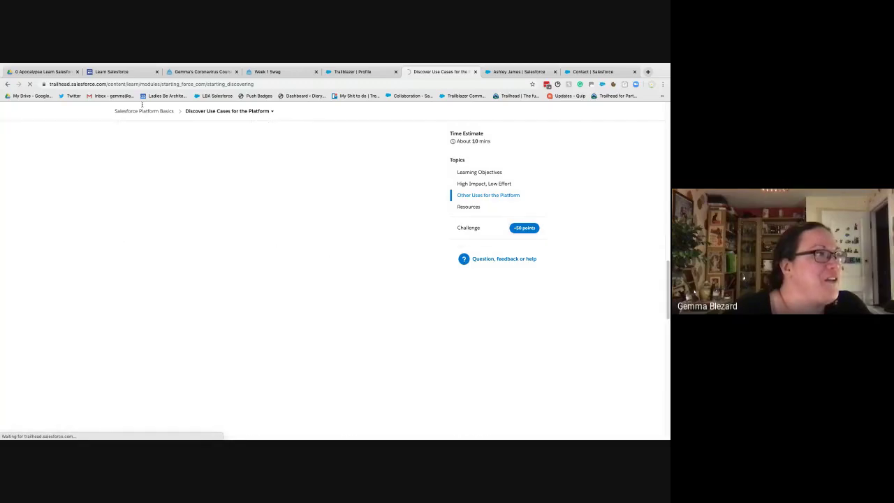
pyautogui.scroll(10, 280, 280)
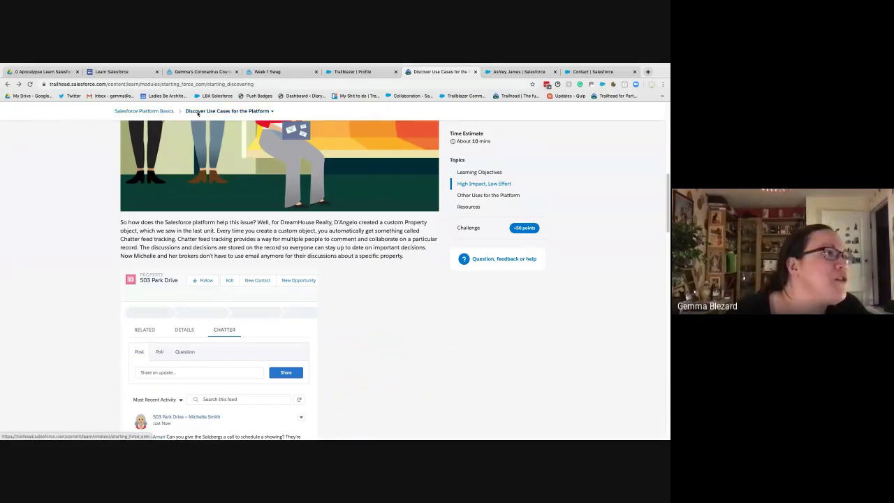
pyautogui.click(272, 112)
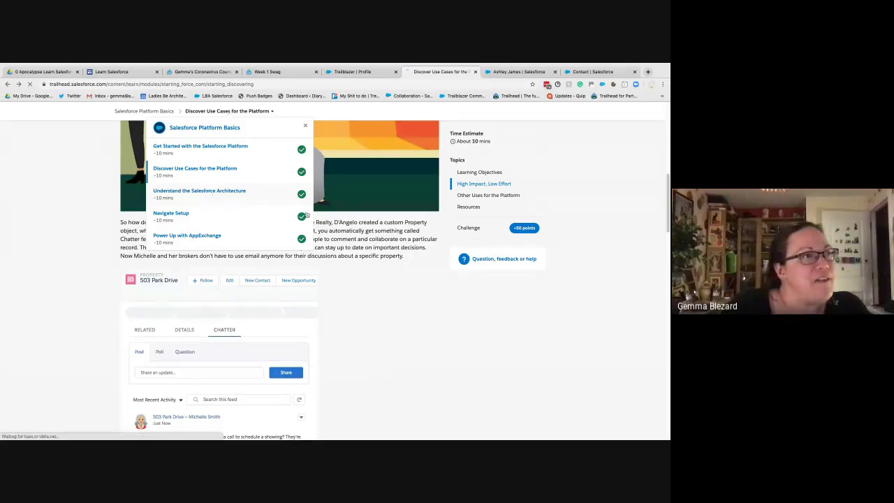
# Open Understand the Salesforce Architecture and read down from What Is the Salesforce Architecture?
pyautogui.click(210, 194)
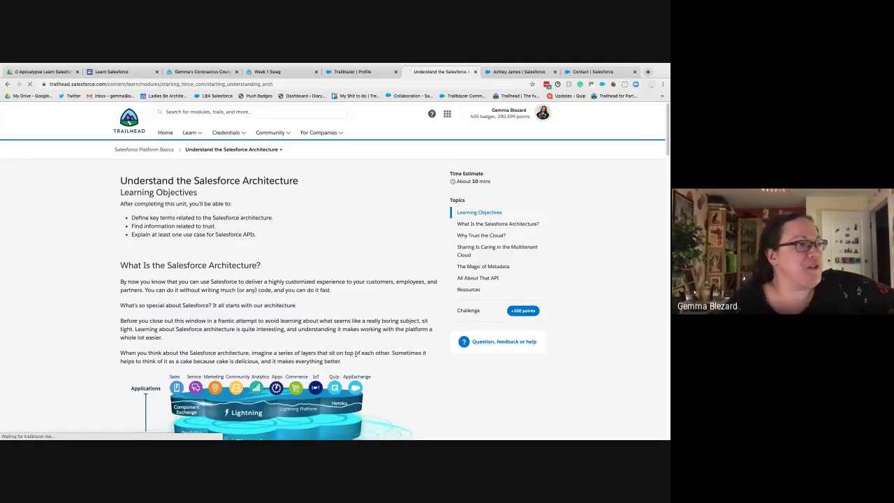
pyautogui.scroll(-3, 377, 293)
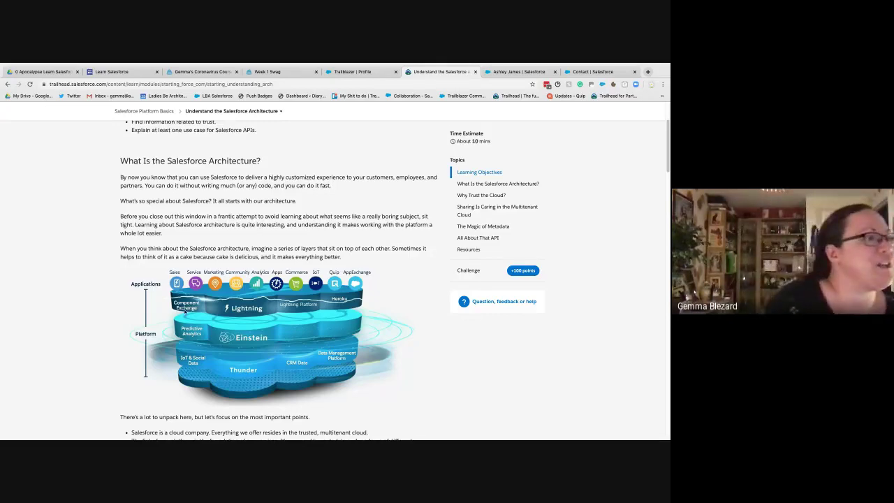
pyautogui.scroll(-3, 185, 312)
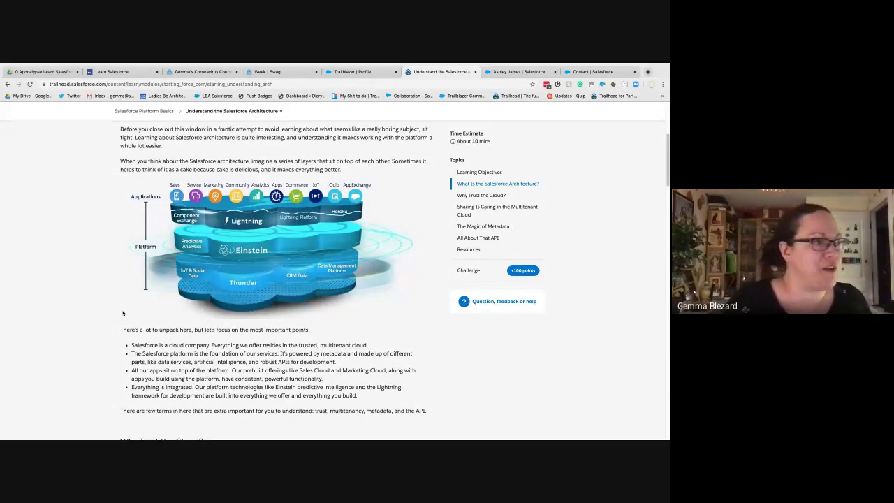
# Scroll the architecture unit through the Why Trust the Cloud? and Sharing Is Caring sections.
pyautogui.scroll(-1, 194, 352)
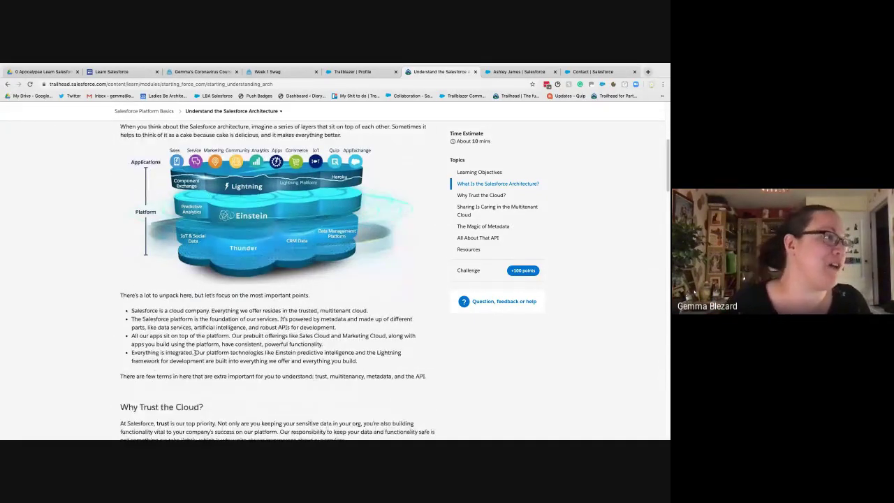
pyautogui.scroll(-1, 194, 352)
pyautogui.scroll(-1, 197, 353)
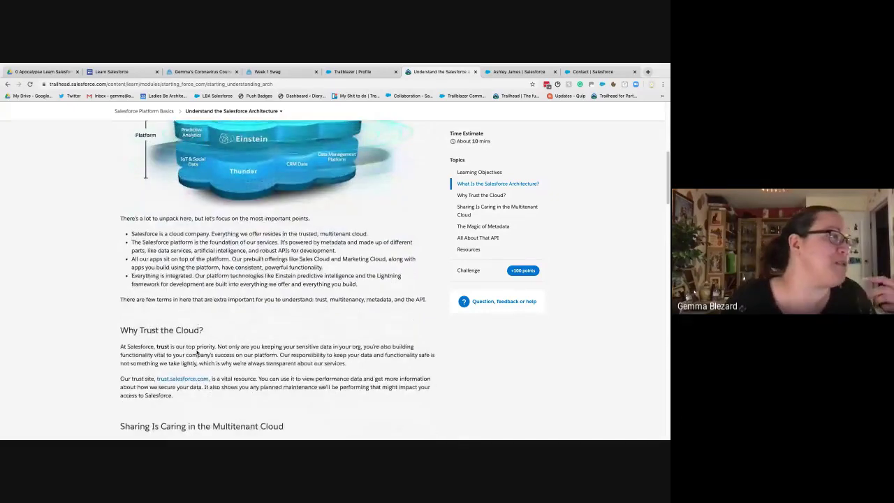
pyautogui.scroll(-1, 198, 352)
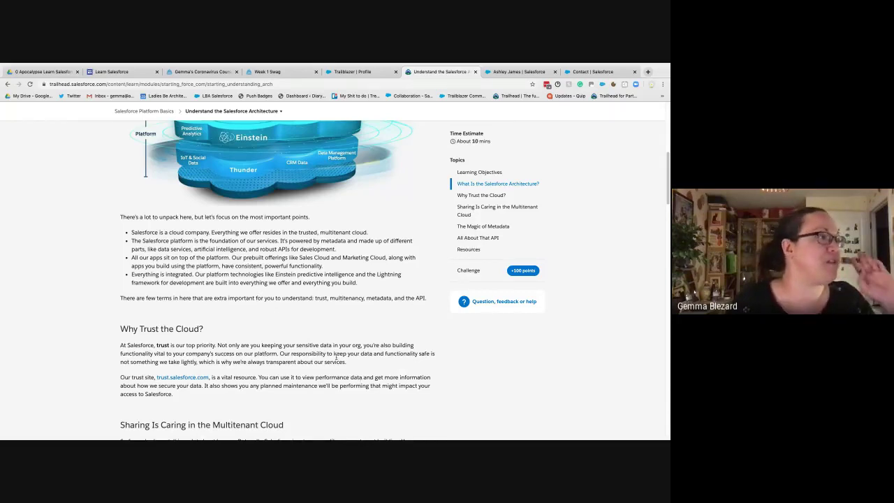
pyautogui.scroll(1, 207, 117)
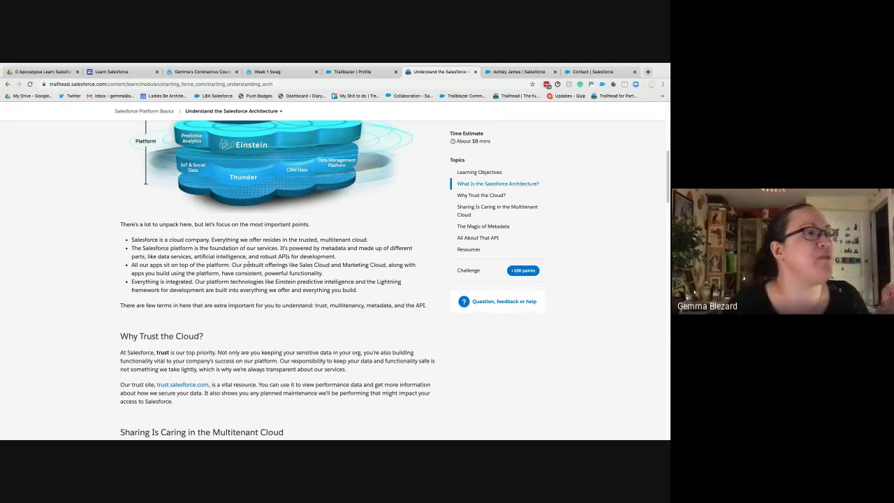
pyautogui.scroll(-1, 243, 391)
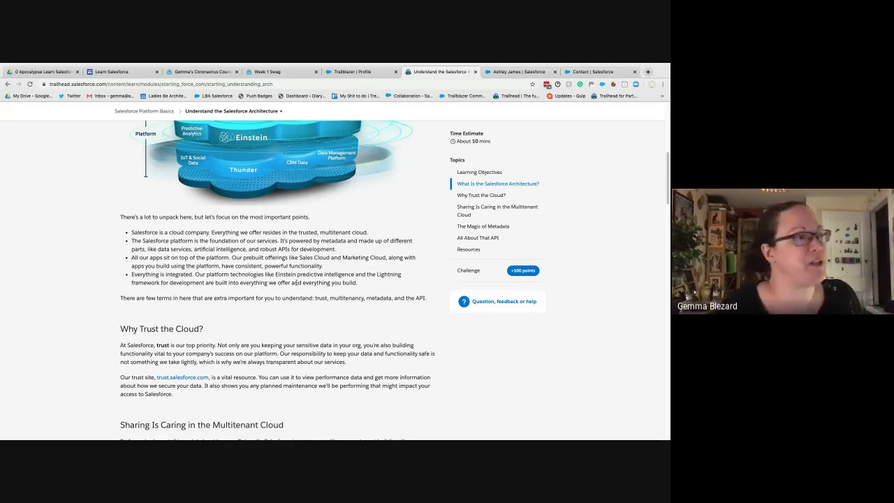
pyautogui.scroll(-1, 296, 282)
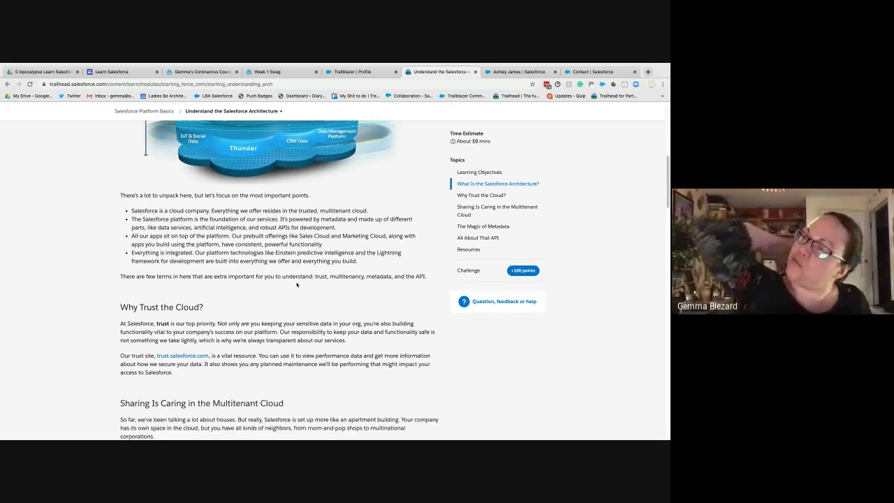
pyautogui.scroll(-5, 412, 360)
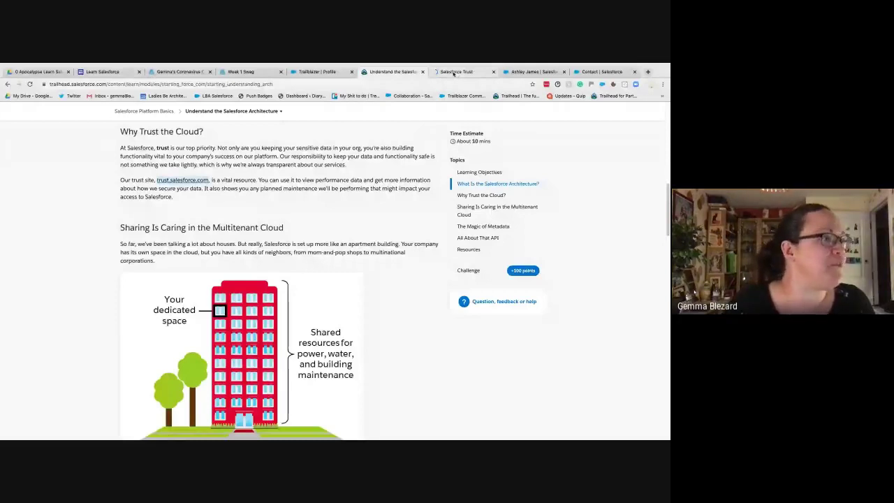
# On Salesforce Status, review incident 414, the Salesforce Coronavirus (COVID-19) Update message.
pyautogui.click(454, 72)
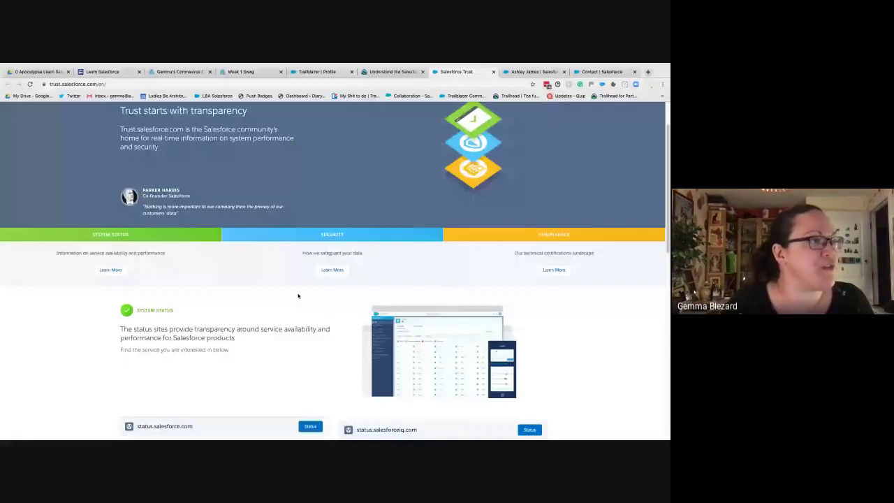
pyautogui.scroll(-3, 265, 367)
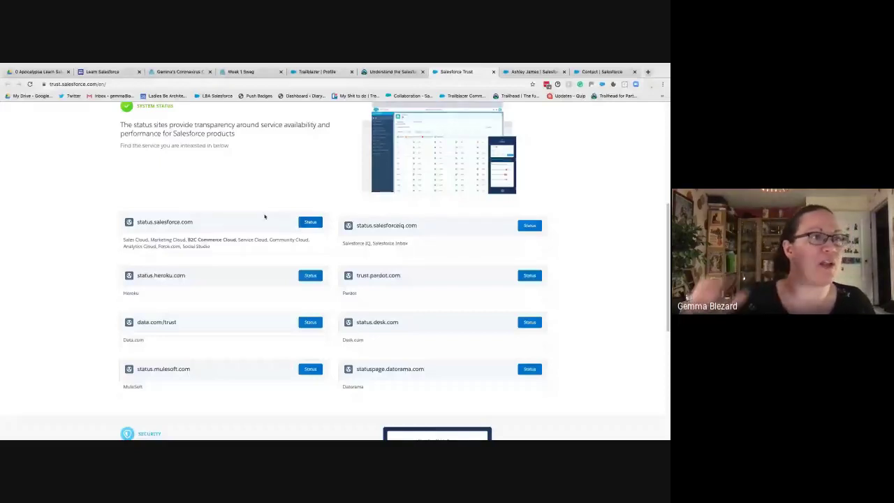
pyautogui.click(311, 221)
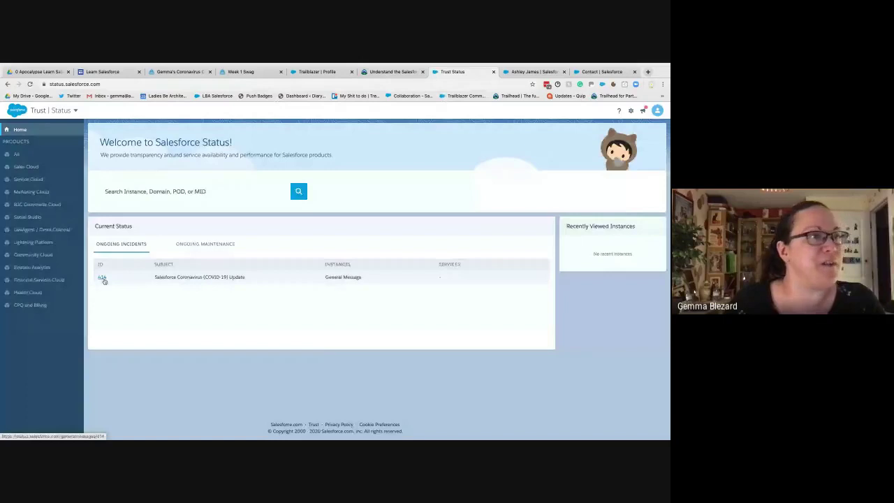
pyautogui.click(103, 278)
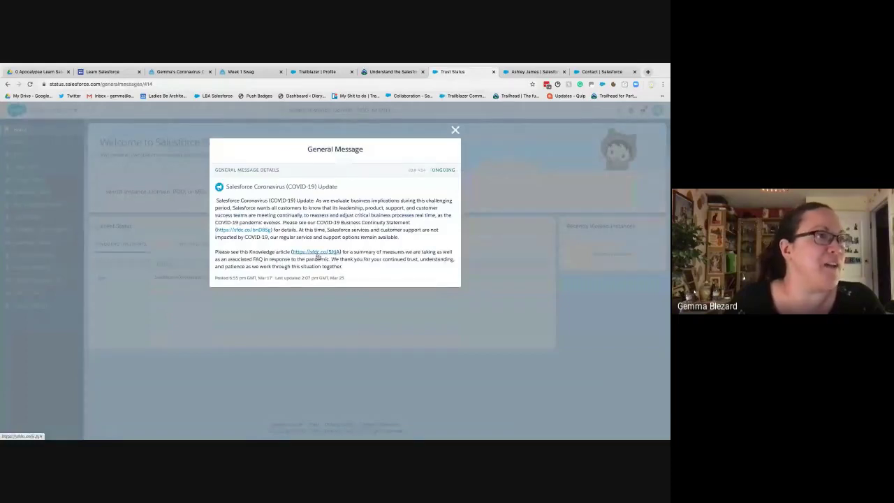
pyautogui.click(455, 129)
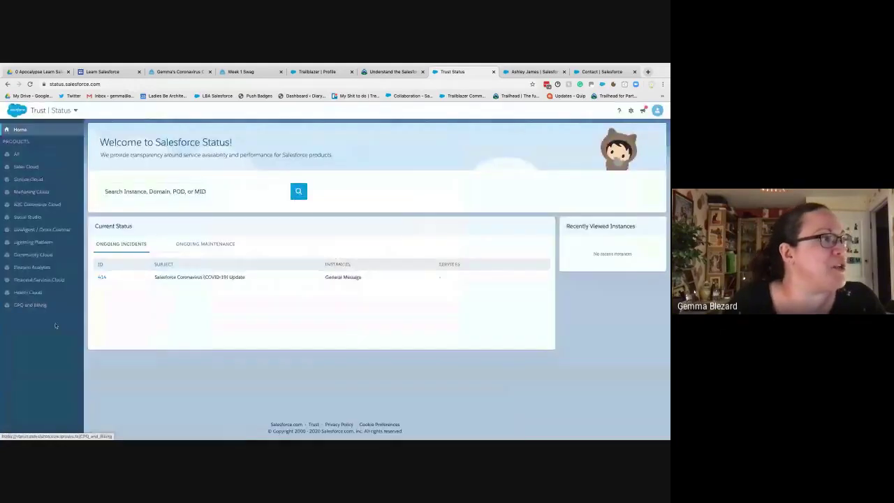
pyautogui.click(210, 191)
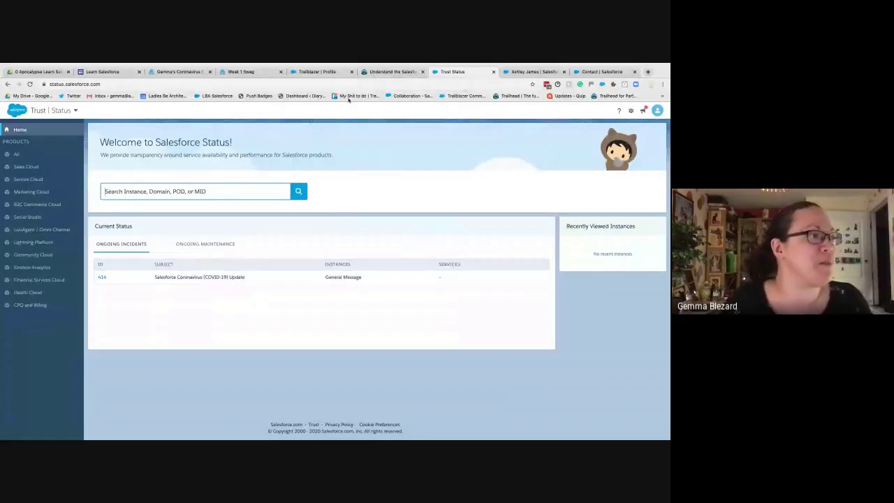
# Back in the architecture unit, read on to The Magic of Metadata and All About That API.
pyautogui.click(380, 71)
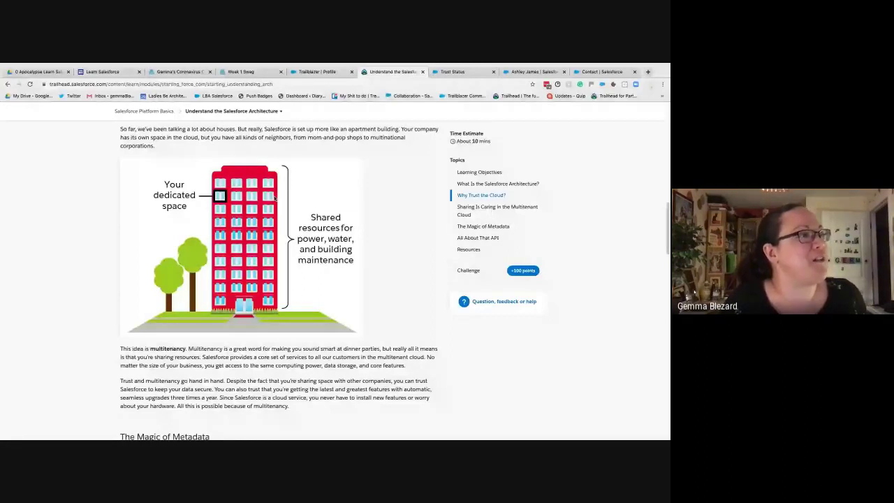
pyautogui.scroll(1, 237, 221)
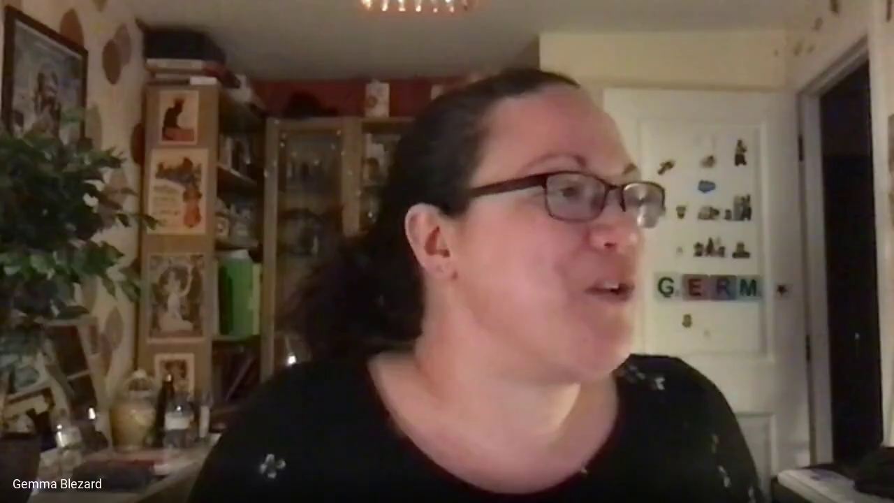
pyautogui.scroll(-5, 462, 369)
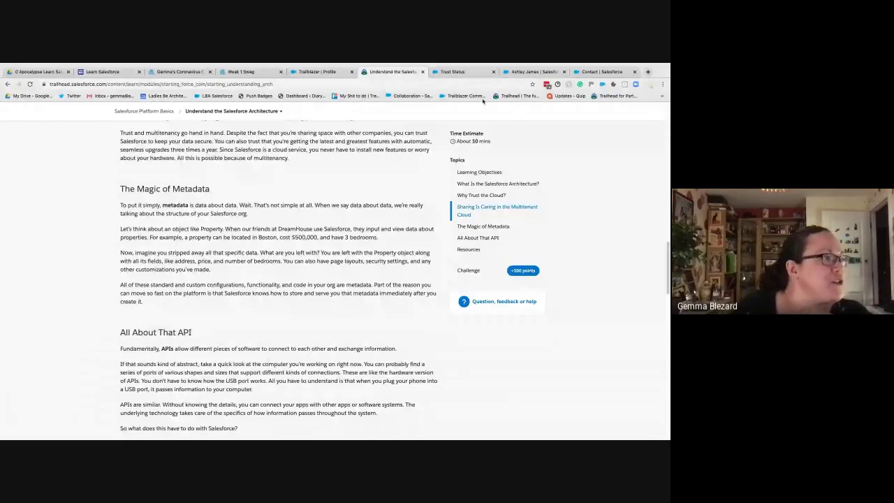
# View the sample contact record, then read the unit's All About That API email-template example.
pyautogui.hotkey('ctrl', 'Tab')
pyautogui.hotkey('ctrl', 'Tab')
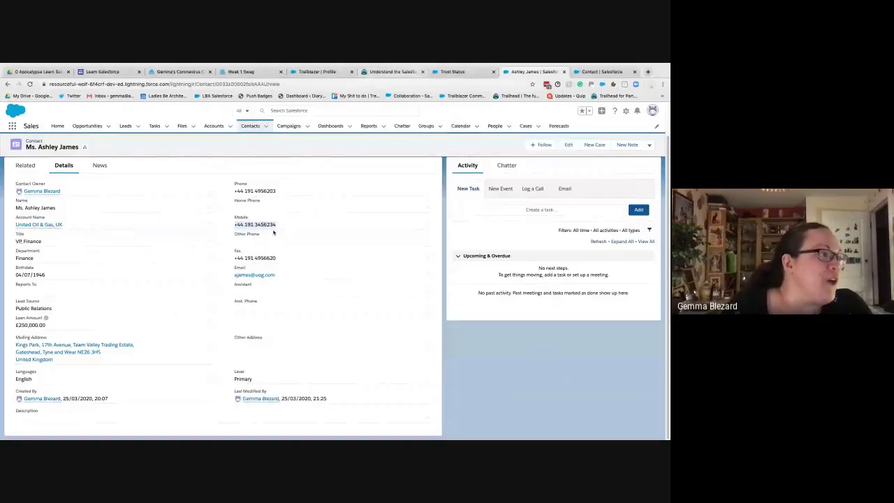
pyautogui.hotkey('ctrl', 'shift', 'Tab')
pyautogui.hotkey('ctrl', 'shift', 'Tab')
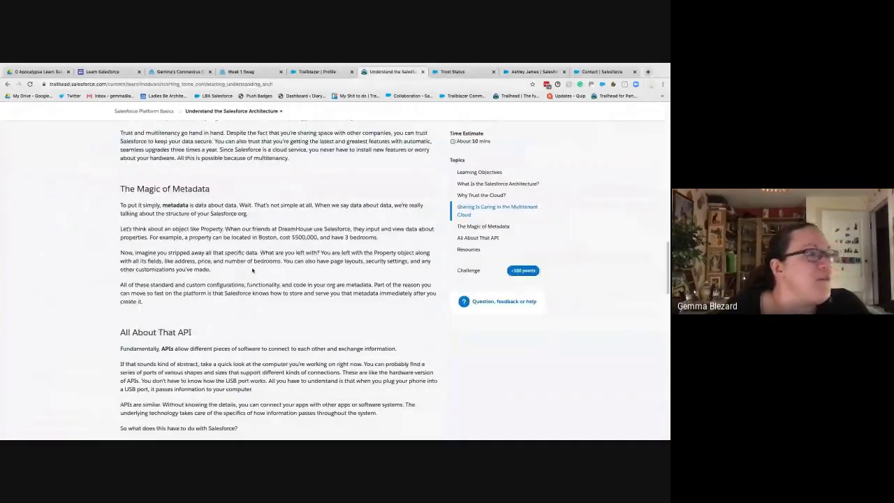
pyautogui.scroll(-3, 230, 276)
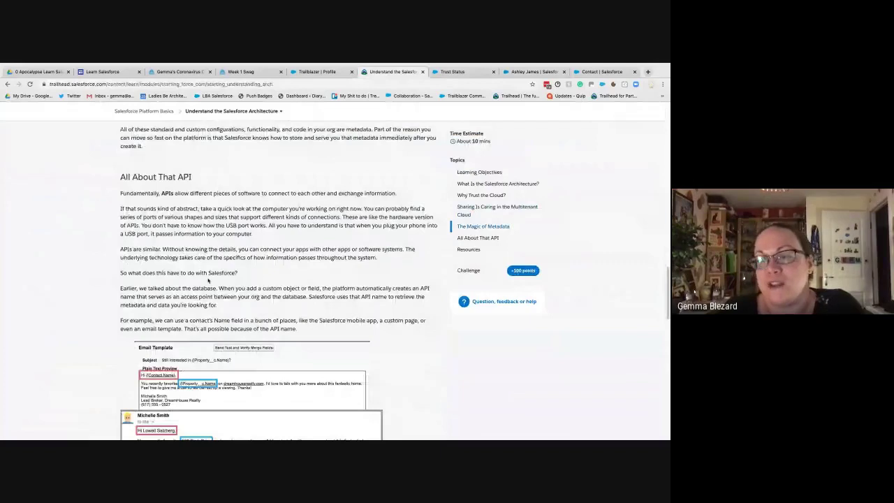
pyautogui.scroll(-1, 208, 279)
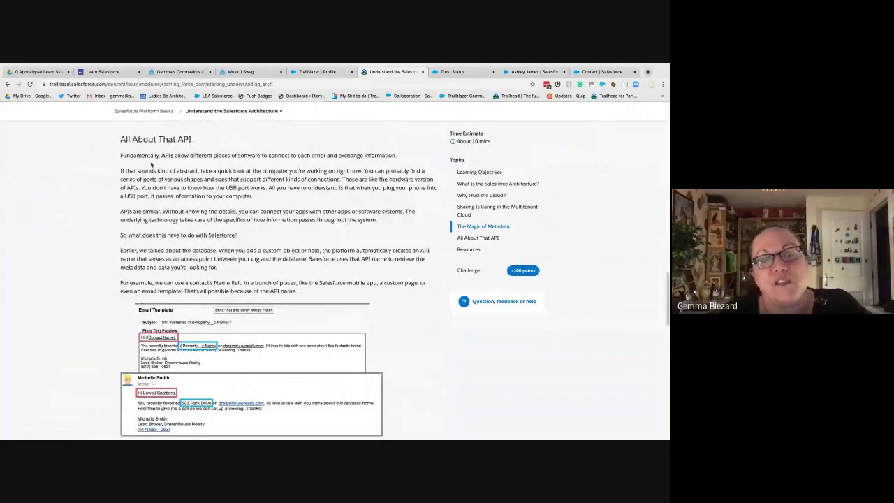
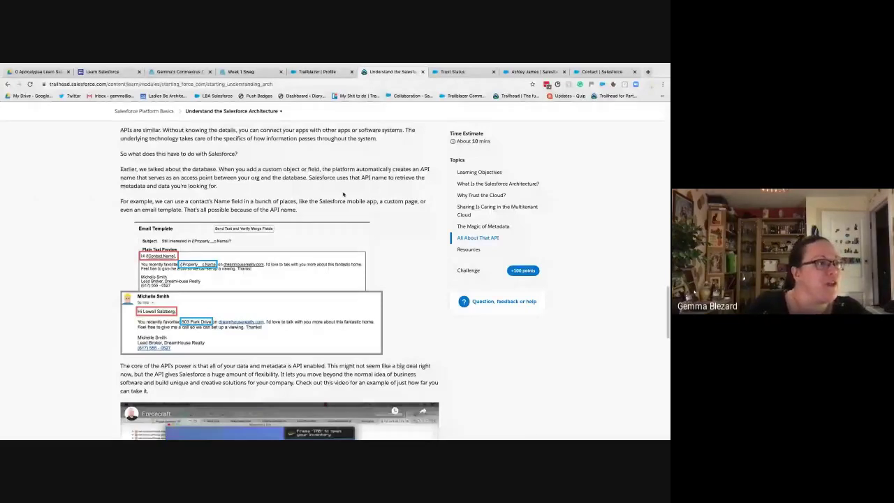
# In the logged-out private window, open the Understand the Salesforce Architecture unit from the module's unit list.
pyautogui.scroll(-1, 342, 194)
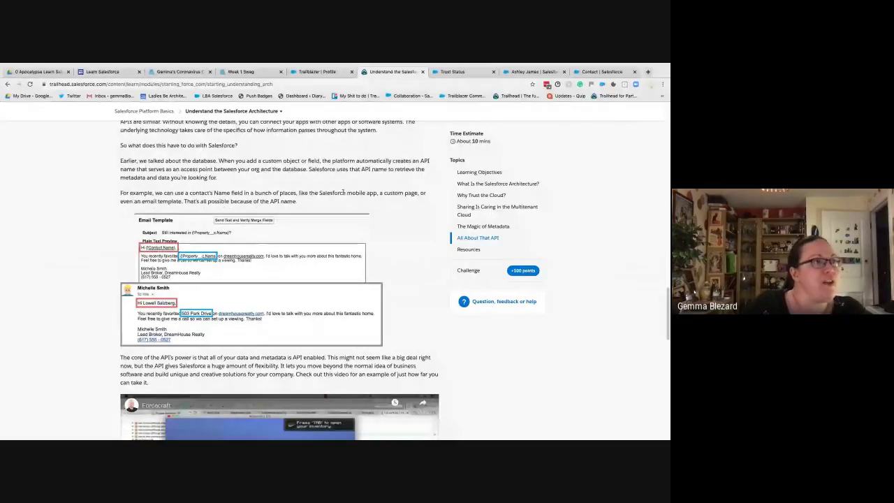
pyautogui.scroll(-5, 343, 192)
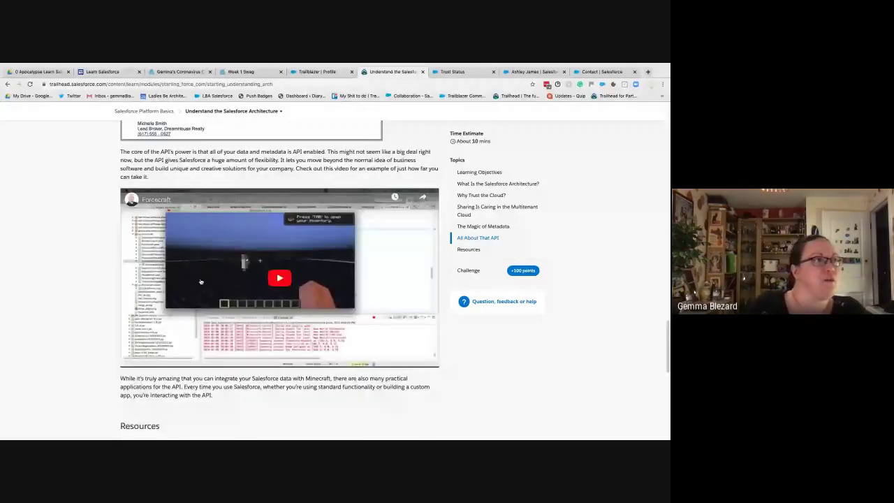
pyautogui.scroll(-6, 351, 152)
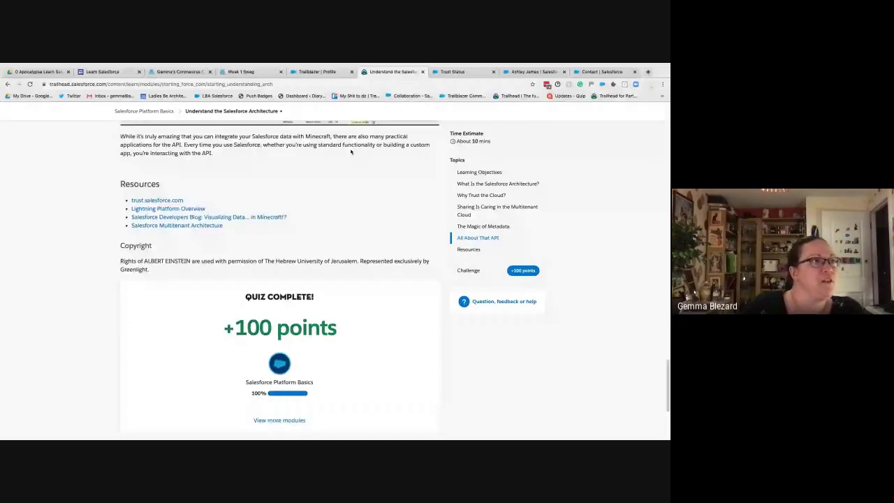
pyautogui.press('super+grave')
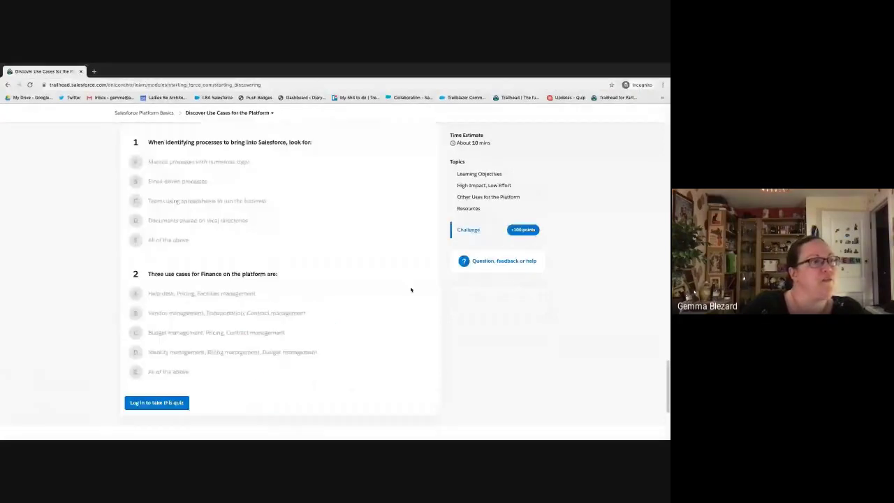
pyautogui.scroll(10, 411, 290)
pyautogui.click(229, 112)
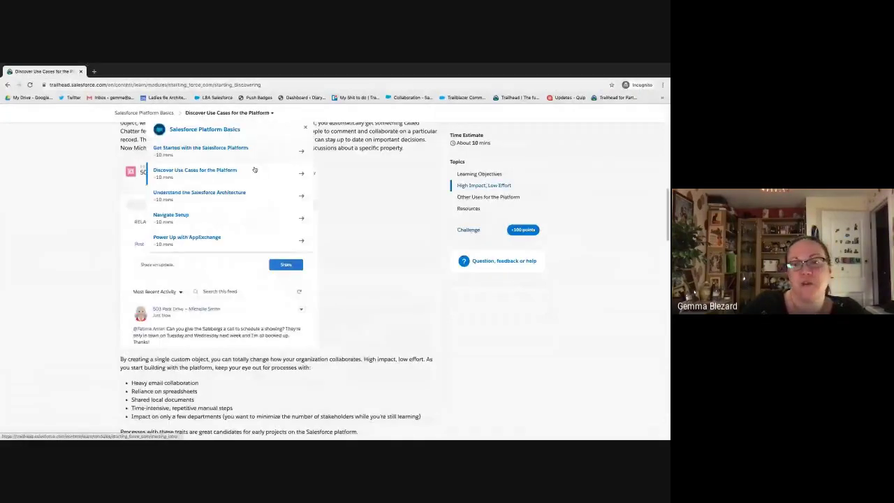
pyautogui.click(276, 194)
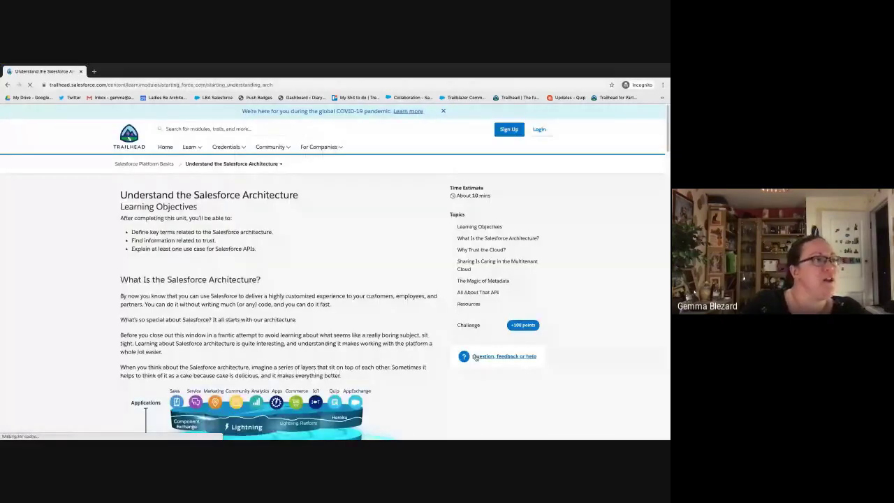
# Scroll past the API section to the quiz questions on multitenancy, the Salesforce API and metadata.
pyautogui.scroll(-15, 476, 356)
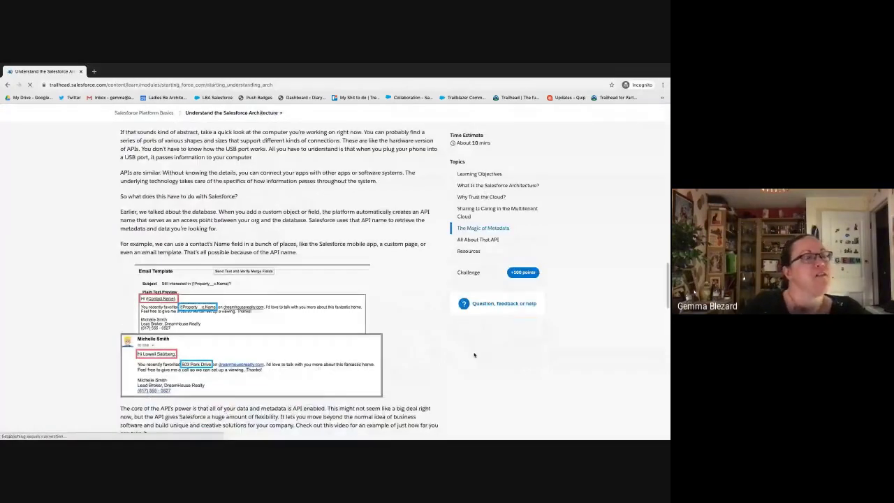
pyautogui.scroll(-15, 475, 355)
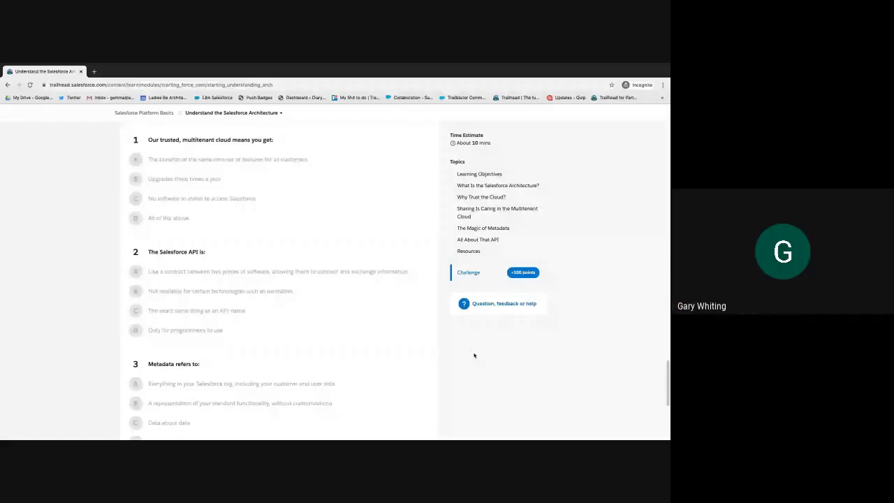
# Scroll through the architecture quiz, then switch to the Navigate Setup unit from the module's unit list.
pyautogui.scroll(-1, 474, 353)
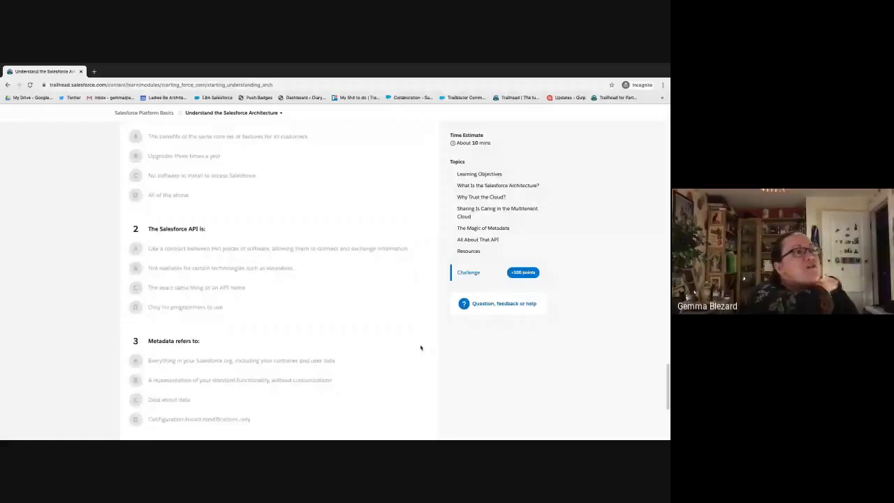
pyautogui.scroll(-2, 420, 347)
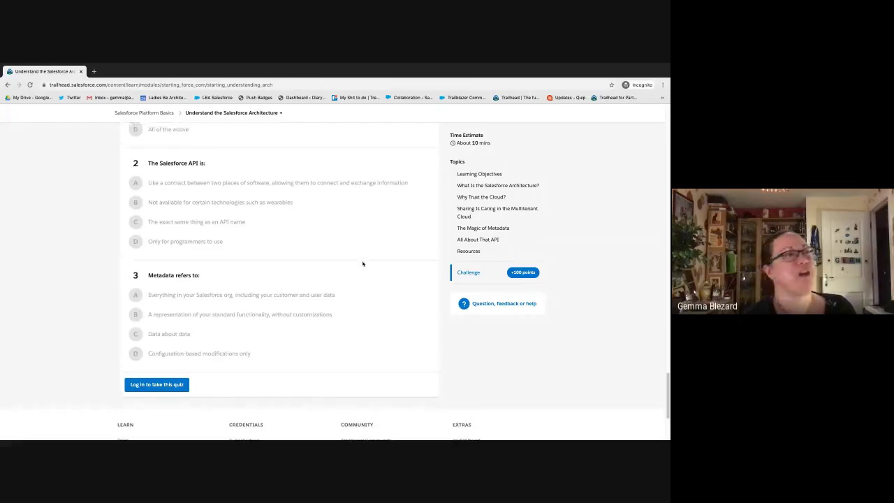
pyautogui.scroll(3, 363, 263)
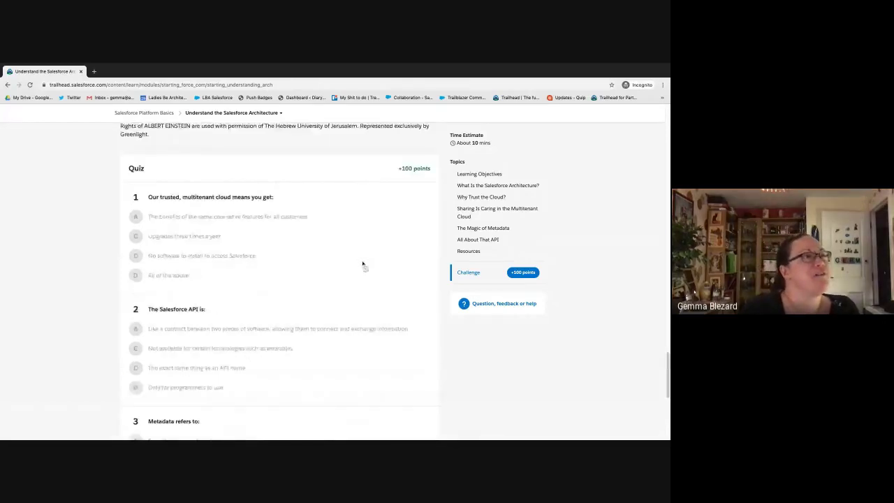
pyautogui.scroll(5, 362, 263)
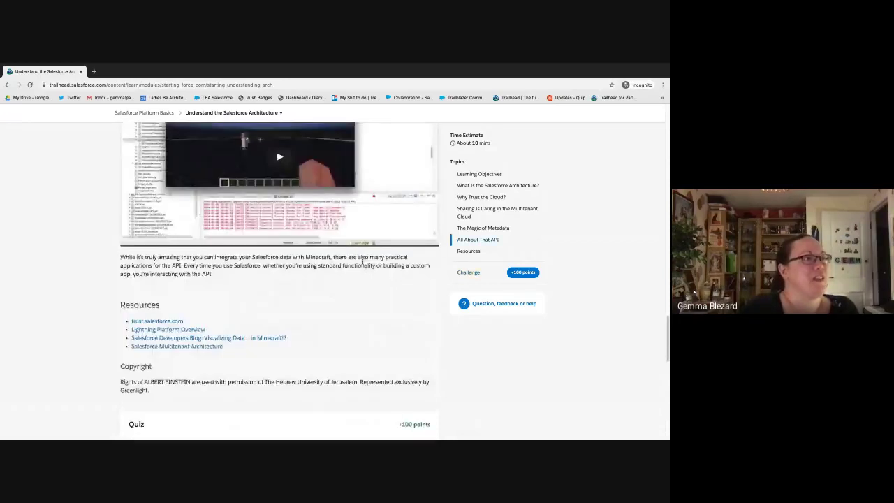
pyautogui.click(269, 113)
pyautogui.click(210, 217)
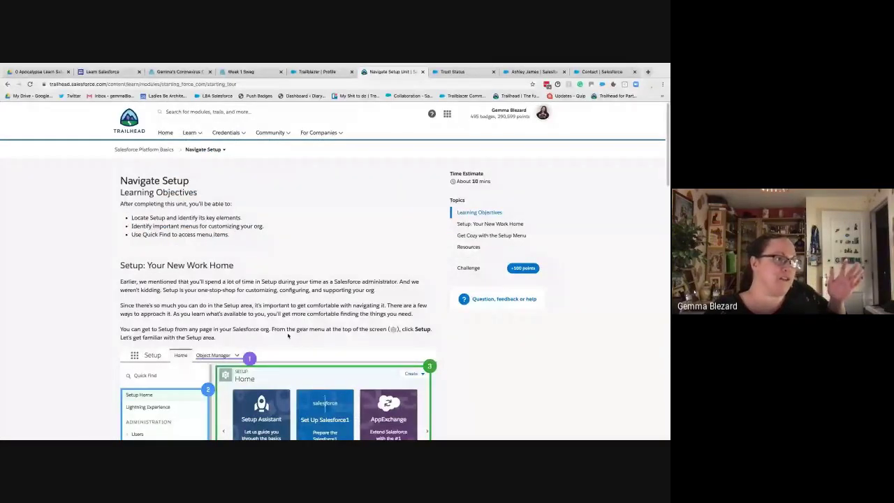
# Close the Salesforce Status page and the contact record tabs.
pyautogui.scroll(-3, 288, 336)
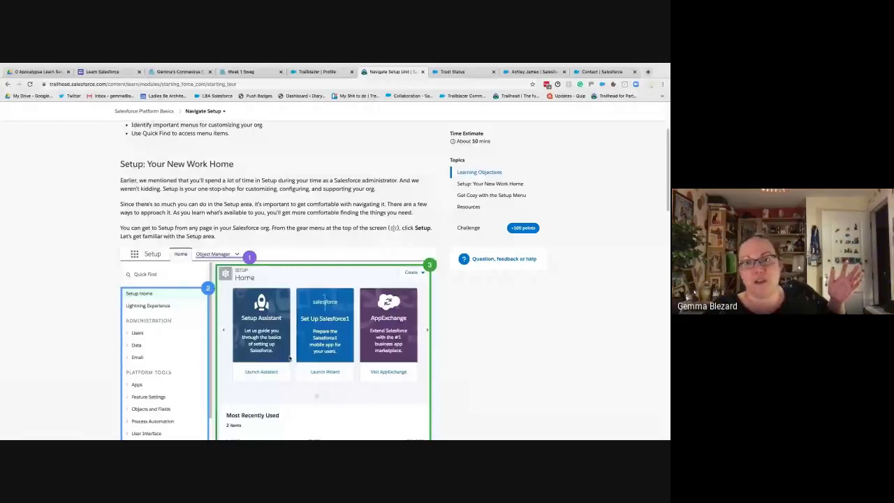
pyautogui.scroll(2, 289, 358)
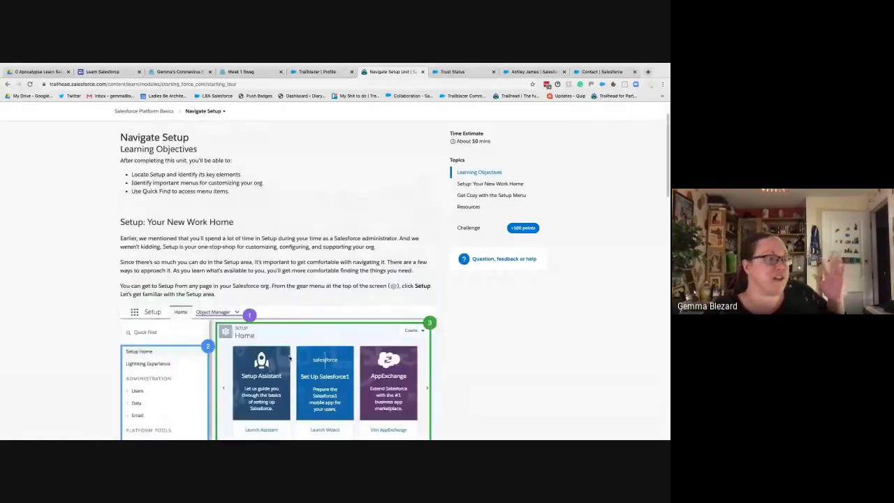
pyautogui.scroll(-1, 289, 358)
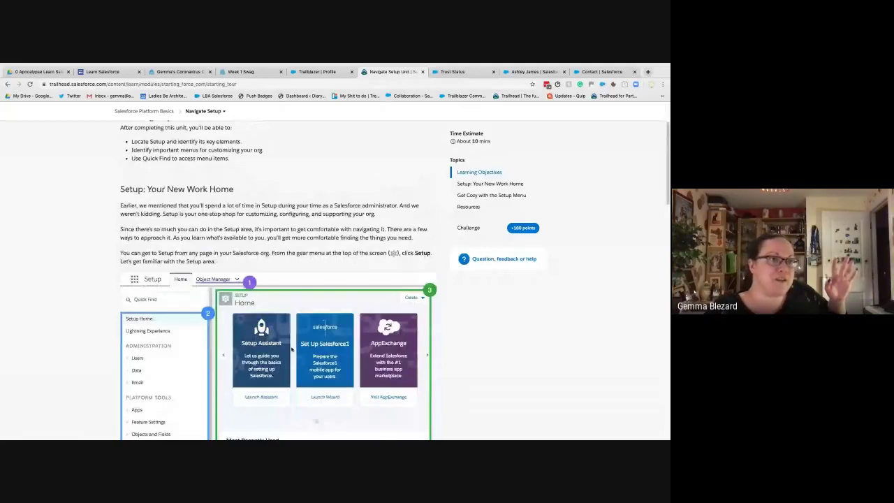
pyautogui.scroll(3, 546, 179)
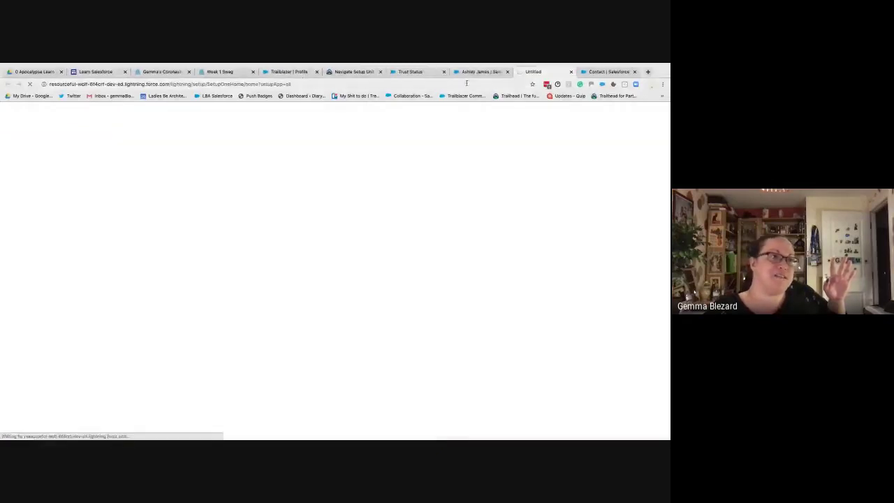
pyautogui.click(417, 74)
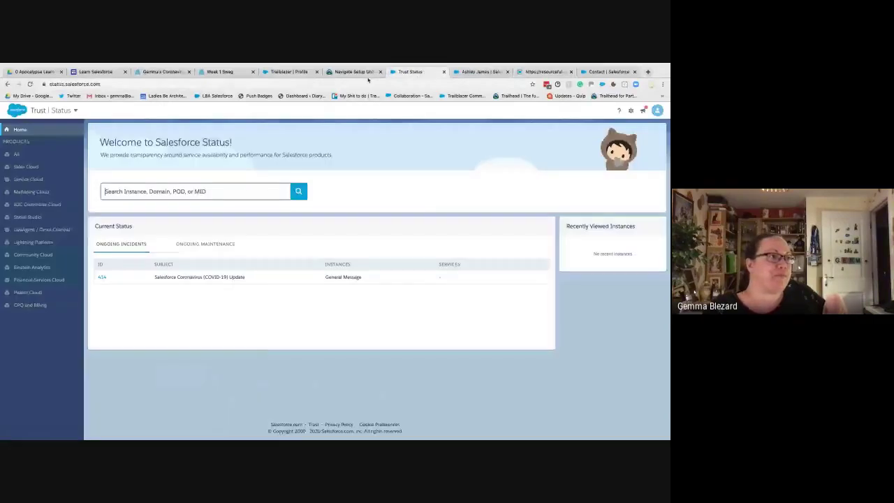
pyautogui.click(444, 72)
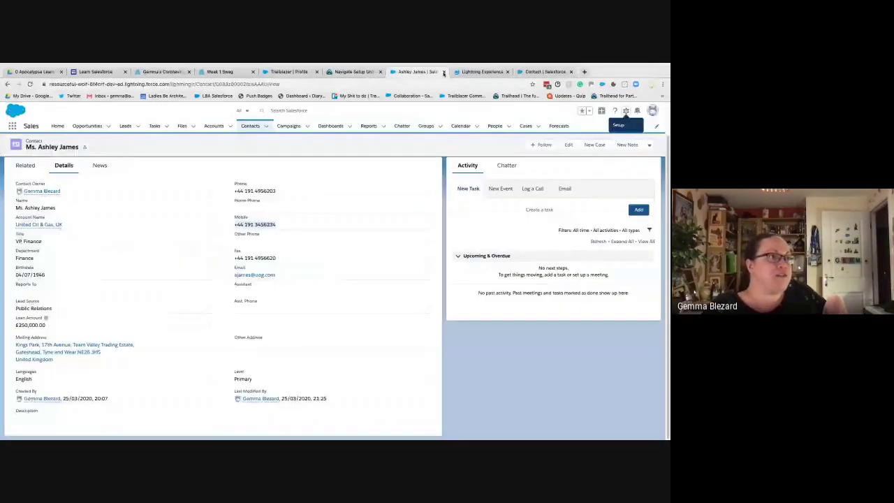
pyautogui.click(443, 72)
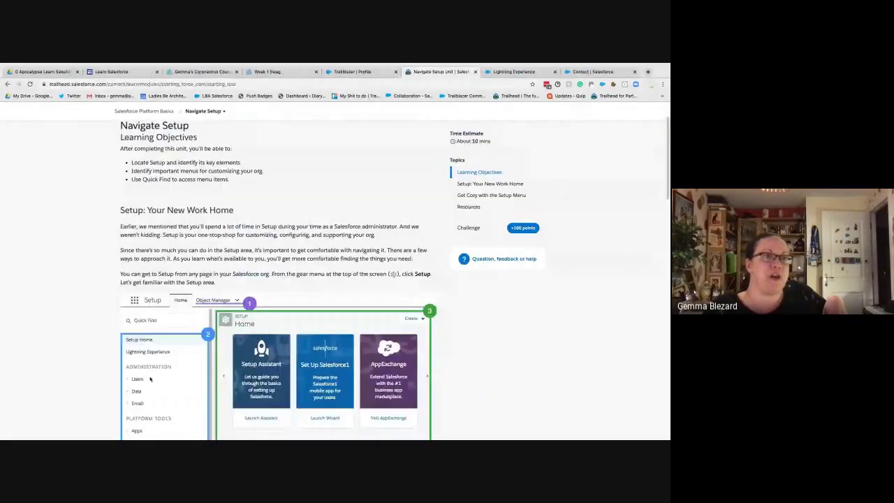
# Bring the Salesforce Setup Home tab into view.
pyautogui.scroll(-2, 150, 379)
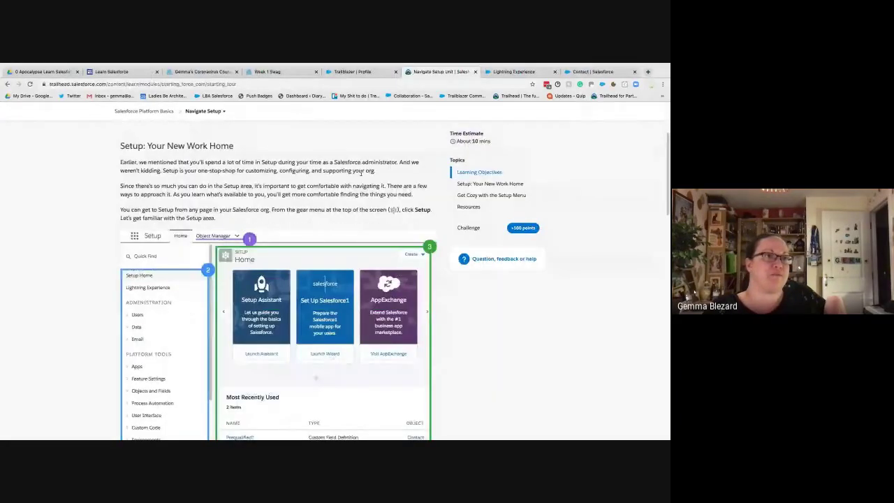
pyautogui.scroll(-1, 361, 172)
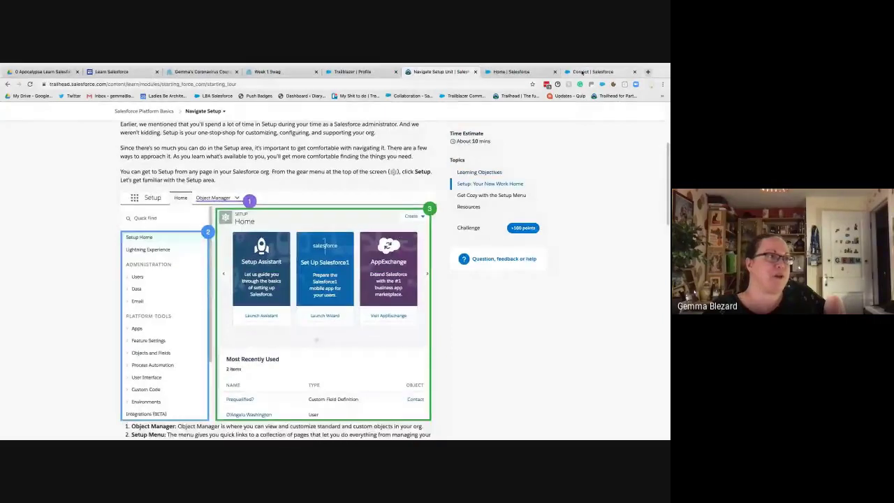
pyautogui.click(582, 73)
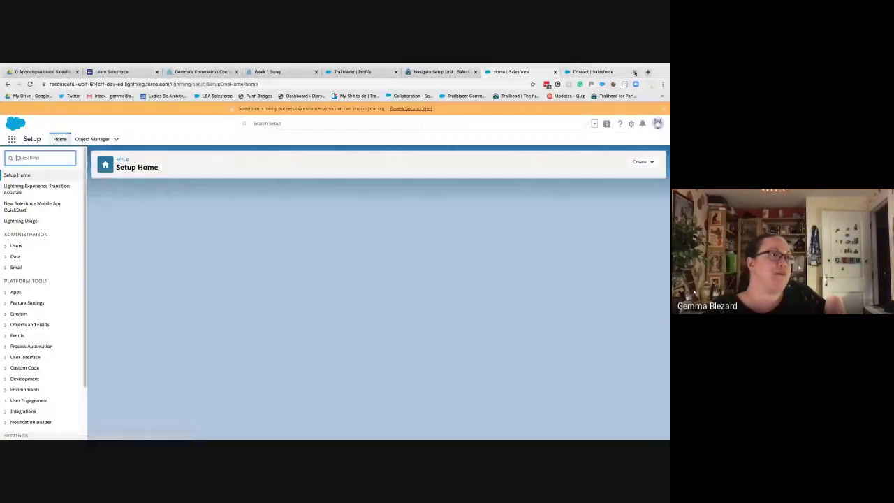
# Close the Contact tab, peek at Search Setup's recent items, and advance the tips carousel twice.
pyautogui.click(634, 72)
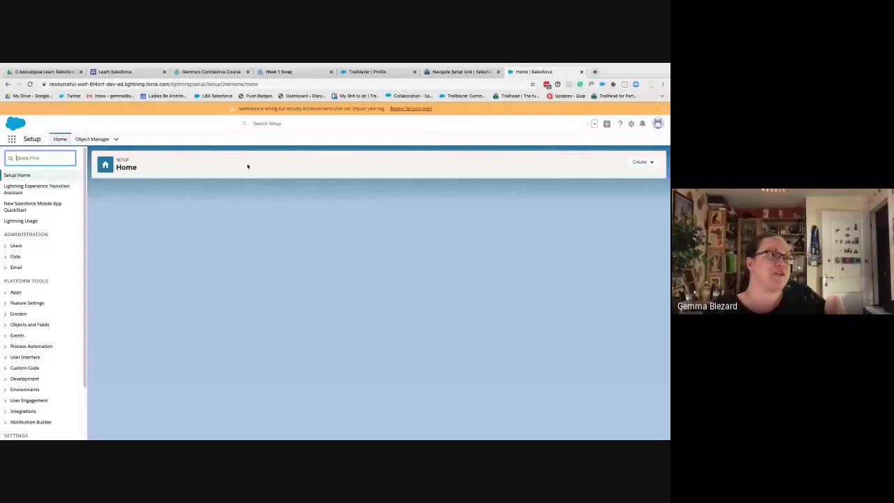
pyautogui.click(291, 124)
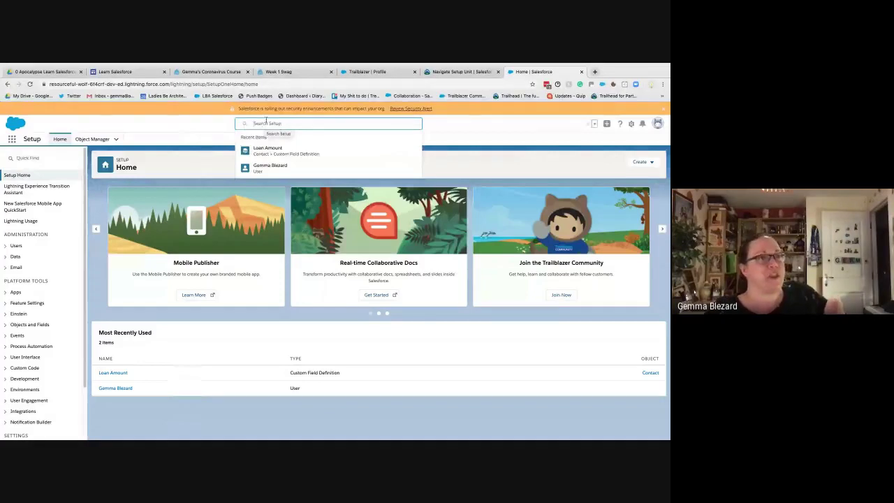
pyautogui.click(178, 127)
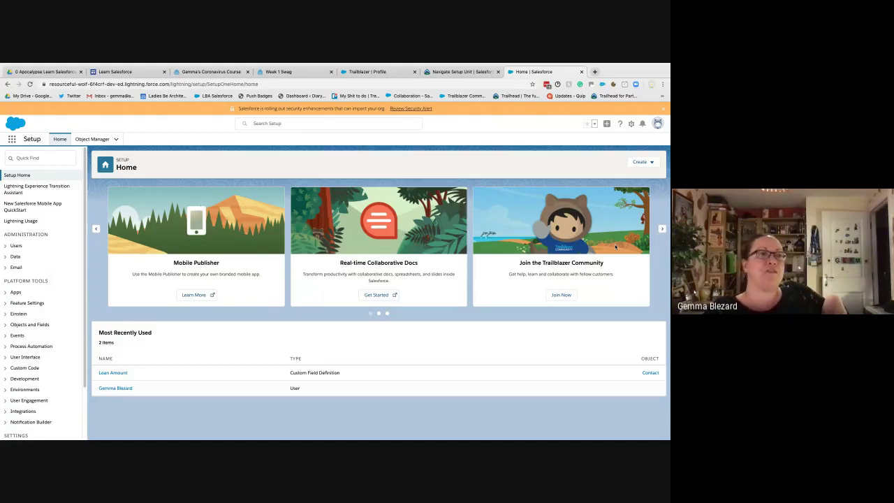
pyautogui.click(662, 230)
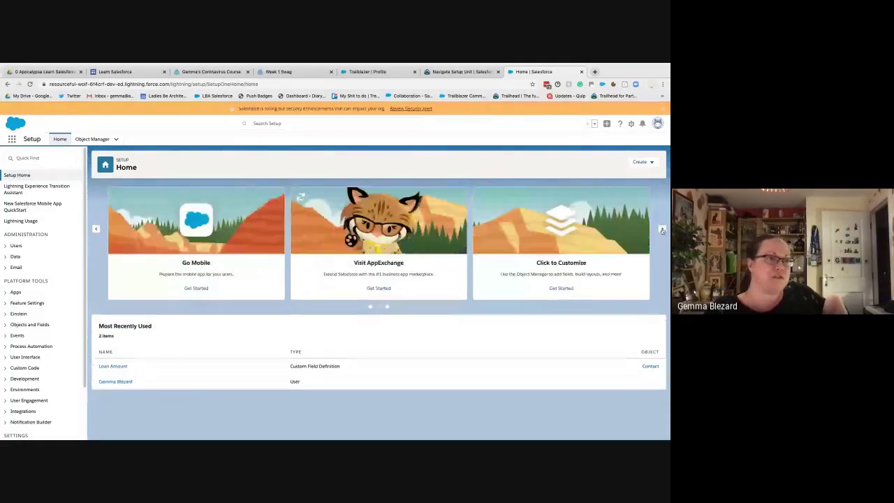
pyautogui.click(662, 230)
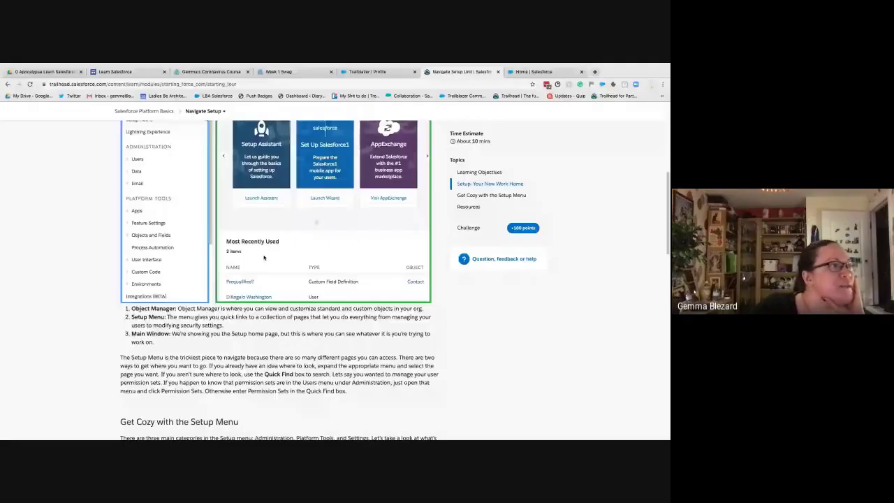
# Return to Setup Home and expand, then collapse, the Users and Data groups in the Setup menu.
pyautogui.hotkey('ctrl', 'Tab')
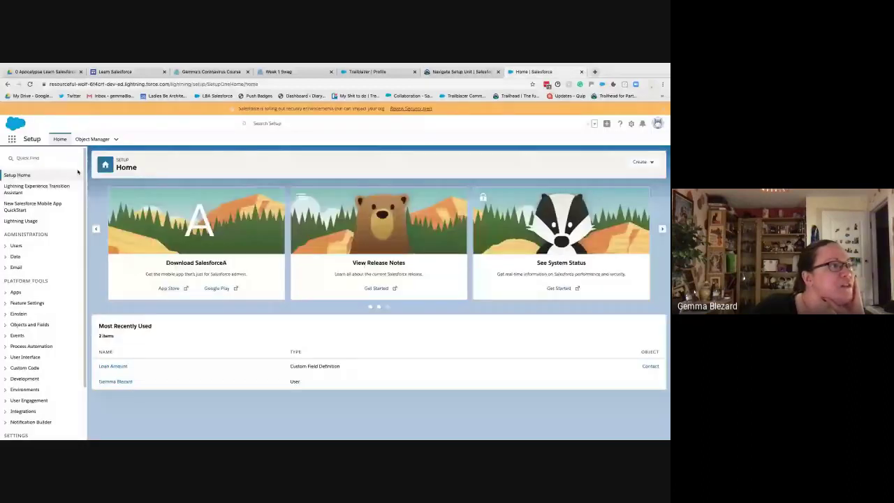
pyautogui.click(33, 161)
pyautogui.click(11, 247)
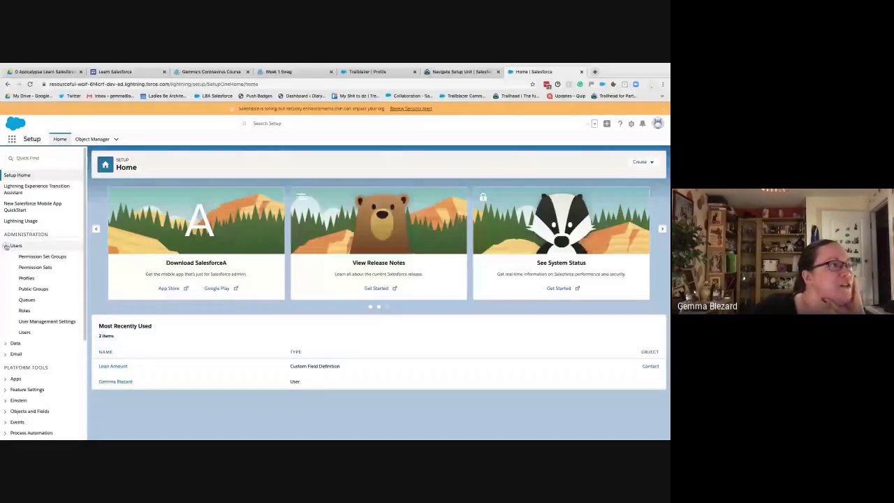
pyautogui.click(6, 246)
pyautogui.click(7, 171)
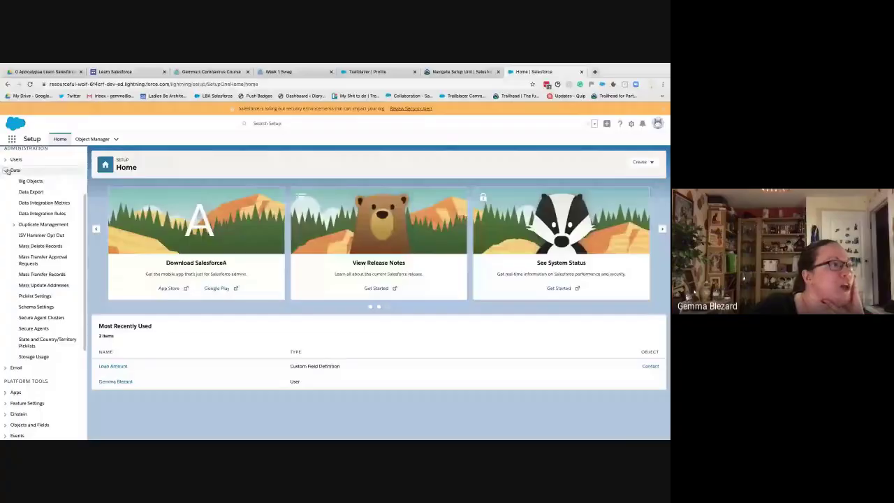
pyautogui.click(7, 171)
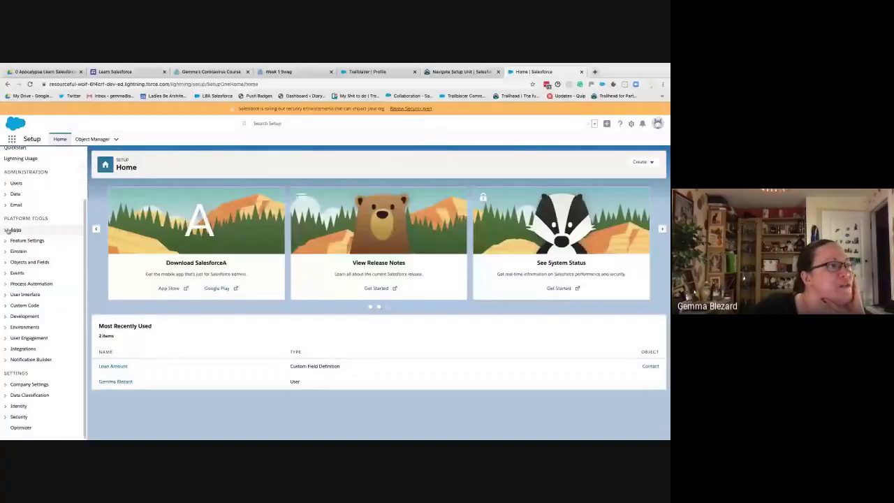
# Expand and collapse the Apps group, then put focus in Quick Find.
pyautogui.click(9, 230)
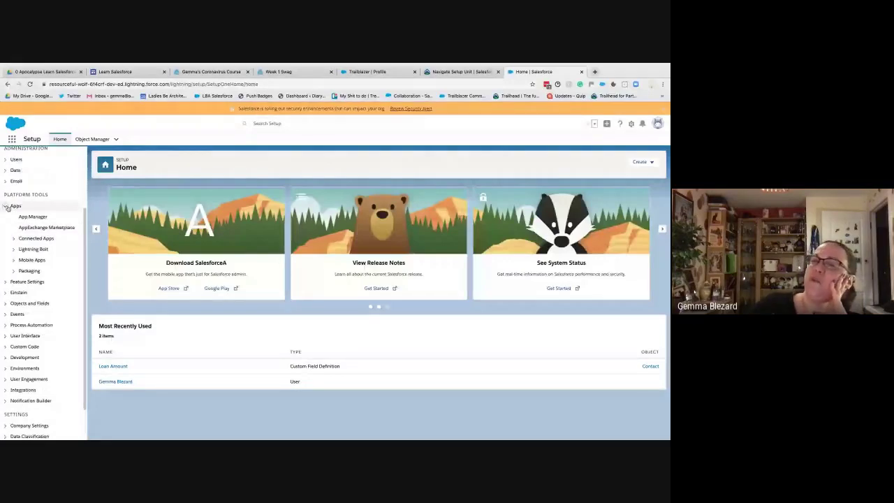
pyautogui.click(7, 206)
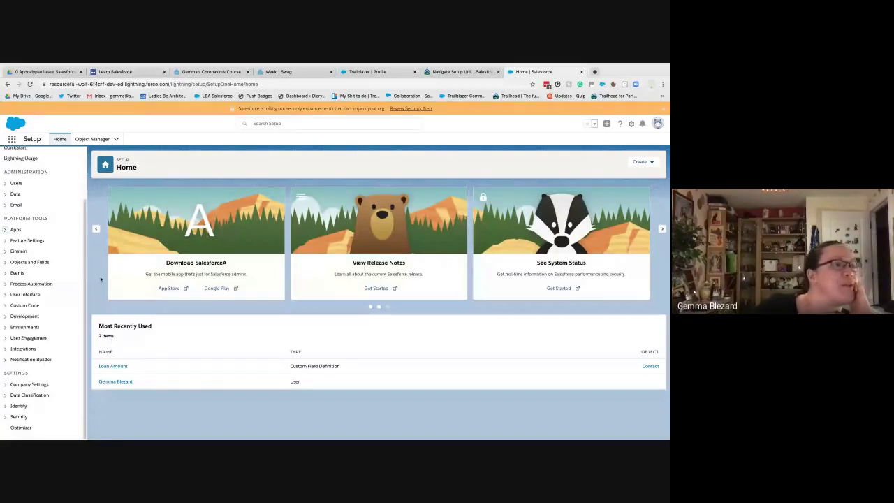
pyautogui.scroll(2, 42, 210)
pyautogui.click(35, 159)
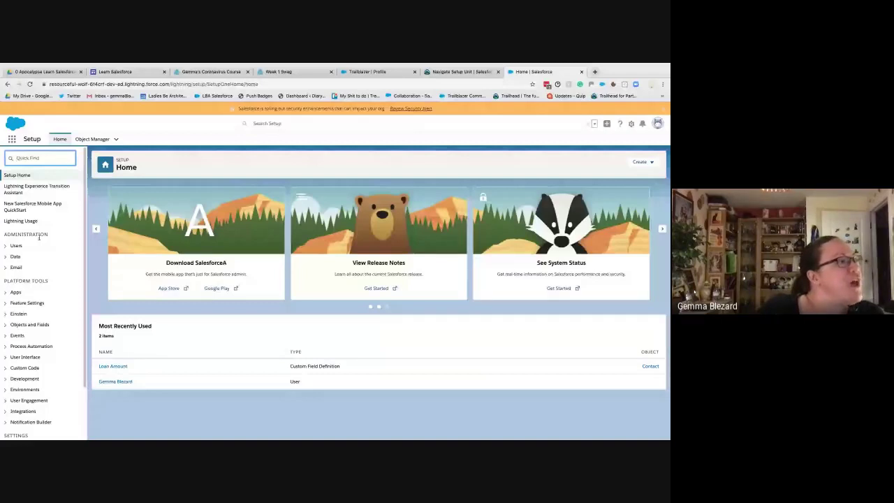
# Expand Users, then Data, listing Data Export, Mass Transfer Records and Storage Usage.
pyautogui.click(16, 246)
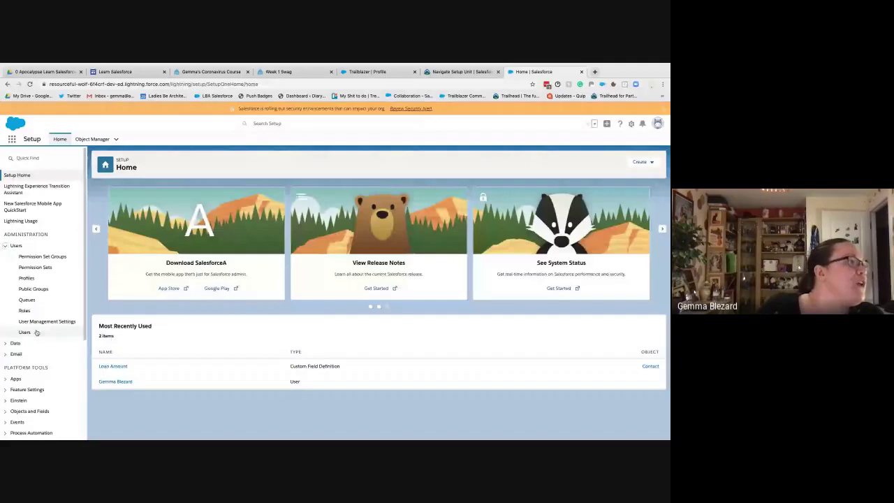
pyautogui.scroll(-2, 28, 322)
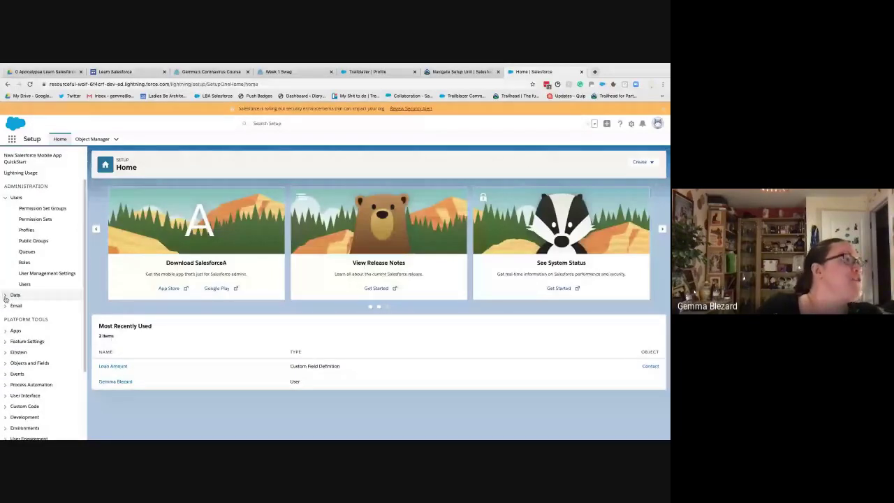
pyautogui.click(6, 296)
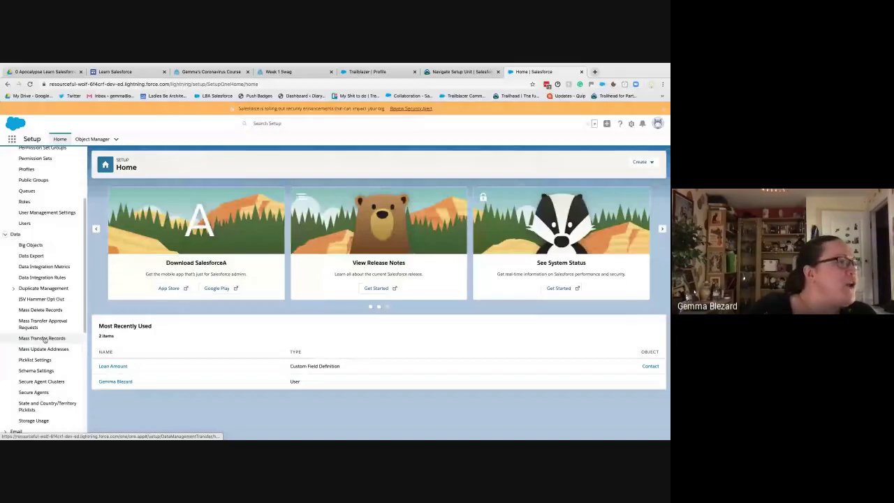
# Collapse Data, then expand and collapse Process Automation to glance at Flows and approvals.
pyautogui.click(16, 234)
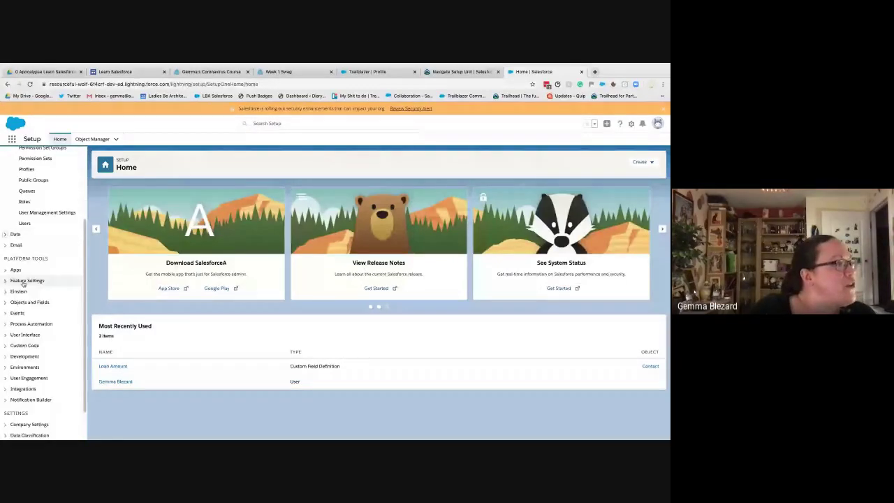
pyautogui.scroll(-1, 25, 259)
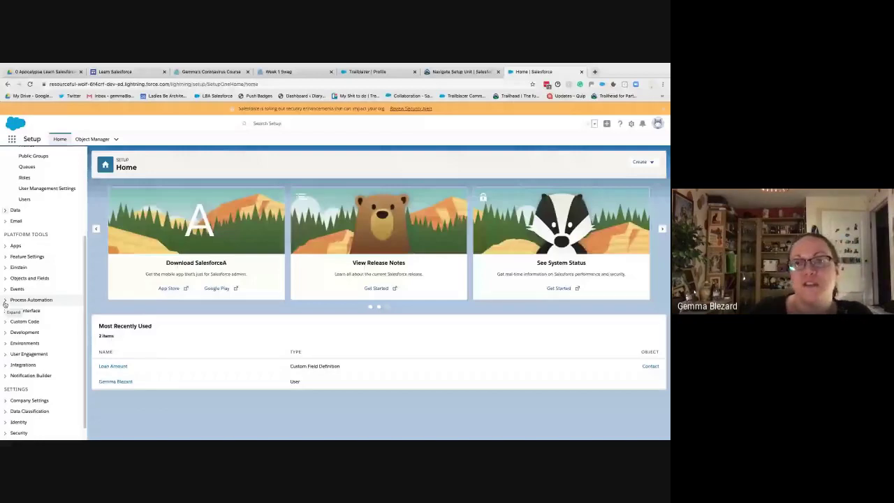
pyautogui.click(5, 300)
pyautogui.click(5, 300)
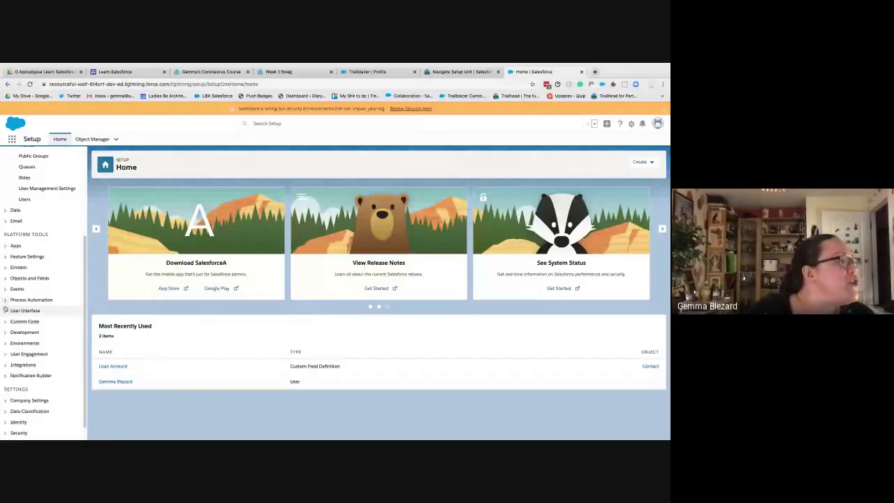
# Expand and collapse Notification Builder, then expand Company Settings showing Business Hours, Fiscal Year and My Domain.
pyautogui.scroll(-1, 16, 364)
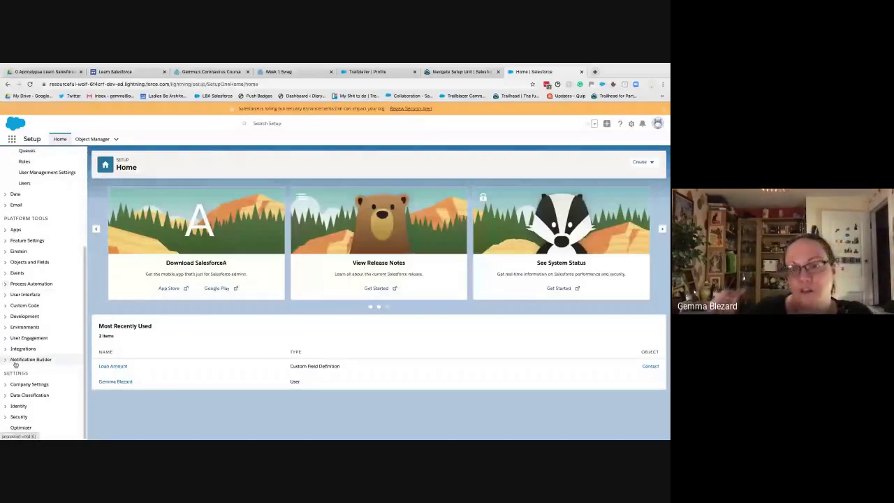
pyautogui.click(7, 360)
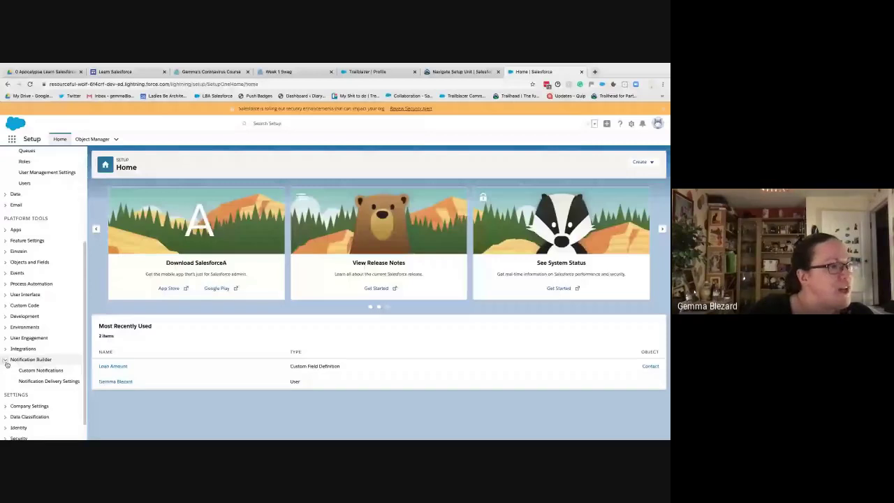
pyautogui.click(5, 361)
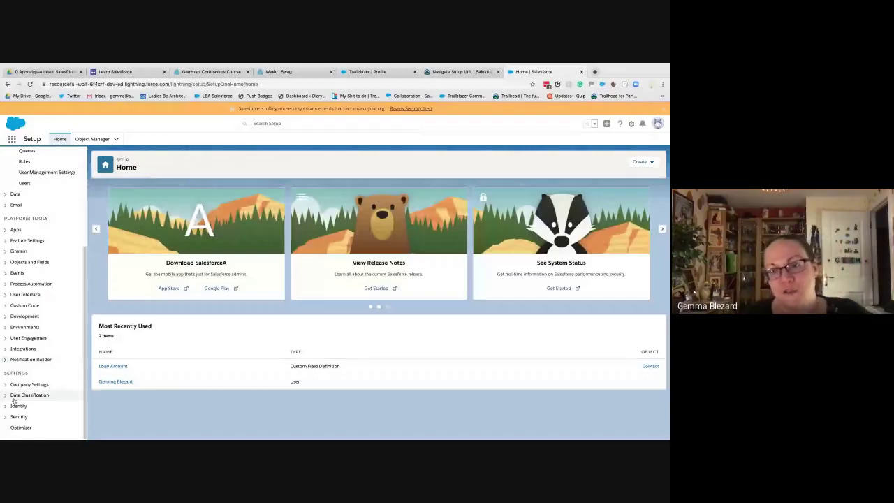
pyautogui.click(15, 385)
pyautogui.scroll(-3, 30, 399)
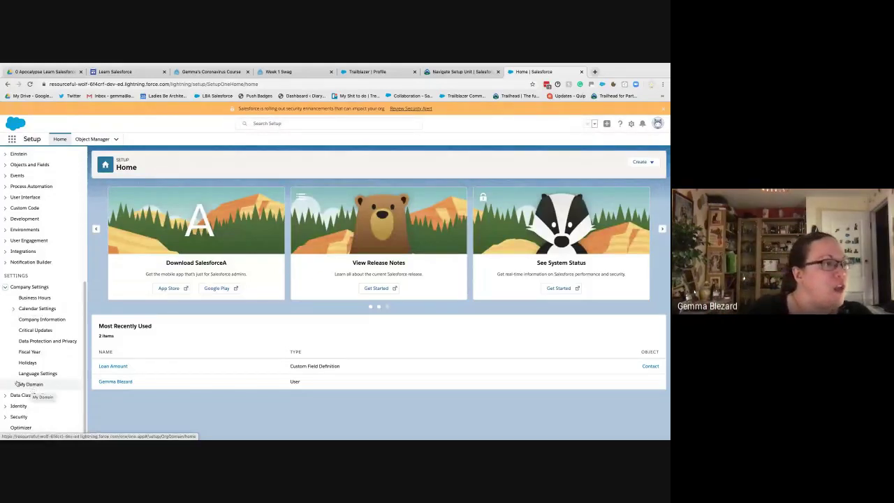
# On the Navigate Setup unit, highlight the org configuration troubleshooting line and scroll to Quiz Complete (+100 points).
pyautogui.click(461, 72)
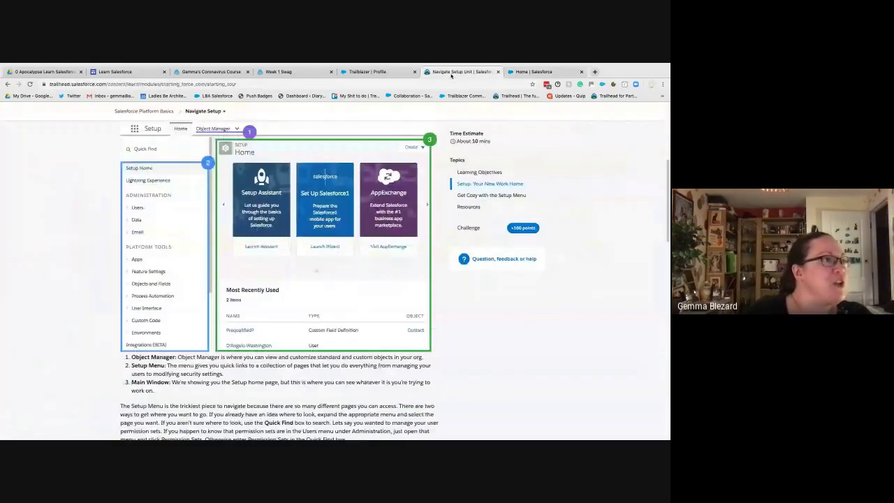
pyautogui.scroll(-5, 203, 337)
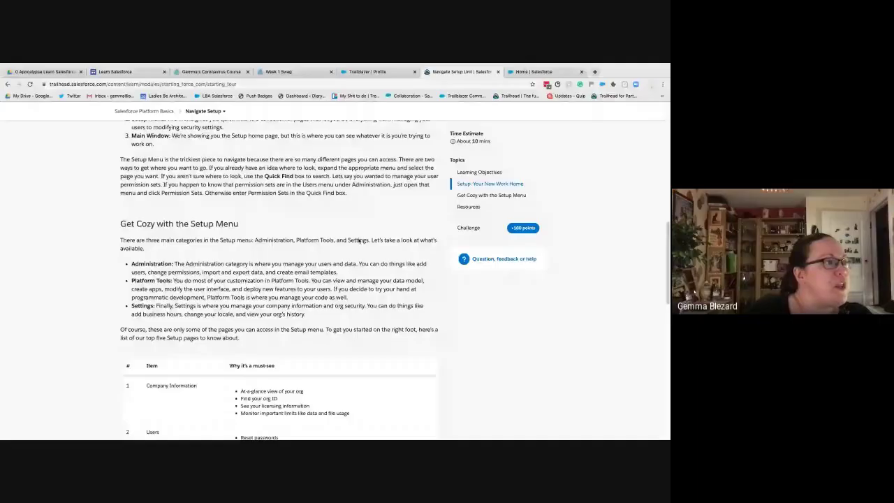
pyautogui.scroll(-1, 303, 311)
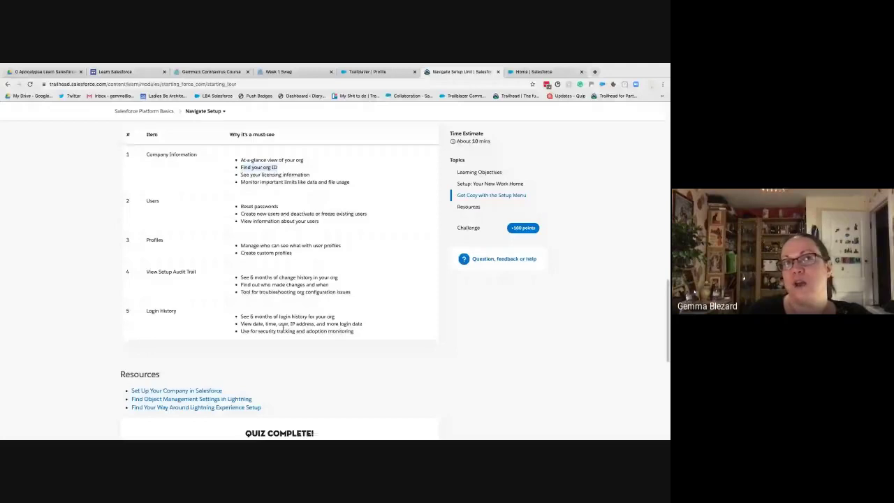
pyautogui.moveTo(241, 292); pyautogui.dragTo(325, 293)
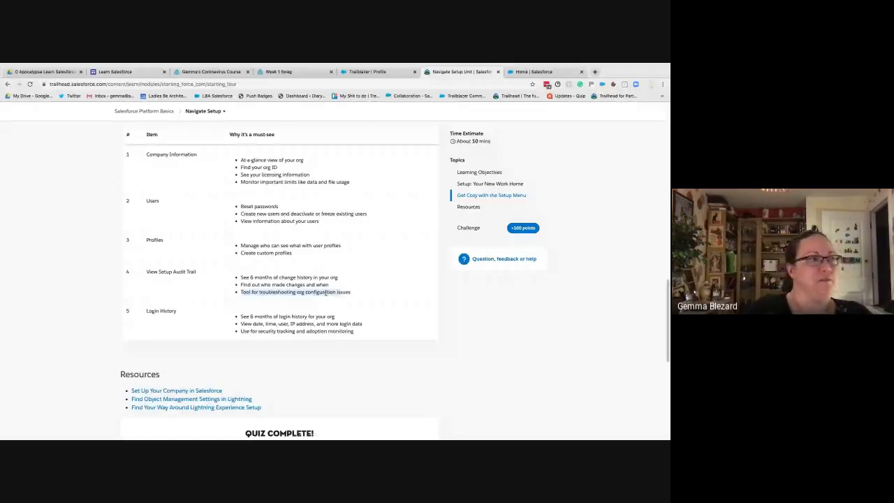
pyautogui.scroll(-5, 418, 140)
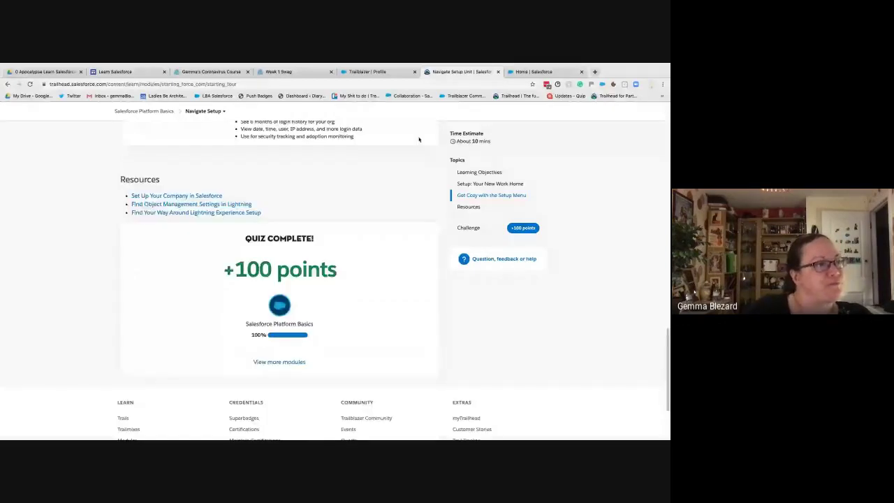
# In the private window, scroll Navigate Setup down to 'Log in to take this quiz', then back to the top.
pyautogui.press('super+grave')
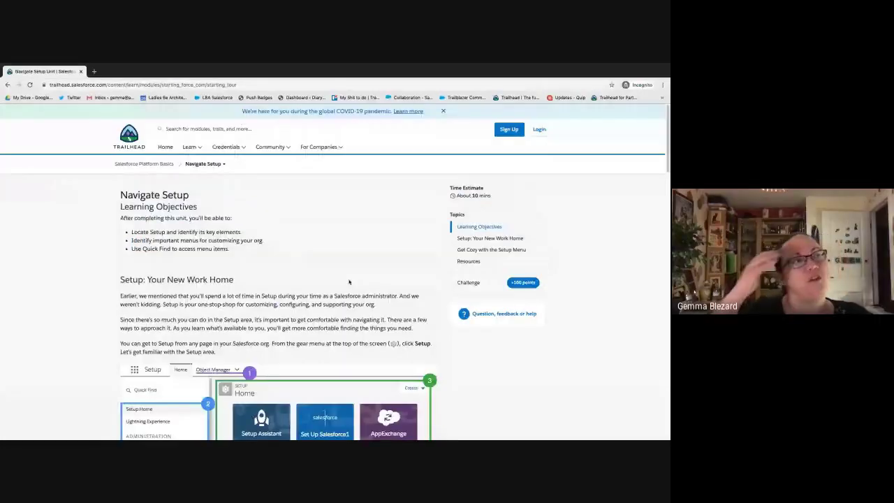
pyautogui.scroll(-15, 351, 283)
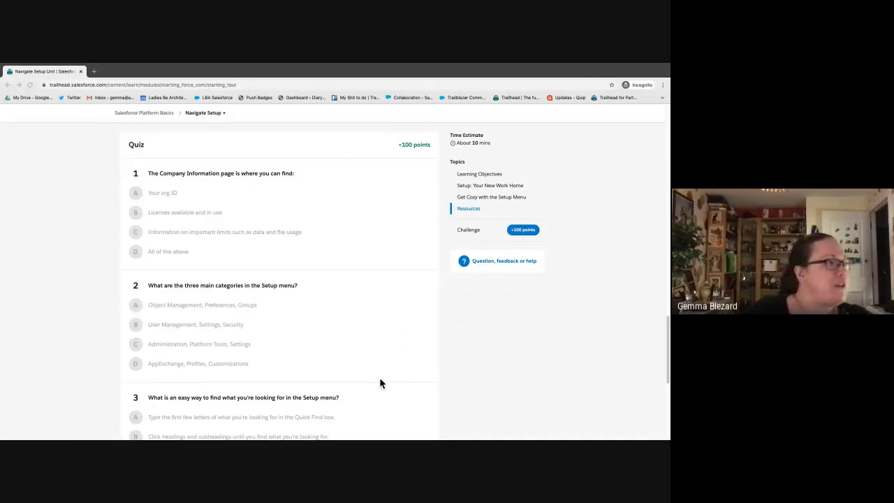
pyautogui.scroll(-3, 377, 385)
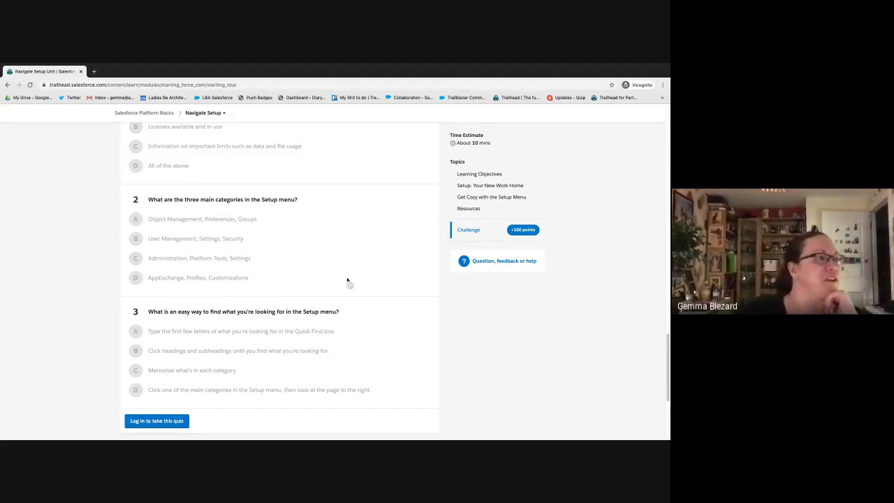
pyautogui.scroll(-3, 344, 282)
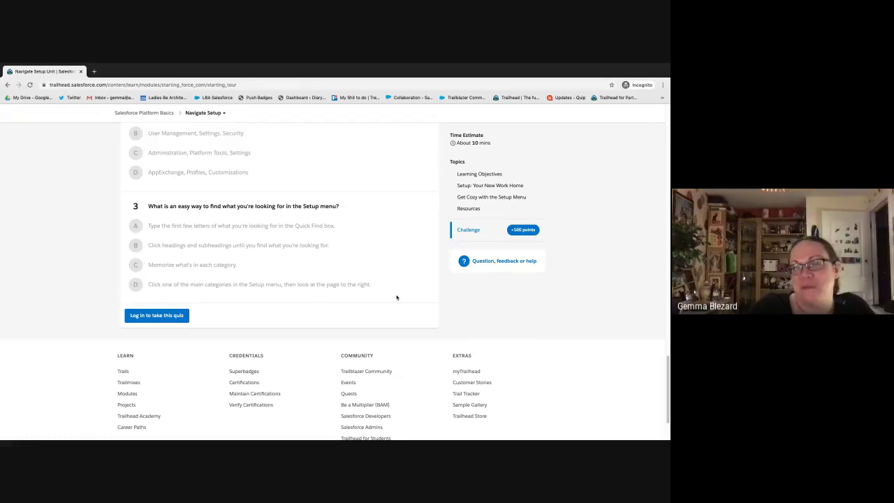
pyautogui.scroll(5, 397, 297)
pyautogui.scroll(15, 396, 297)
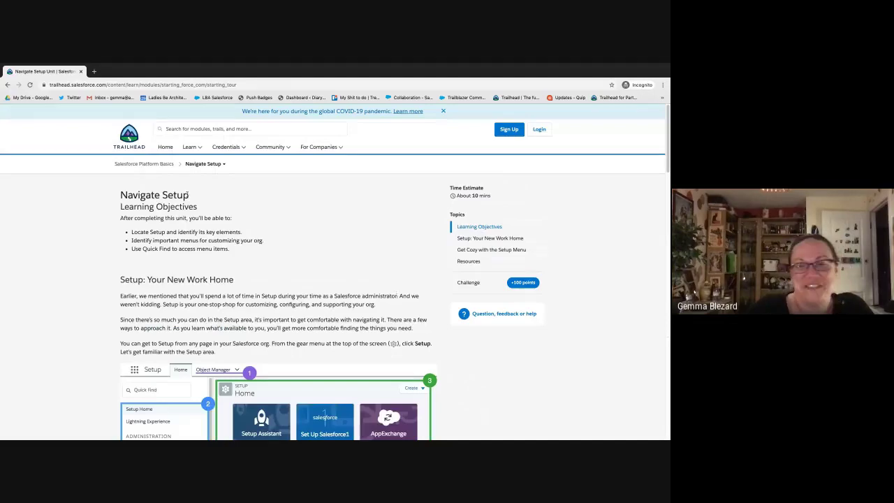
# In the signed-in window, go to the Power Up with AppExchange unit from the module's unit list.
pyautogui.press('super+grave')
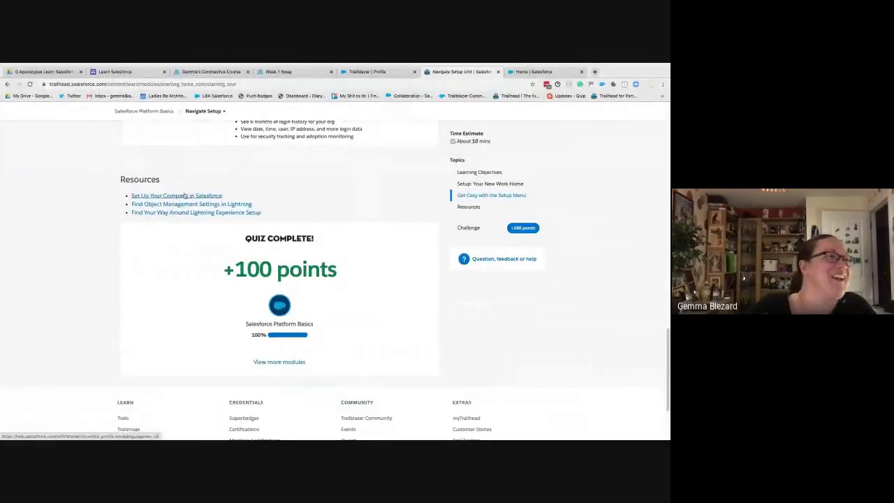
pyautogui.scroll(5, 184, 196)
pyautogui.click(213, 113)
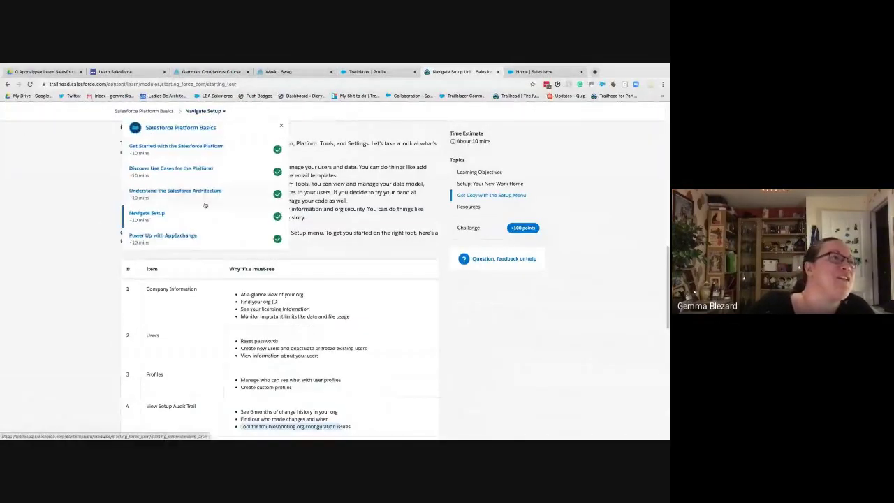
pyautogui.click(210, 240)
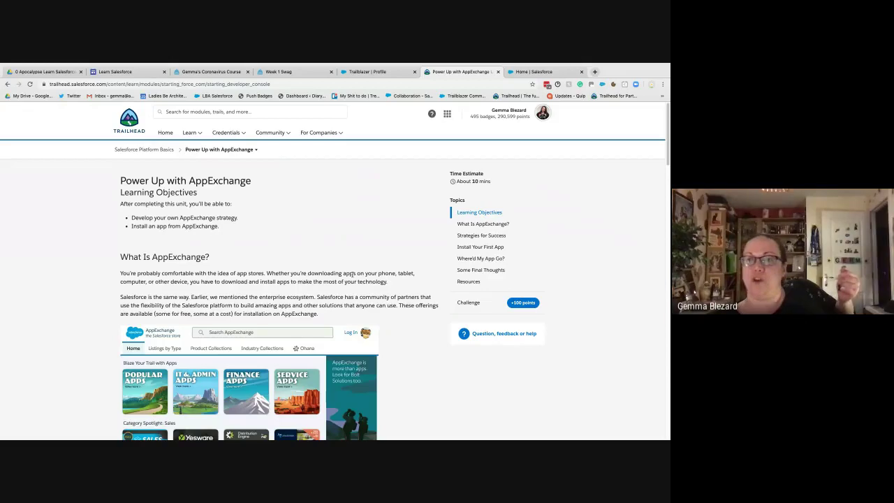
pyautogui.scroll(-3, 337, 271)
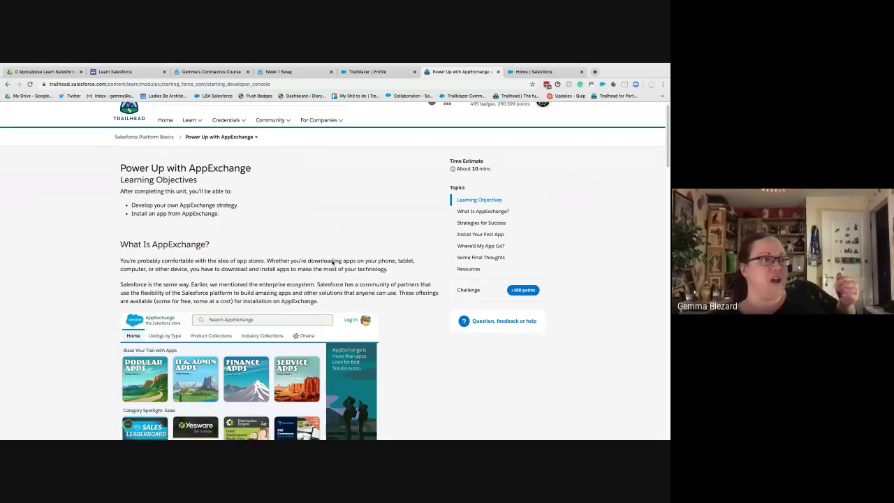
pyautogui.scroll(-2, 332, 262)
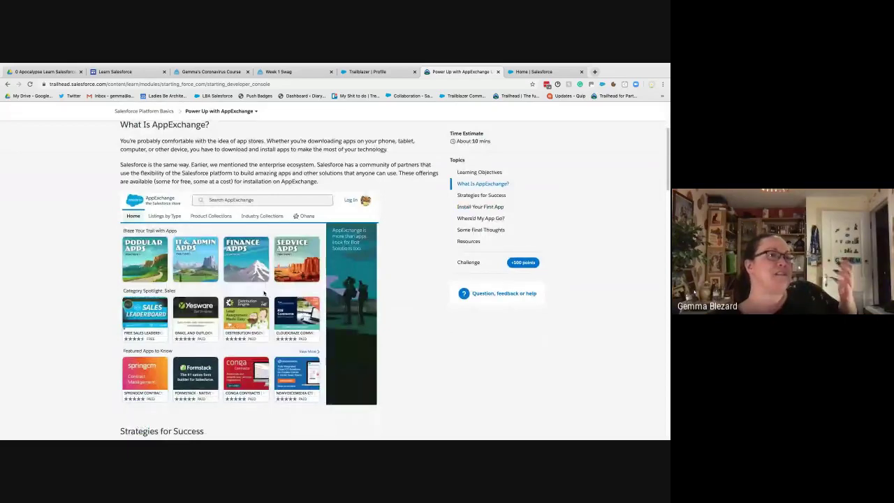
pyautogui.scroll(-2, 262, 293)
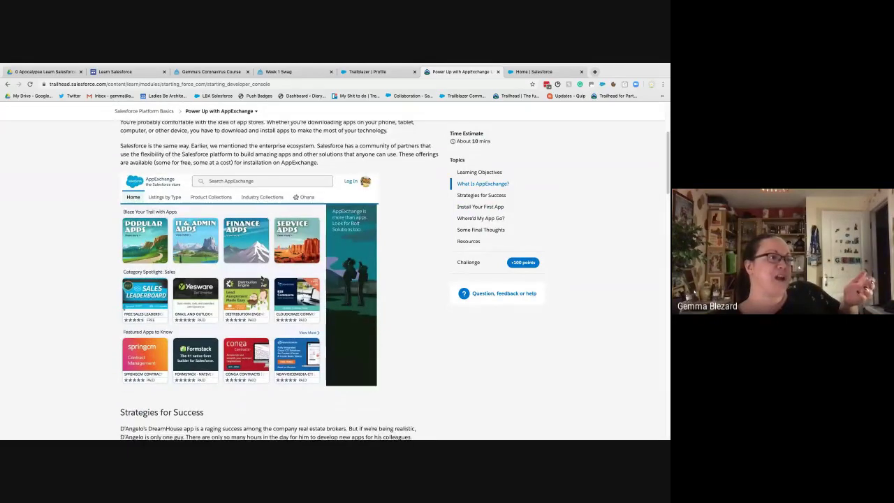
pyautogui.scroll(-5, 261, 275)
pyautogui.scroll(1, 261, 275)
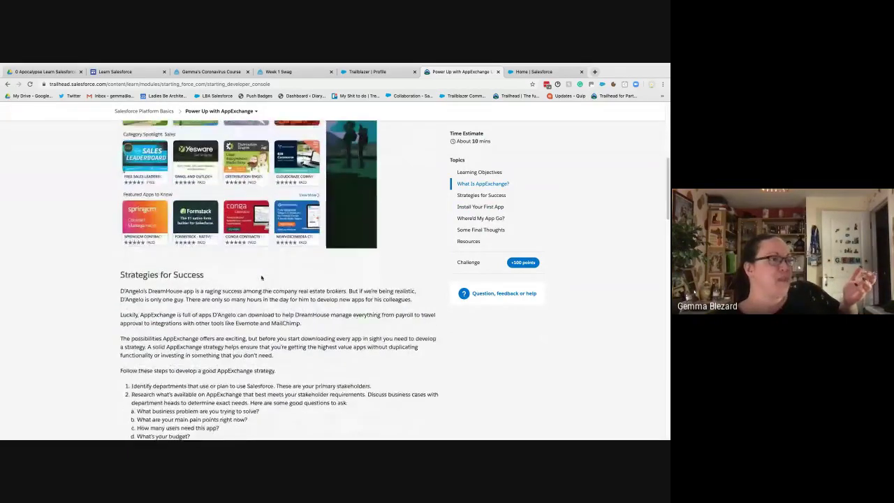
pyautogui.scroll(-1, 261, 275)
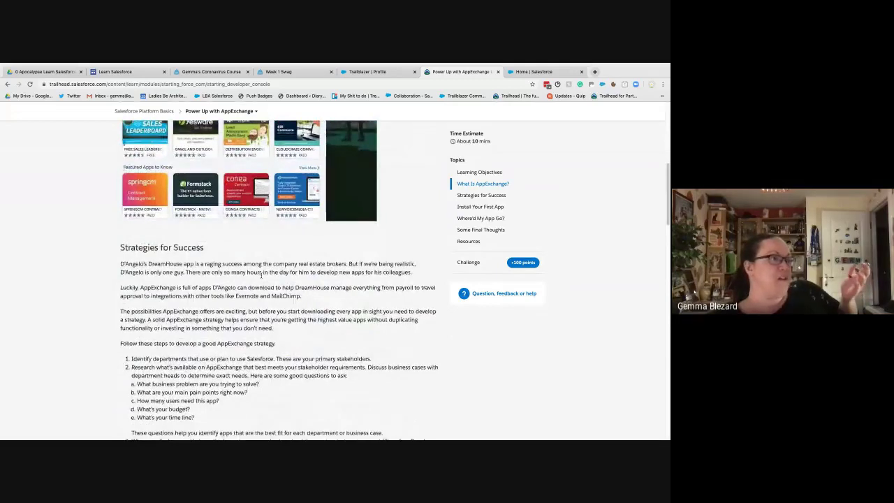
pyautogui.scroll(4, 262, 275)
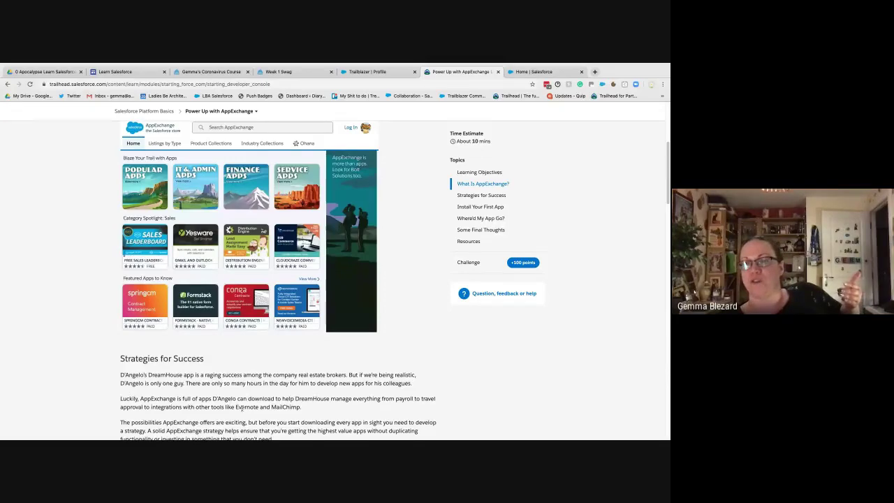
pyautogui.scroll(-1, 244, 408)
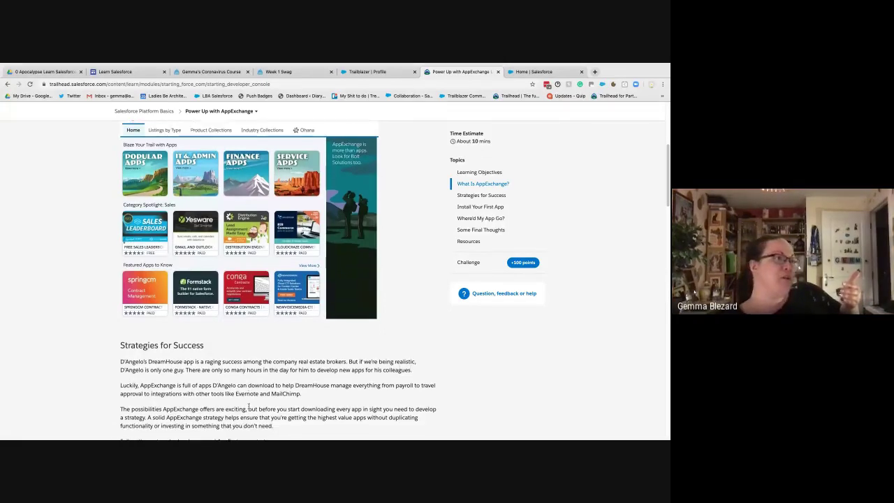
pyautogui.scroll(-5, 248, 407)
pyautogui.scroll(2, 248, 406)
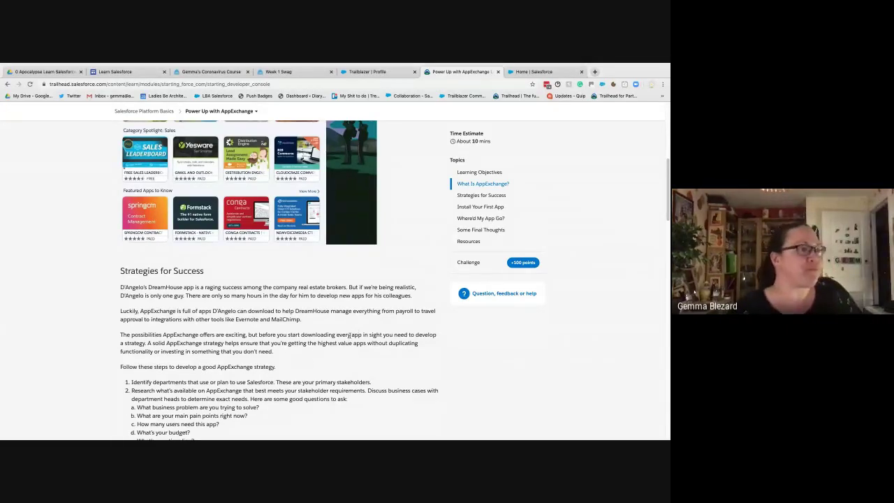
pyautogui.scroll(-1, 263, 378)
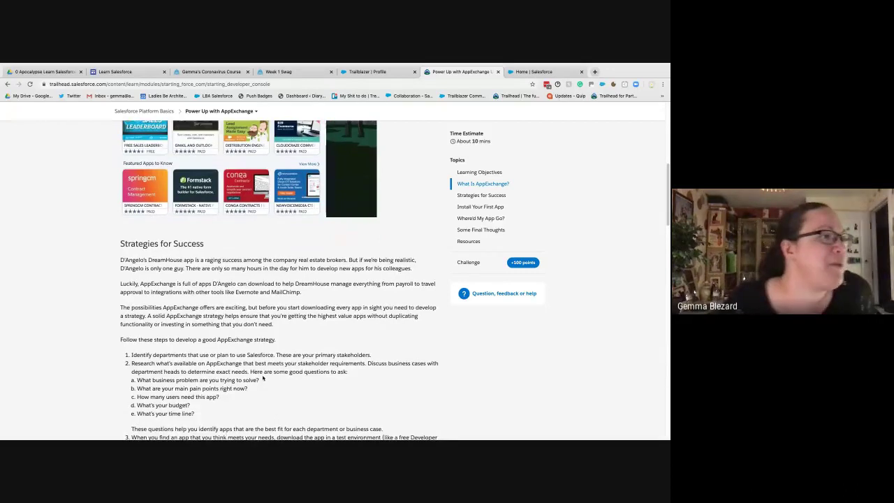
pyautogui.scroll(-2, 266, 370)
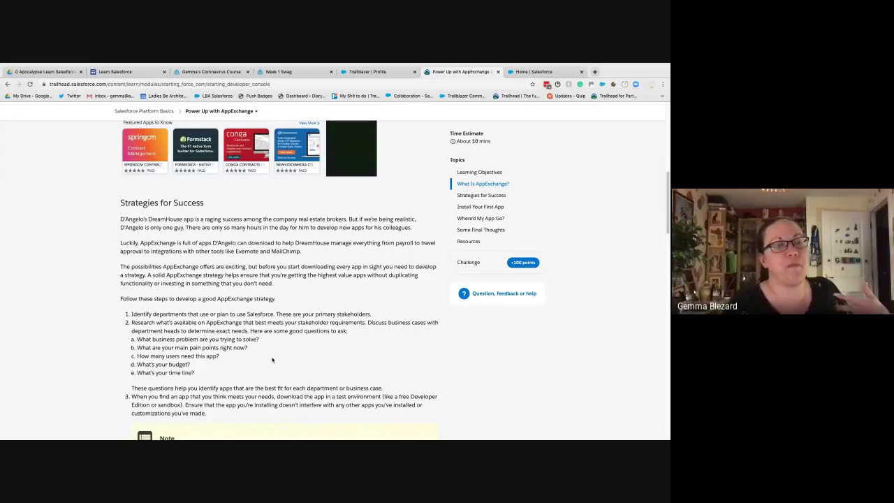
pyautogui.scroll(-2, 272, 360)
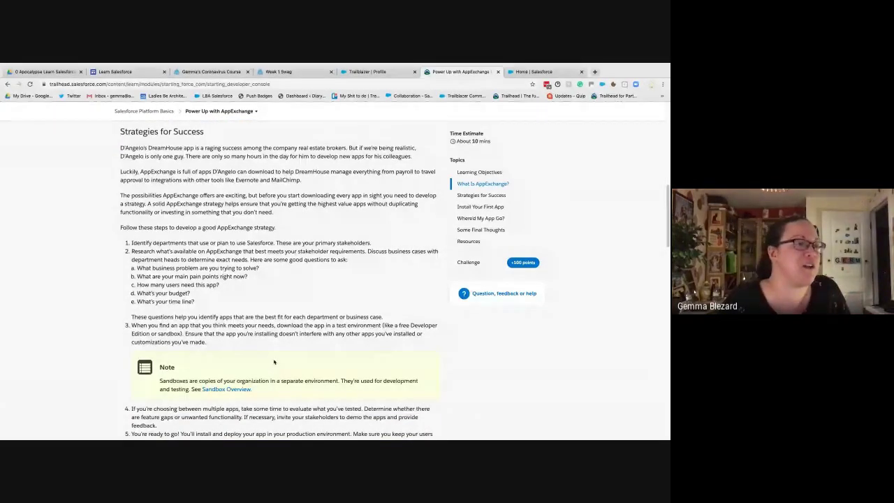
pyautogui.scroll(-1, 265, 353)
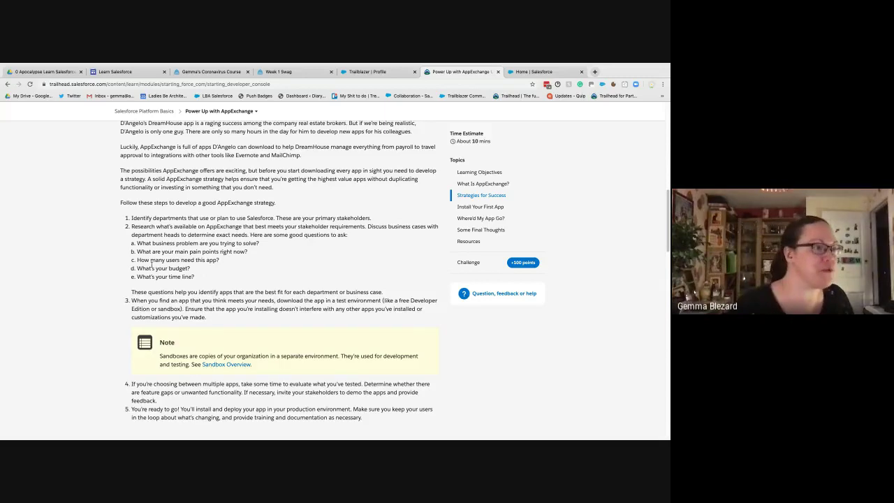
pyautogui.scroll(-5, 152, 264)
# Open the AppExchange link from Install Your First App in a new browser tab.
pyautogui.scroll(-3, 152, 268)
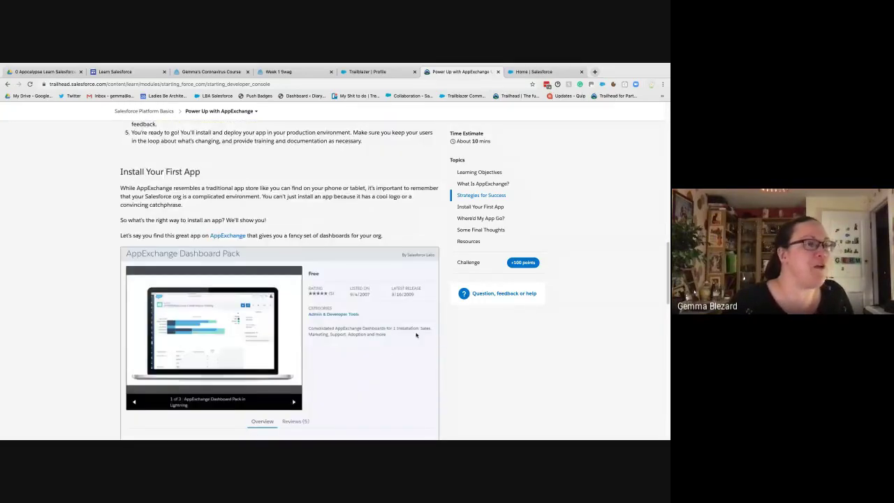
pyautogui.scroll(-2, 414, 335)
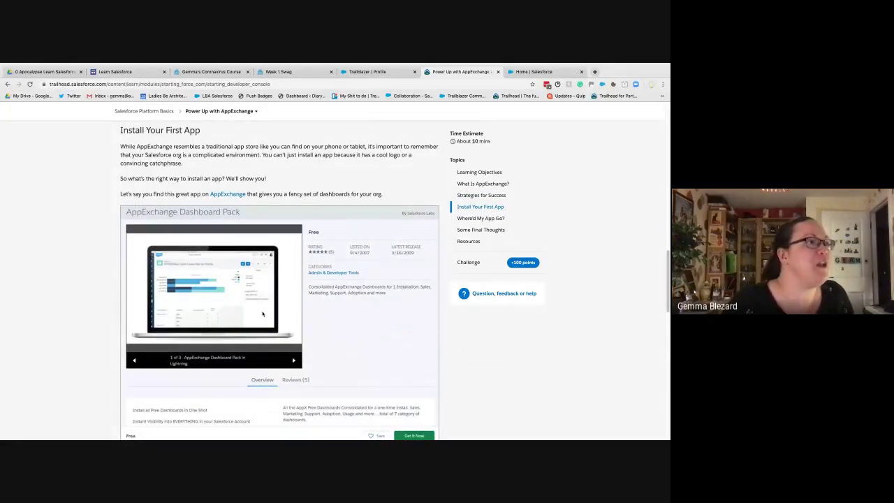
pyautogui.scroll(-1, 247, 229)
pyautogui.scroll(-2, 247, 229)
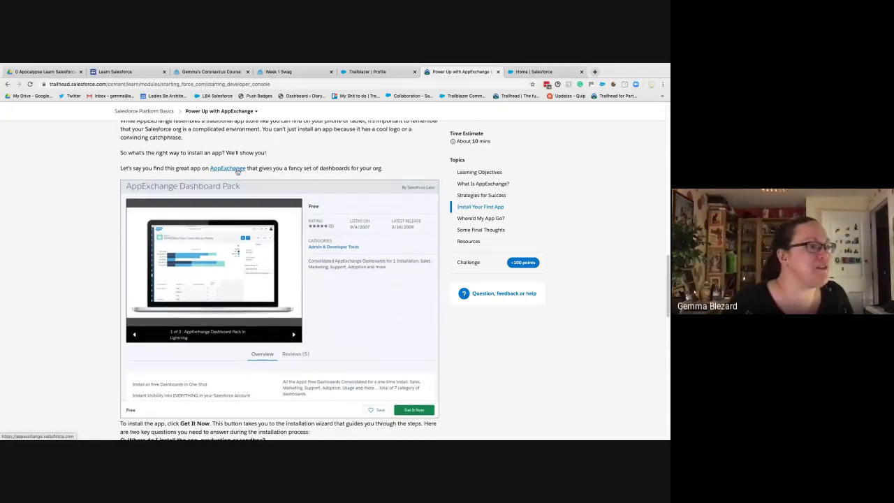
pyautogui.scroll(-5, 330, 352)
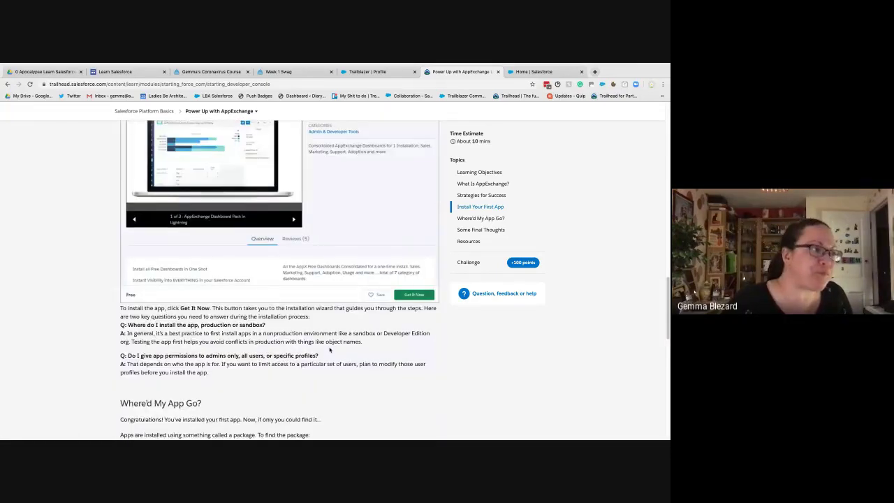
pyautogui.scroll(5, 330, 350)
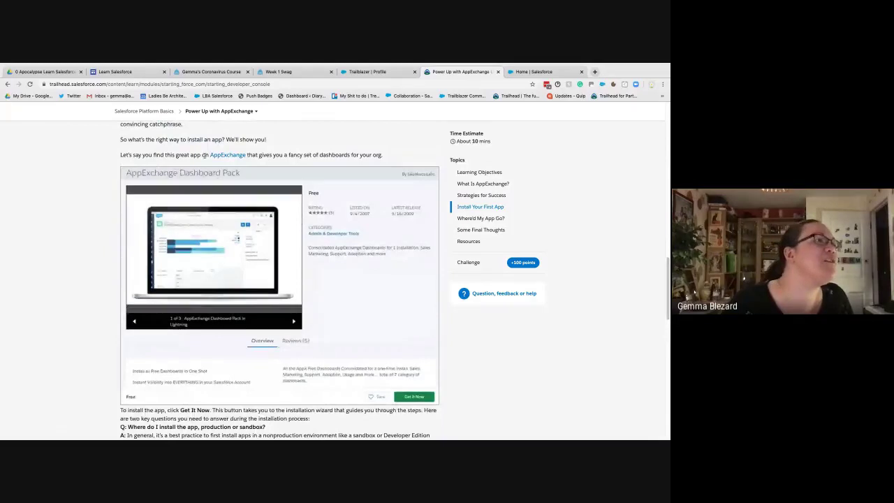
pyautogui.rightClick(223, 155)
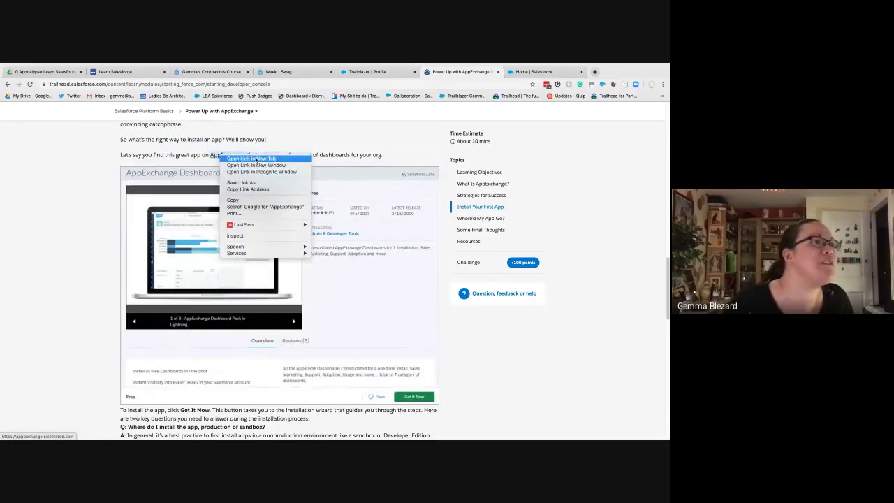
pyautogui.click(251, 158)
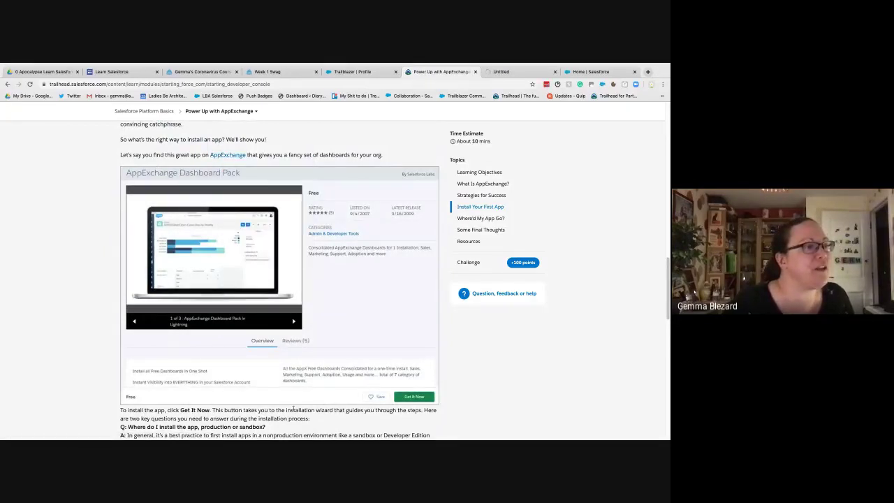
pyautogui.scroll(-5, 351, 384)
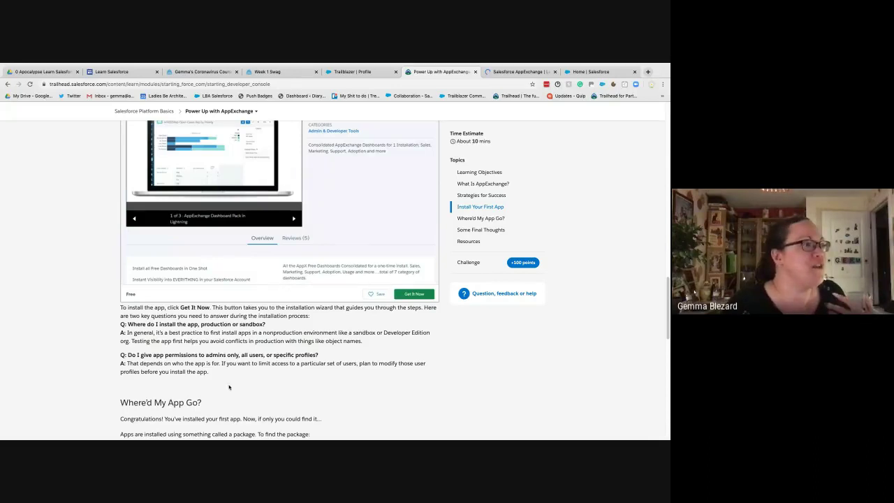
# Read past Where'd My App Go? and Some Final Thoughts to the +100 points Quiz Complete card.
pyautogui.scroll(-2, 228, 386)
pyautogui.scroll(-1, 228, 386)
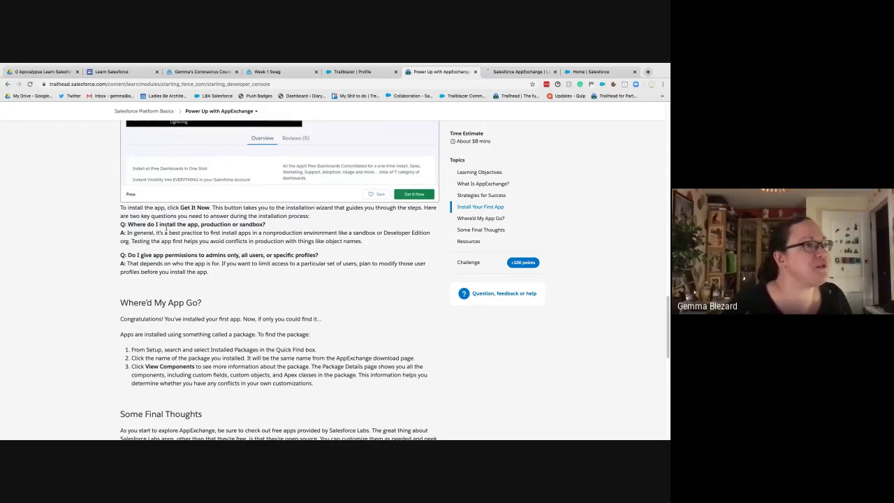
pyautogui.moveTo(159, 224); pyautogui.dragTo(238, 226)
pyautogui.click(234, 232)
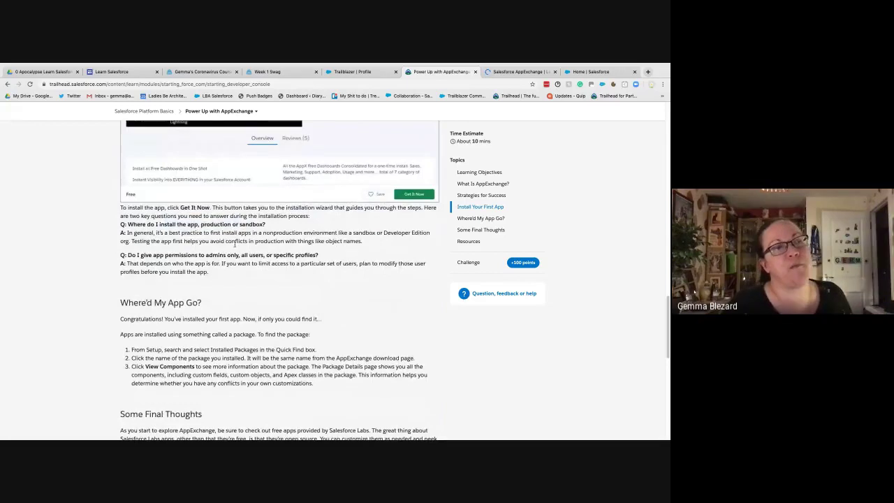
pyautogui.scroll(-2, 234, 319)
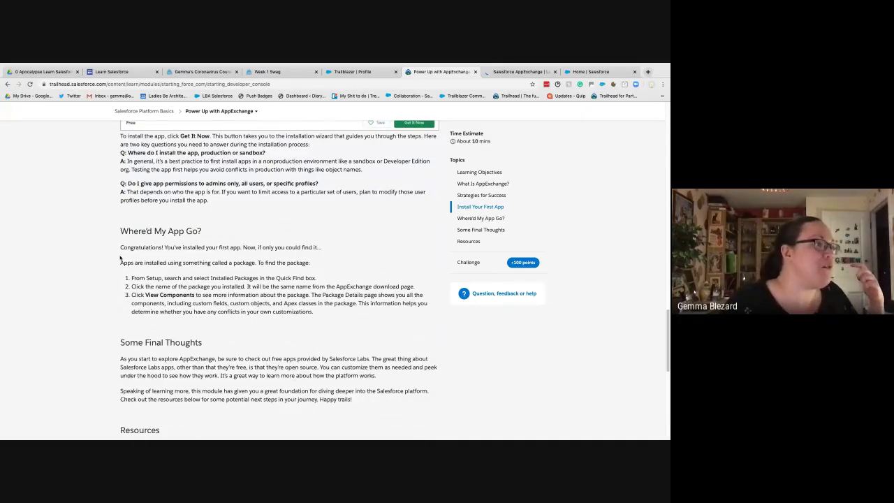
pyautogui.scroll(-2, 120, 259)
pyautogui.scroll(-3, 118, 263)
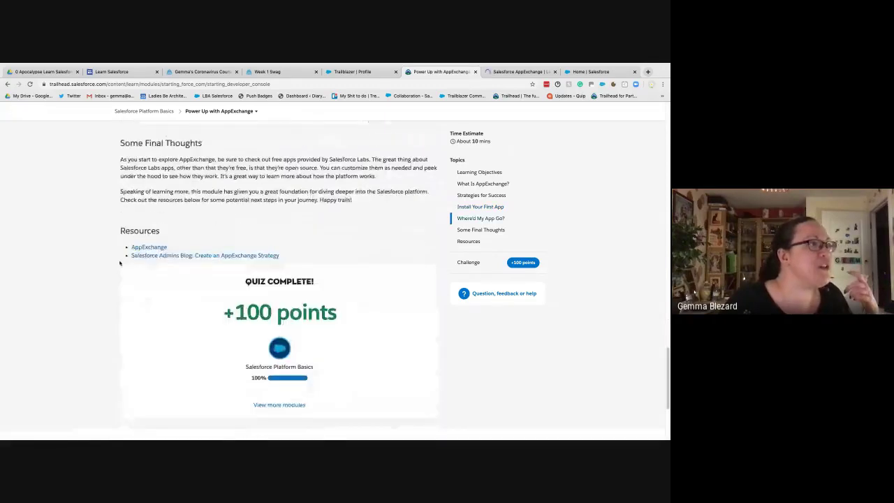
# In the logged-out window, open Power Up with AppExchange and jump to its login-gated quiz.
pyautogui.hotkey('ctrl', 'Up')
pyautogui.click(293, 261)
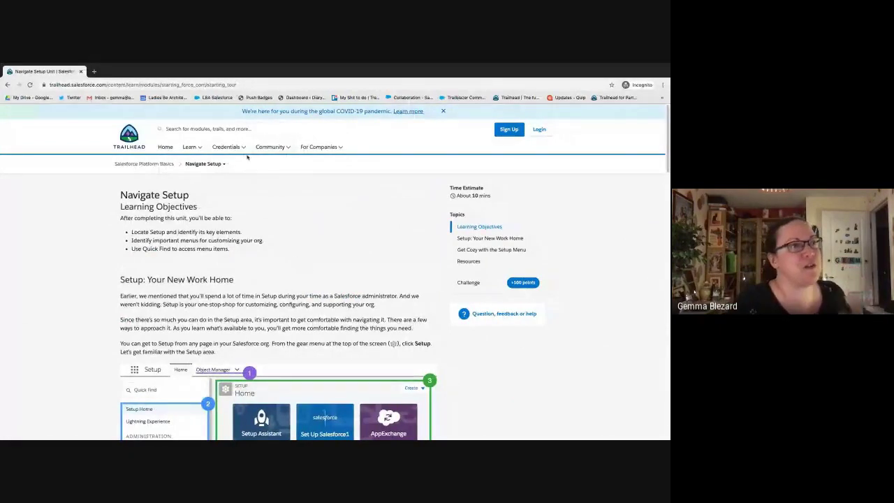
pyautogui.click(224, 165)
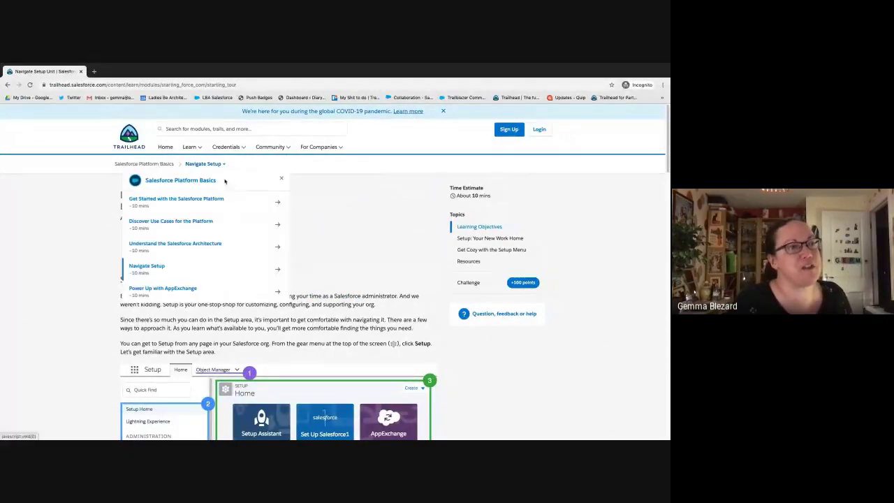
pyautogui.click(197, 290)
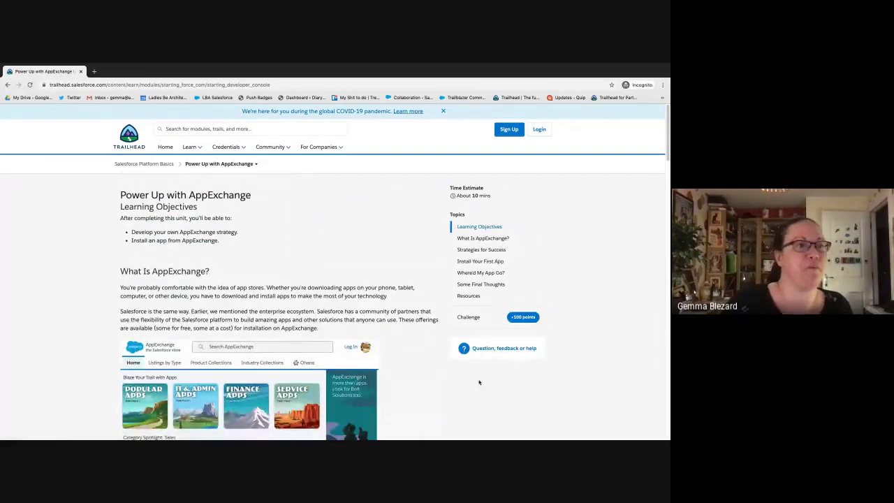
pyautogui.scroll(-1, 333, 329)
pyautogui.press('End')
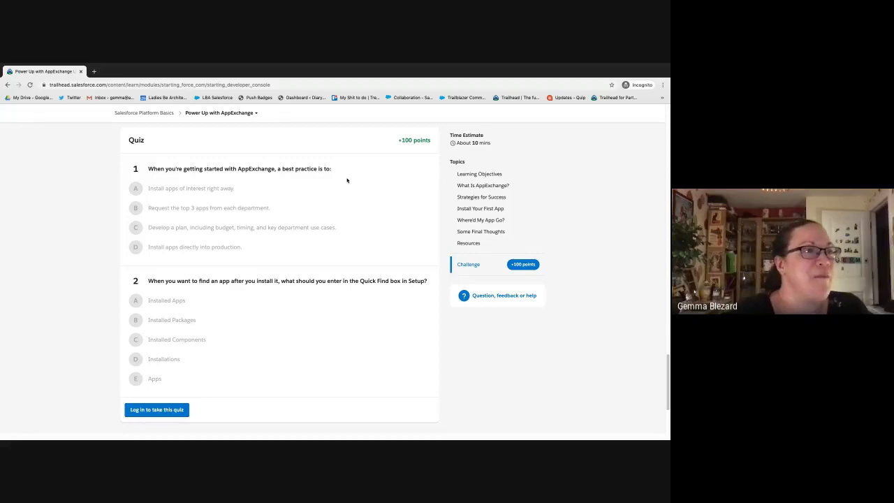
# Check all five Platform Basics units are ticked, then go to the Gemma's Coronavirus Course leaderboard.
pyautogui.hotkey('ctrl', 'Left')
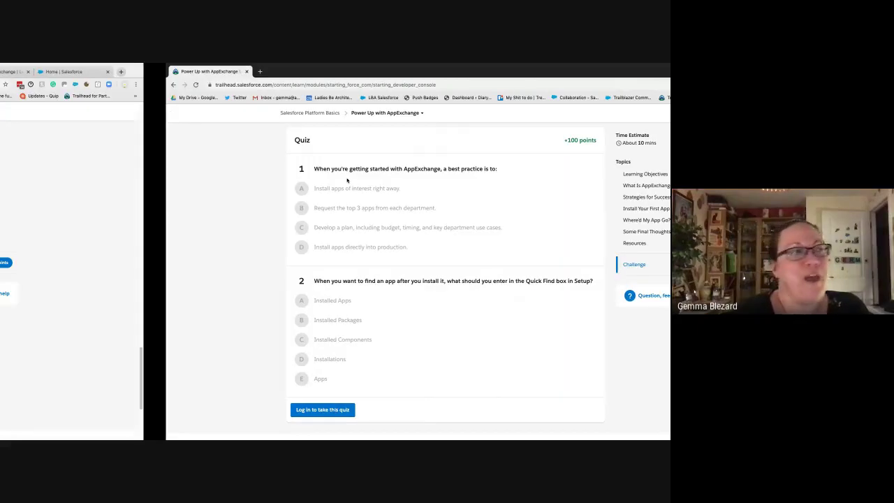
pyautogui.scroll(20, 346, 178)
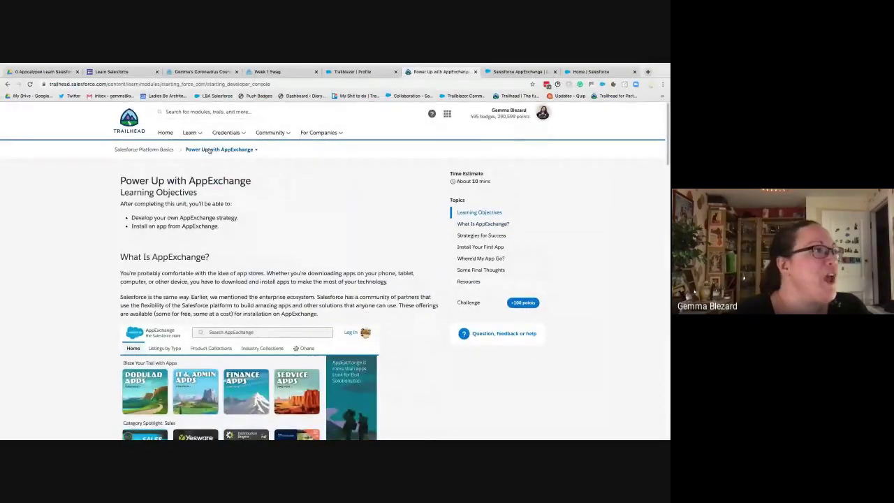
pyautogui.click(256, 151)
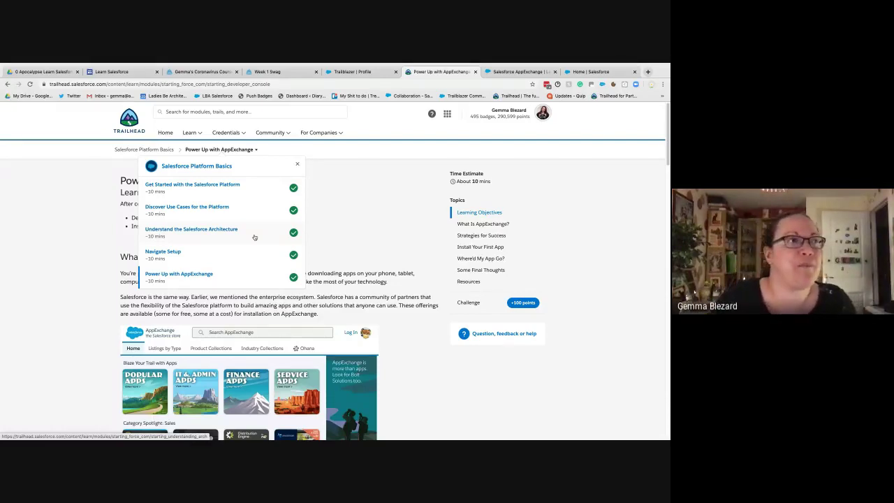
pyautogui.click(207, 72)
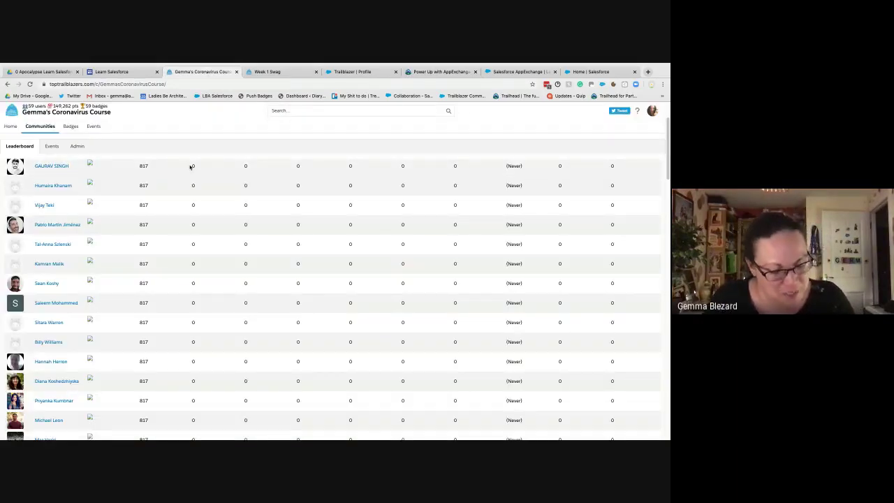
# Reload the Top Trailblazers leaderboard so its team totals and member rows appear.
pyautogui.press('super+r')
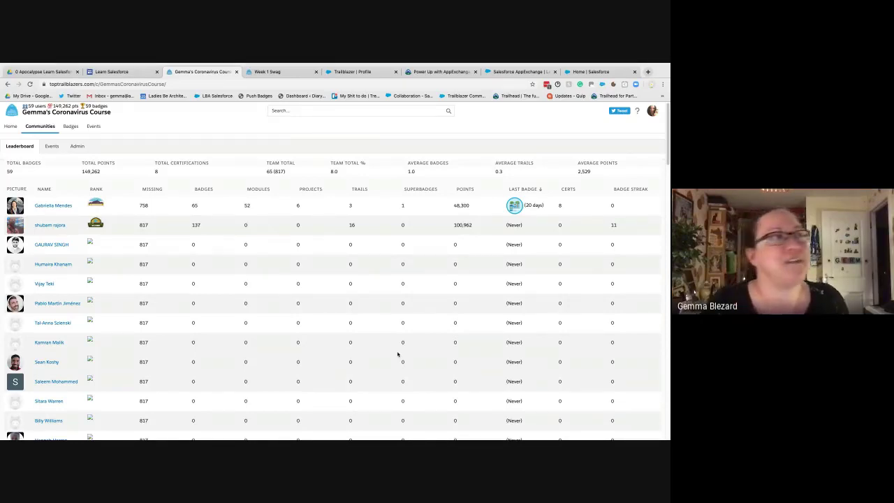
# Switch to the Learn Salesforce site and choose Stuck? Ask a Question for its Questions and Answers page.
pyautogui.click(129, 71)
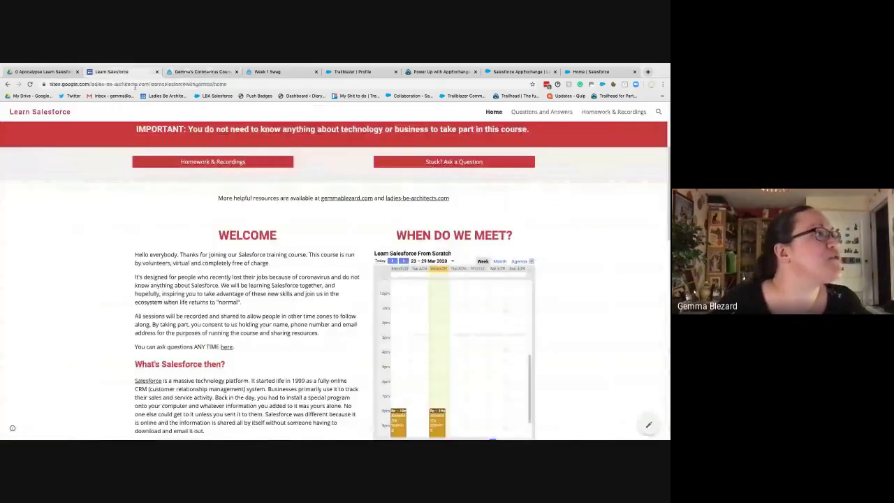
pyautogui.click(135, 83)
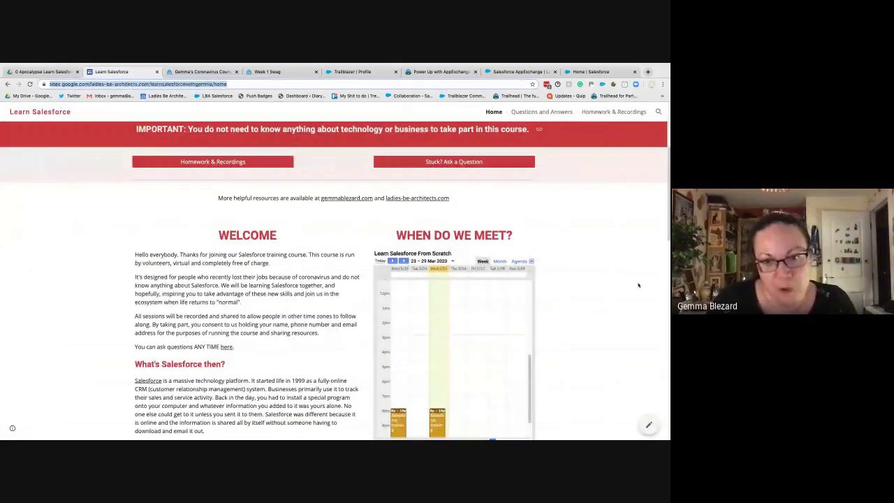
pyautogui.press('super+Tab')
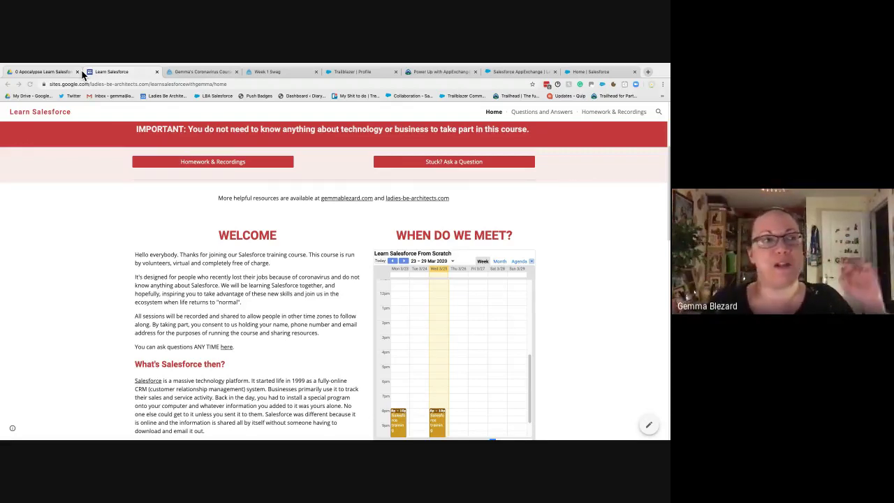
pyautogui.click(452, 166)
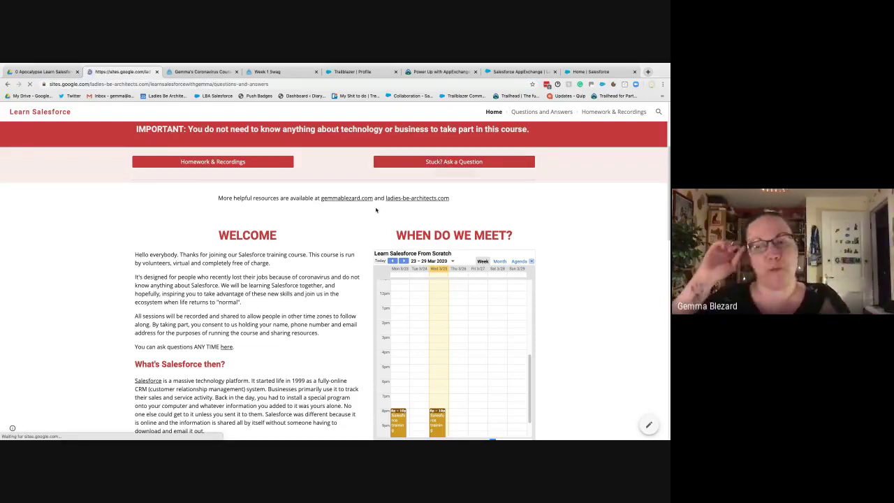